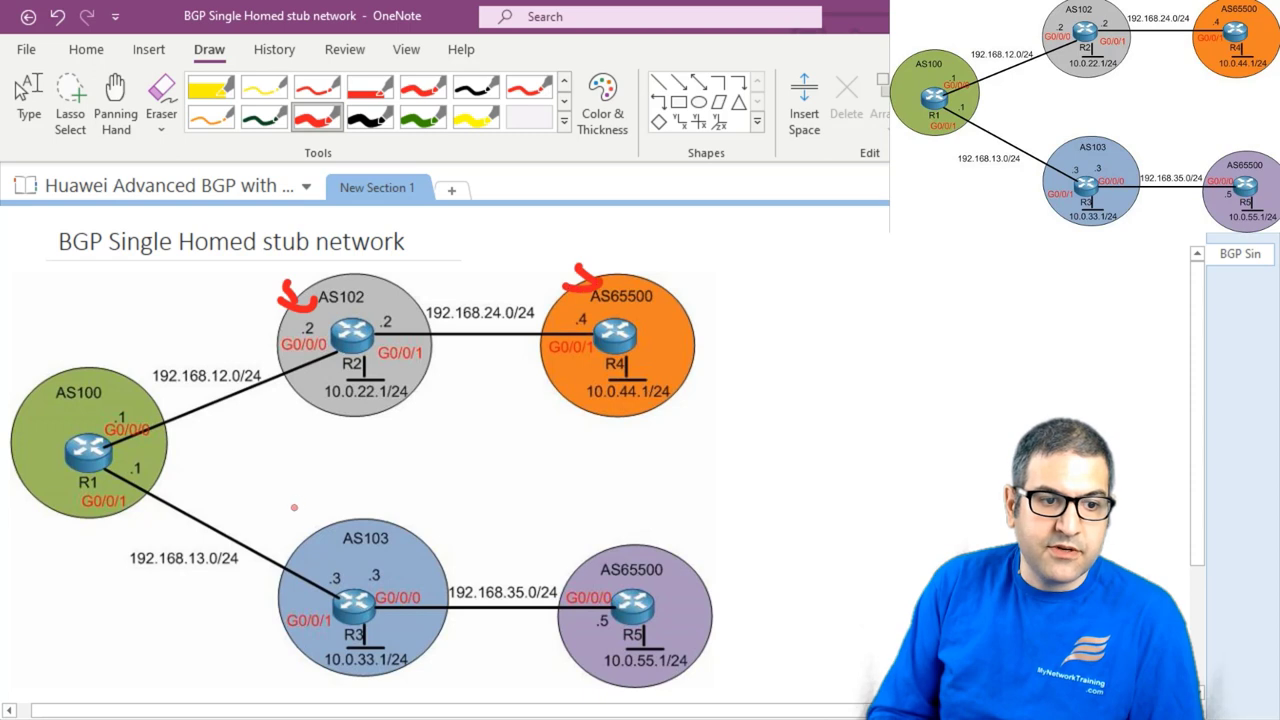
- Draw red arrow marks at AS103, R5's AS65500 and router R1 on the topology diagram, then leave the pen
{"action": "mouse_move", "coordinate": [311, 505]}
{"action": "left_mouse_down"}
{"action": "mouse_move", "coordinate": [315, 538]}
{"action": "mouse_move", "coordinate": [330, 530]}
{"action": "left_mouse_up"}
{"action": "mouse_move", "coordinate": [622, 533]}
{"action": "left_mouse_down"}
{"action": "mouse_move", "coordinate": [612, 554]}
{"action": "mouse_move", "coordinate": [645, 547]}
{"action": "left_mouse_up"}
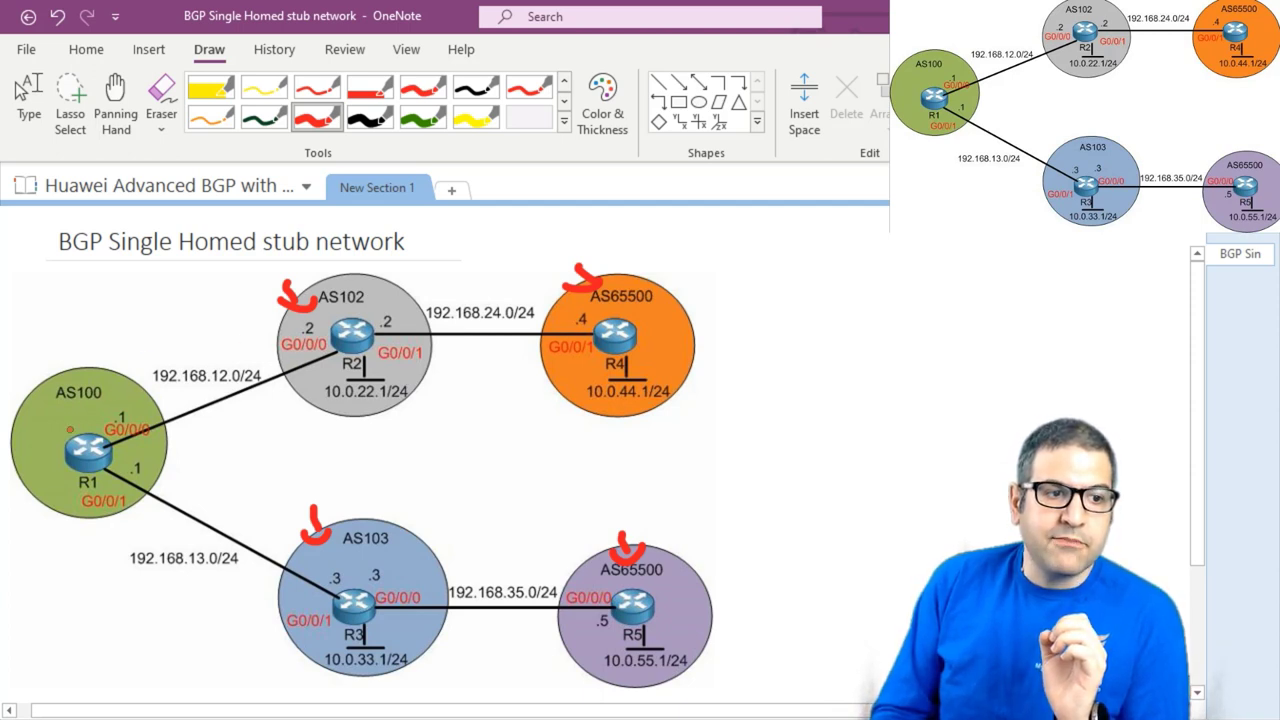
{"action": "left_click_drag", "start_coordinate": [40, 420], "coordinate": [60, 452]}
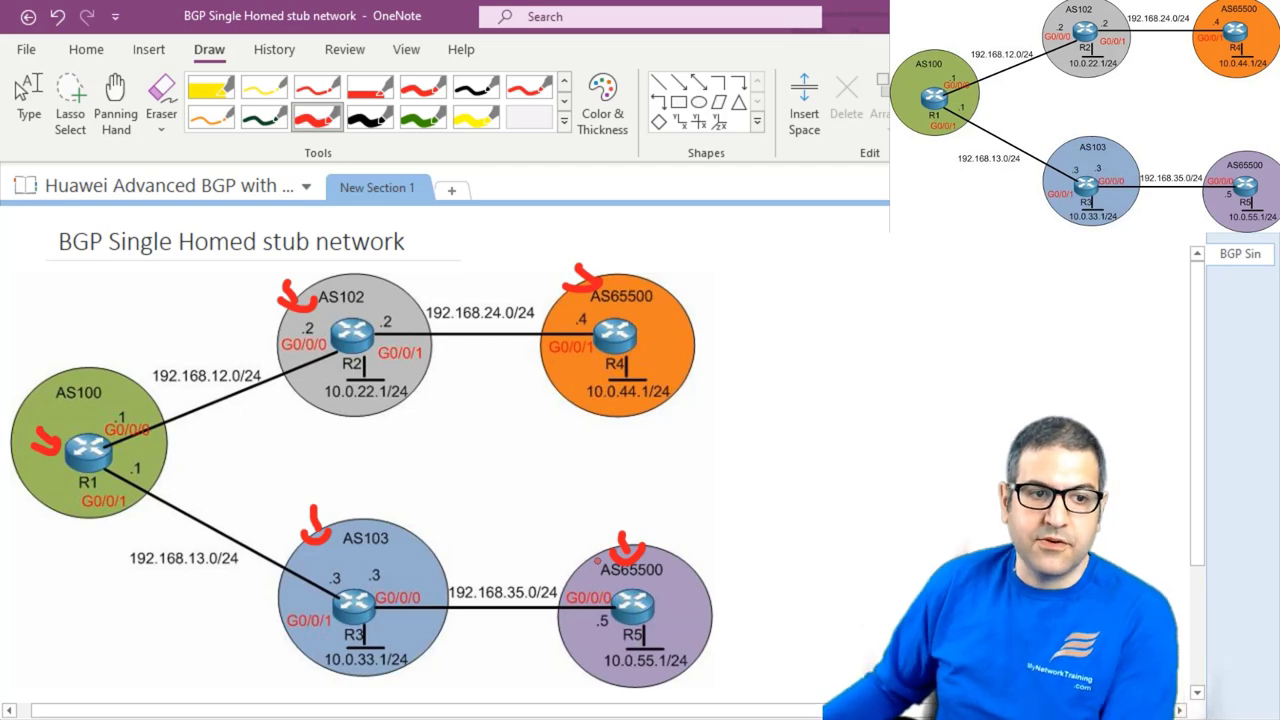
{"action": "left_click", "coordinate": [29, 100]}
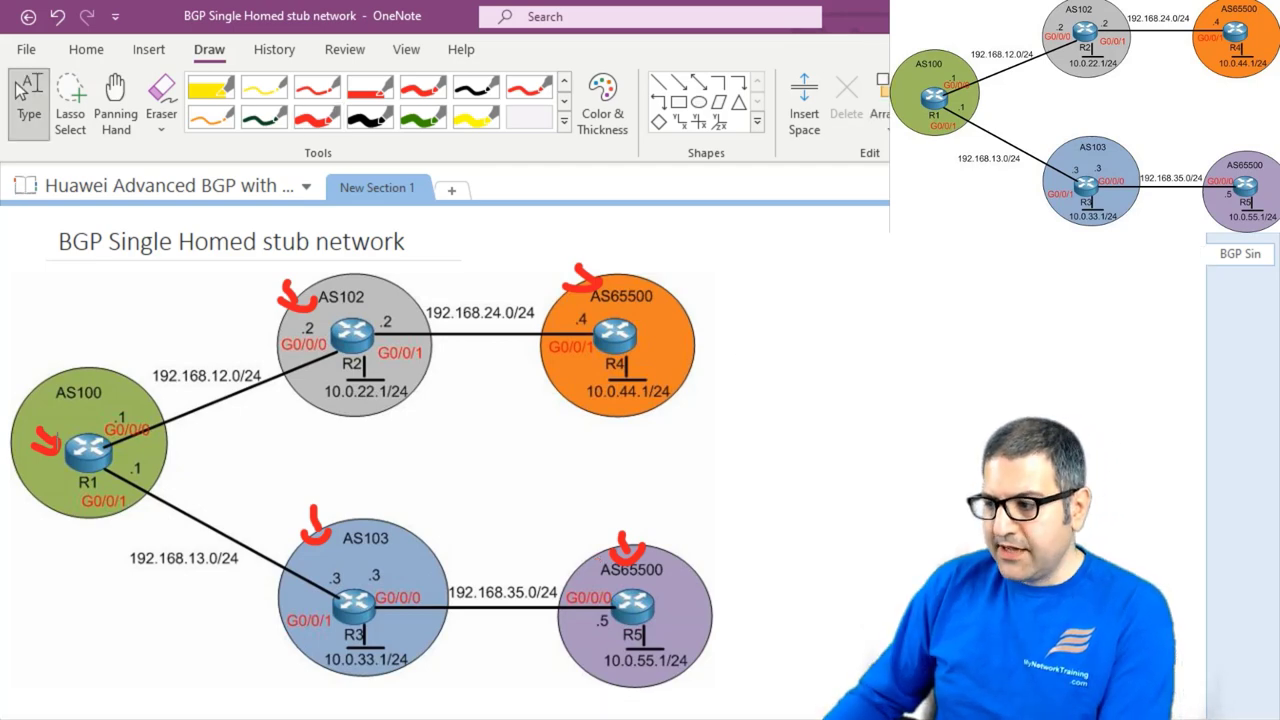
- Switch to the router console window and ping 8.8.8.8 from R1 on a cleared terminal
{"action": "key", "text": "alt+Tab"}
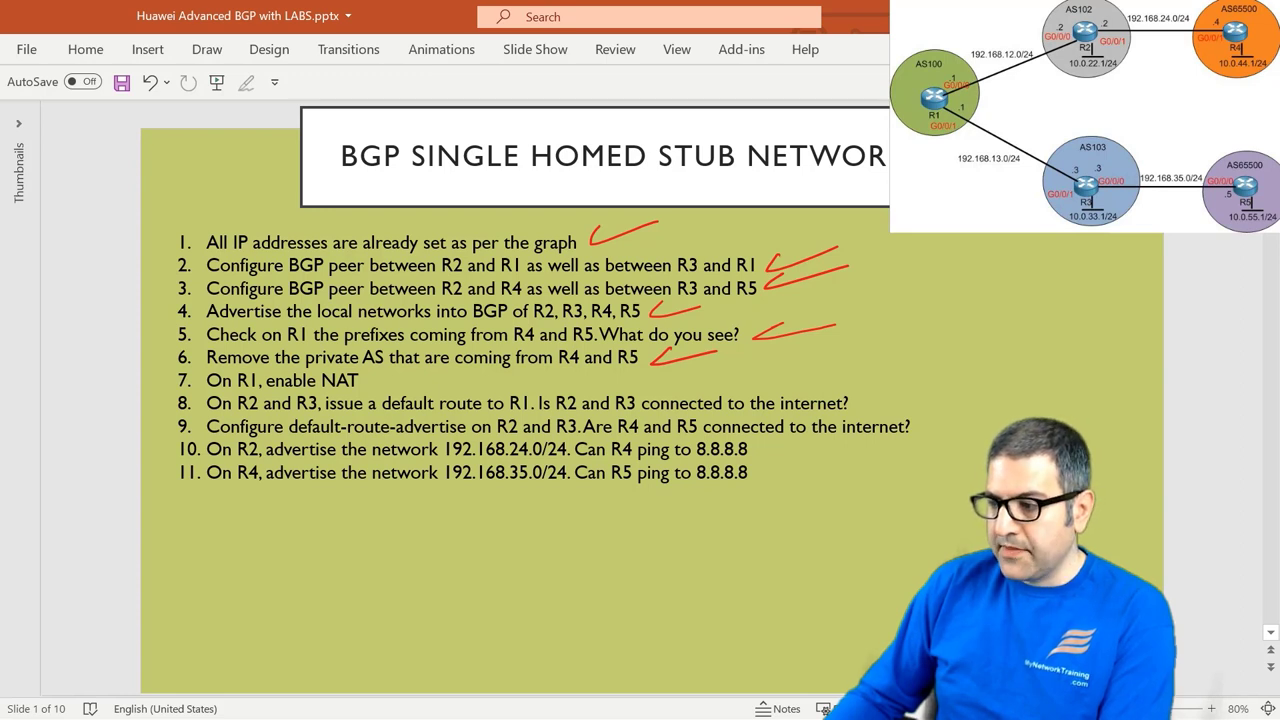
{"action": "key", "text": "alt+Tab"}
{"action": "right_click", "coordinate": [421, 301]}
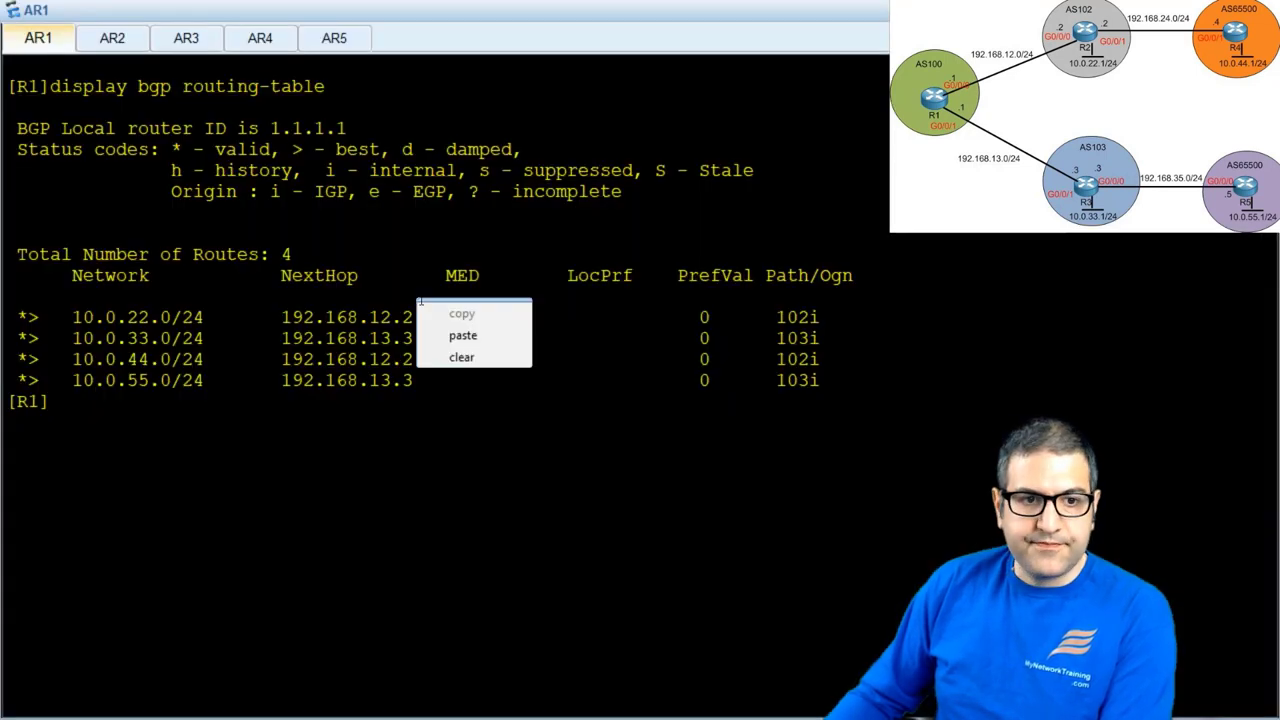
{"action": "left_click", "coordinate": [461, 357]}
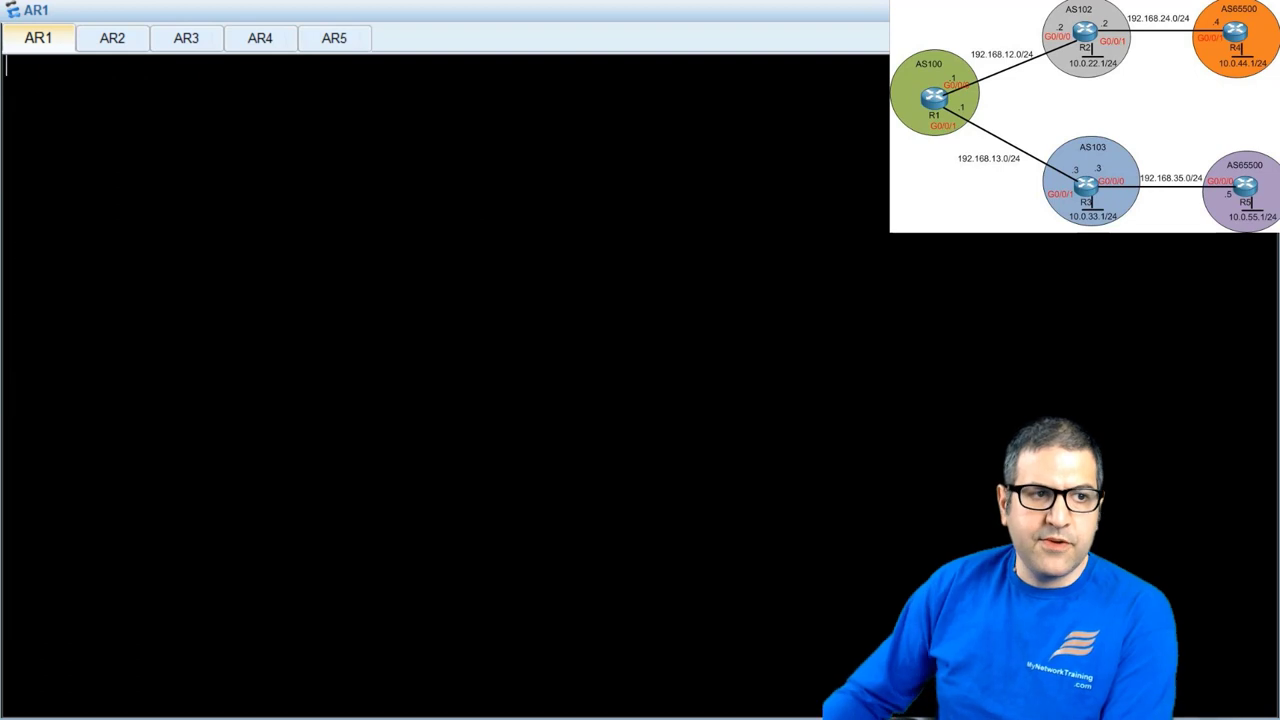
{"action": "key", "text": "Return"}
{"action": "type", "text": "ping "}
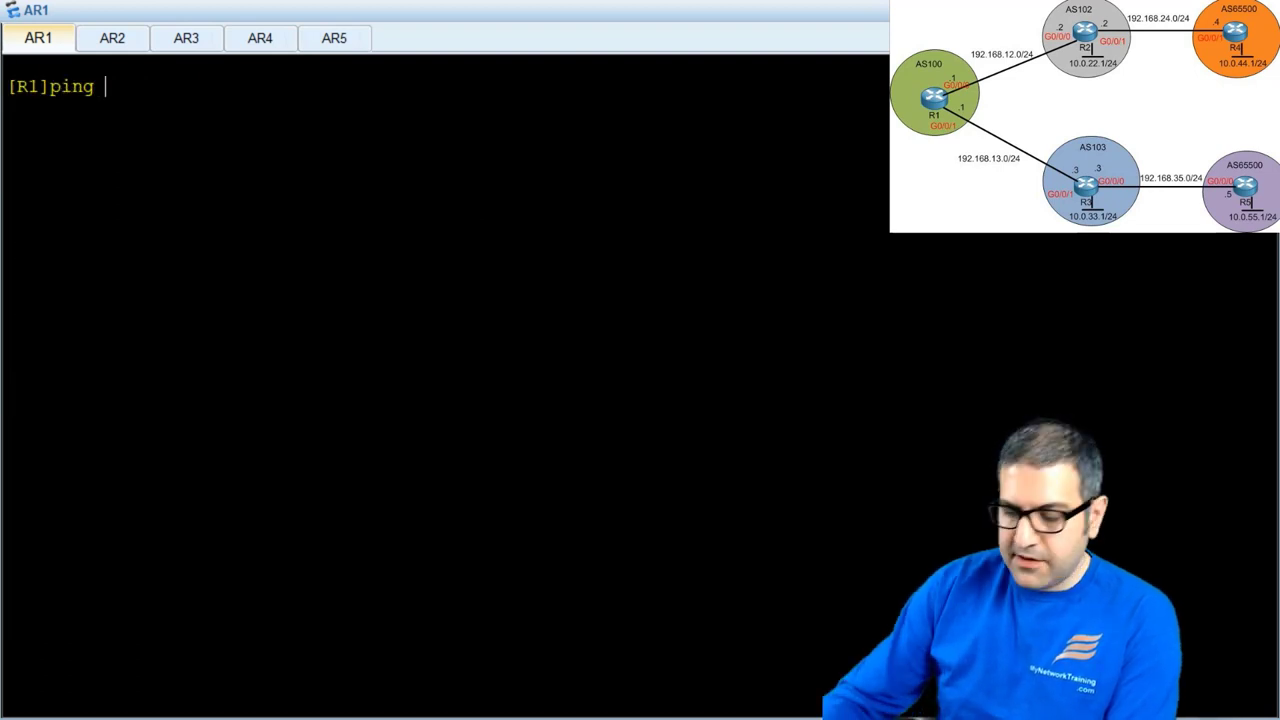
{"action": "type", "text": "8.8.8.8"}
{"action": "key", "text": "Return"}
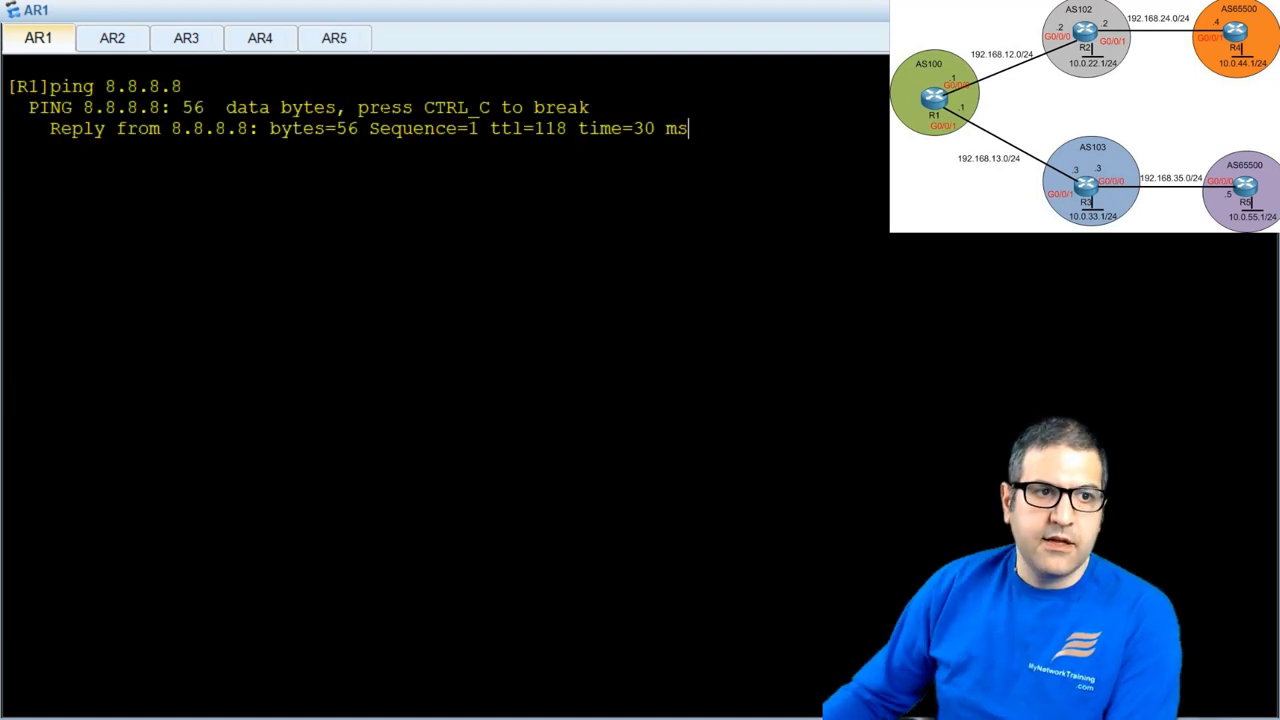
- Clear R2's terminal and ping 8.8.8.8 from R2
{"action": "left_click", "coordinate": [100, 38]}
{"action": "right_click", "coordinate": [401, 202]}
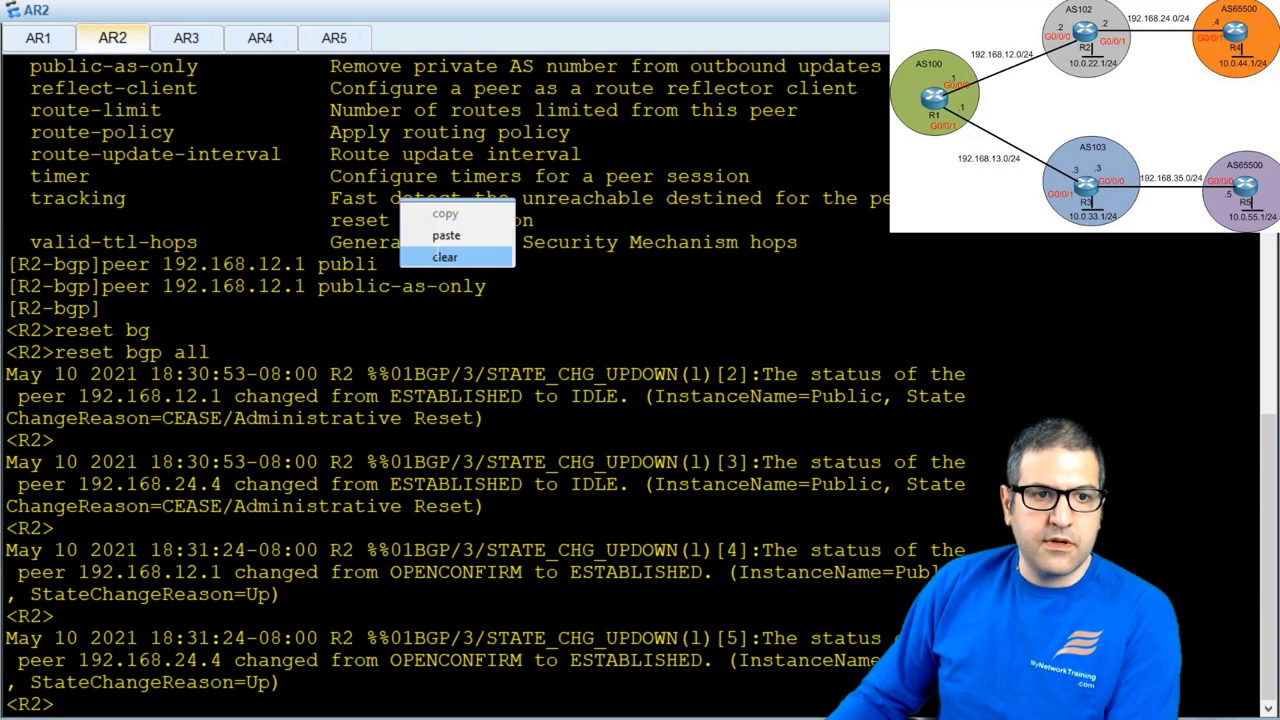
{"action": "left_click", "coordinate": [445, 257]}
{"action": "key", "text": "Return"}
{"action": "type", "text": "p"}
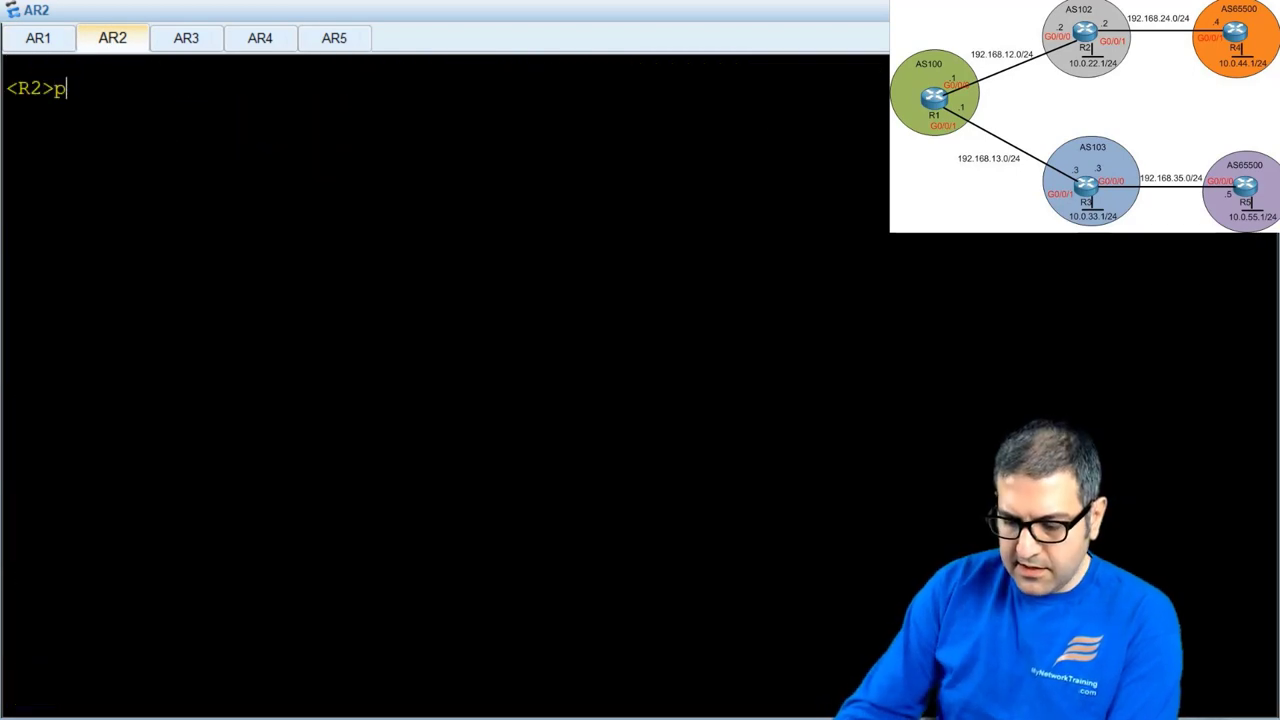
{"action": "type", "text": "ing 8.8.8.8"}
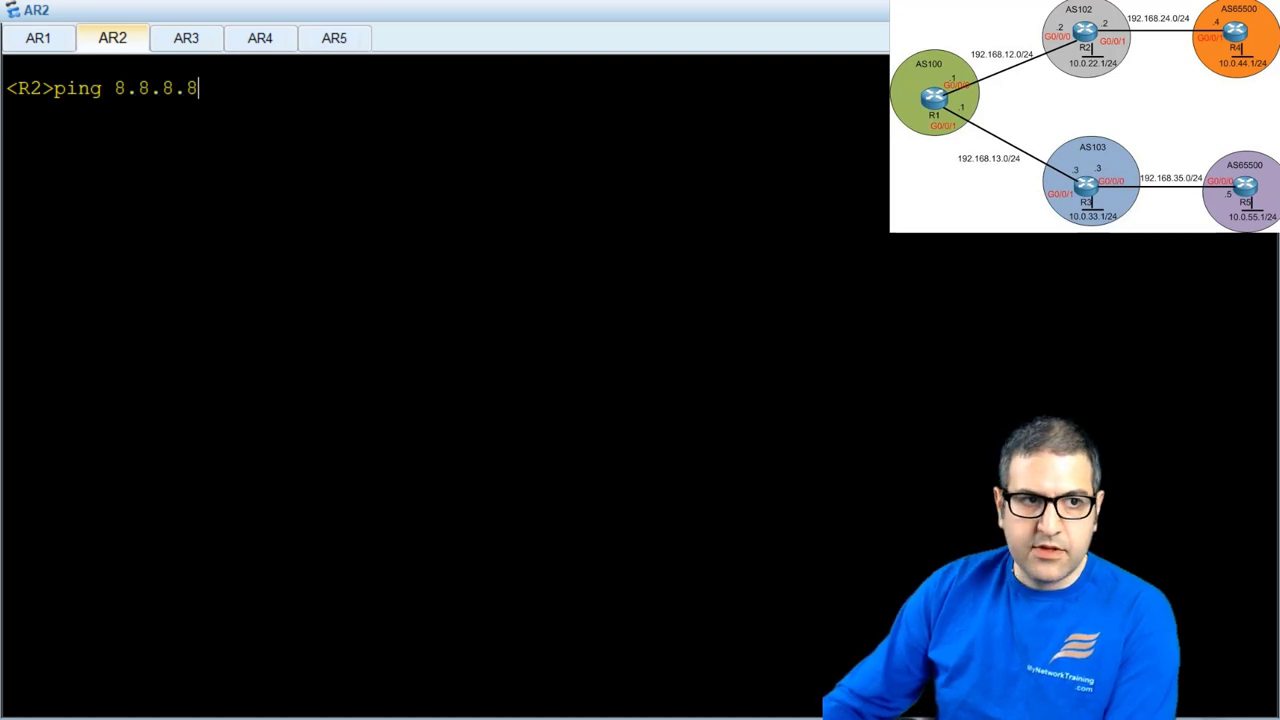
{"action": "key", "text": "Return"}
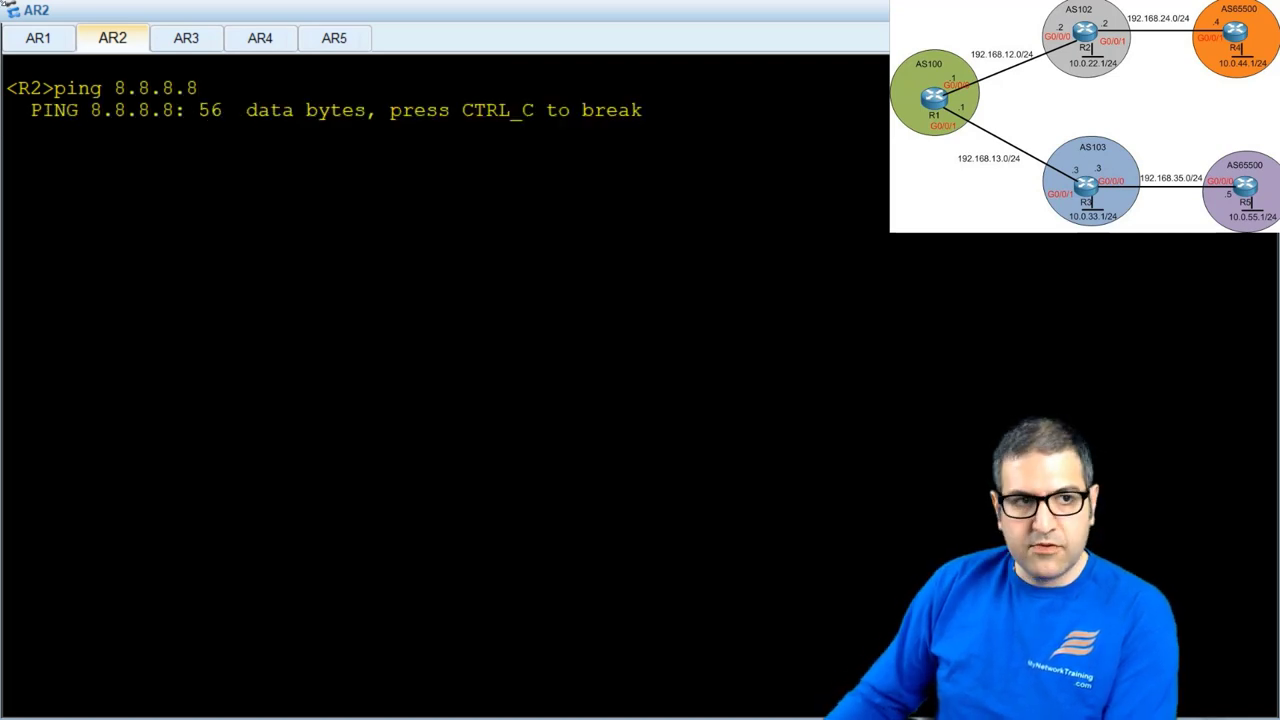
- Clear R1's terminal and create basic ACL 2000 on R1
{"action": "left_click", "coordinate": [56, 46]}
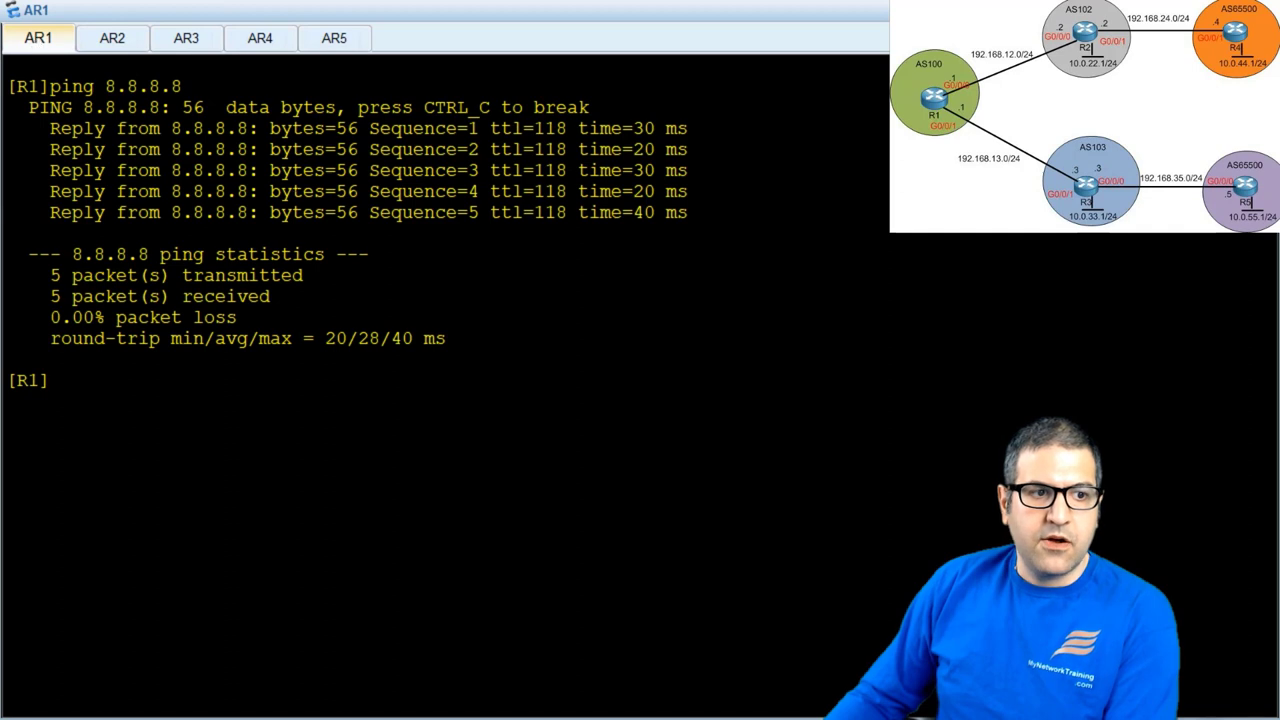
{"action": "right_click", "coordinate": [312, 189]}
{"action": "left_click", "coordinate": [350, 249]}
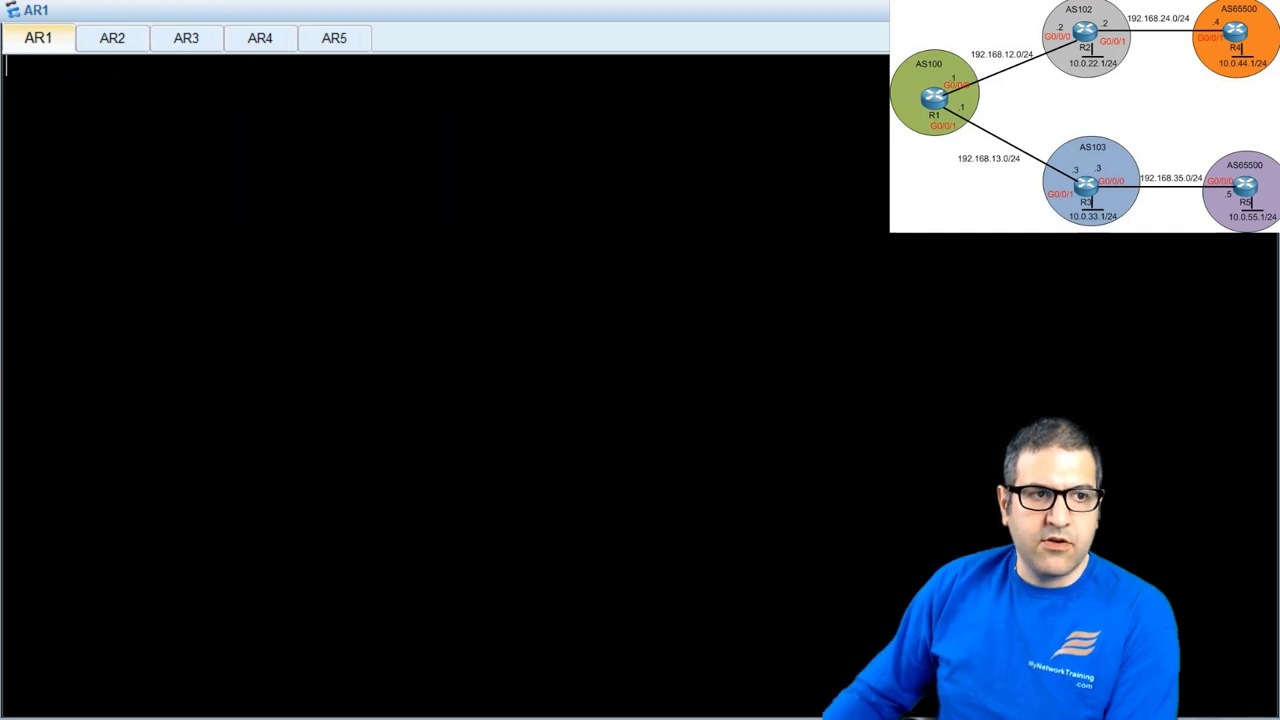
{"action": "key", "text": "Return"}
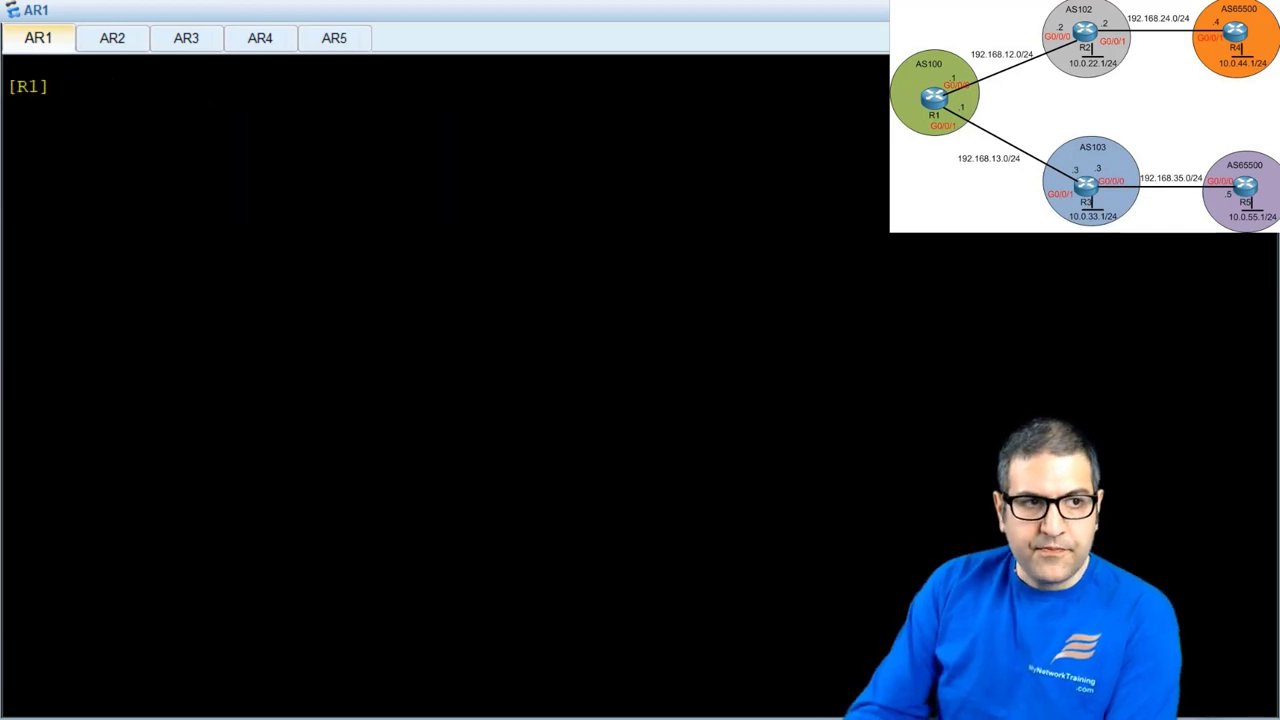
{"action": "type", "text": "ac"}
{"action": "key", "text": "Tab"}
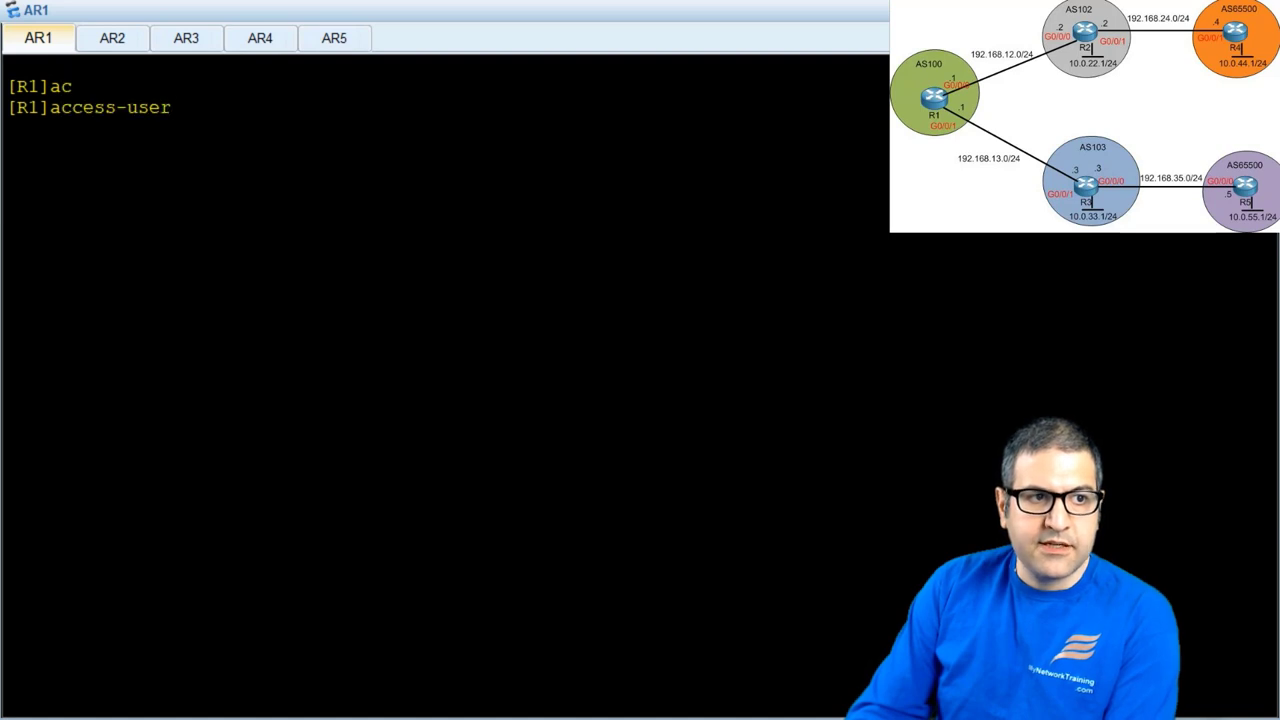
{"action": "key", "text": "Tab"}
{"action": "type", "text": "200"}
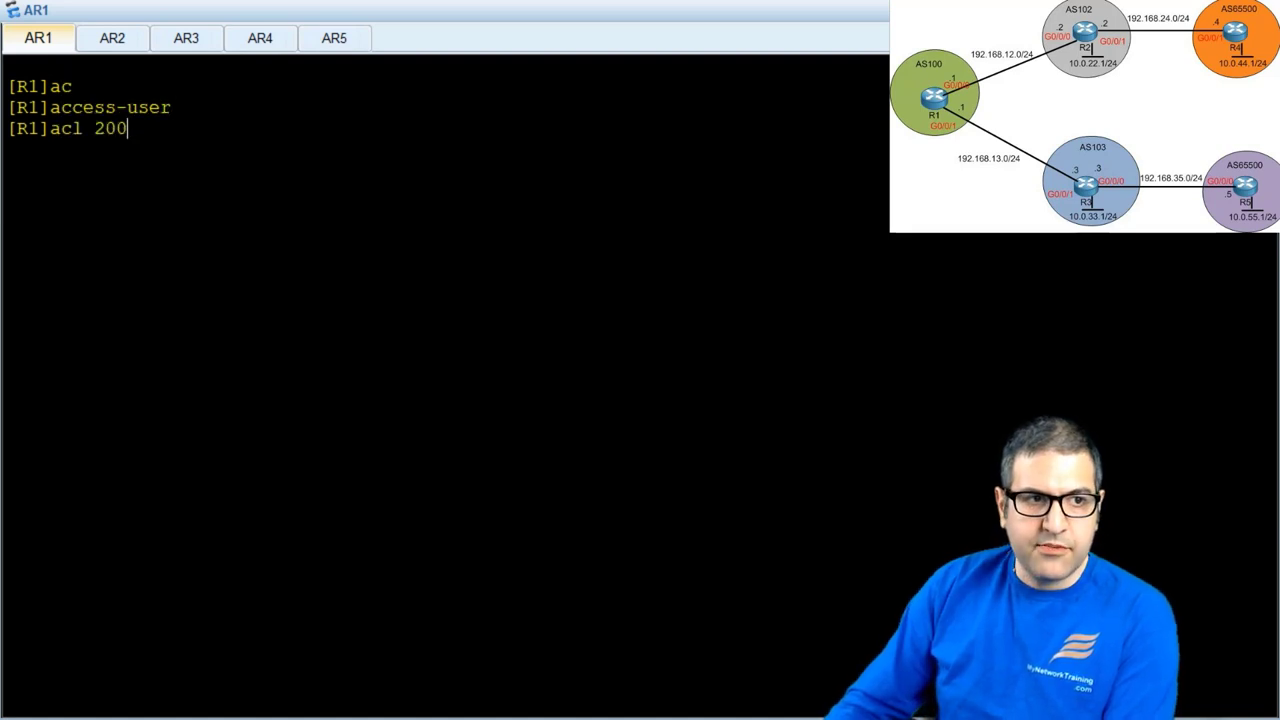
{"action": "type", "text": "0"}
{"action": "key", "text": "Return"}
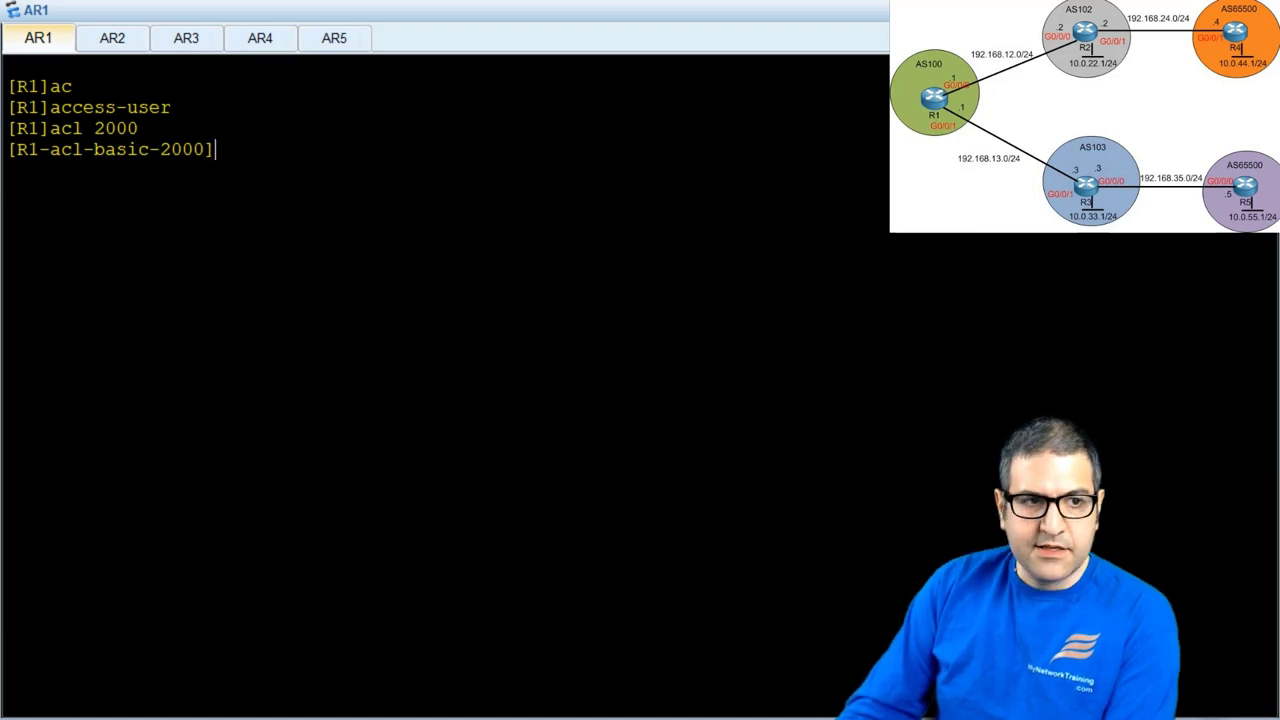
- List the ACL view's commands and begin a rule 1 permit entry in ACL 2000, checking the rule options
{"action": "type", "text": "?"}
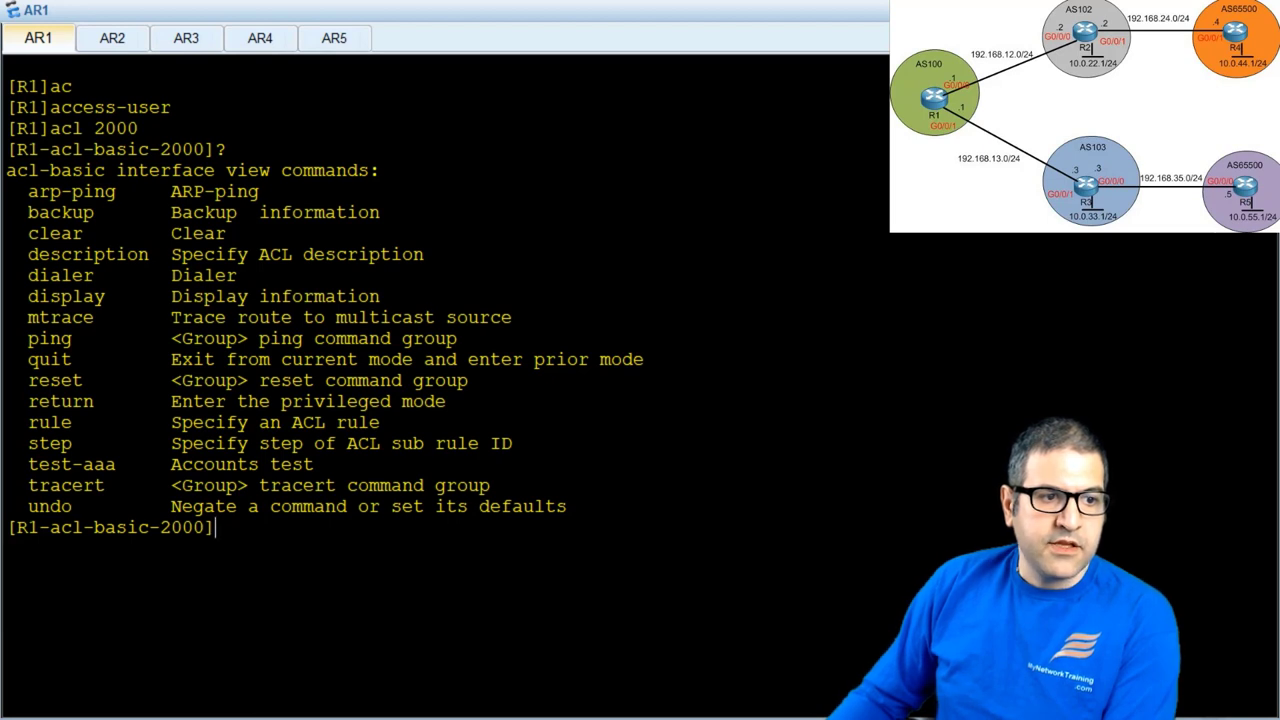
{"action": "left_click_drag", "start_coordinate": [96, 423], "coordinate": [4, 423]}
{"action": "left_click", "coordinate": [281, 485]}
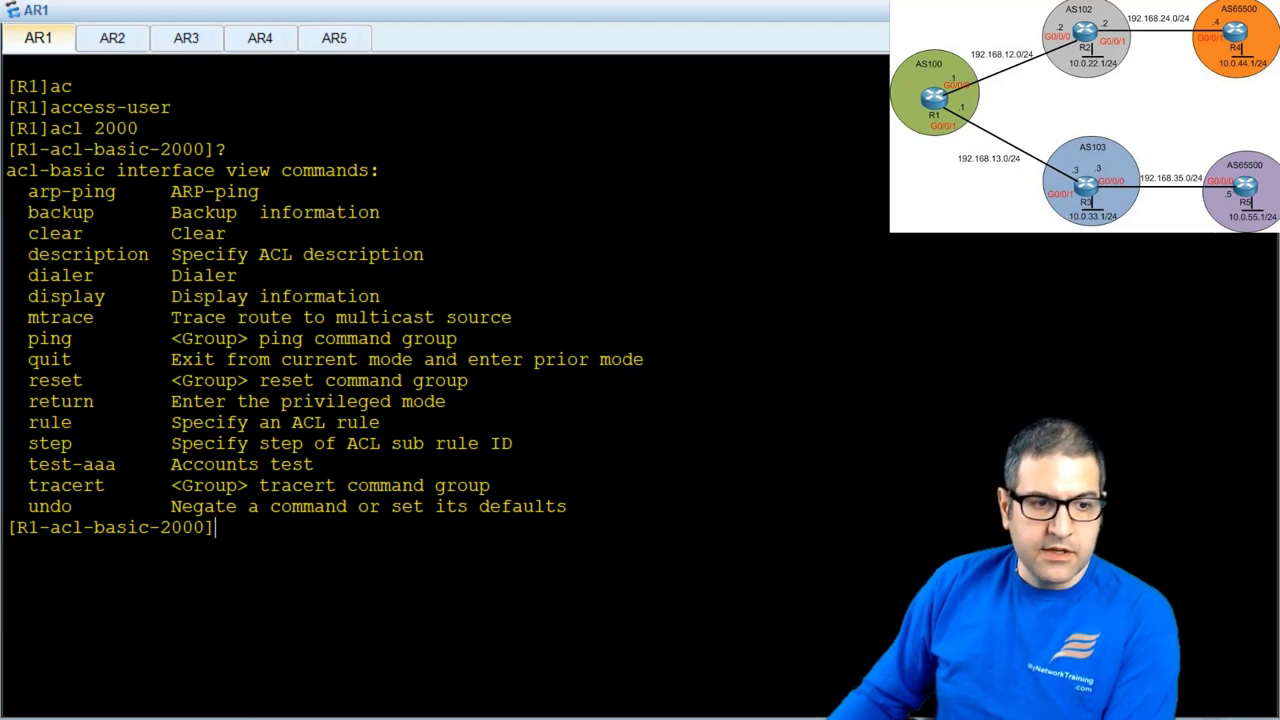
{"action": "type", "text": "rul"}
{"action": "key", "text": "Tab"}
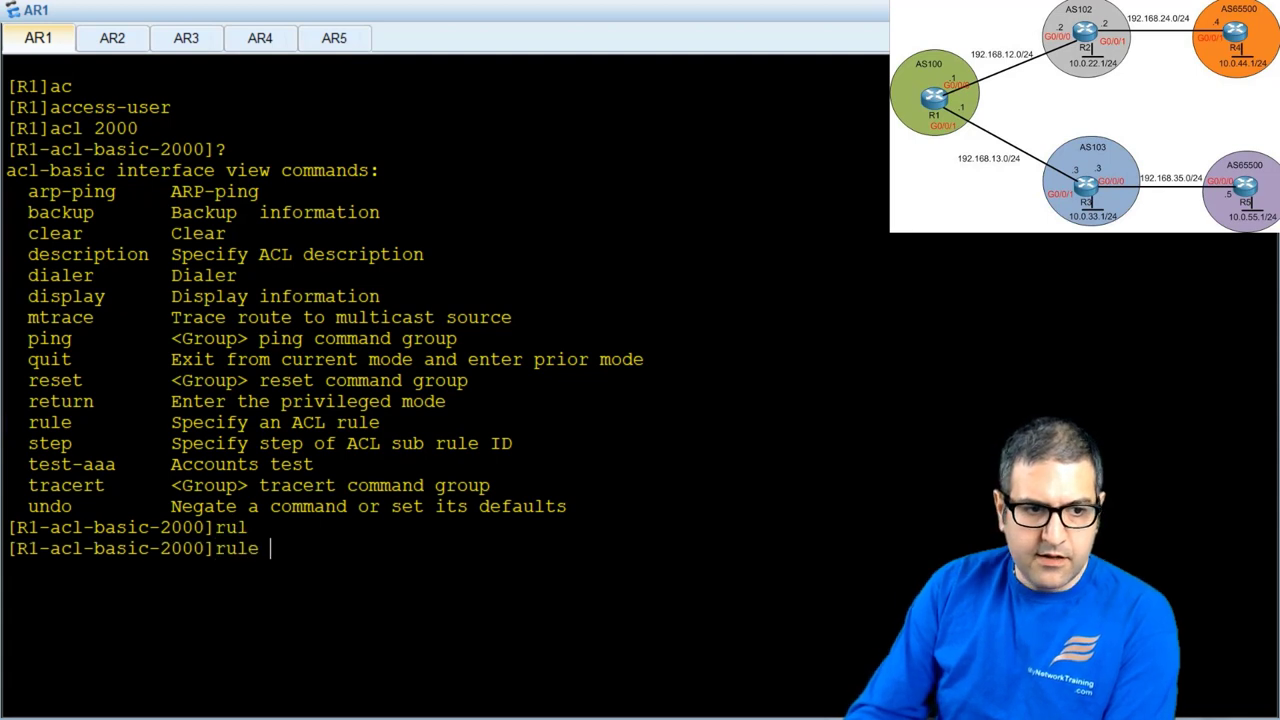
{"action": "type", "text": "1 ?"}
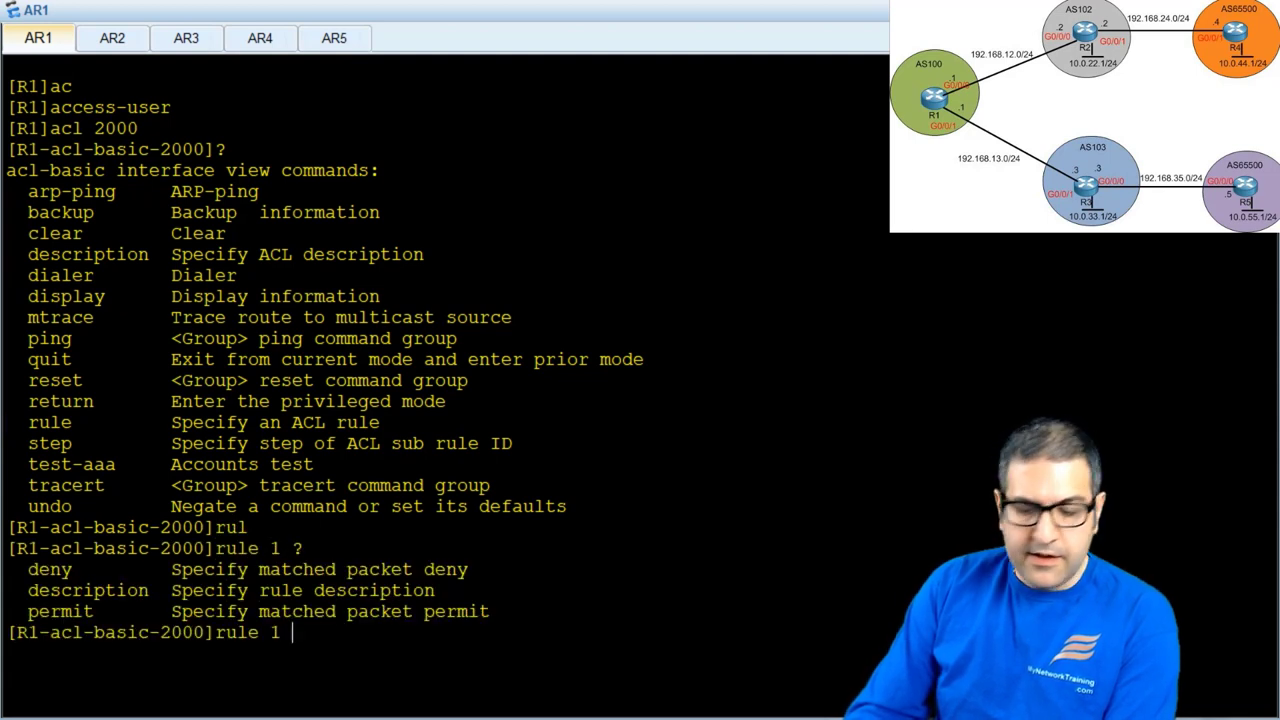
{"action": "type", "text": "per"}
{"action": "key", "text": "Tab"}
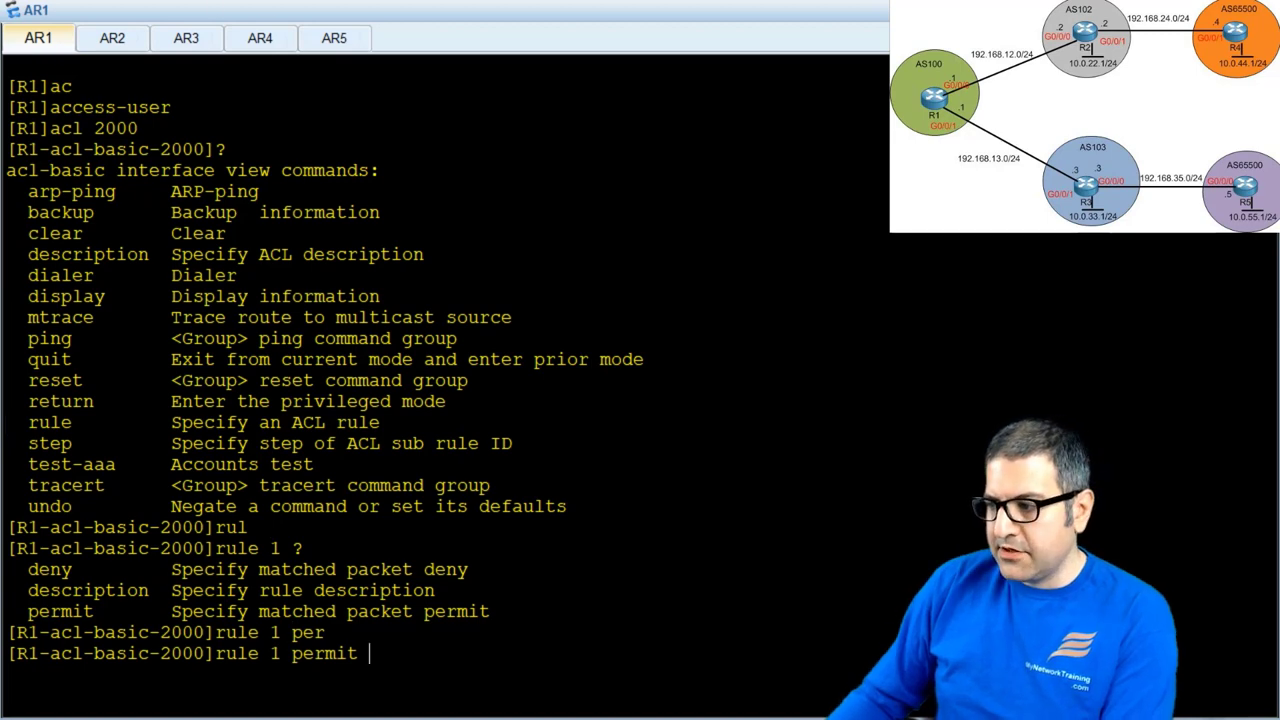
- Switch to OneNote and mark the link networks 192.168.12.0/24, 192.168.13.0/24, 192.168.35.0/24 and 192.168.24.0/24 with red pen lines
{"action": "key", "text": "alt+Tab"}
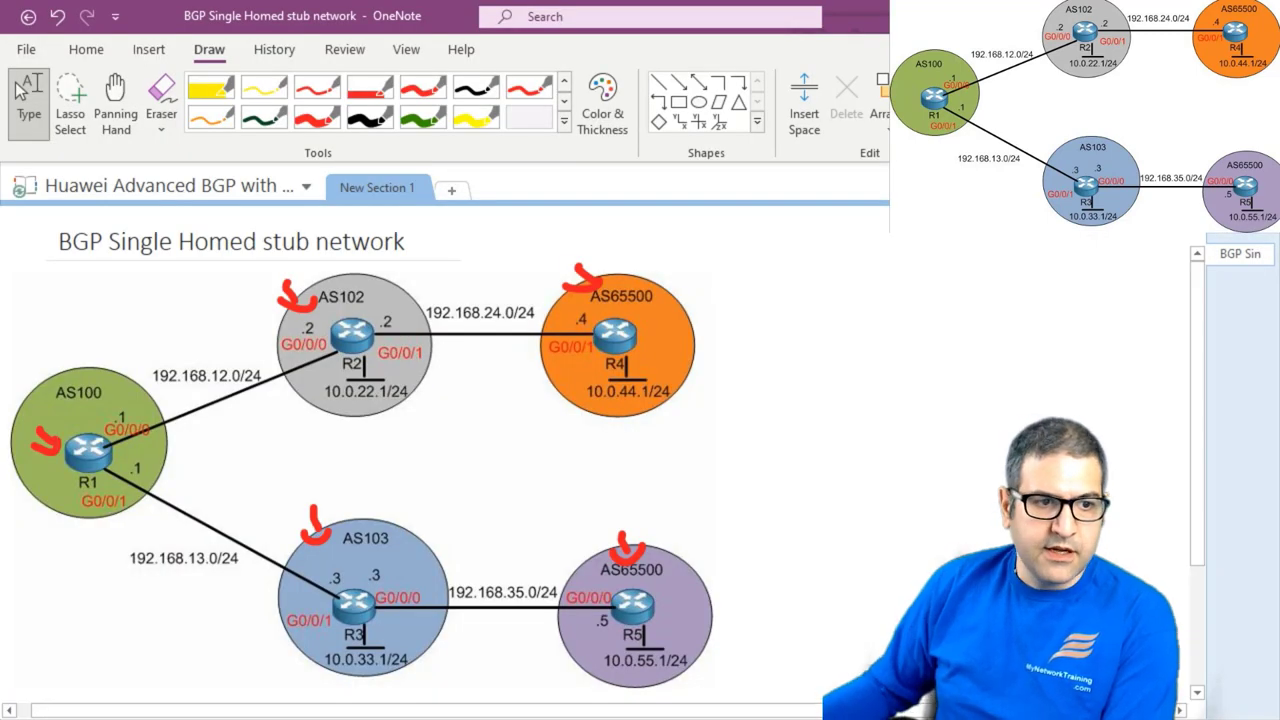
{"action": "left_click", "coordinate": [317, 117]}
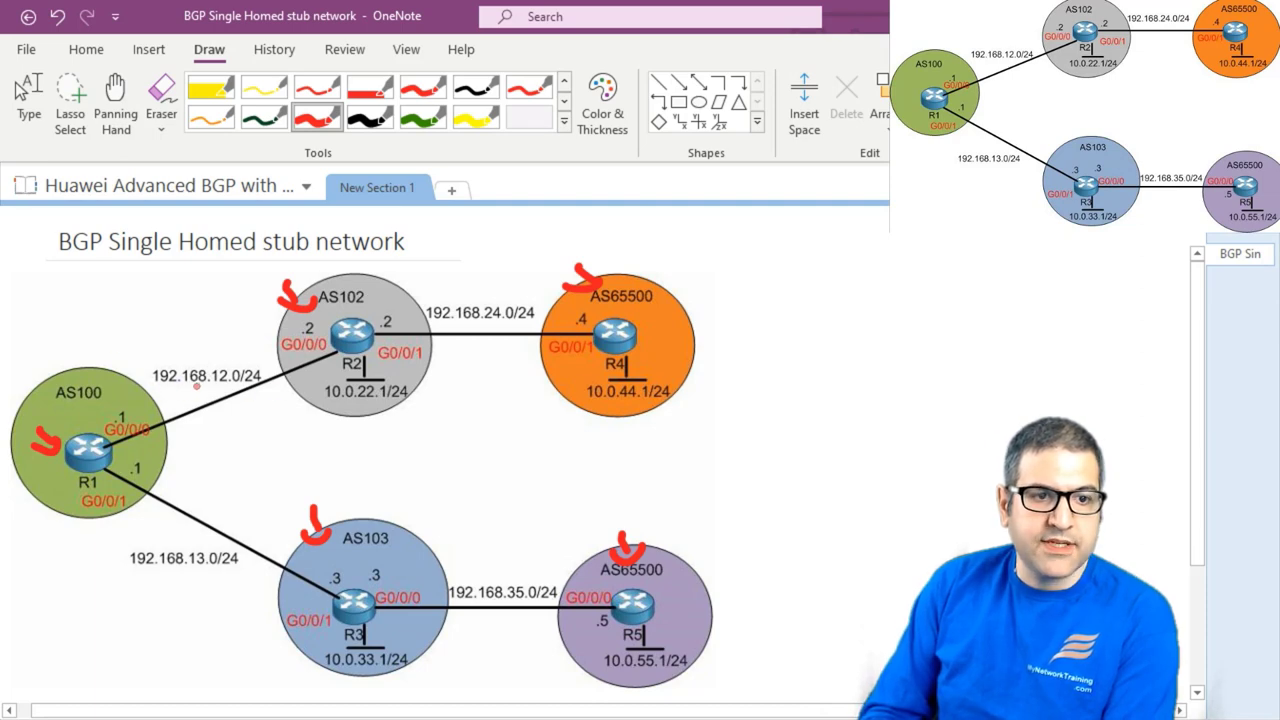
{"action": "left_click_drag", "start_coordinate": [150, 383], "coordinate": [219, 382]}
{"action": "left_click_drag", "start_coordinate": [118, 578], "coordinate": [189, 577]}
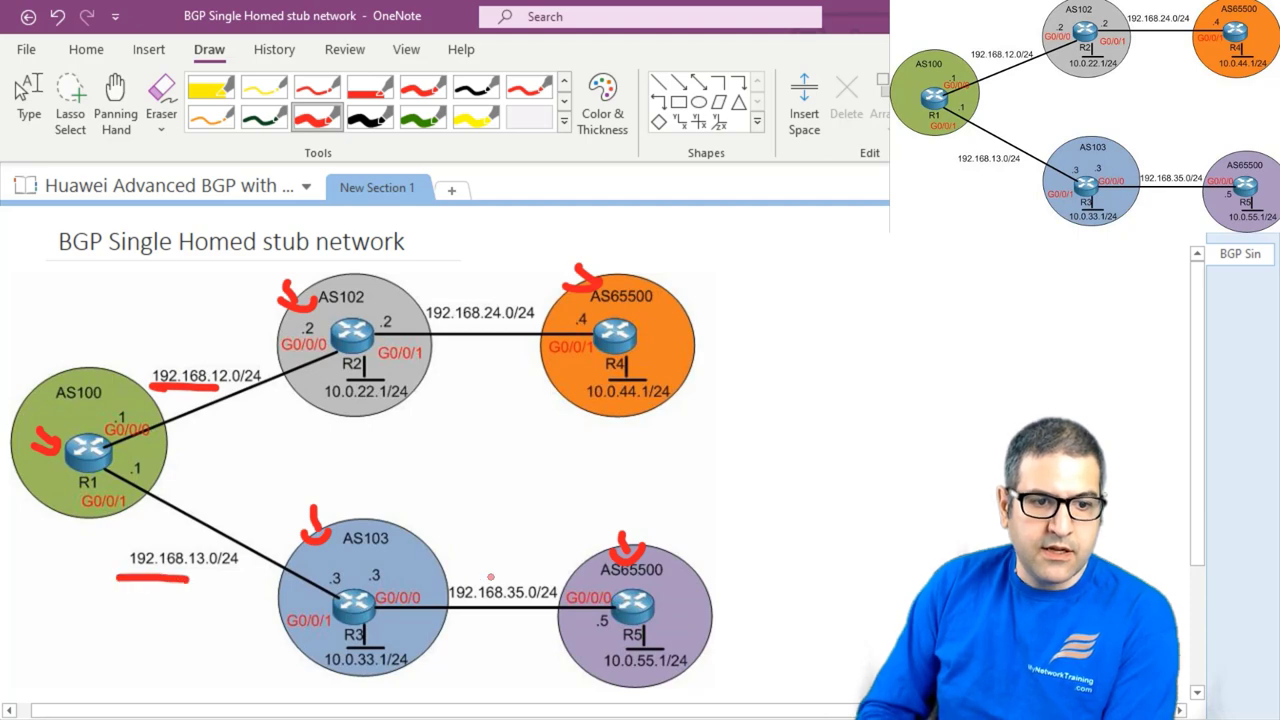
{"action": "left_click_drag", "start_coordinate": [445, 576], "coordinate": [500, 577]}
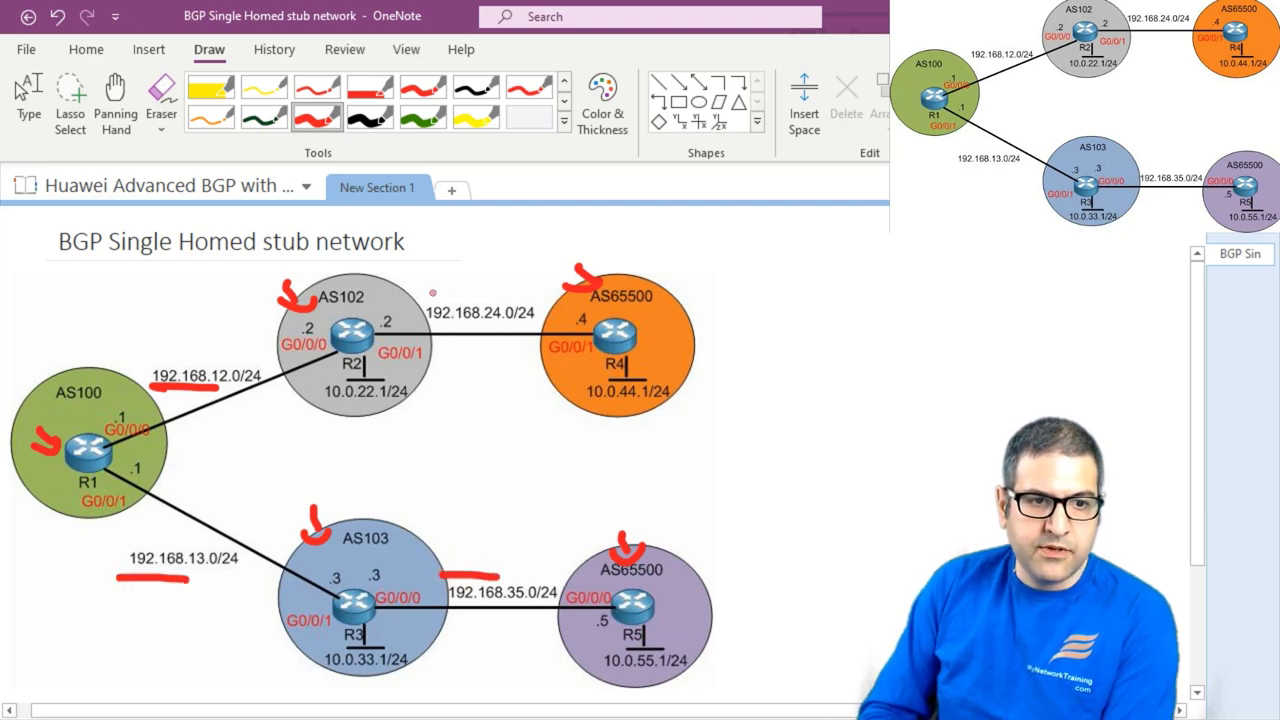
{"action": "left_click_drag", "start_coordinate": [430, 294], "coordinate": [478, 294]}
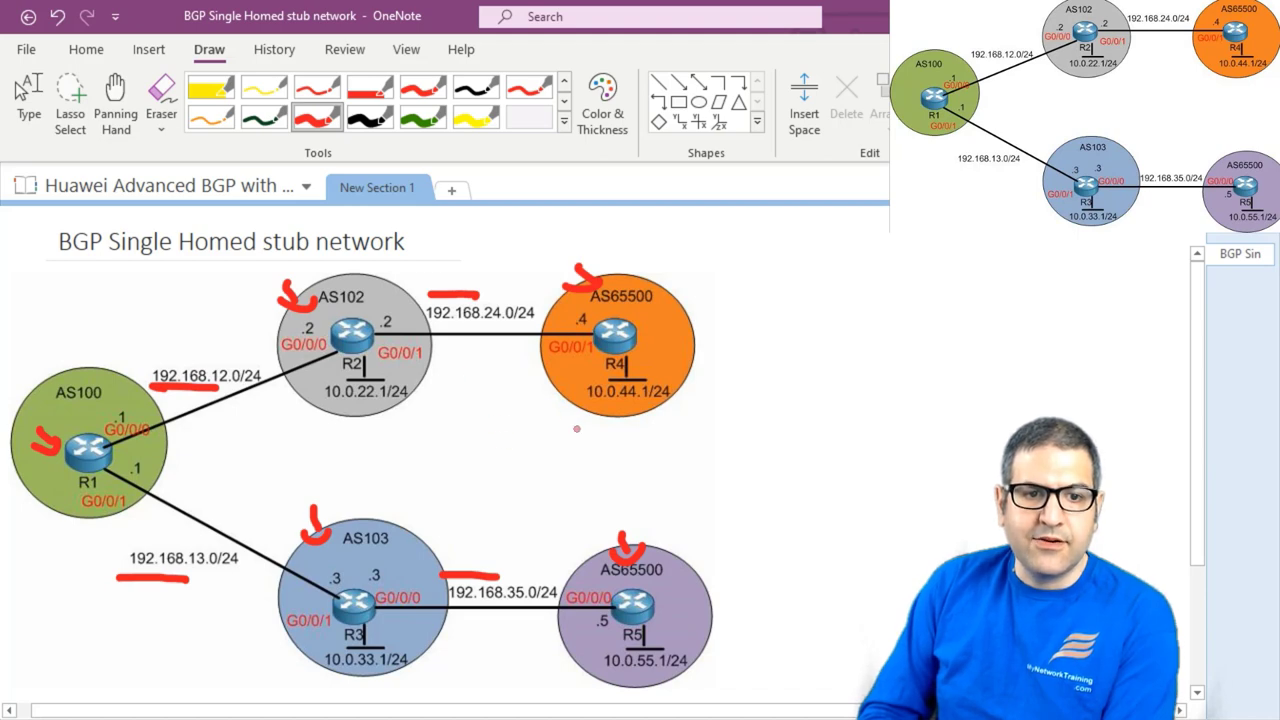
- Underline 10.0.44.1/24, 10.0.55.1/24, 10.0.22.1/24 and 10.0.33.1/24 in red on the diagram, and leave the pen
{"action": "left_click_drag", "start_coordinate": [596, 408], "coordinate": [658, 410]}
{"action": "left_click_drag", "start_coordinate": [604, 673], "coordinate": [666, 672]}
{"action": "left_click_drag", "start_coordinate": [316, 408], "coordinate": [394, 408]}
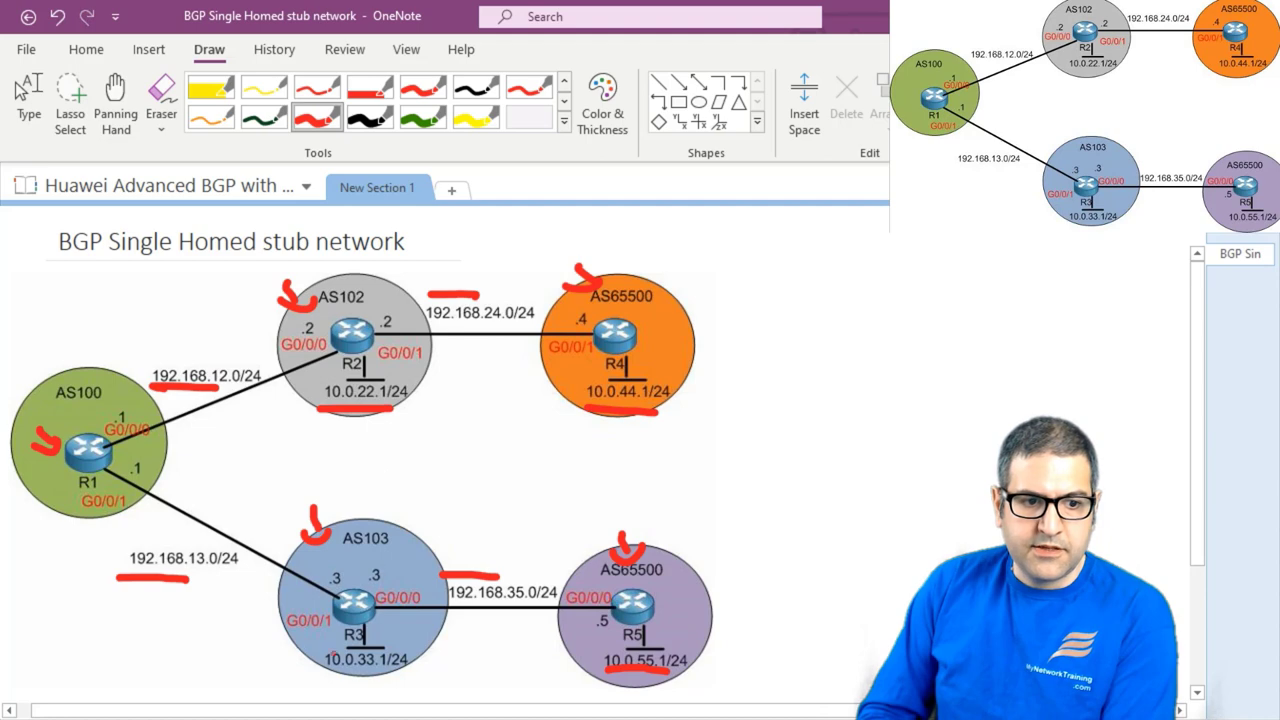
{"action": "left_click_drag", "start_coordinate": [320, 670], "coordinate": [398, 672]}
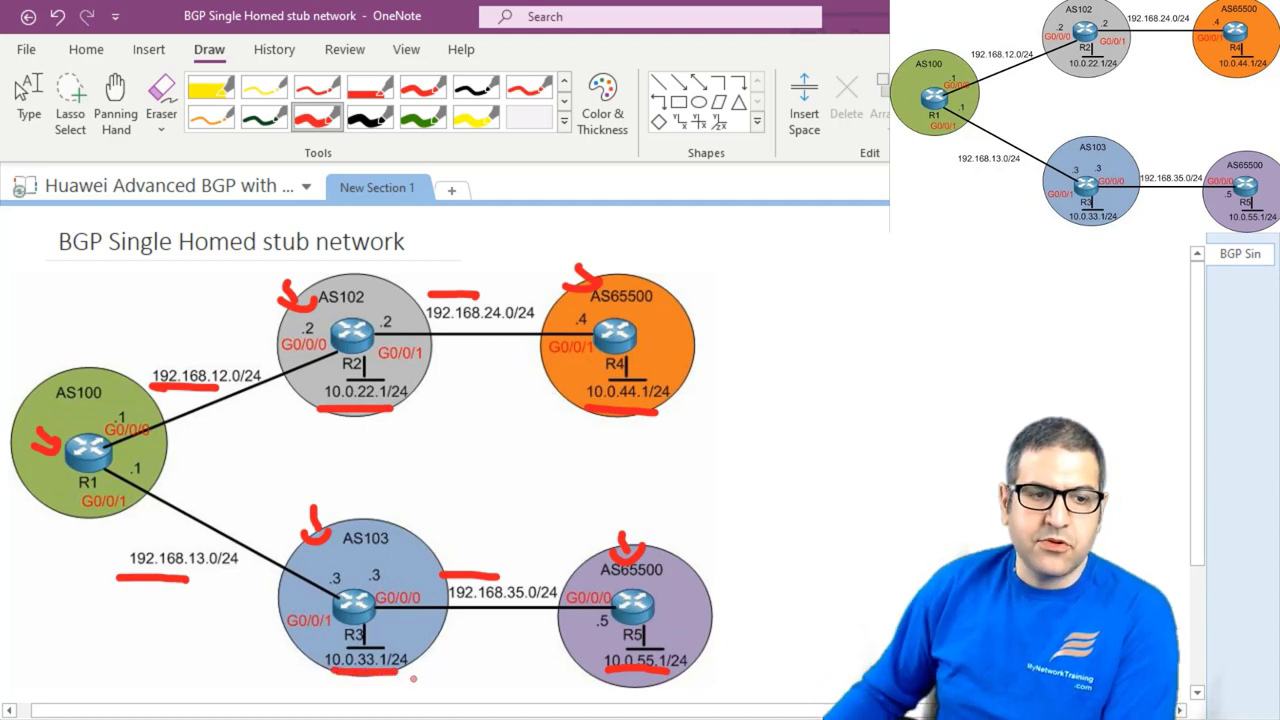
{"action": "key", "text": "Escape"}
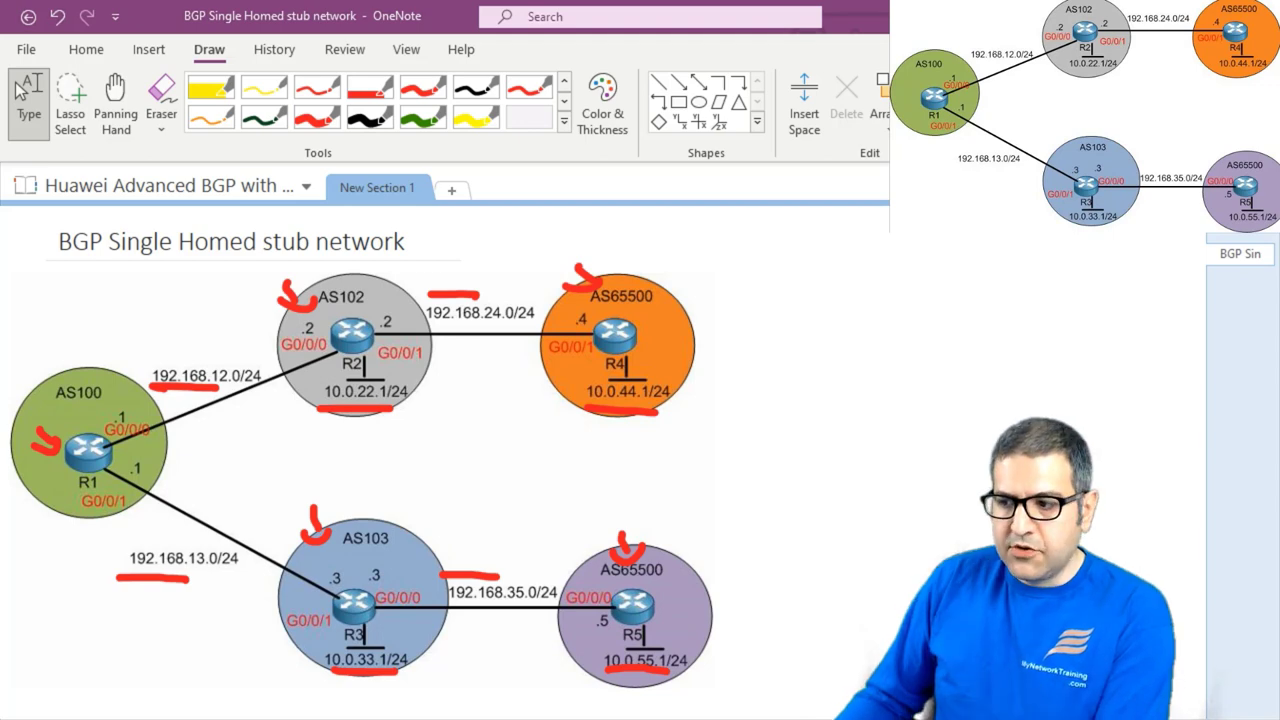
- Switch back to R1's console and list the options for rule 1 permit, highlighting the source address description
{"action": "key", "text": "alt+Tab"}
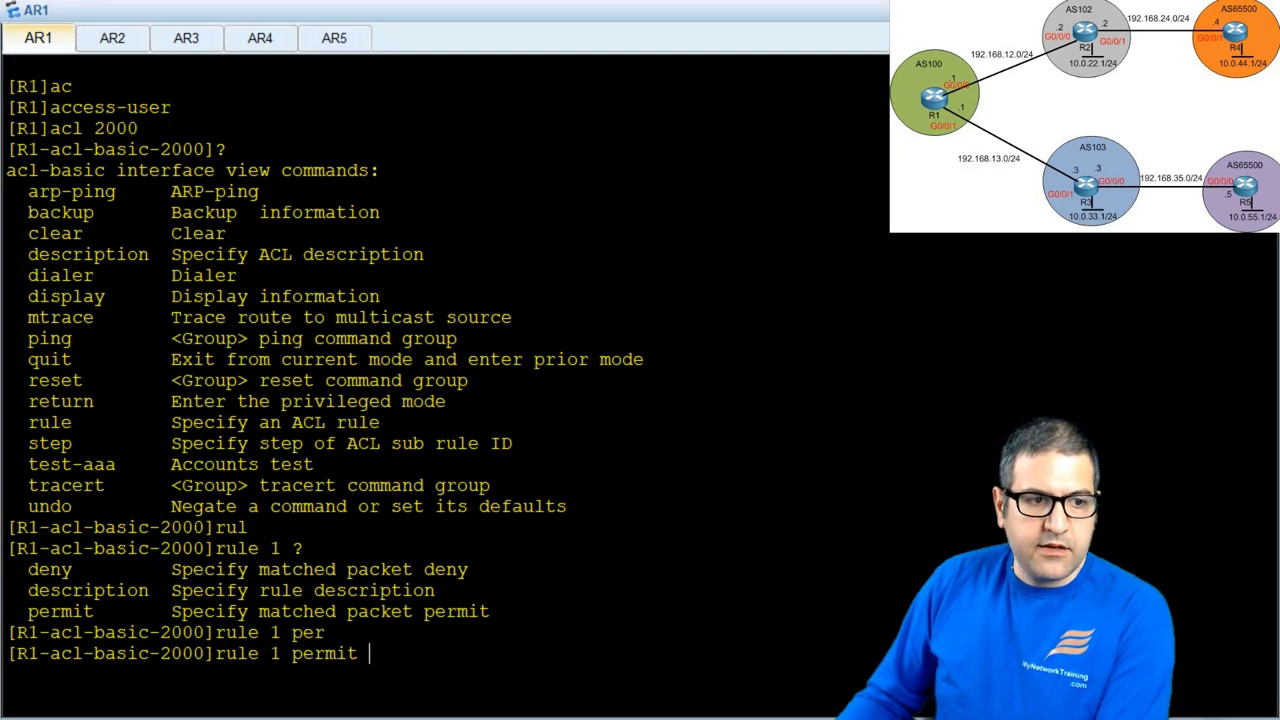
{"action": "type", "text": "?"}
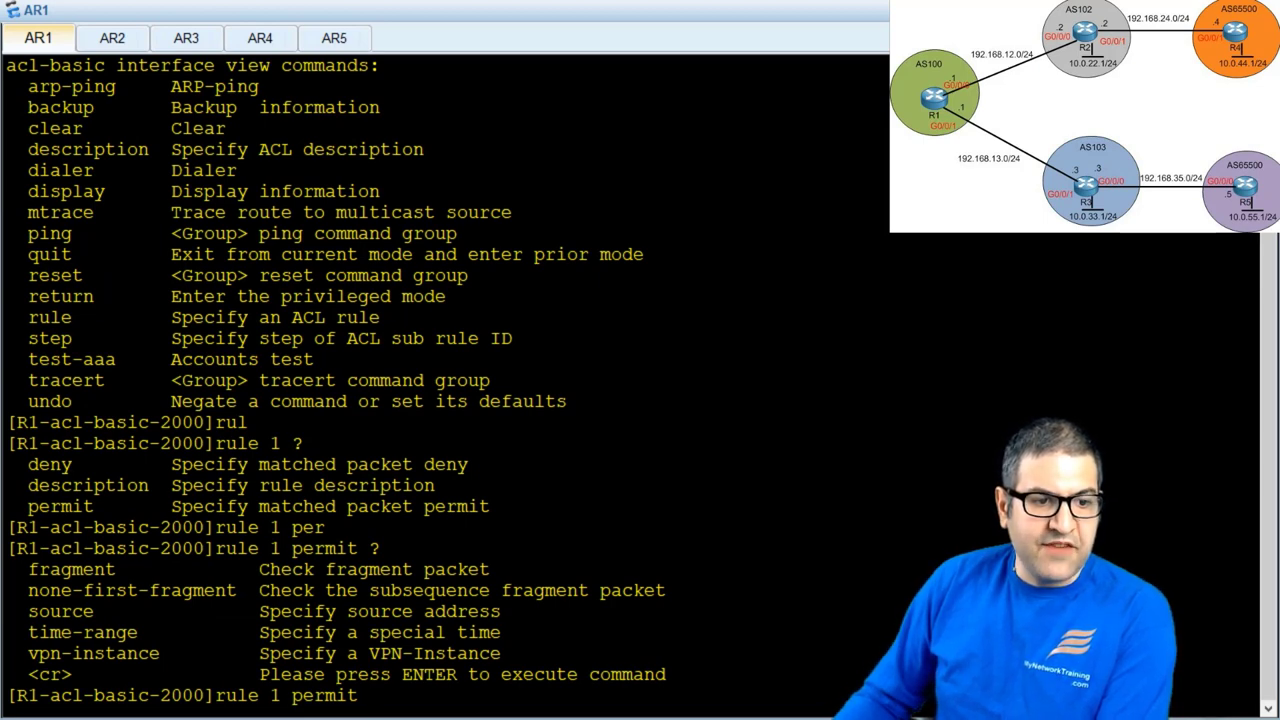
{"action": "left_click_drag", "start_coordinate": [259, 611], "coordinate": [518, 610]}
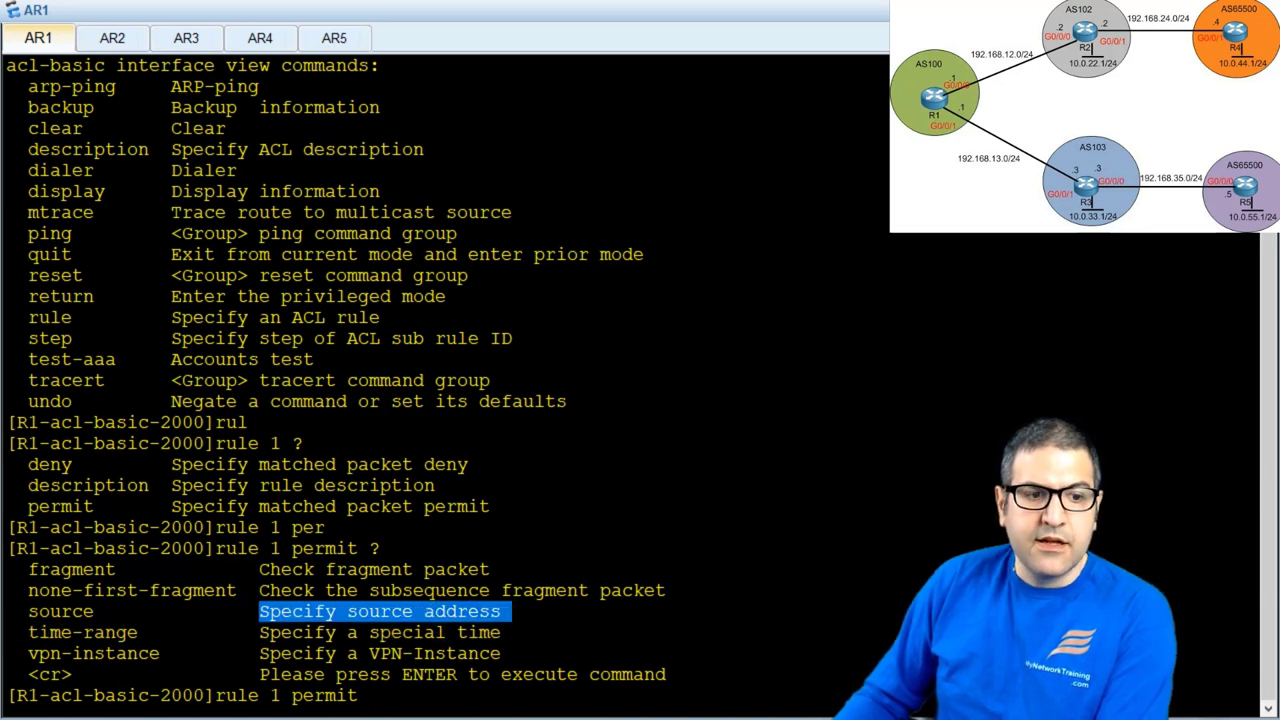
{"action": "left_click", "coordinate": [370, 695]}
{"action": "type", "text": "0.0.0.0 ?"}
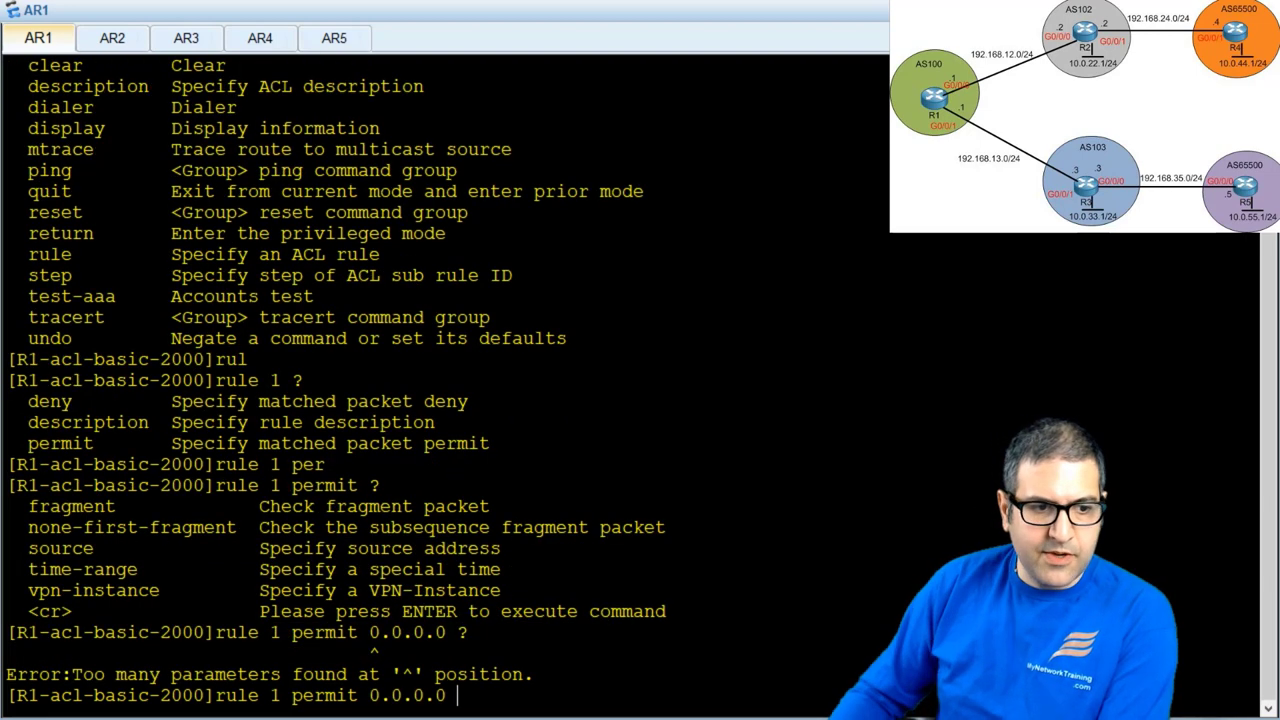
{"action": "key", "text": "BackSpace"}
{"action": "key", "text": "BackSpace"}
{"action": "key", "text": "BackSpace"}
{"action": "key", "text": "BackSpace"}
{"action": "key", "text": "BackSpace"}
{"action": "key", "text": "BackSpace"}
{"action": "key", "text": "BackSpace"}
{"action": "key", "text": "BackSpace"}
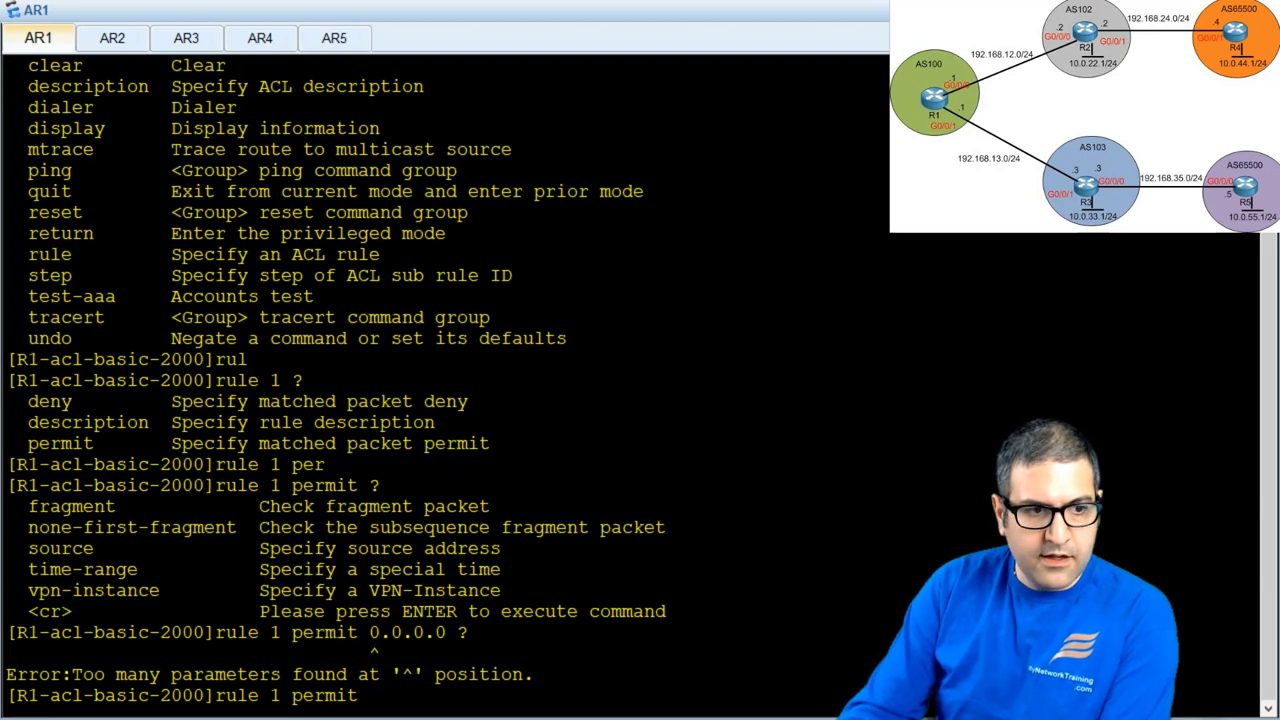
- Complete rule 1 in ACL 2000 as permit source 0.0.0.0 255.255.255.255, checking the source, wildcard and remaining options along the way
{"action": "type", "text": "sou"}
{"action": "key", "text": "Tab"}
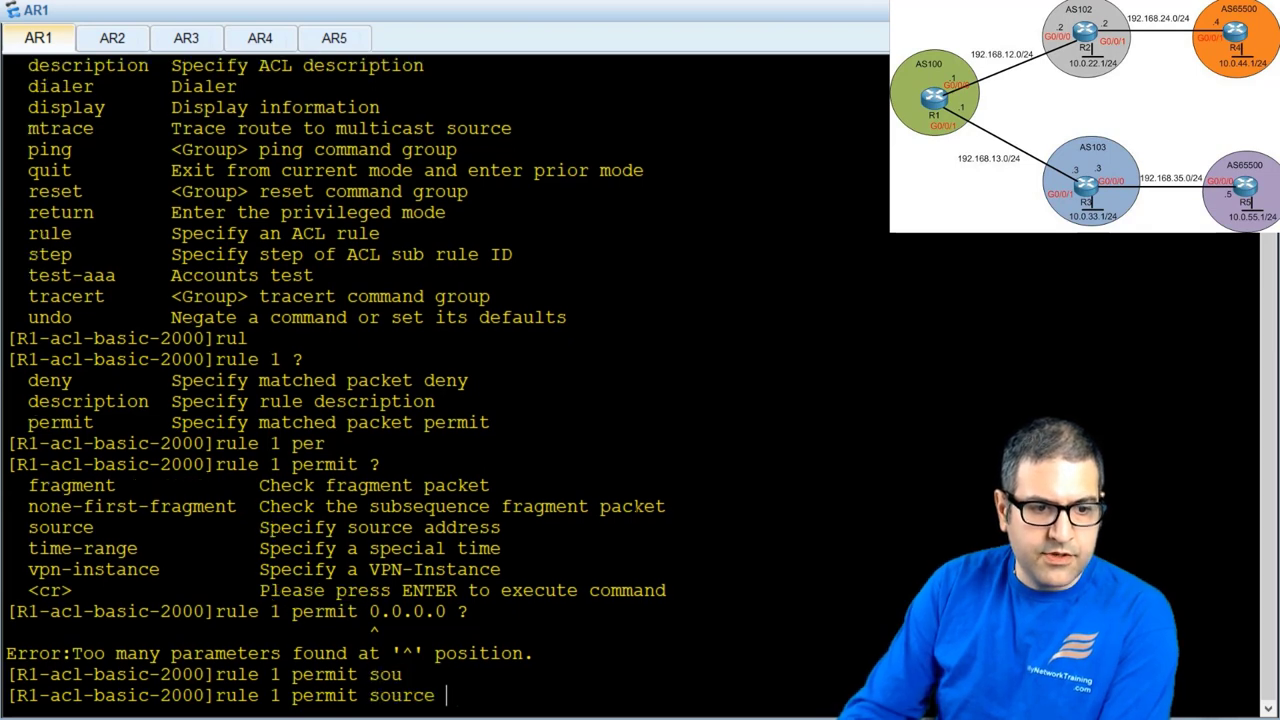
{"action": "type", "text": "?0.0.0.0 ?"}
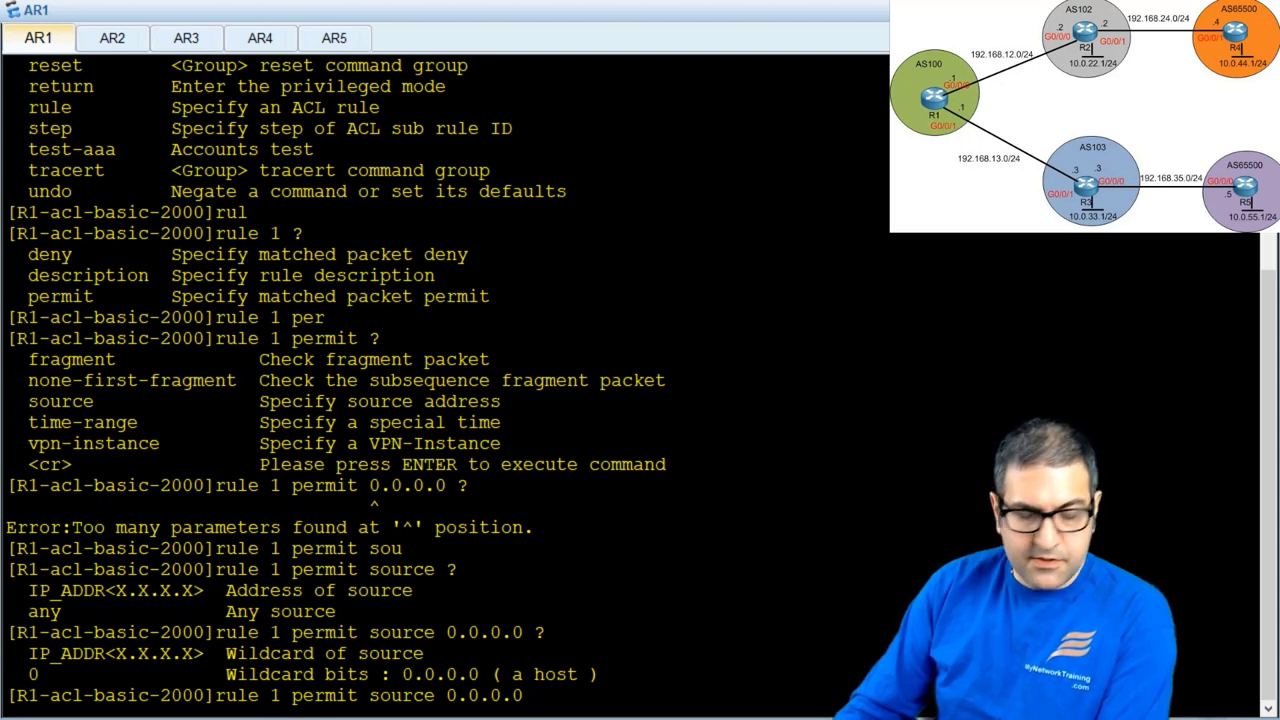
{"action": "type", "text": "255.255."}
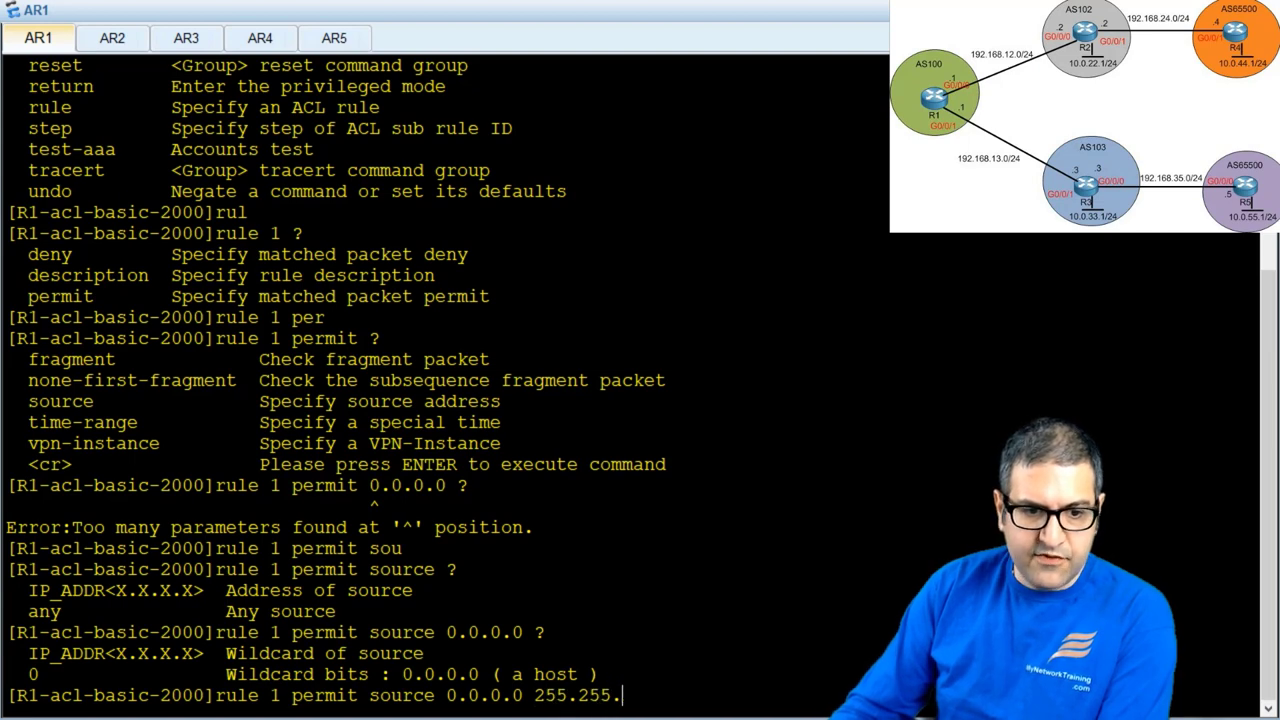
{"action": "type", "text": "255.255"}
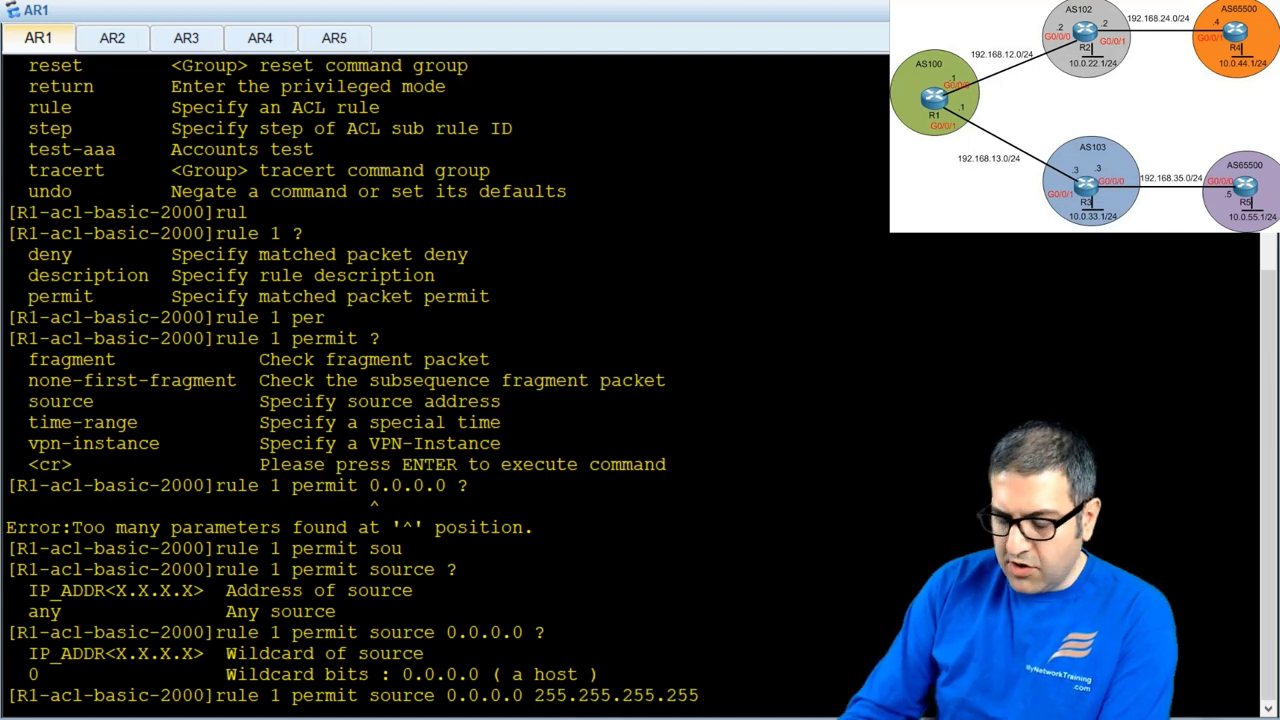
{"action": "type", "text": " ?"}
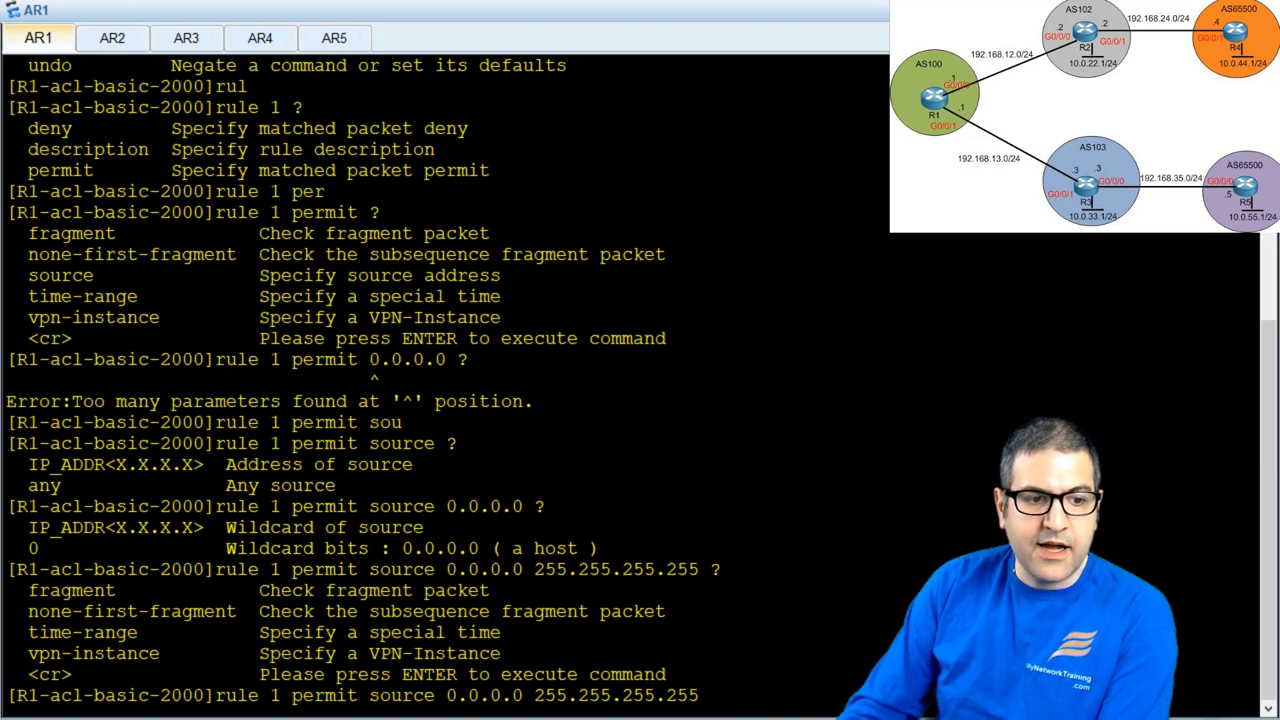
{"action": "key", "text": "Return"}
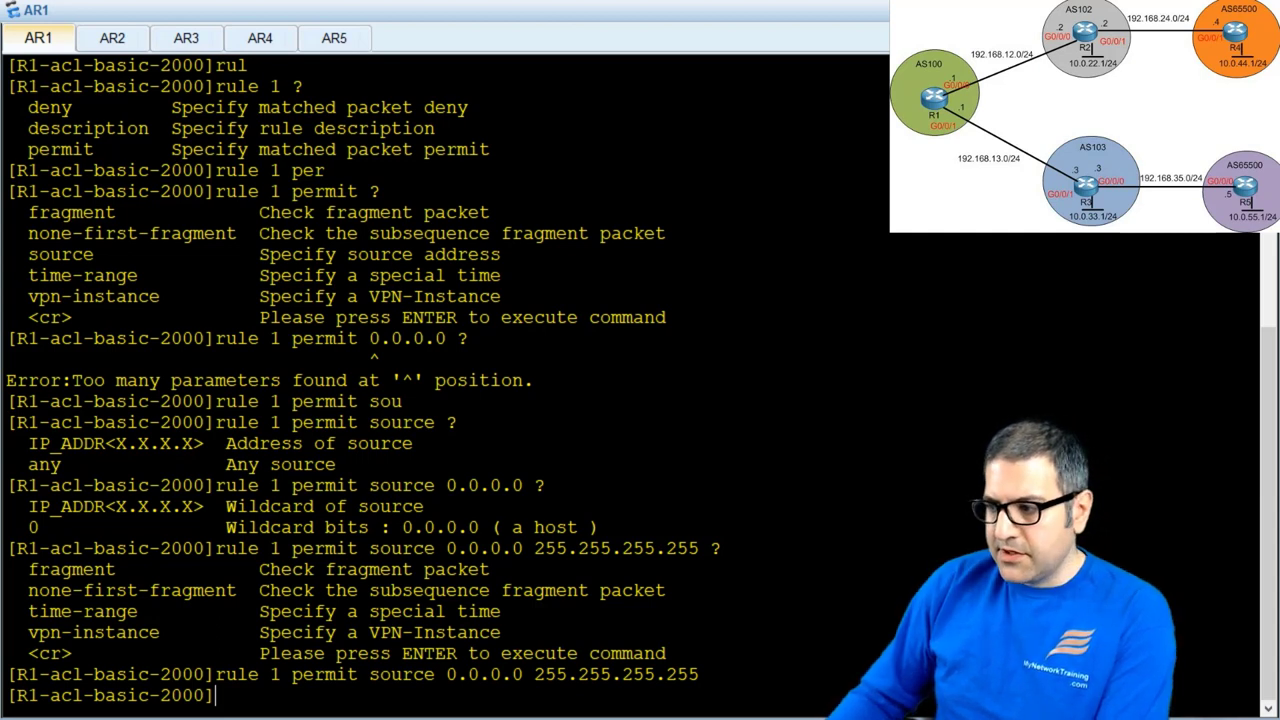
- Switch to OneNote, draw a red outline beside R1 with a handwritten interface label below it, and leave the pen
{"action": "key", "text": "alt+Tab"}
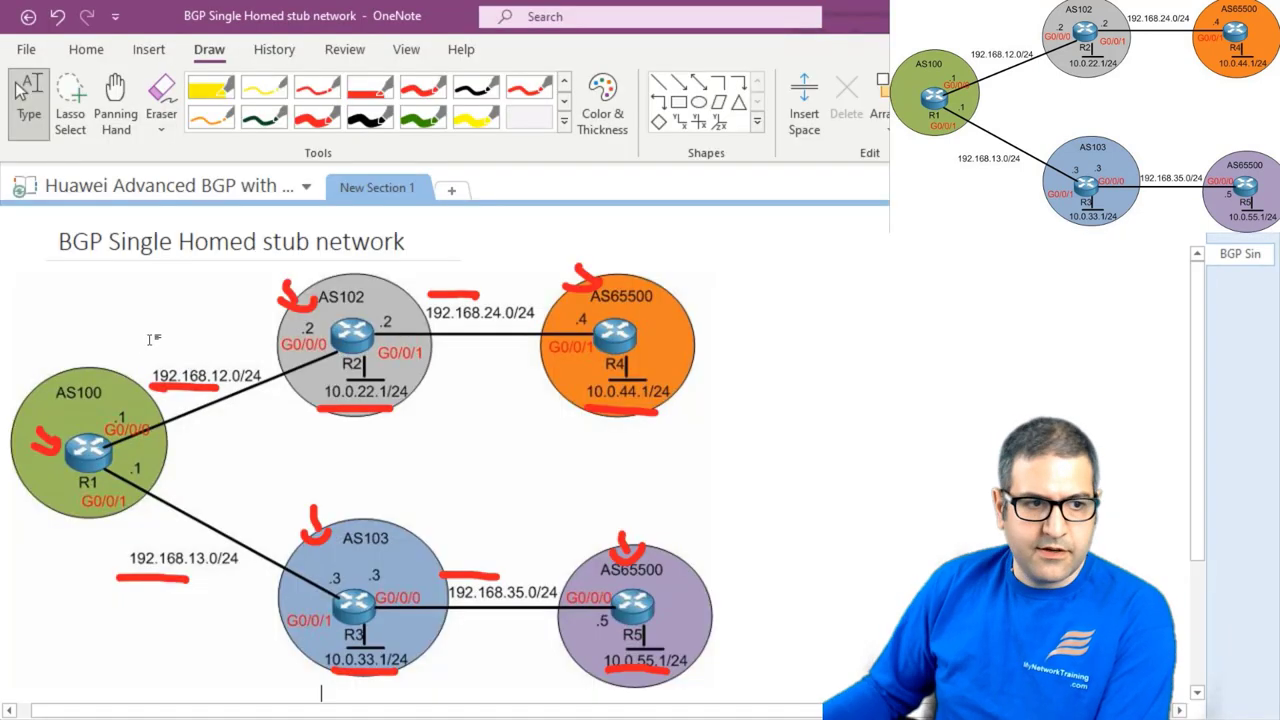
{"action": "left_click", "coordinate": [316, 118]}
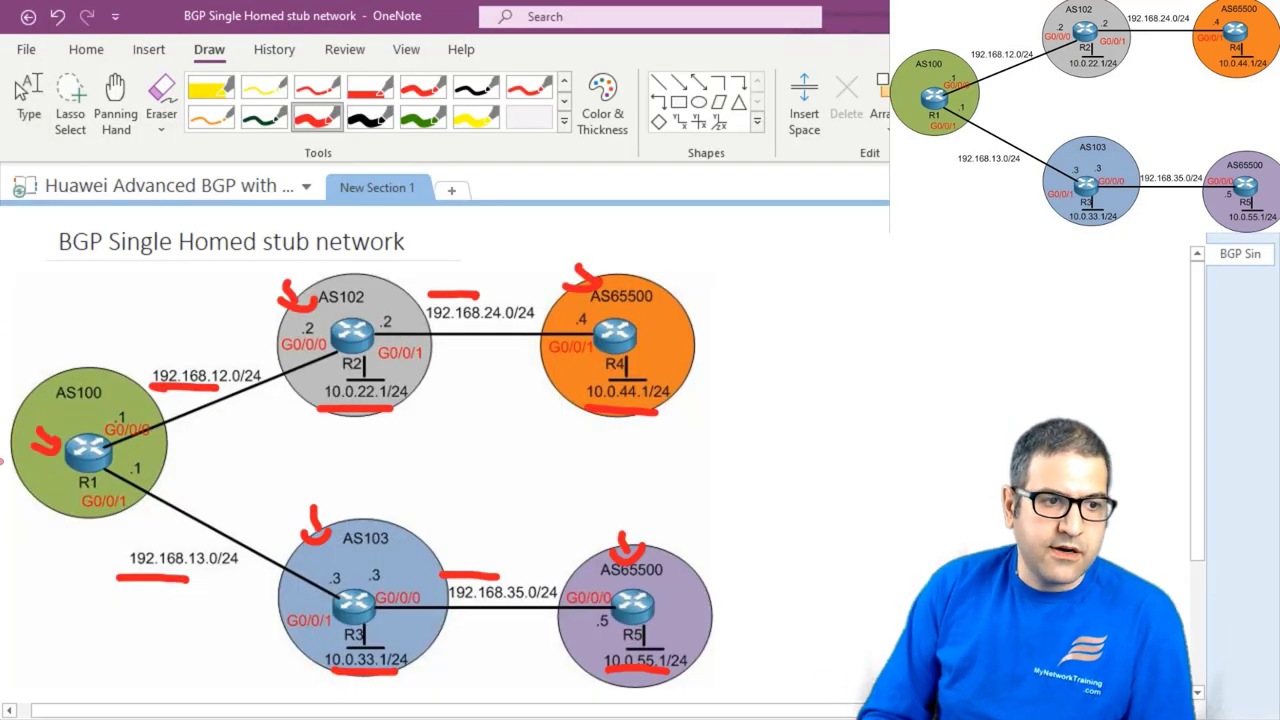
{"action": "mouse_move", "coordinate": [60, 440]}
{"action": "left_mouse_down"}
{"action": "mouse_move", "coordinate": [38, 410]}
{"action": "mouse_move", "coordinate": [2, 430]}
{"action": "mouse_move", "coordinate": [20, 450]}
{"action": "mouse_move", "coordinate": [40, 420]}
{"action": "left_mouse_up"}
{"action": "mouse_move", "coordinate": [20, 472]}
{"action": "left_mouse_down"}
{"action": "mouse_move", "coordinate": [4, 482]}
{"action": "mouse_move", "coordinate": [30, 494]}
{"action": "mouse_move", "coordinate": [90, 484]}
{"action": "left_mouse_up"}
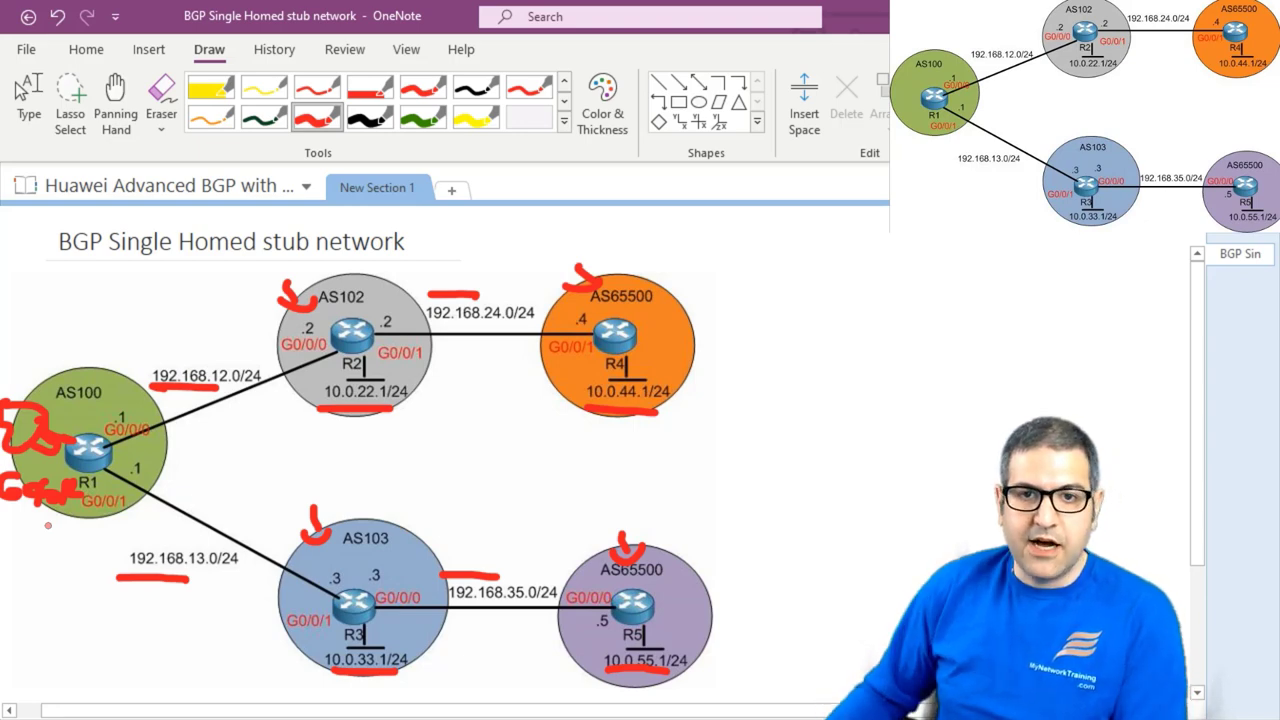
{"action": "left_click", "coordinate": [22, 94]}
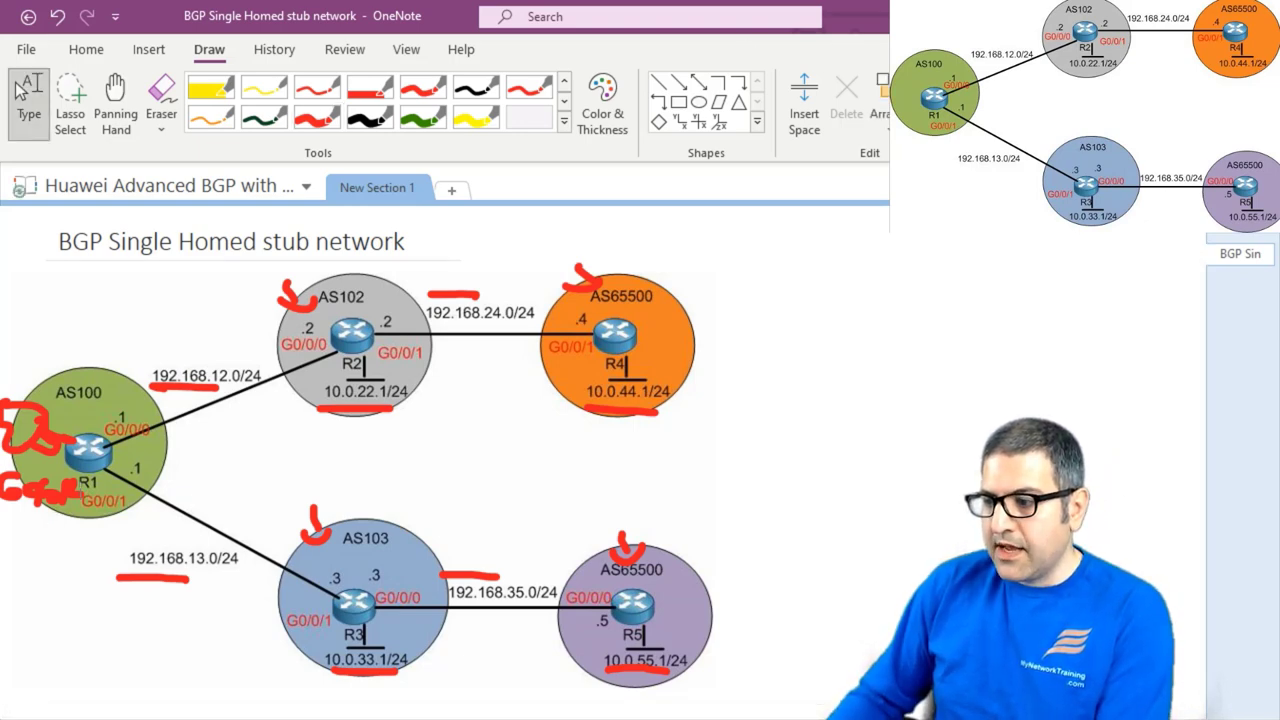
- Switch back to R1's console, clear its terminal and leave the ACL 2000 view
{"action": "key", "text": "alt+Tab"}
{"action": "right_click", "coordinate": [774, 250]}
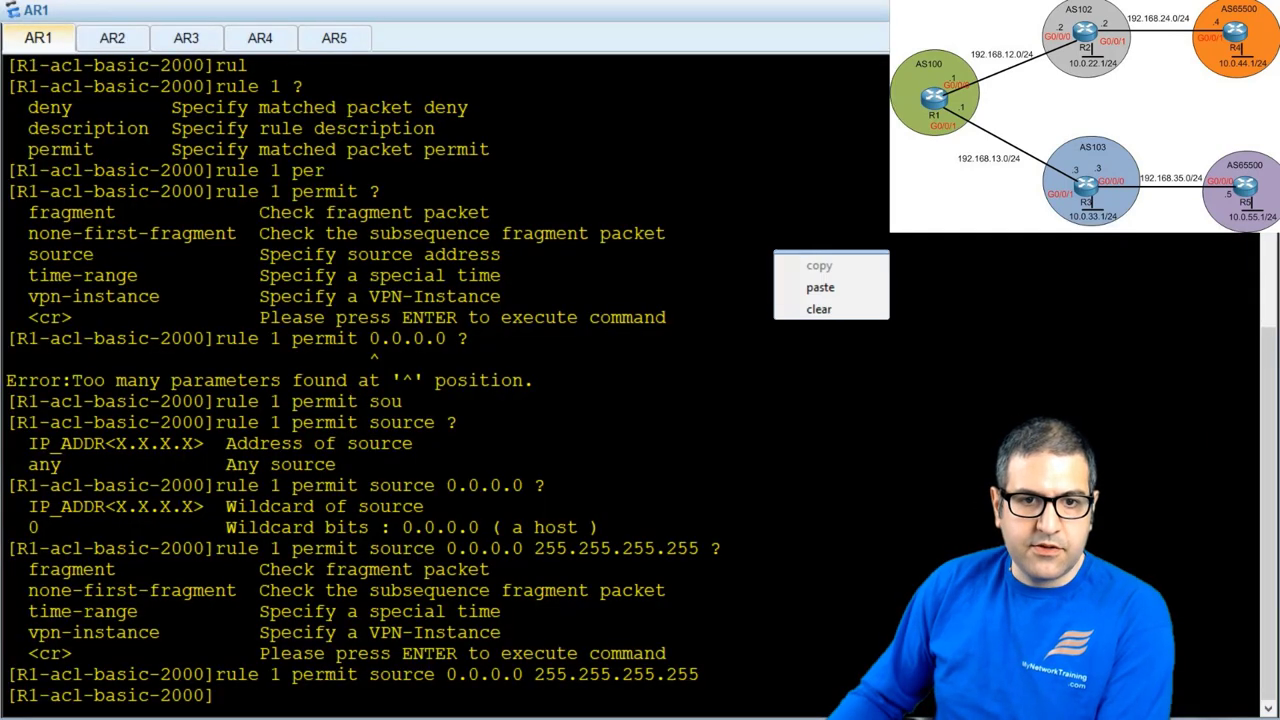
{"action": "left_click", "coordinate": [852, 305]}
{"action": "key", "text": "Return"}
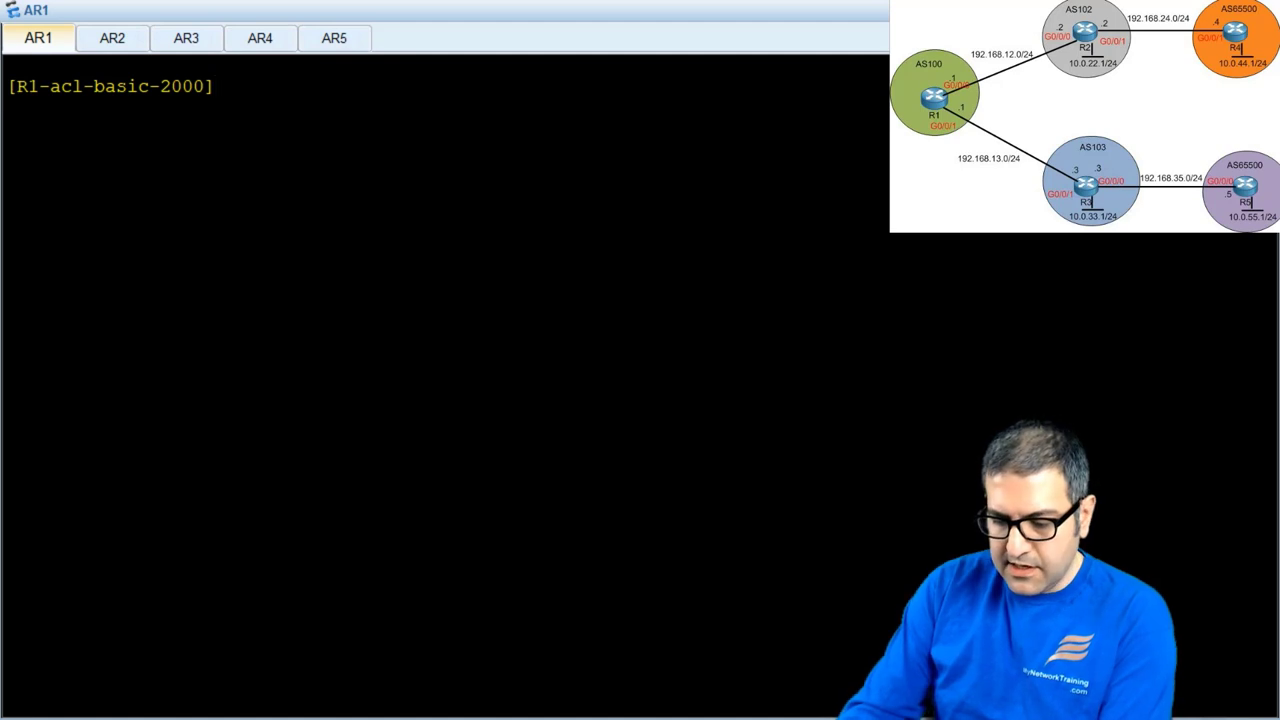
{"action": "type", "text": "quit"}
{"action": "key", "text": "Return"}
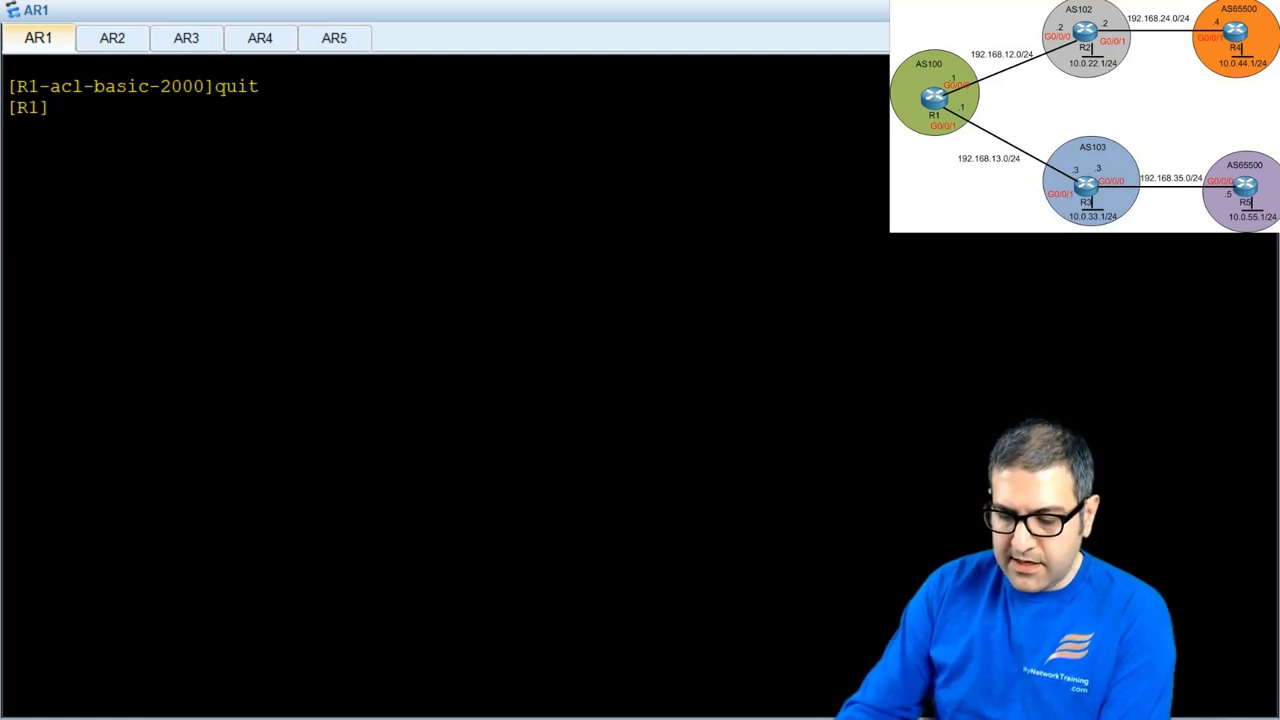
- Enter interface g0/0/2 on R1 and apply nat outbound 2000 to it, checking the NAT options along the way
{"action": "type", "text": "int g0"}
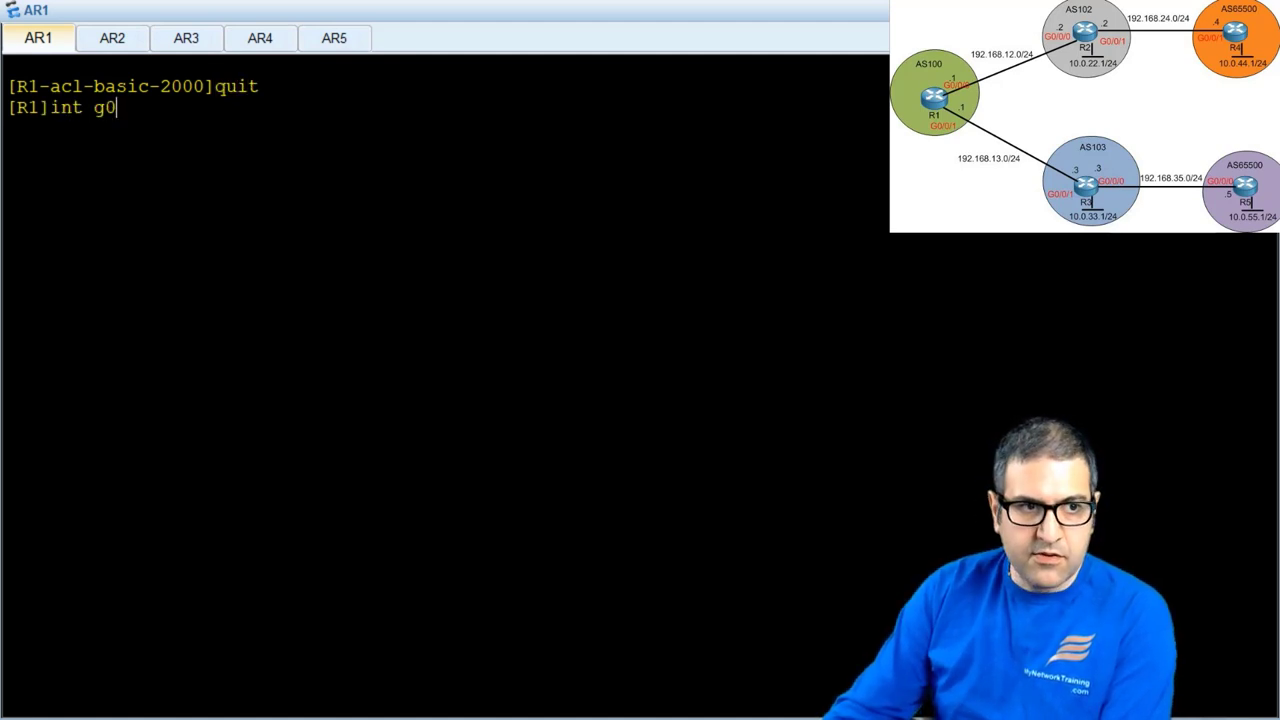
{"action": "type", "text": "/0/2"}
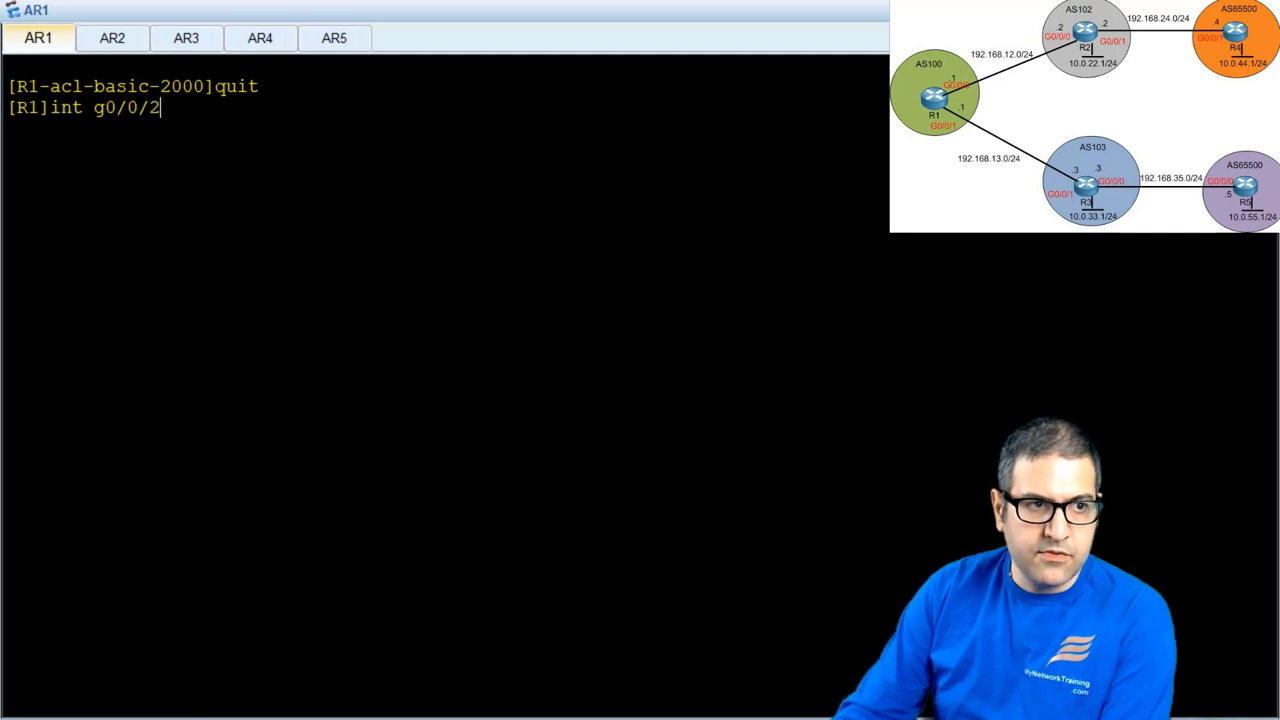
{"action": "key", "text": "Return"}
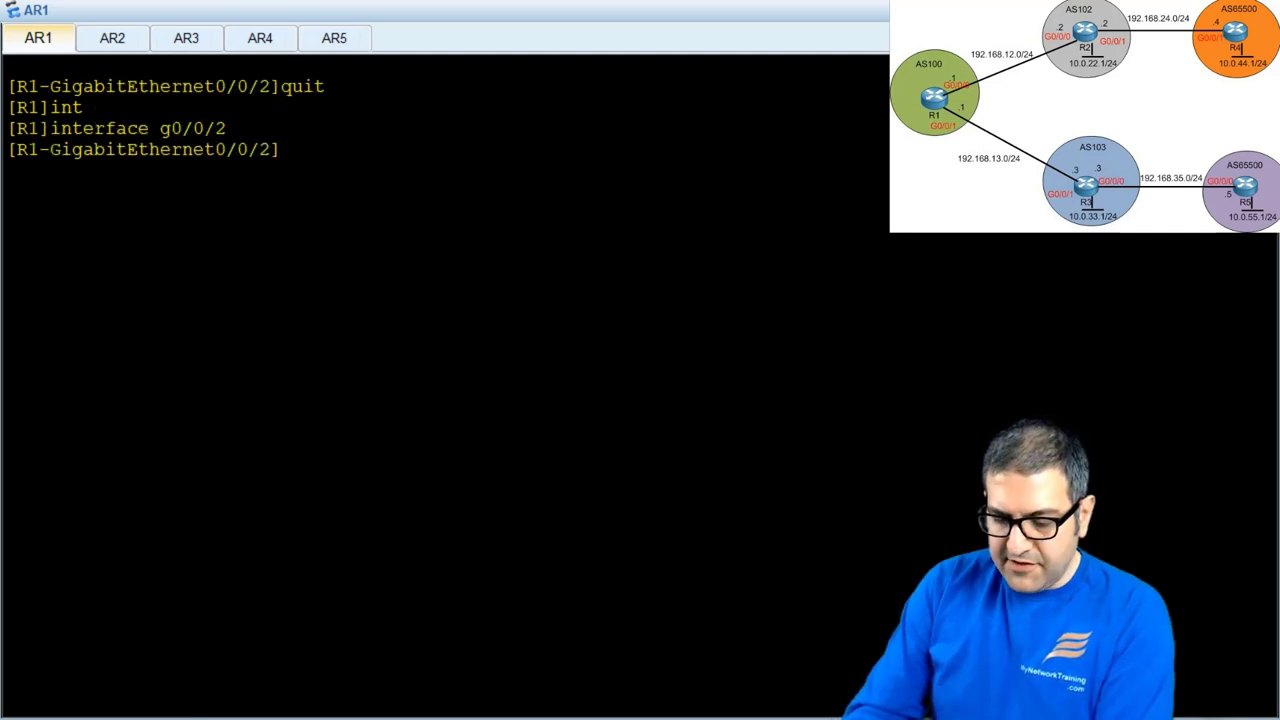
{"action": "type", "text": "nat ?"}
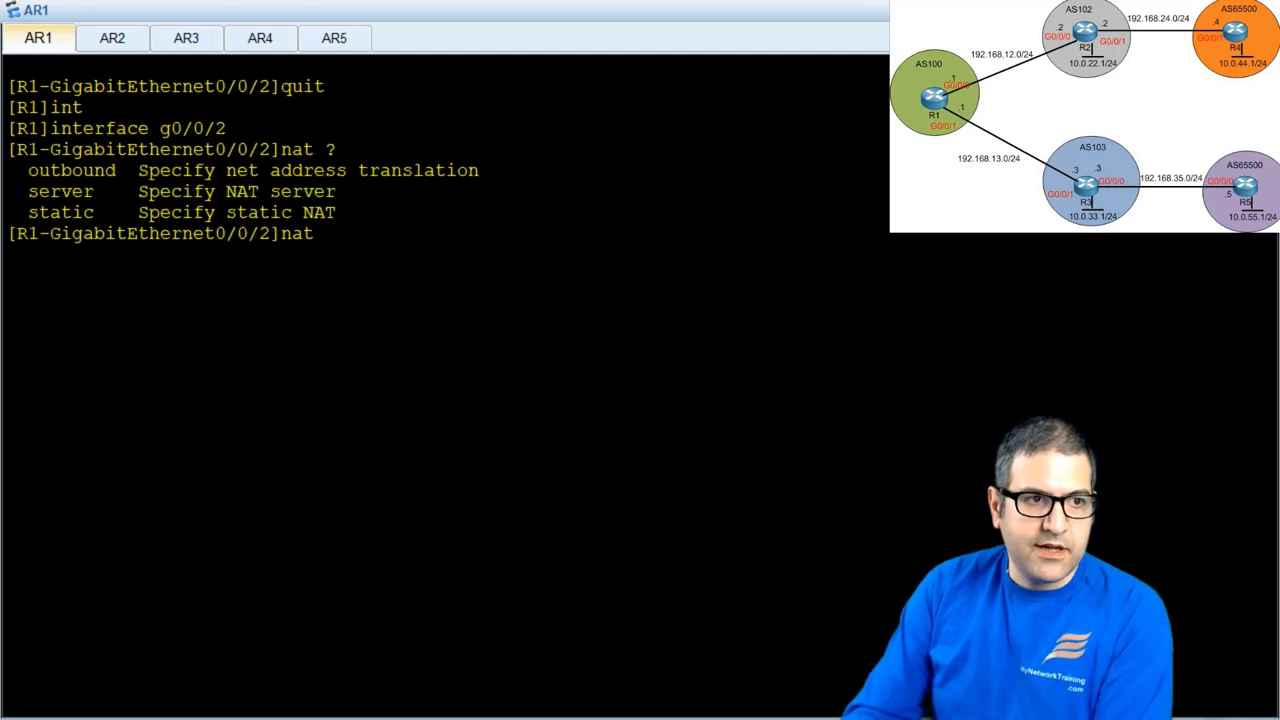
{"action": "type", "text": "out"}
{"action": "key", "text": "Tab"}
{"action": "type", "text": "?"}
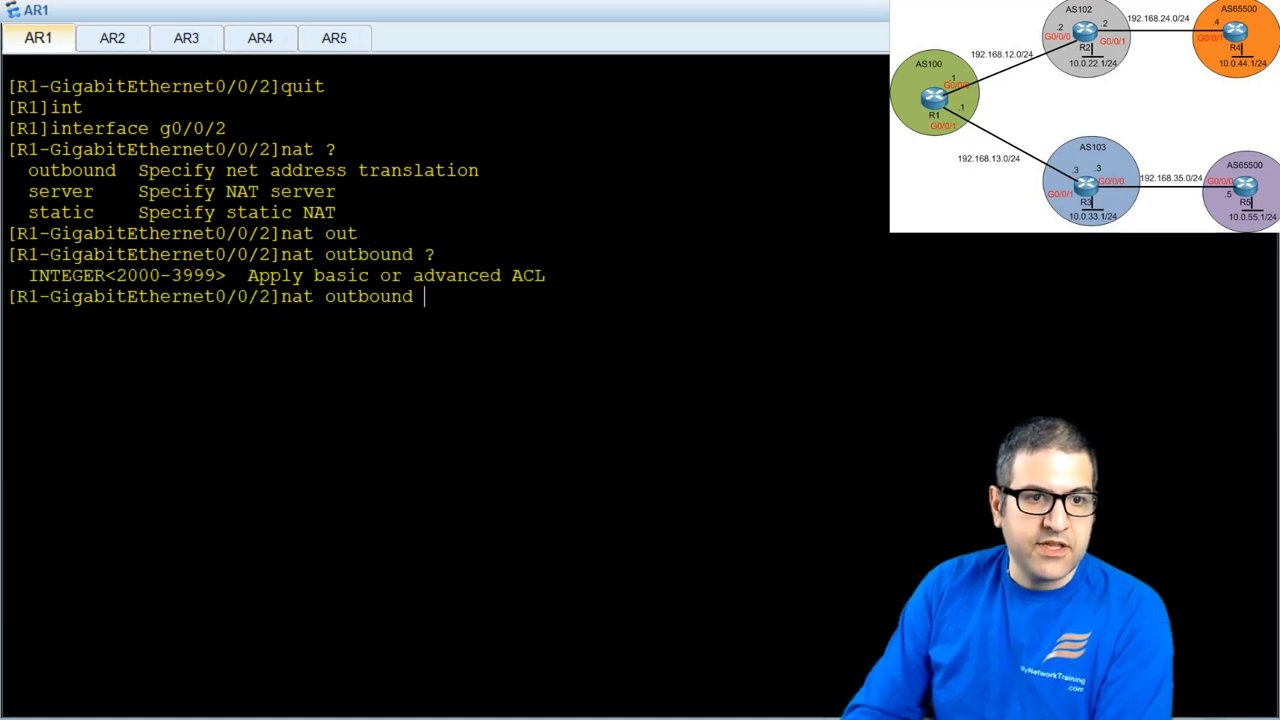
{"action": "type", "text": "20"}
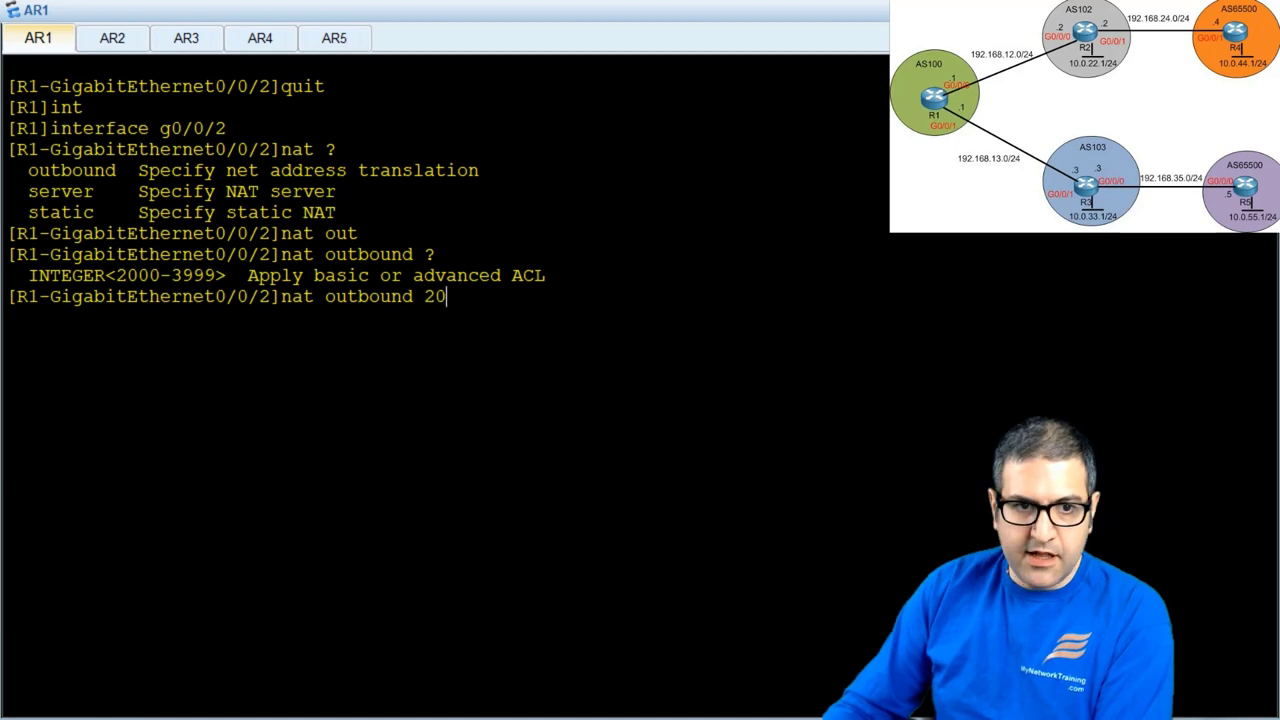
{"action": "type", "text": "00 ?"}
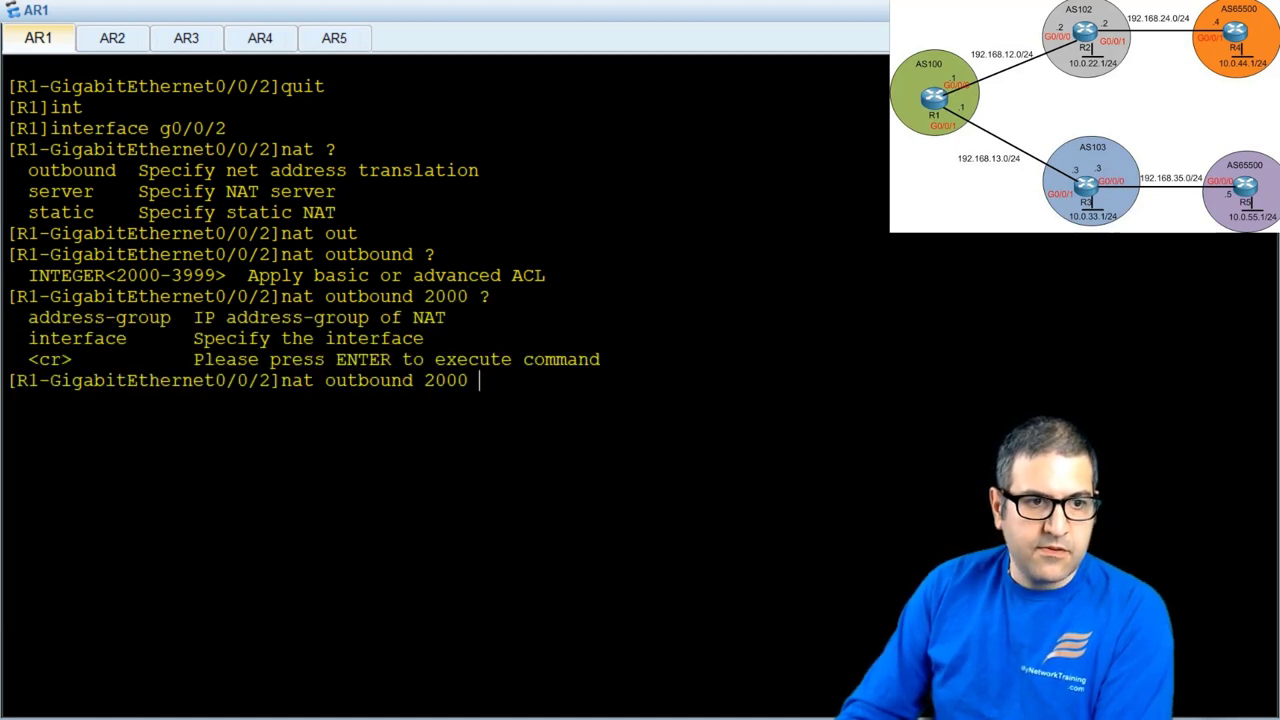
{"action": "key", "text": "Return"}
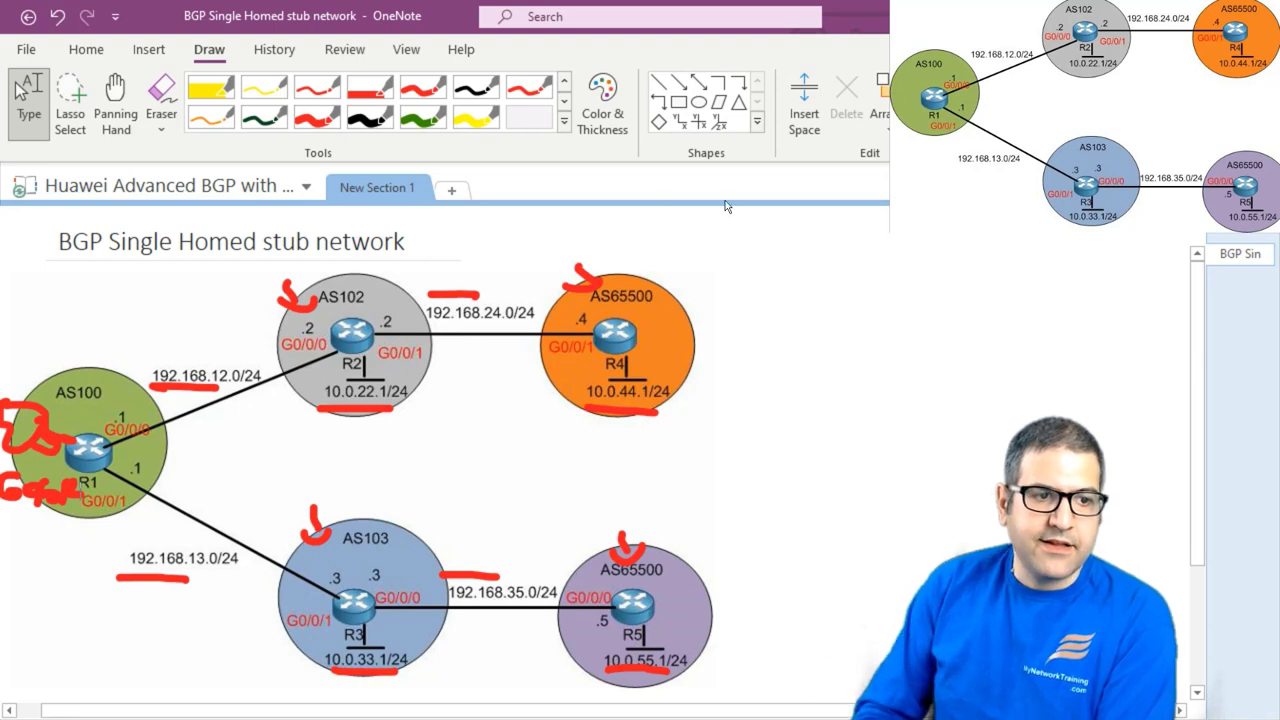
- Draw red arrows on the OneNote diagram from R2 to R1 and from R3 to R1, and leave the pen
{"action": "left_click", "coordinate": [316, 117]}
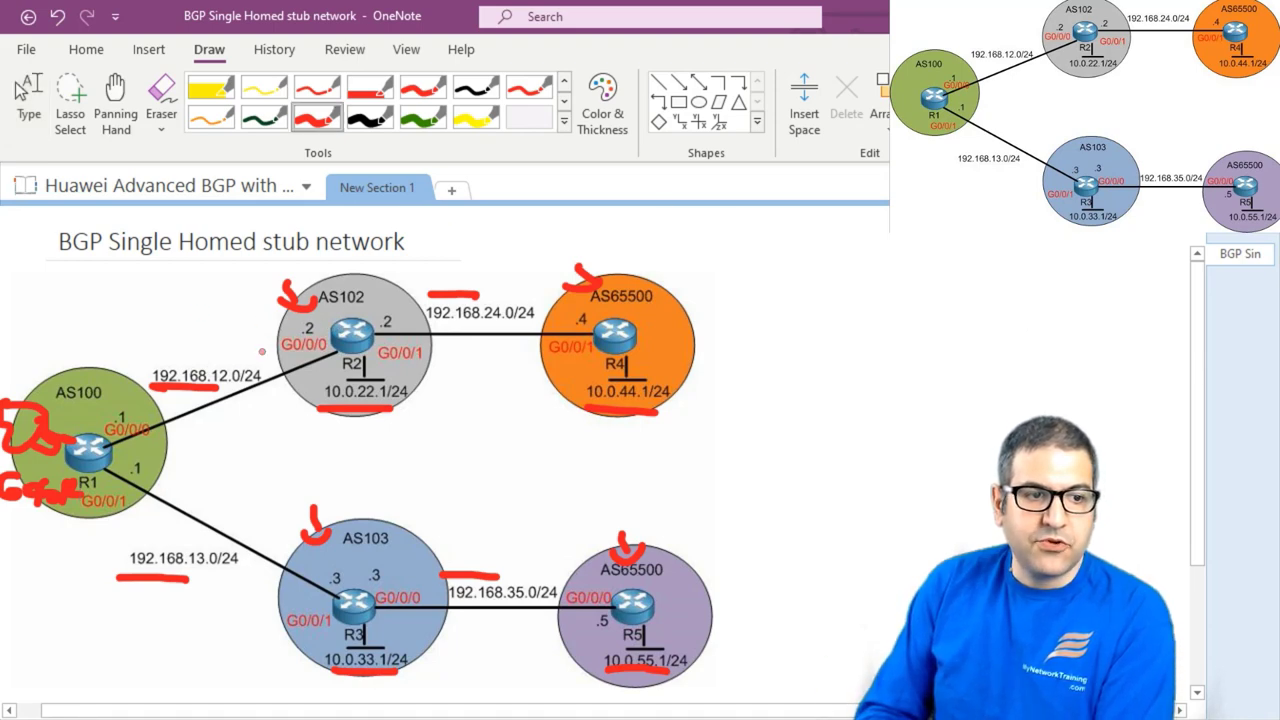
{"action": "mouse_move", "coordinate": [325, 324]}
{"action": "left_mouse_down"}
{"action": "mouse_move", "coordinate": [234, 325]}
{"action": "mouse_move", "coordinate": [130, 374]}
{"action": "mouse_move", "coordinate": [110, 398]}
{"action": "mouse_move", "coordinate": [141, 394]}
{"action": "left_mouse_up"}
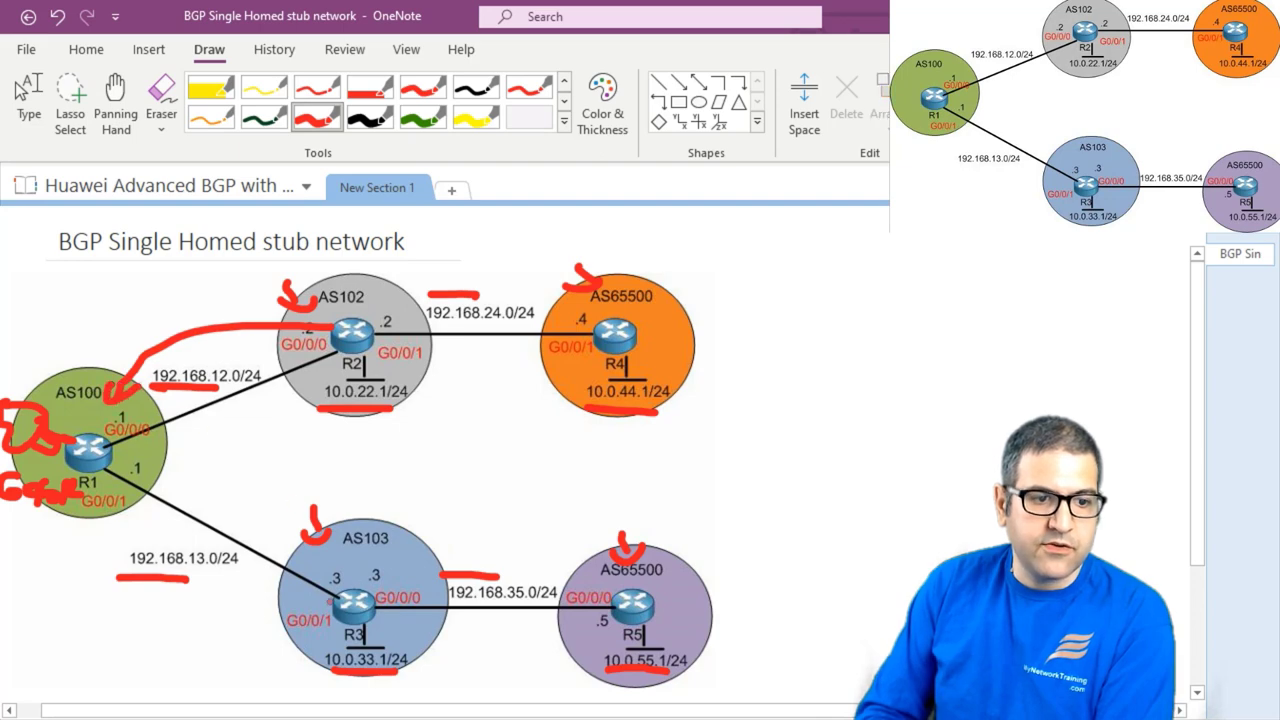
{"action": "mouse_move", "coordinate": [330, 601]}
{"action": "left_mouse_down"}
{"action": "mouse_move", "coordinate": [180, 566]}
{"action": "mouse_move", "coordinate": [134, 504]}
{"action": "mouse_move", "coordinate": [103, 520]}
{"action": "mouse_move", "coordinate": [152, 494]}
{"action": "left_mouse_up"}
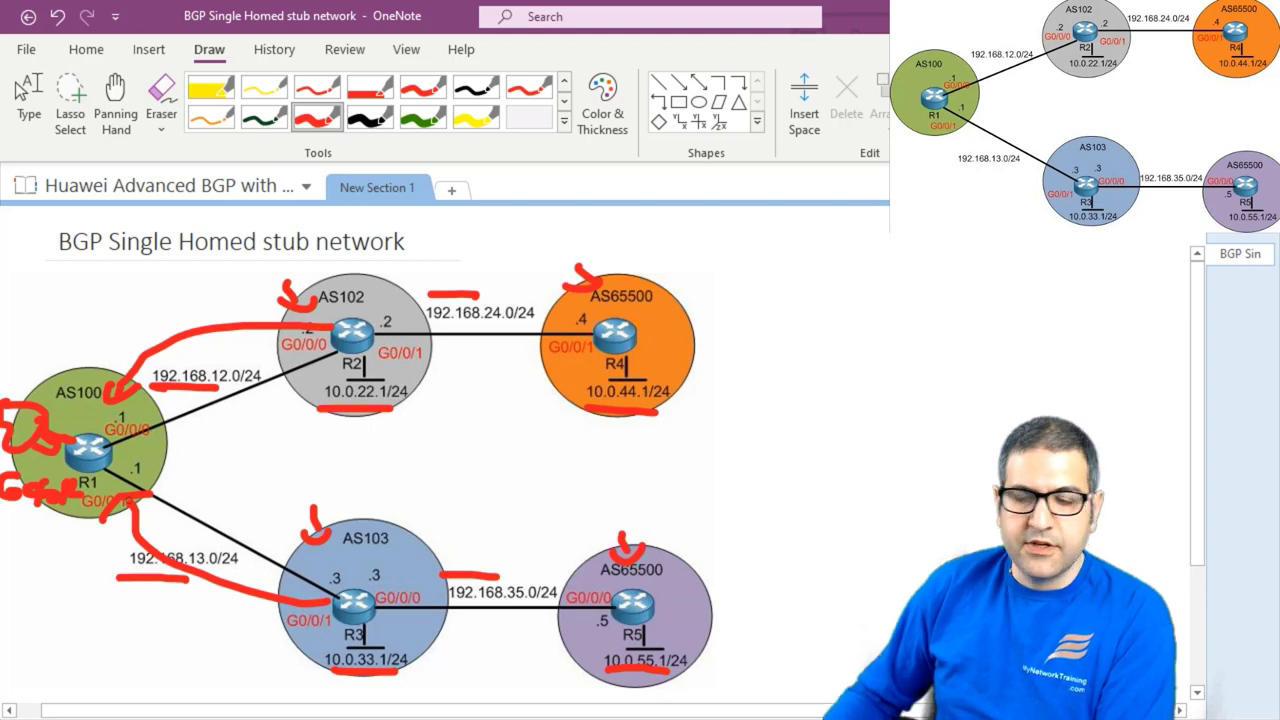
{"action": "left_click", "coordinate": [29, 100]}
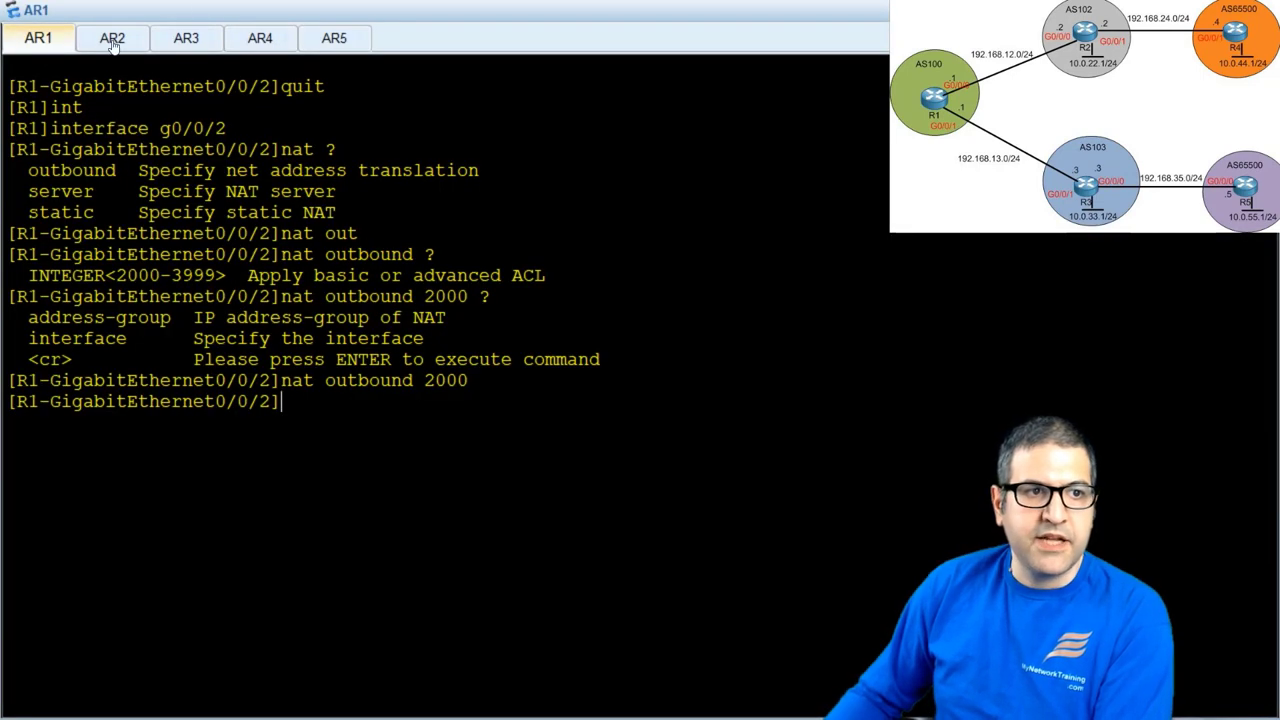
- Switch to R2's console, reactivate its timed-out session and ping 8.8.8.8 to test internet access
{"action": "left_click", "coordinate": [112, 40]}
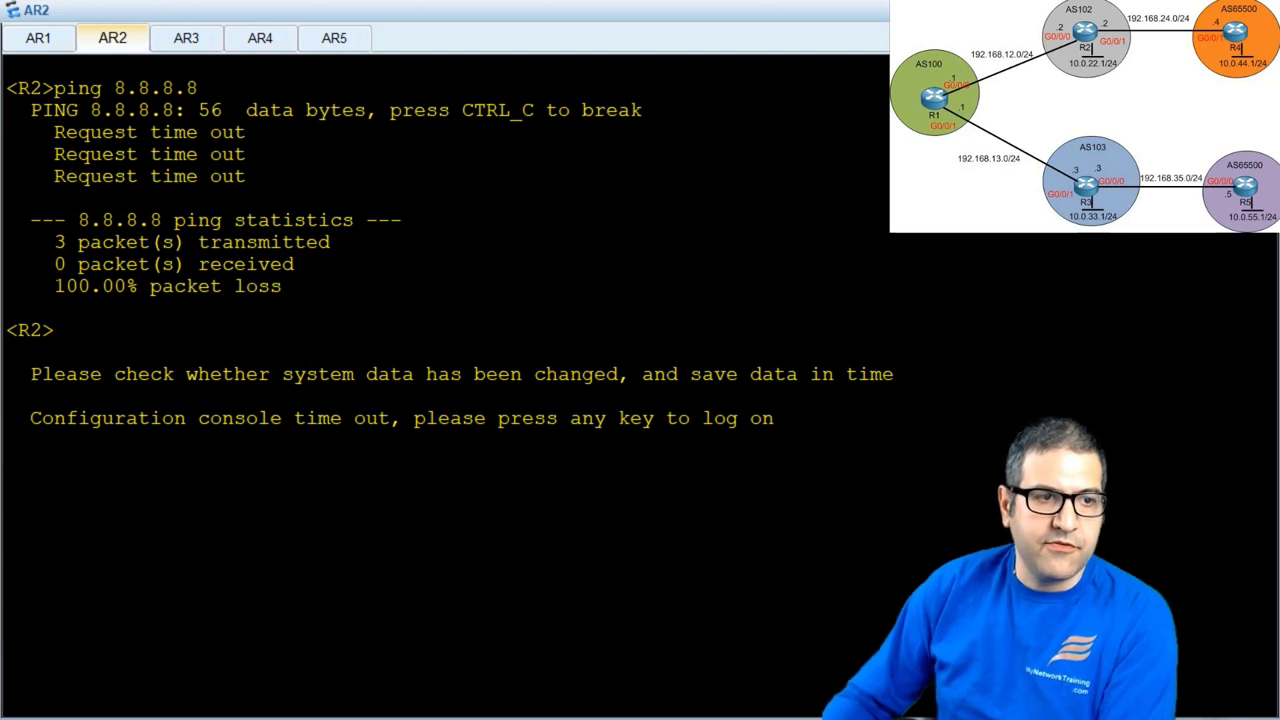
{"action": "key", "text": "Return"}
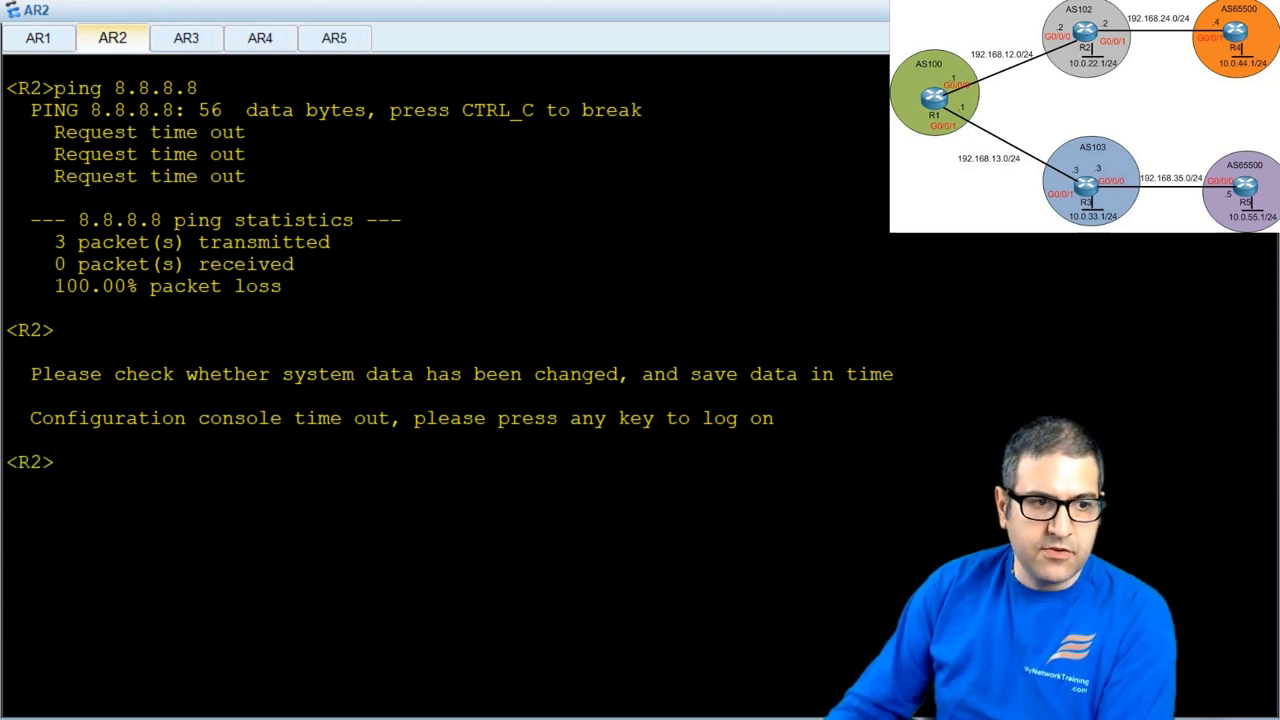
{"action": "type", "text": "pin"}
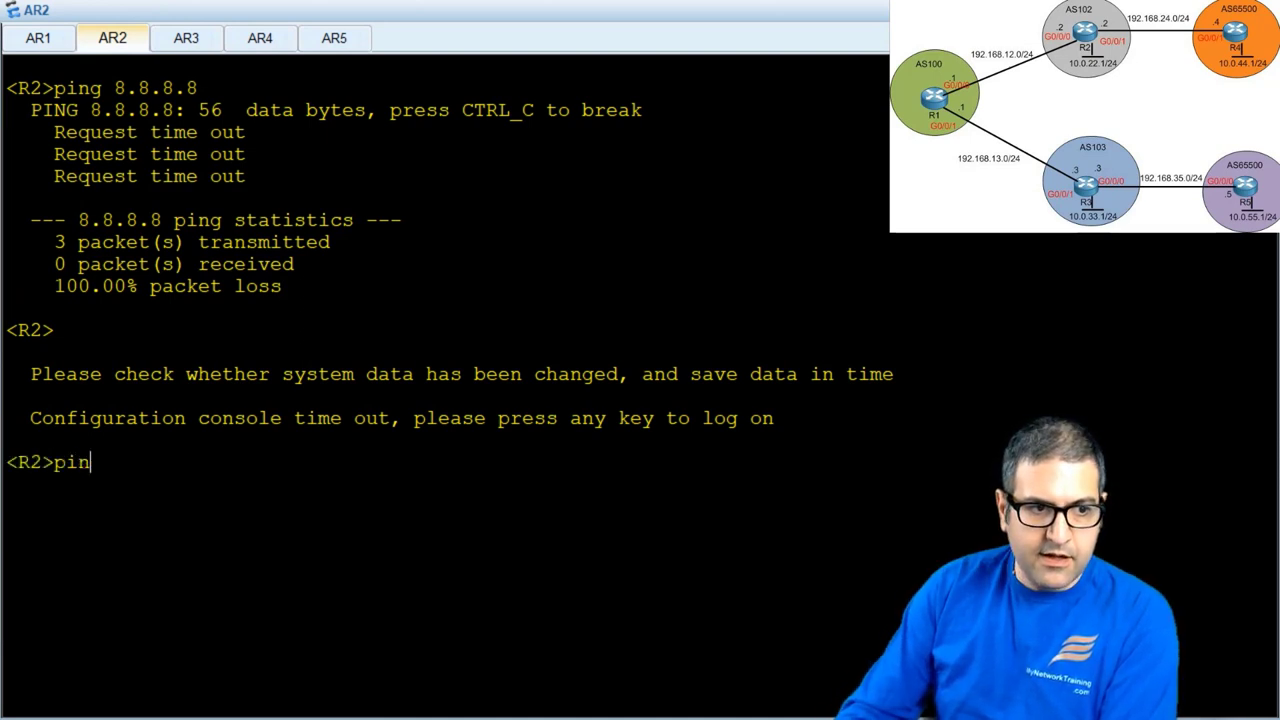
{"action": "type", "text": "g 8.8.8.8"}
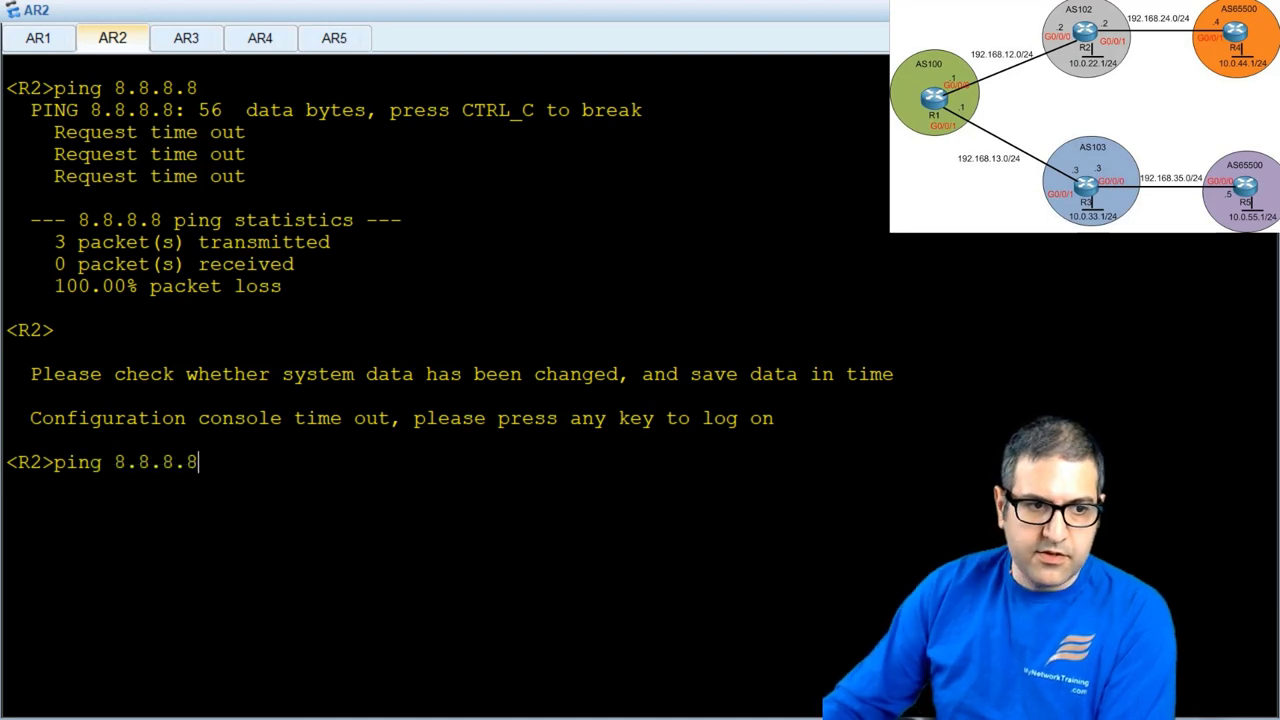
{"action": "key", "text": "Return"}
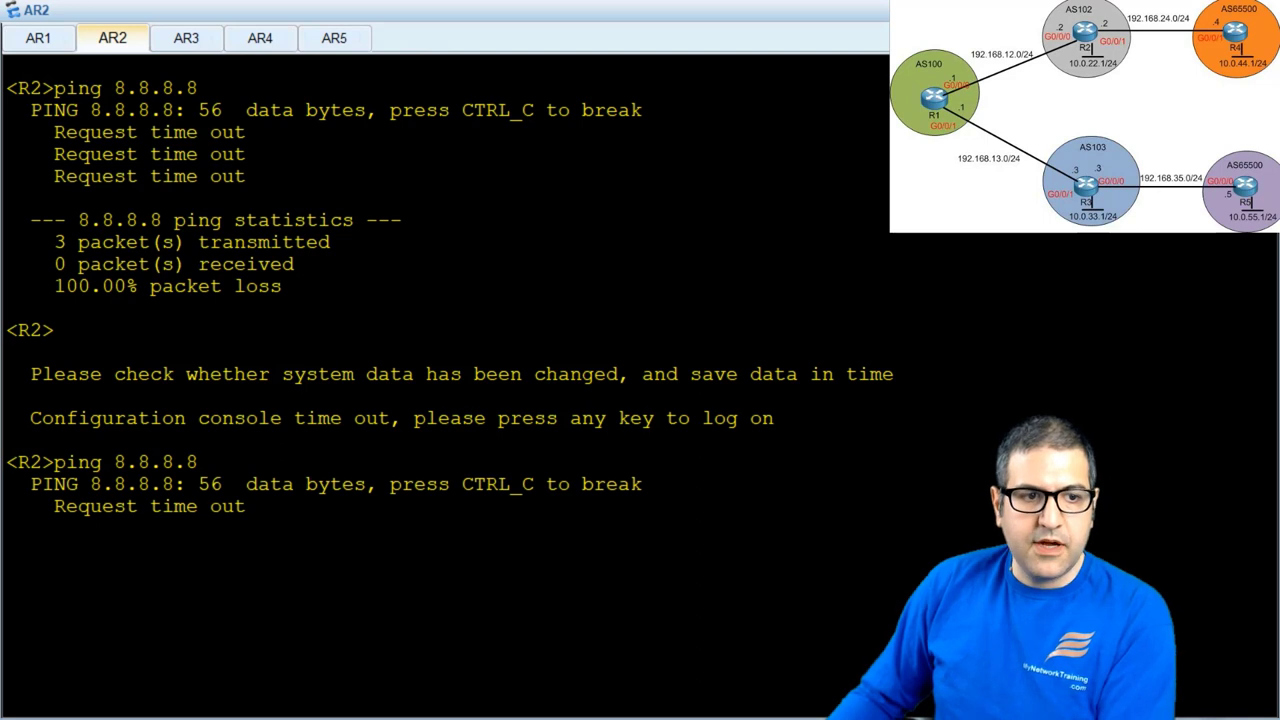
- Clear R2's terminal and enter its system view
{"action": "right_click", "coordinate": [378, 158]}
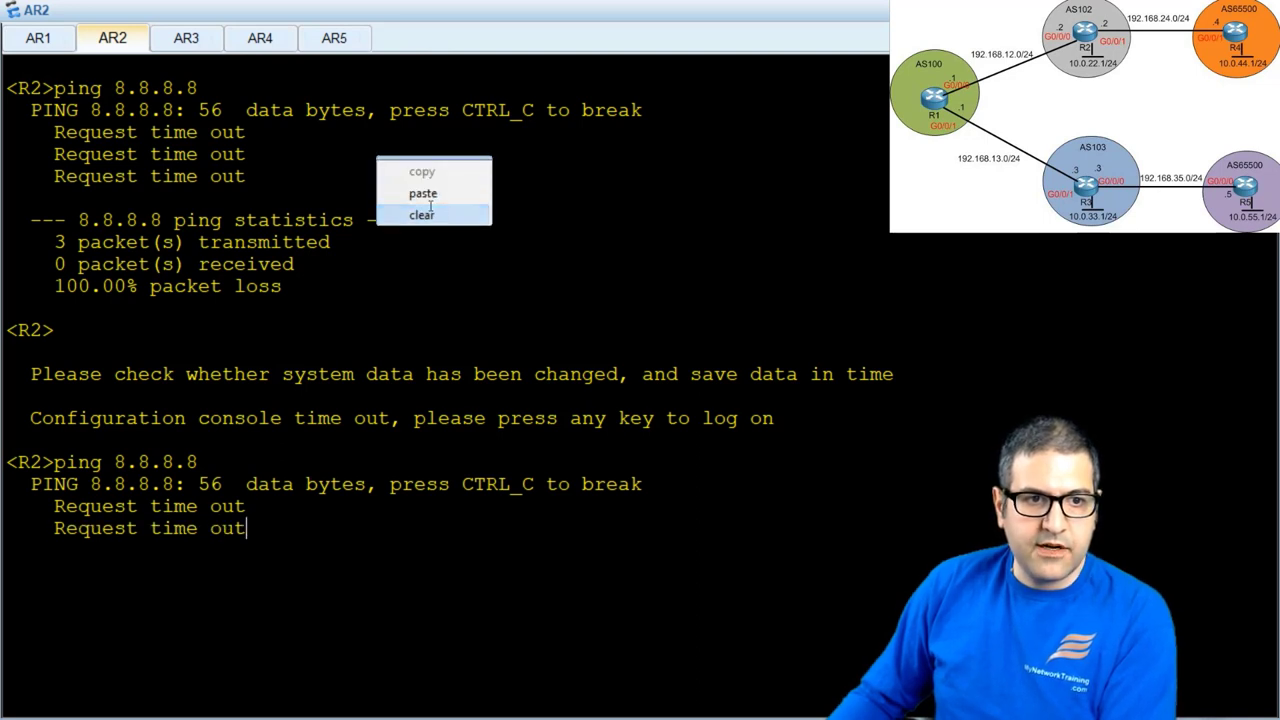
{"action": "left_click", "coordinate": [430, 213]}
{"action": "key", "text": "Return"}
{"action": "right_click", "coordinate": [213, 216]}
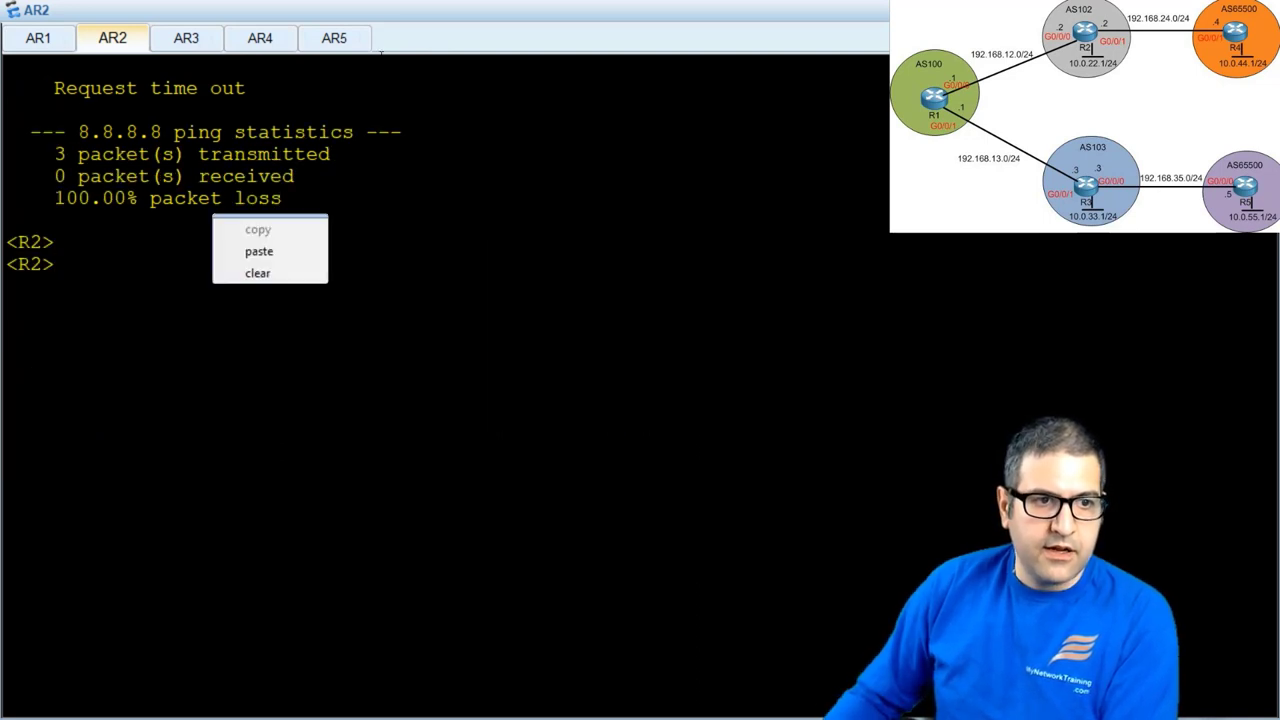
{"action": "left_click", "coordinate": [294, 274]}
{"action": "key", "text": "Return"}
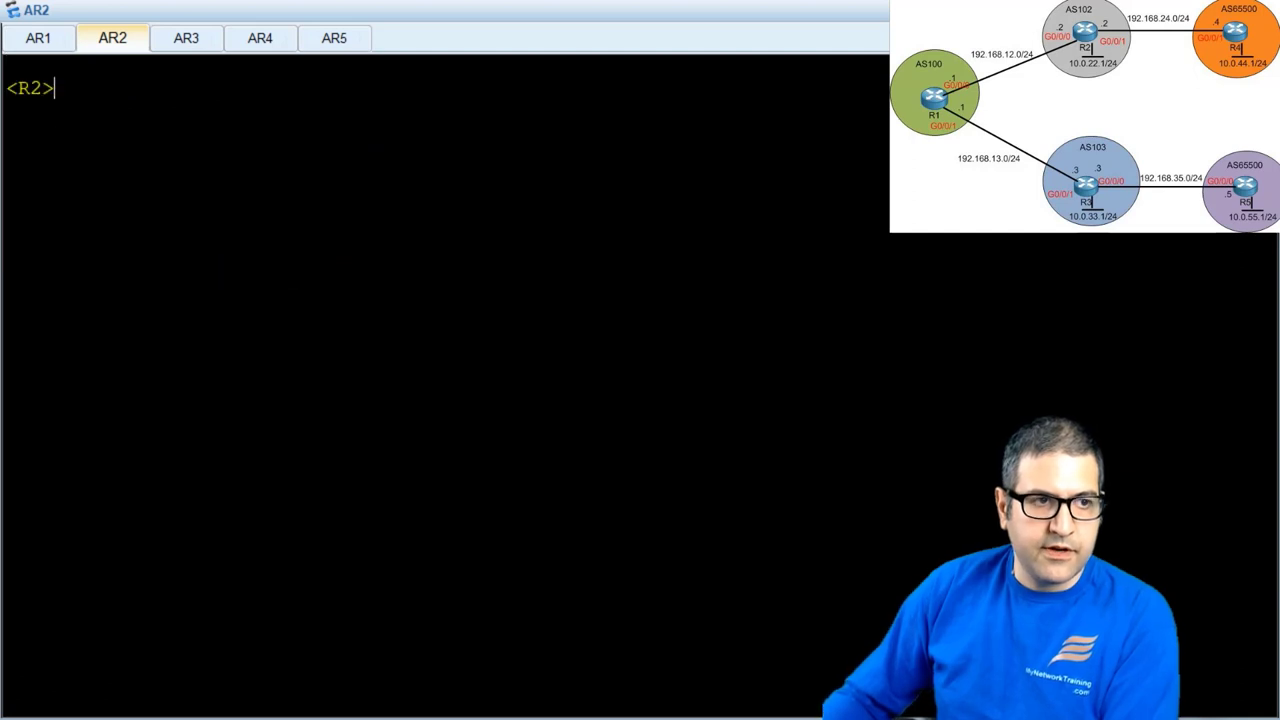
{"action": "type", "text": "sys"}
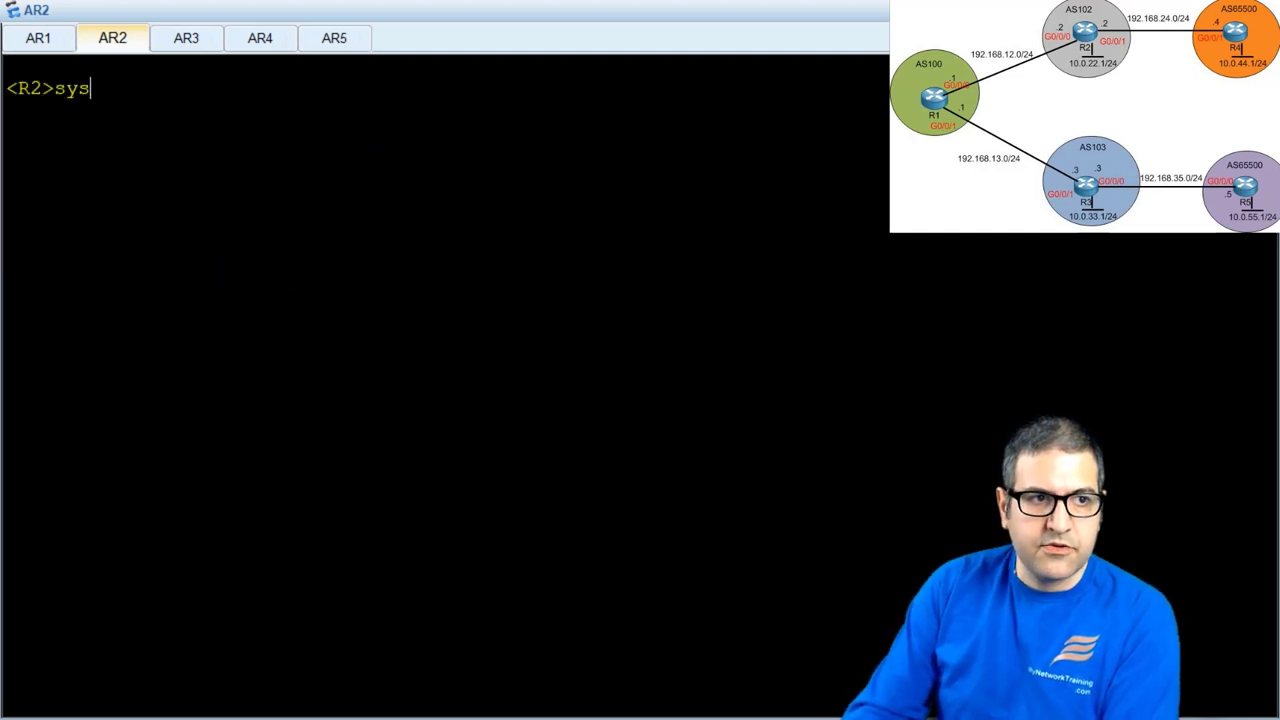
{"action": "key", "text": "Tab"}
{"action": "key", "text": "Return"}
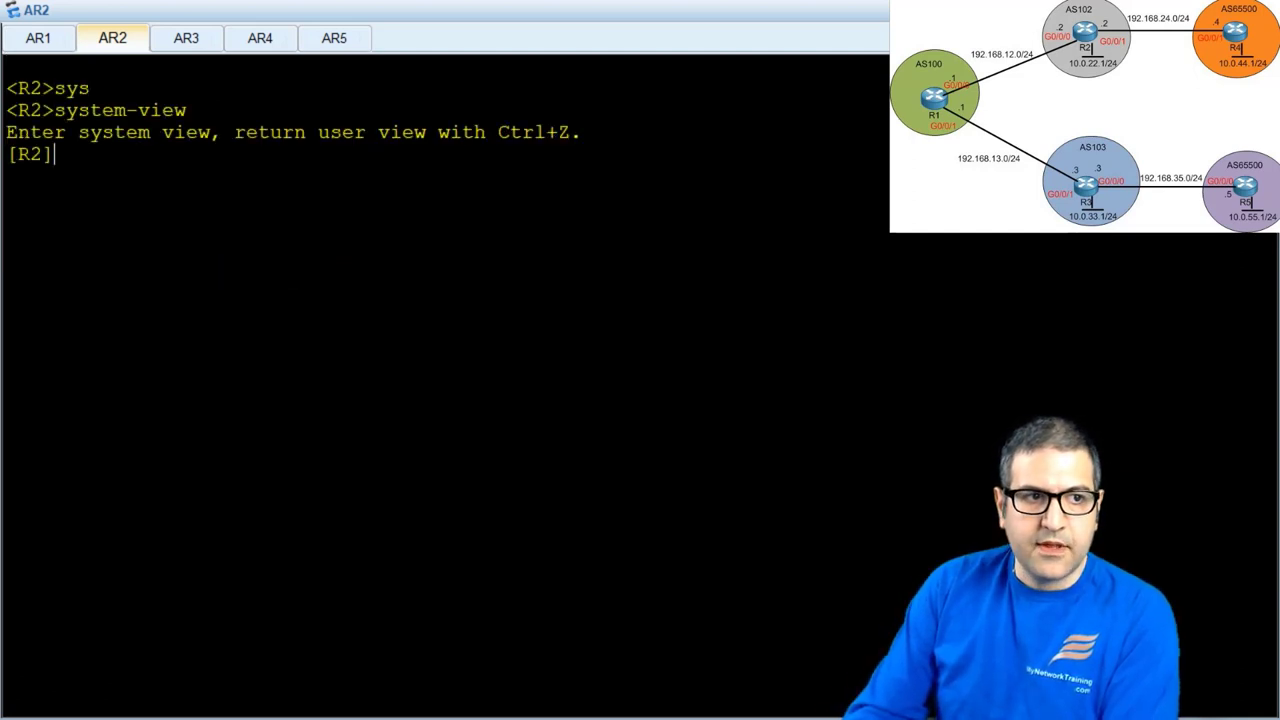
- Add a default static route on R2, 0.0.0.0 0.0.0.0, with next hop 192.168.12.1
{"action": "type", "text": "ip "}
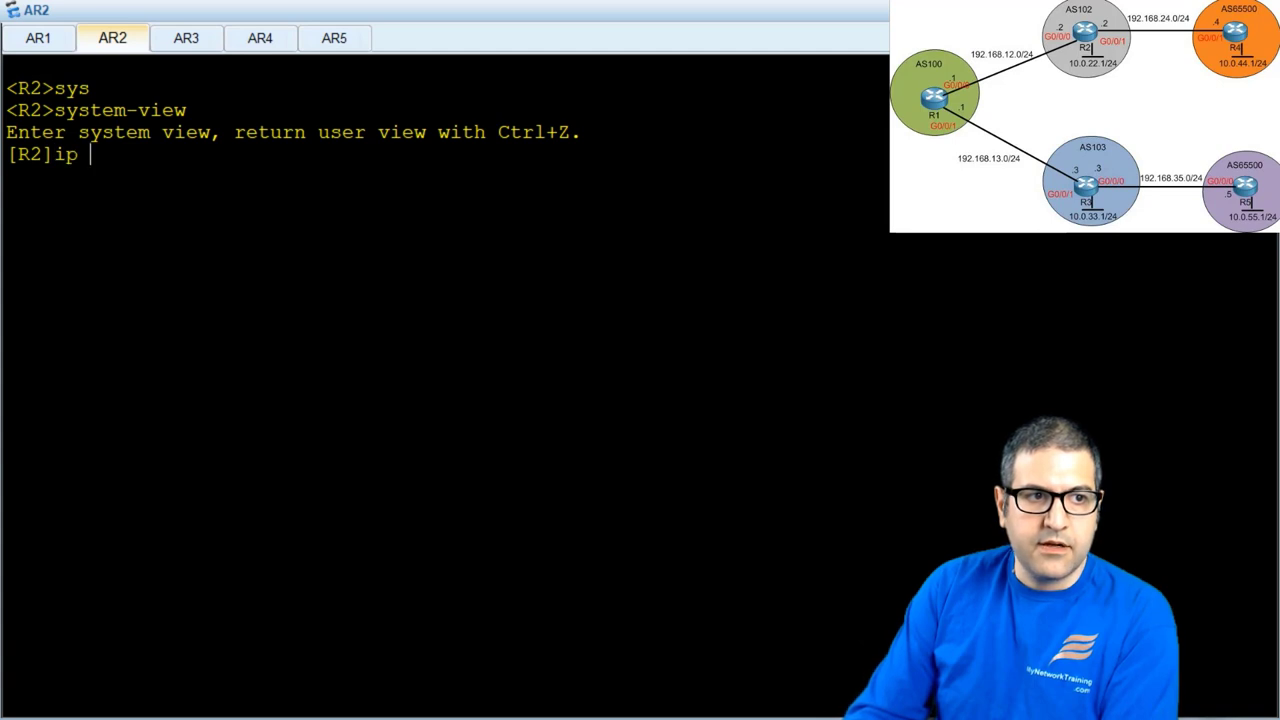
{"action": "type", "text": "rou"}
{"action": "key", "text": "Tab"}
{"action": "type", "text": "-st"}
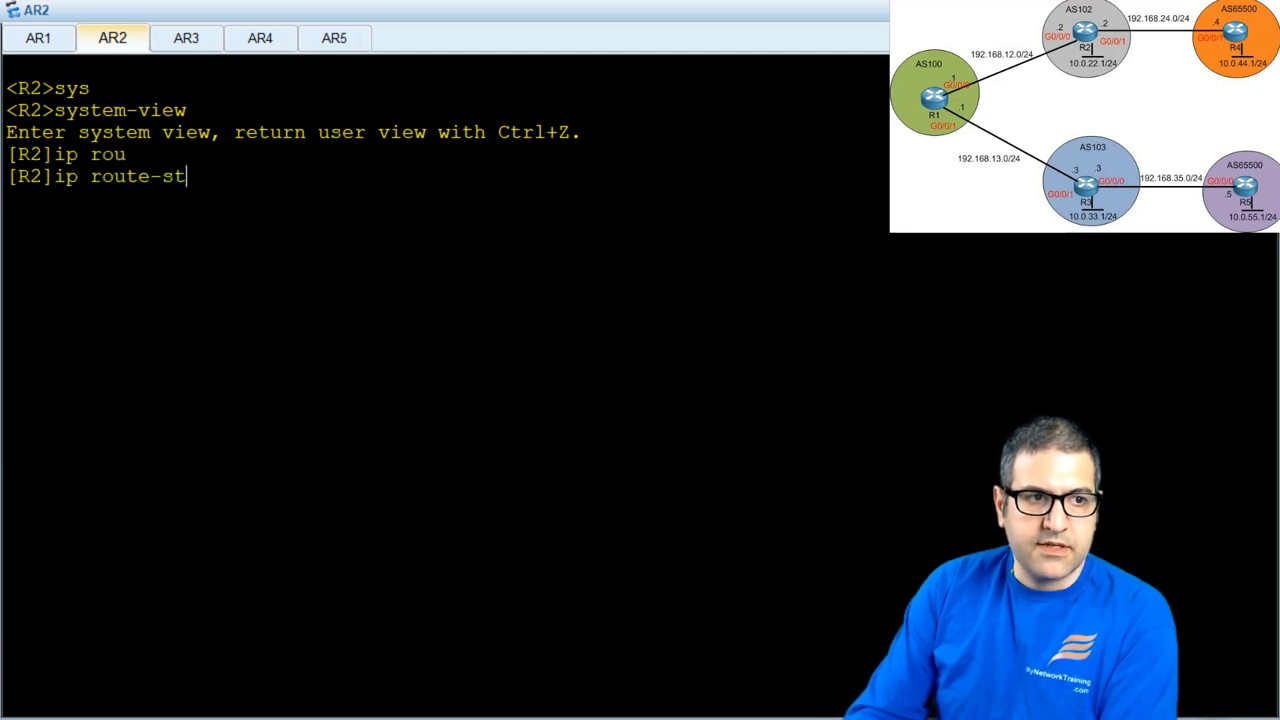
{"action": "key", "text": "Tab"}
{"action": "type", "text": "0.0"}
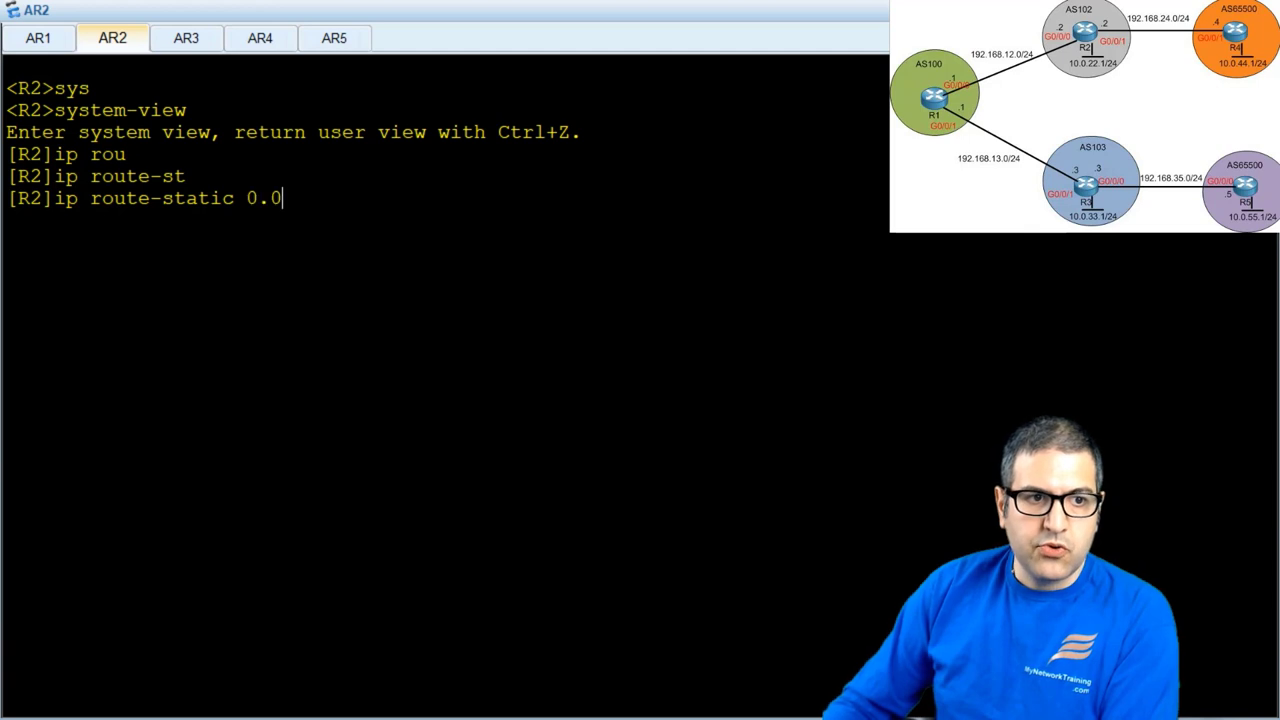
{"action": "type", "text": ".0.0 0.0.0."}
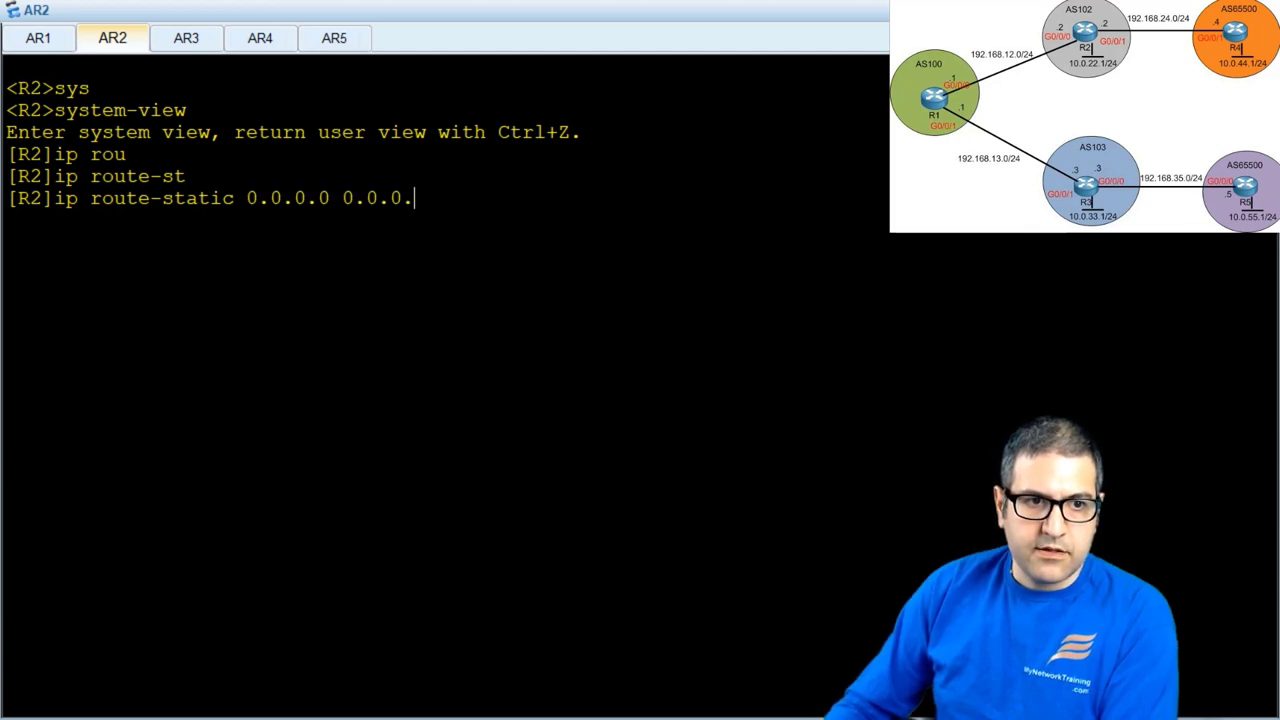
{"action": "type", "text": "0 192.1"}
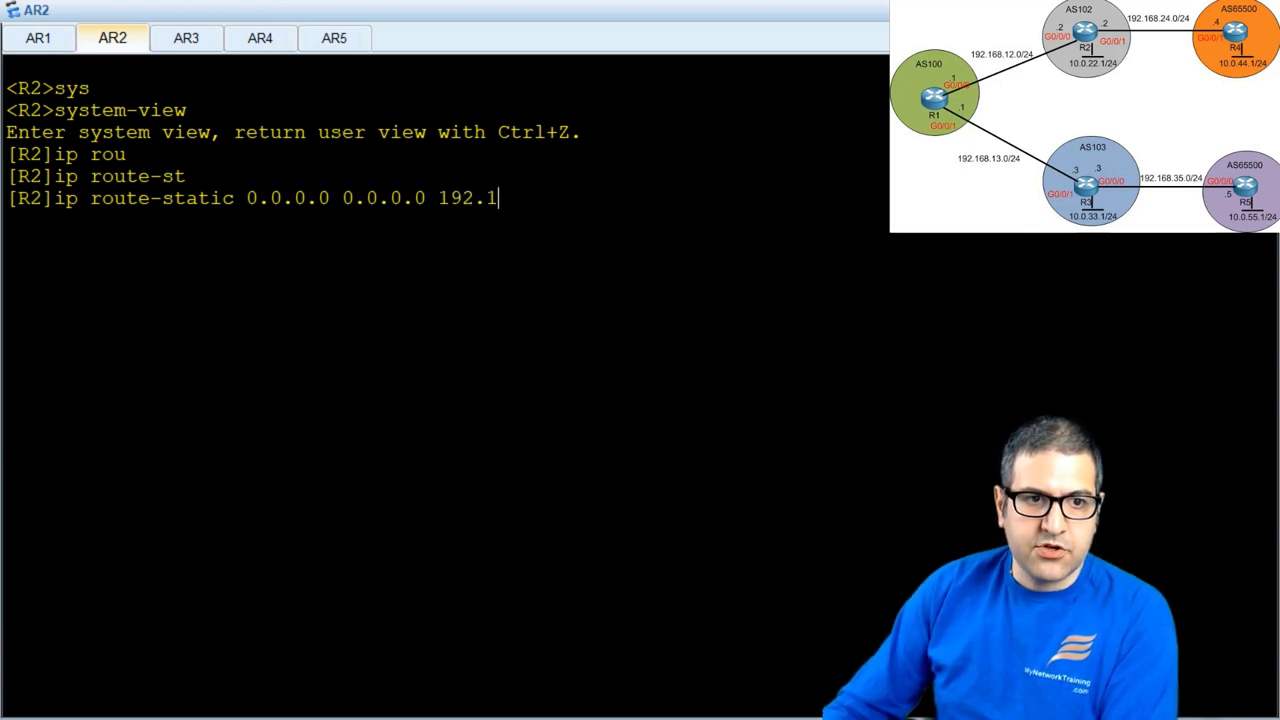
{"action": "type", "text": "68.12.1"}
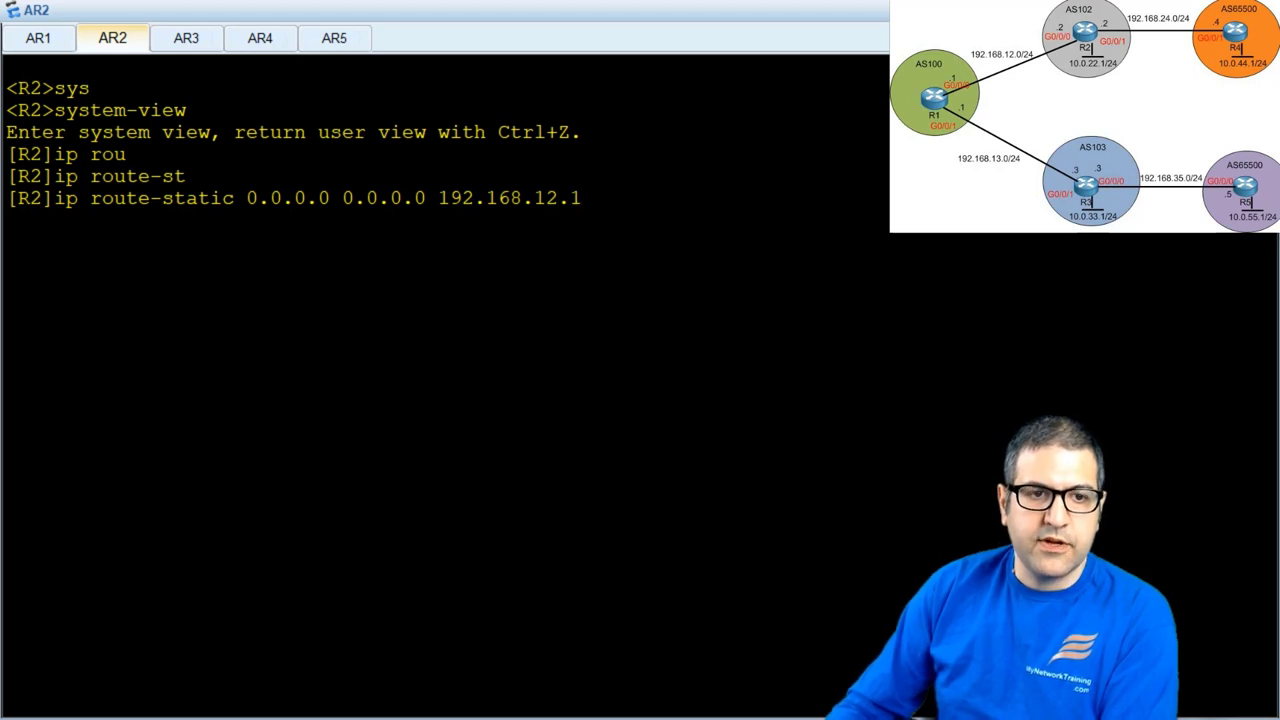
{"action": "key", "text": "Return"}
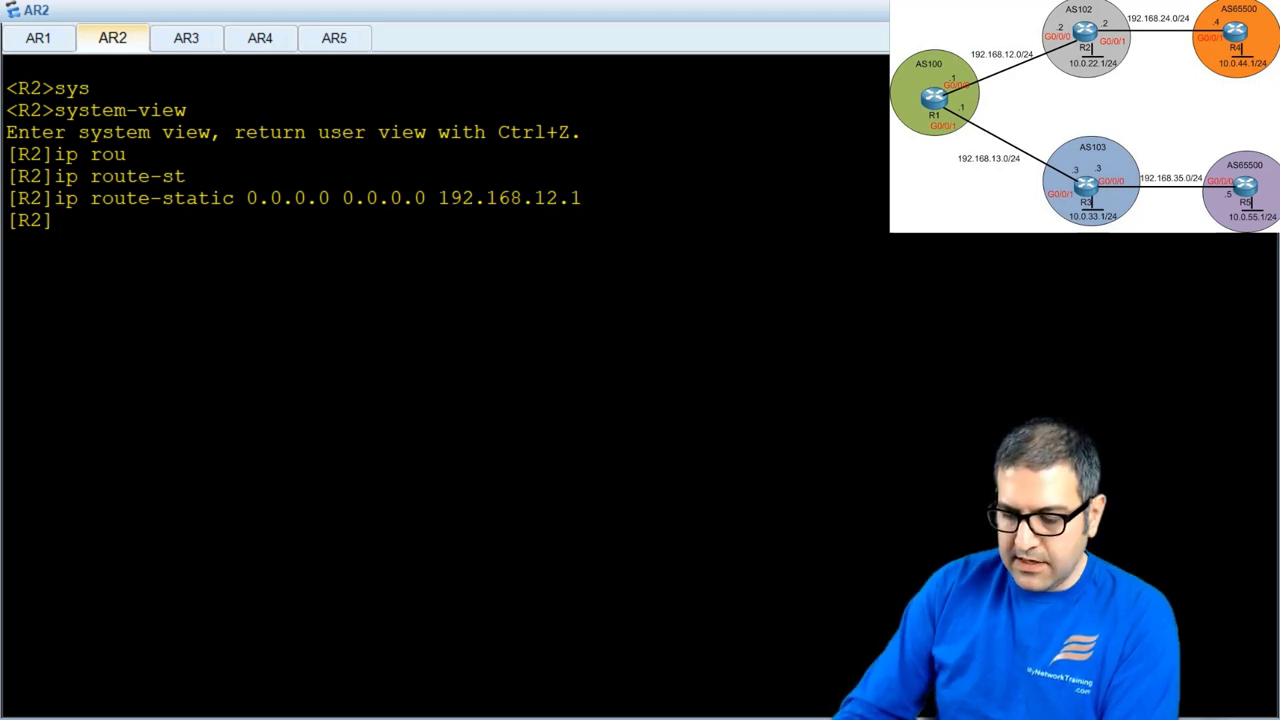
- Ping 8.8.8.8 from R2's system view to test internet access through the default route
{"action": "type", "text": "ping 8"}
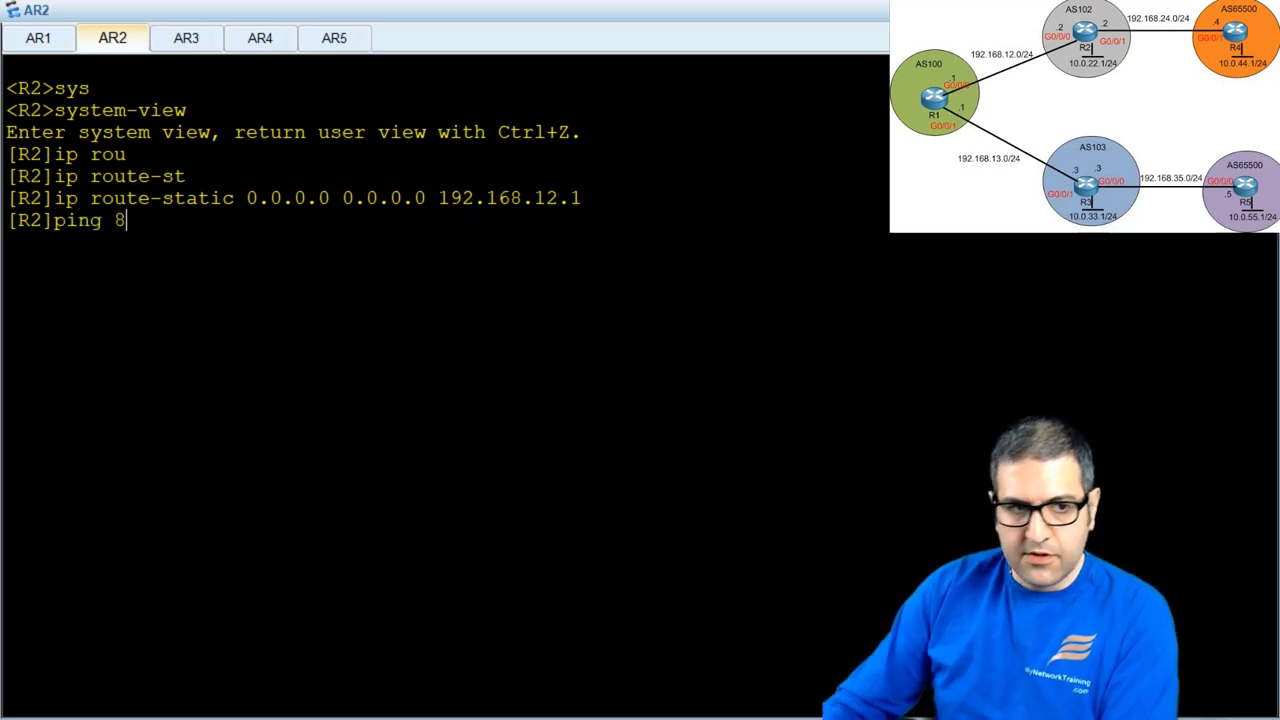
{"action": "type", "text": ".8.8.8"}
{"action": "key", "text": "Return"}
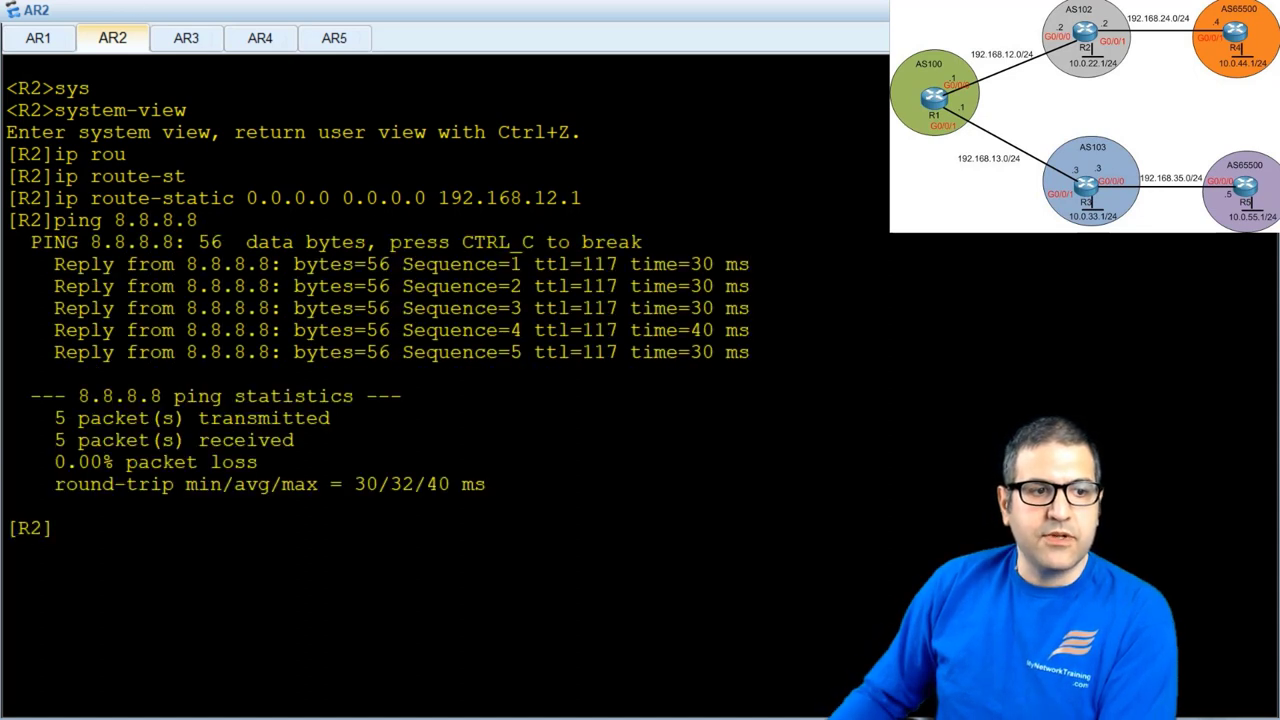
- Switch to R3's console, clear its terminal, reactivate the timed-out session and enter system view
{"action": "left_click", "coordinate": [184, 40]}
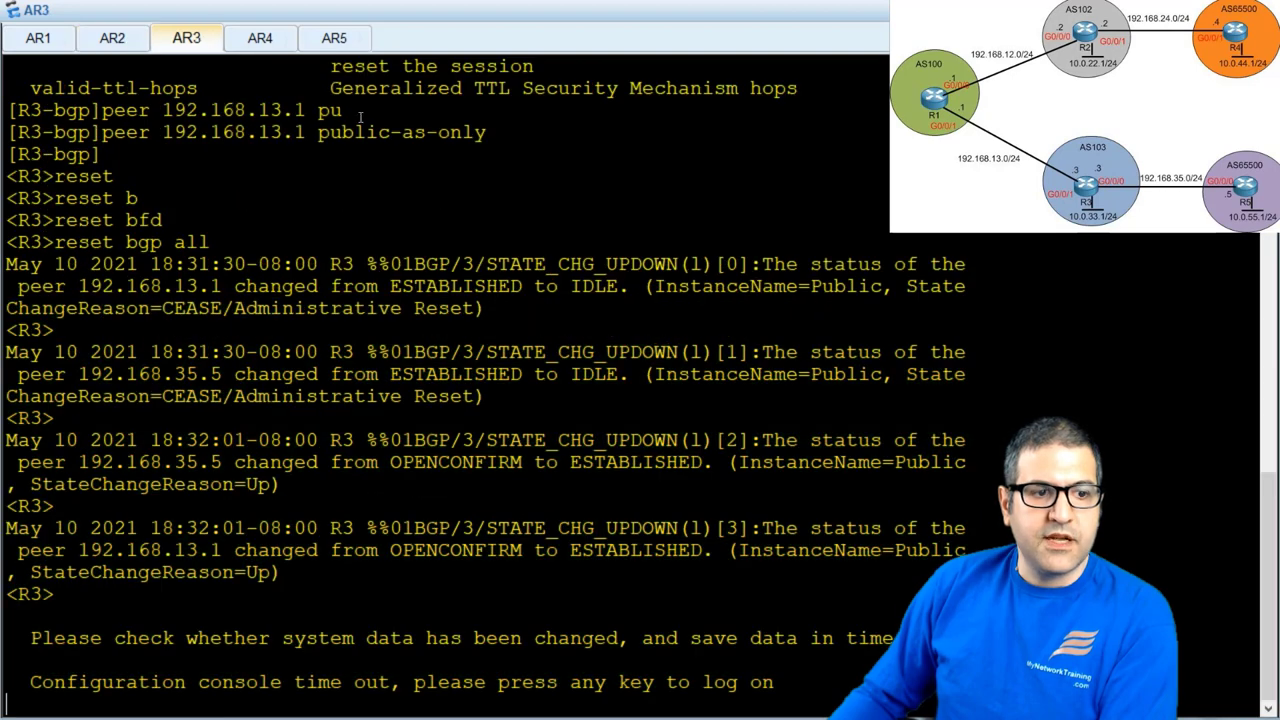
{"action": "right_click", "coordinate": [362, 122]}
{"action": "left_click", "coordinate": [448, 177]}
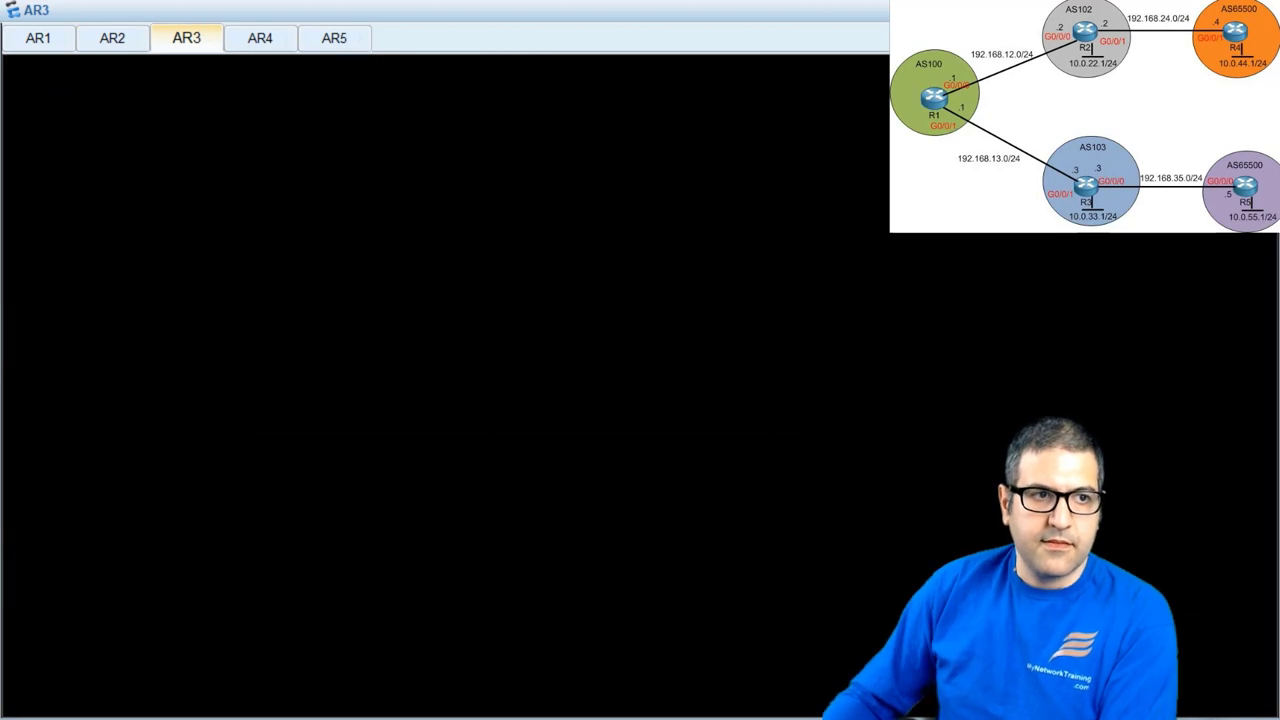
{"action": "key", "text": "Return"}
{"action": "type", "text": "sys"}
{"action": "key", "text": "Tab"}
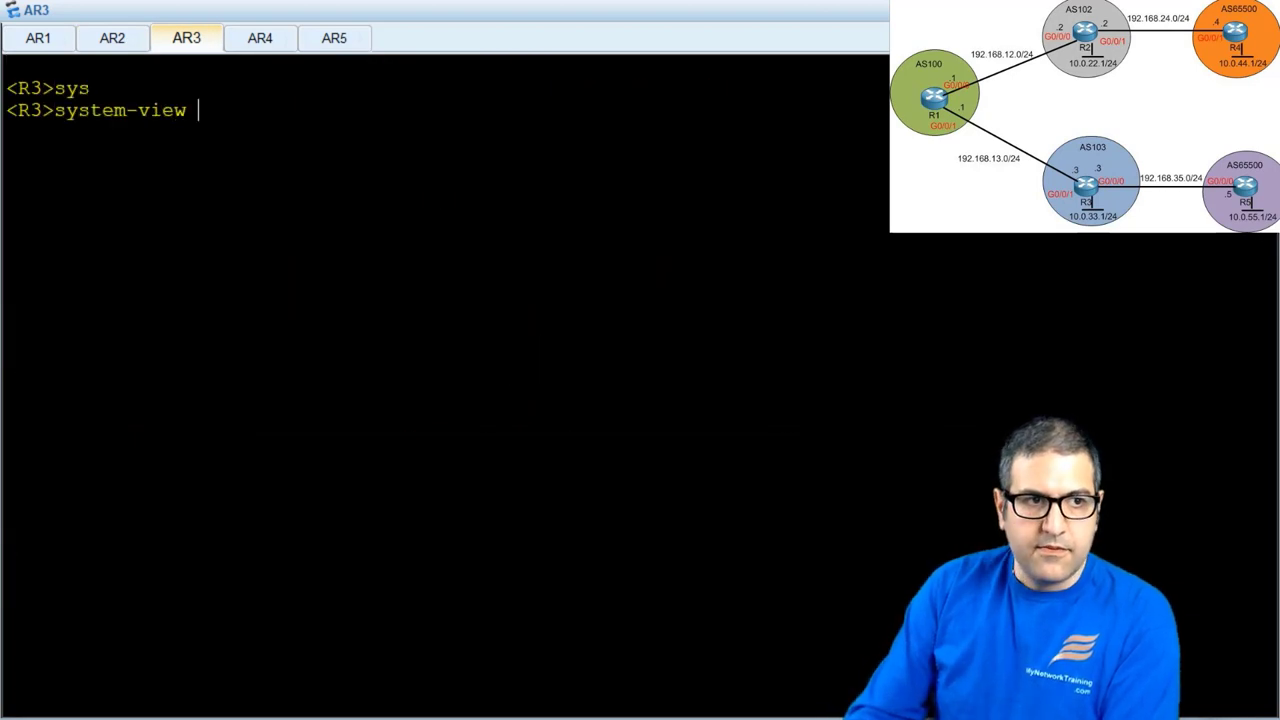
{"action": "key", "text": "Return"}
- Add a default static route on R3, 0.0.0.0 0.0.0.0, with next hop 192.168.13.1
{"action": "type", "text": "ip rou"}
{"action": "key", "text": "Tab"}
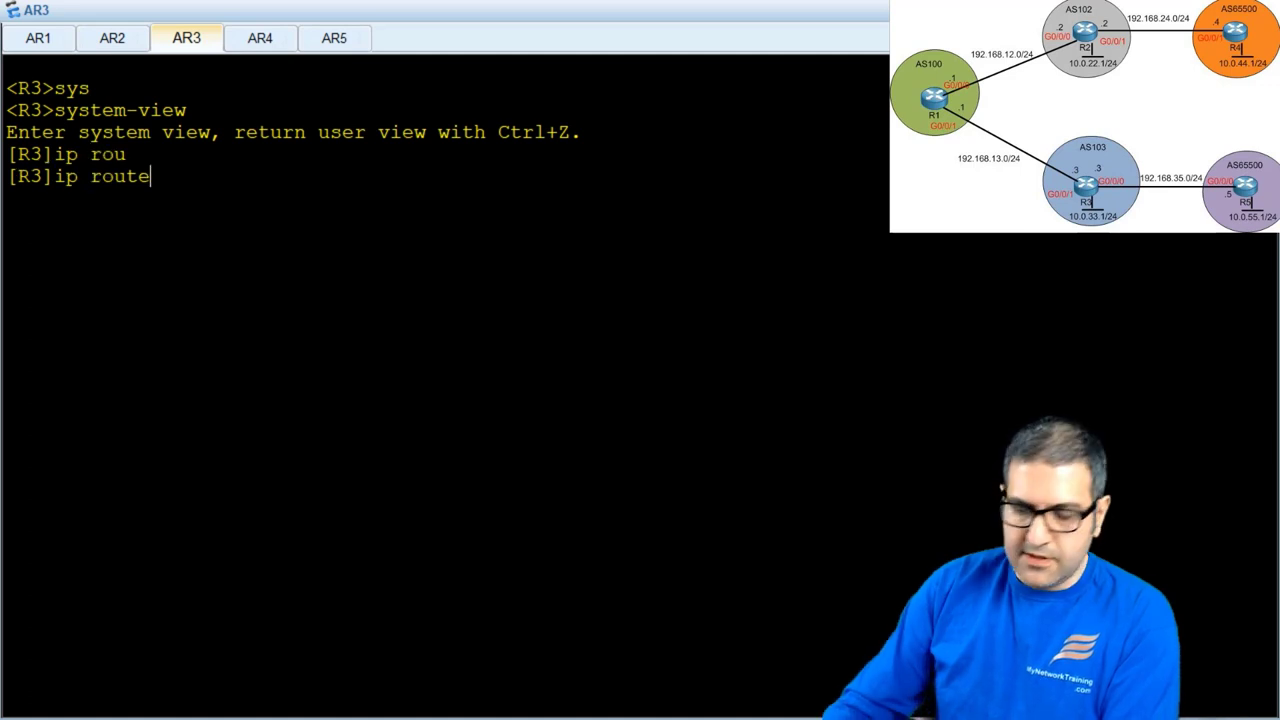
{"action": "type", "text": "-st"}
{"action": "key", "text": "Tab"}
{"action": "type", "text": "0.0."}
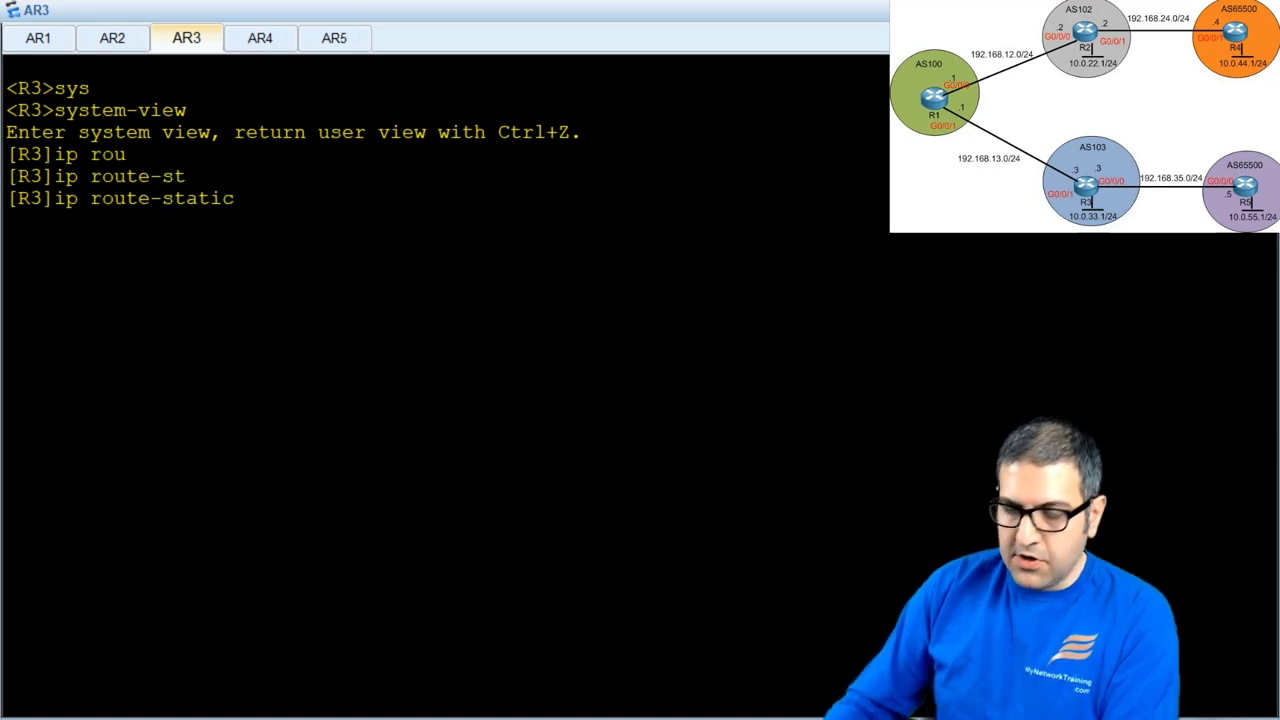
{"action": "type", "text": "0.0 0.0.0."}
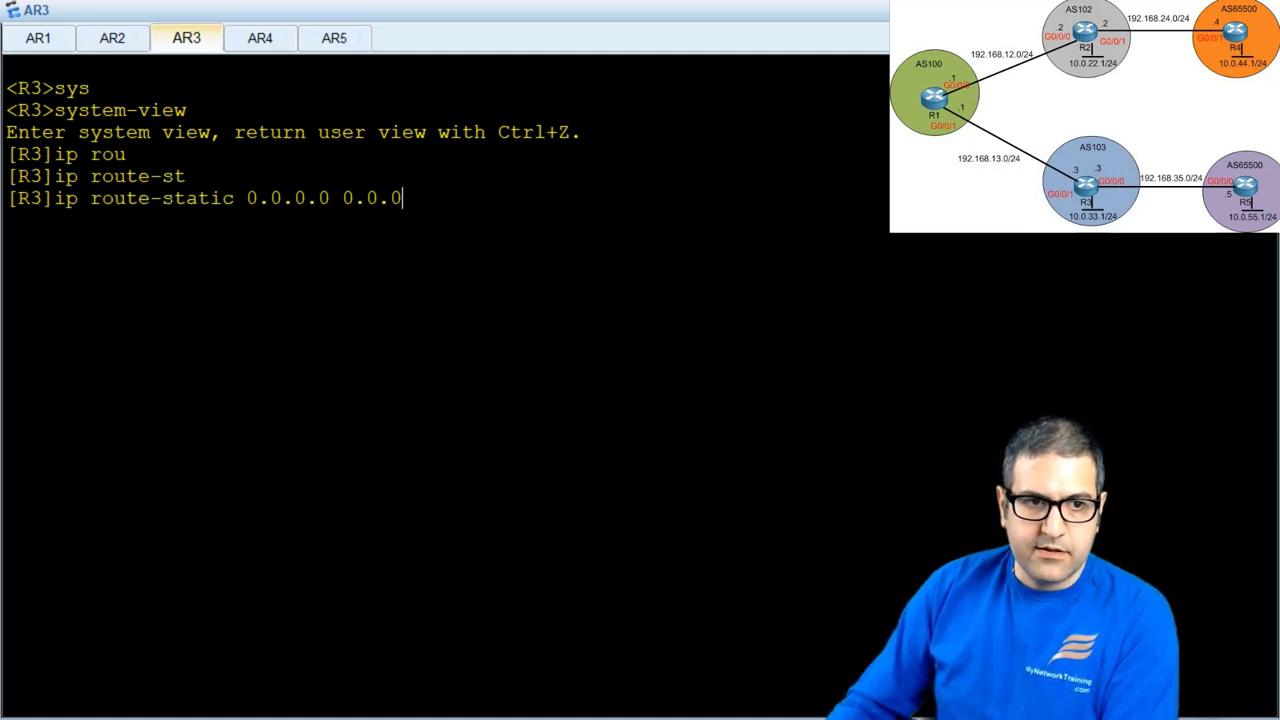
{"action": "type", "text": "0 192"}
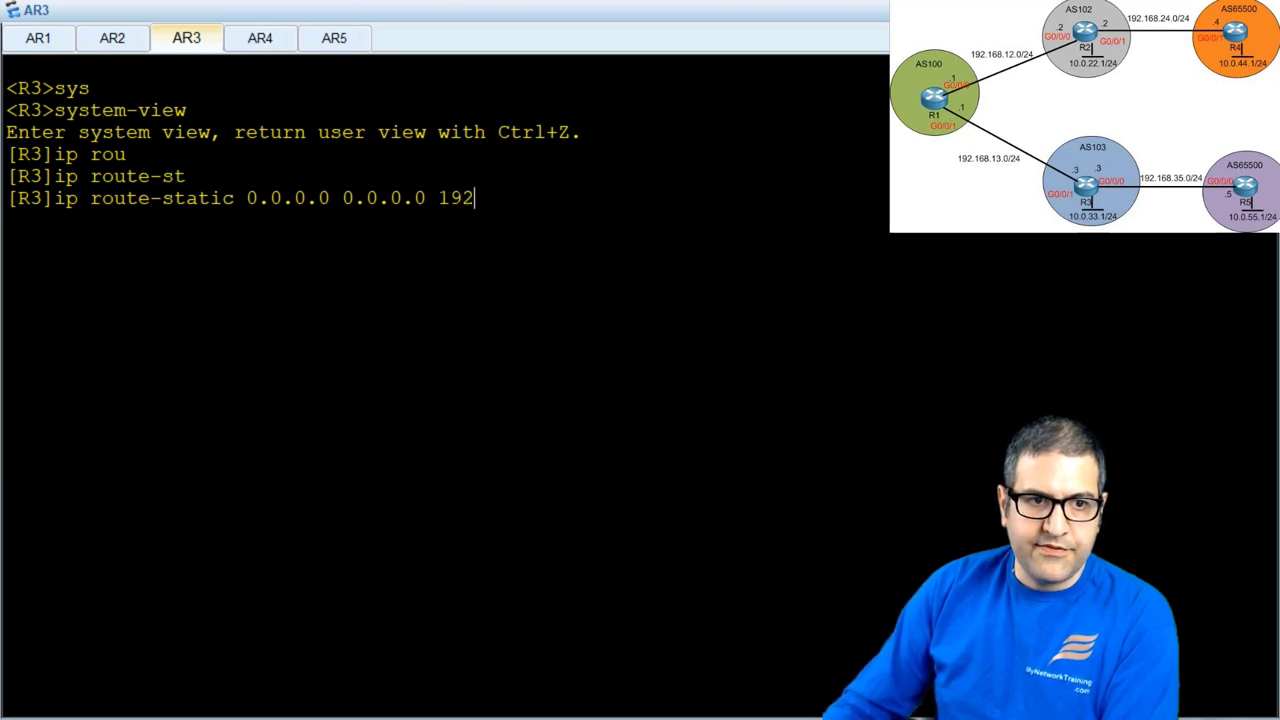
{"action": "type", "text": ".168.13.1"}
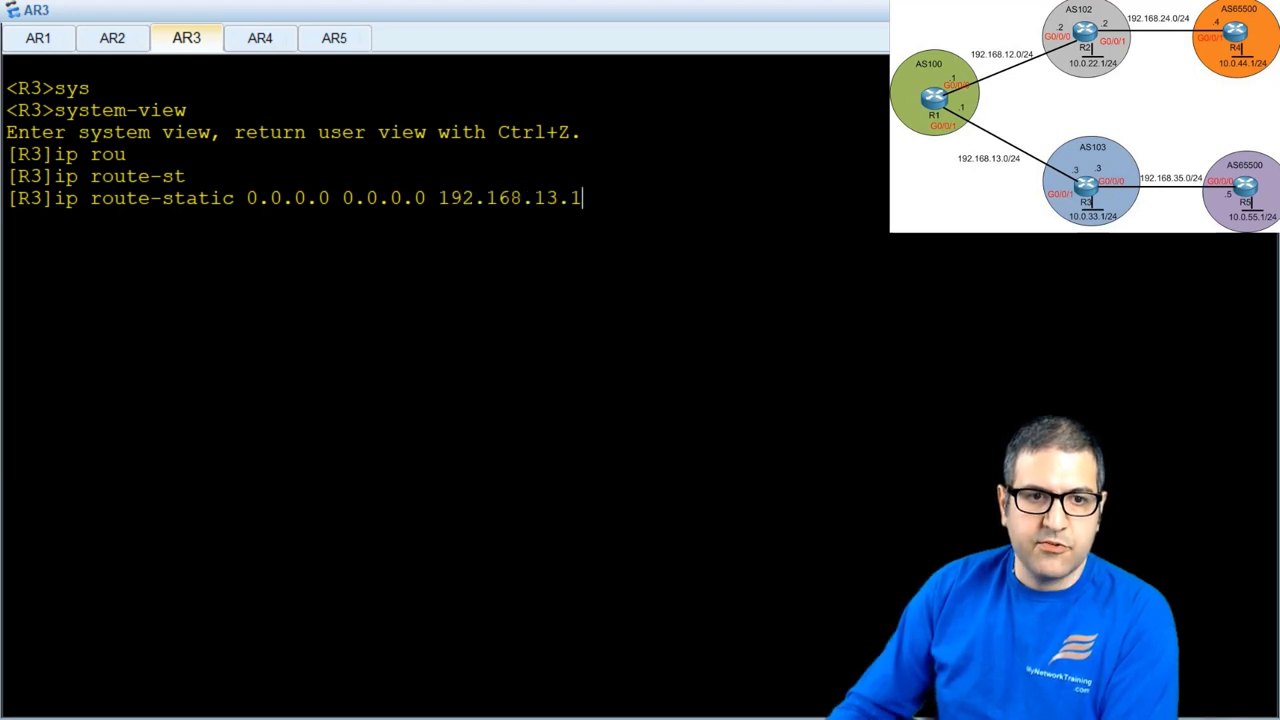
{"action": "key", "text": "Return"}
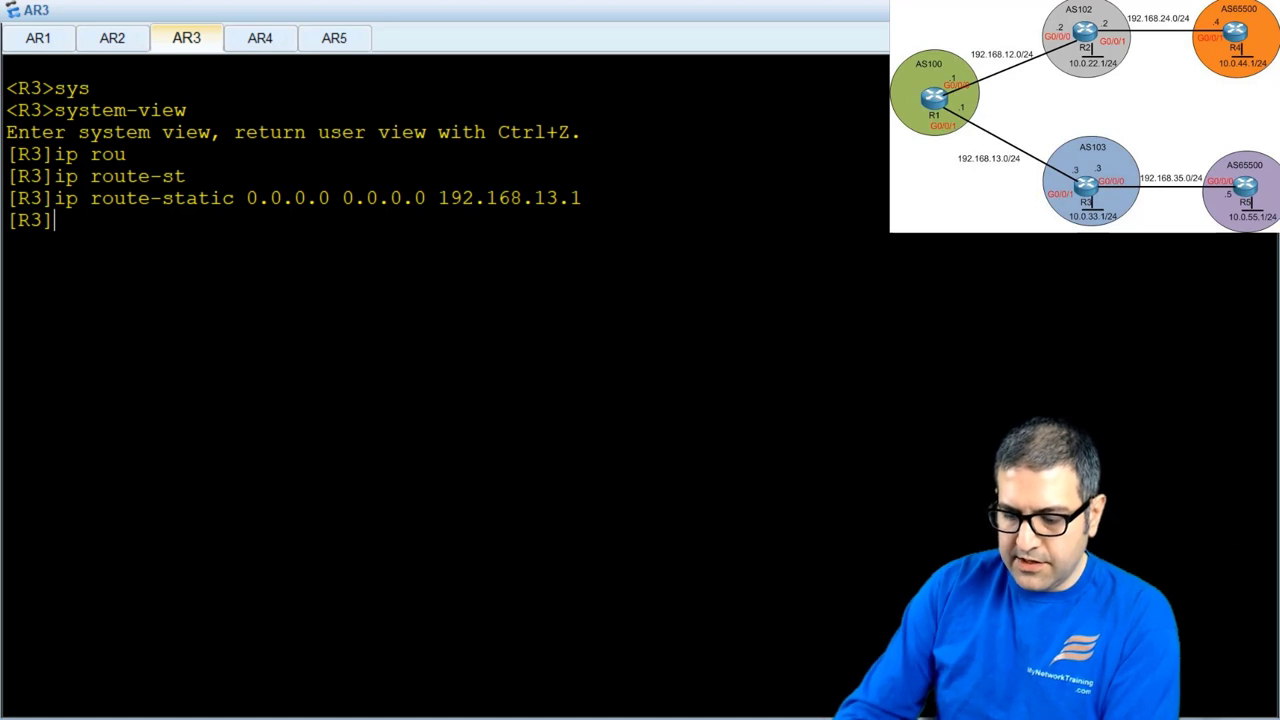
- Ping 8.8.8.8 from R3 to test internet access through its default route
{"action": "type", "text": "ping 8.8.8"}
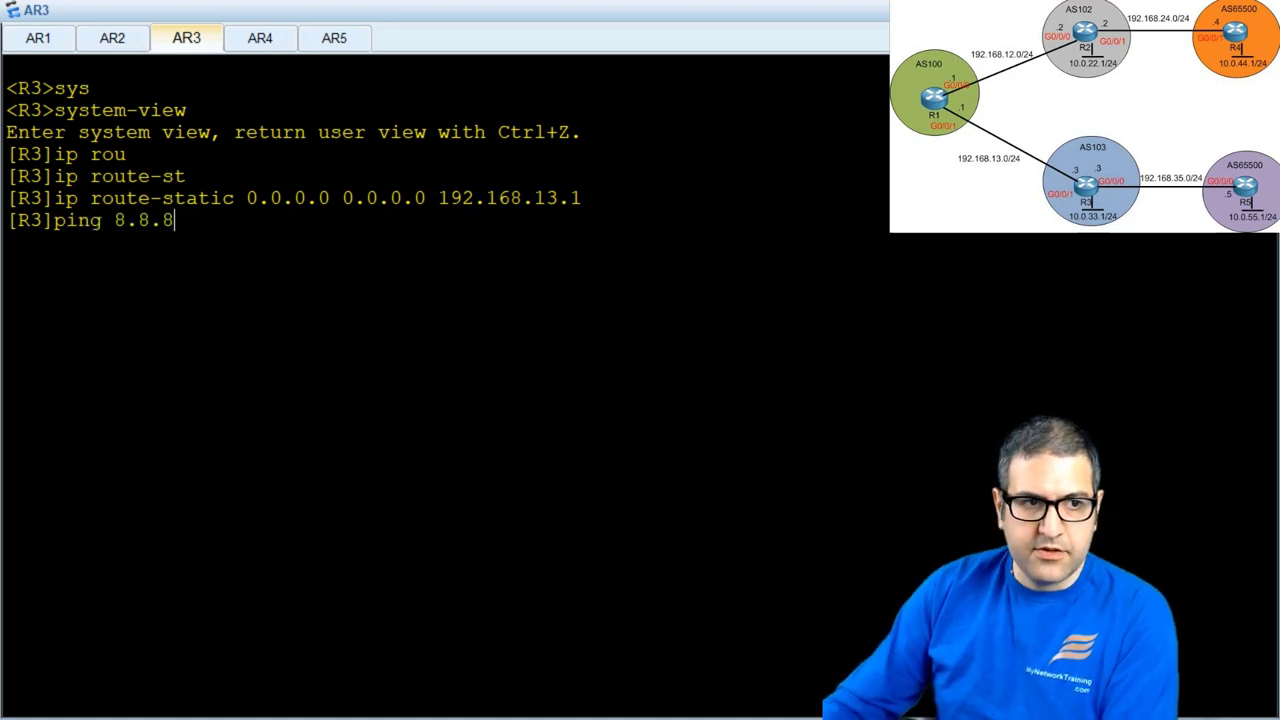
{"action": "type", "text": ".8"}
{"action": "key", "text": "Return"}
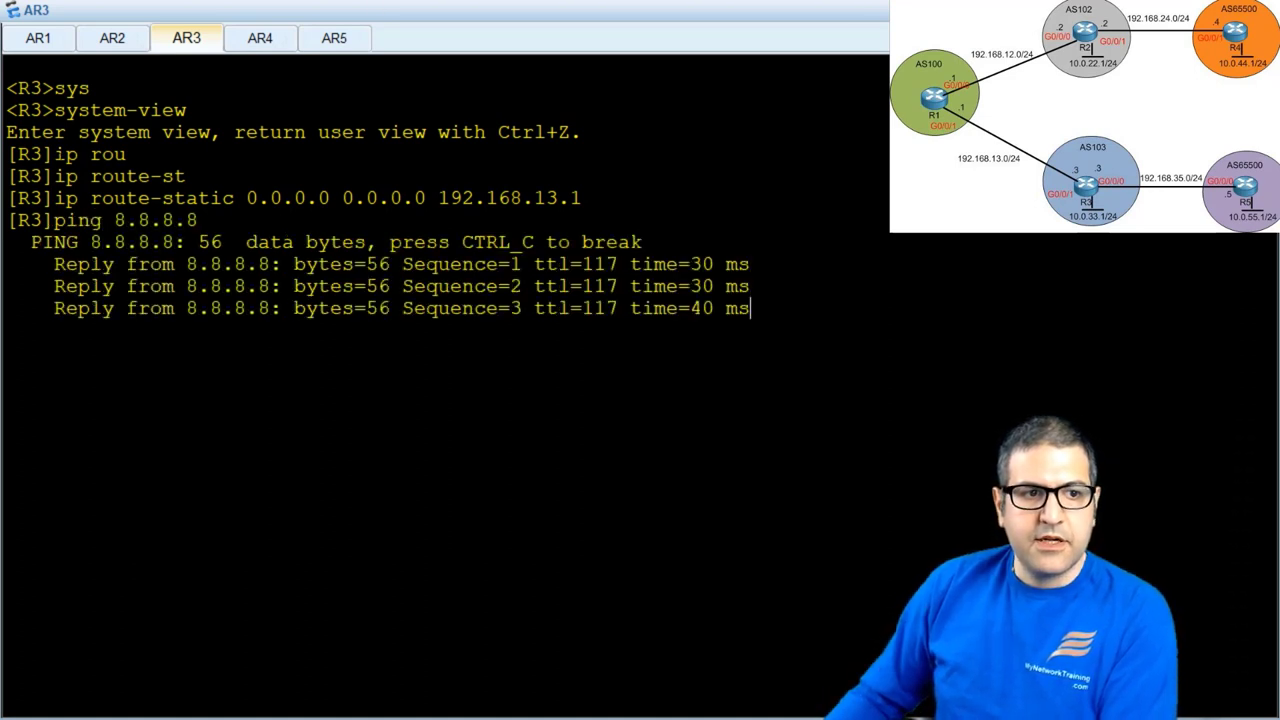
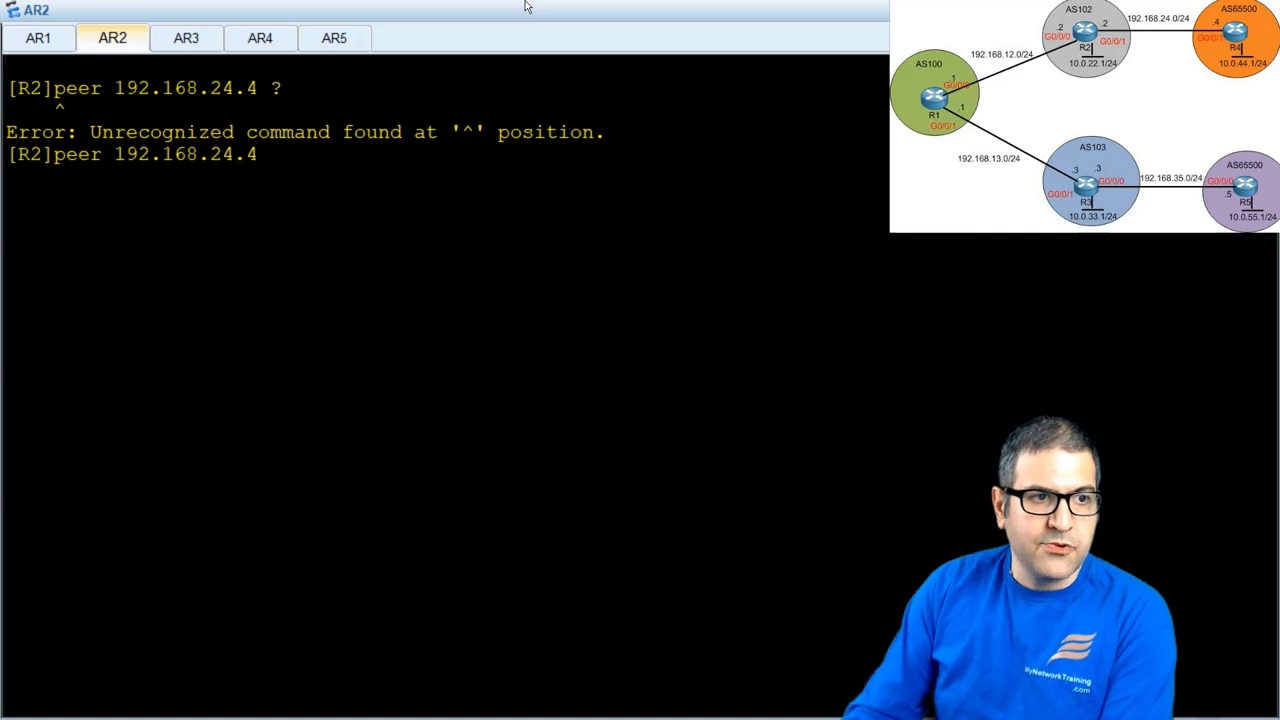
- Erase the unfinished peer 192.168.24.4 command on R2 and enter the bgp 102 view
{"action": "key", "text": "BackSpace"}
{"action": "key", "text": "BackSpace"}
{"action": "key", "text": "BackSpace"}
{"action": "key", "text": "BackSpace"}
{"action": "key", "text": "BackSpace"}
{"action": "key", "text": "BackSpace"}
{"action": "key", "text": "BackSpace"}
{"action": "key", "text": "BackSpace"}
{"action": "key", "text": "BackSpace"}
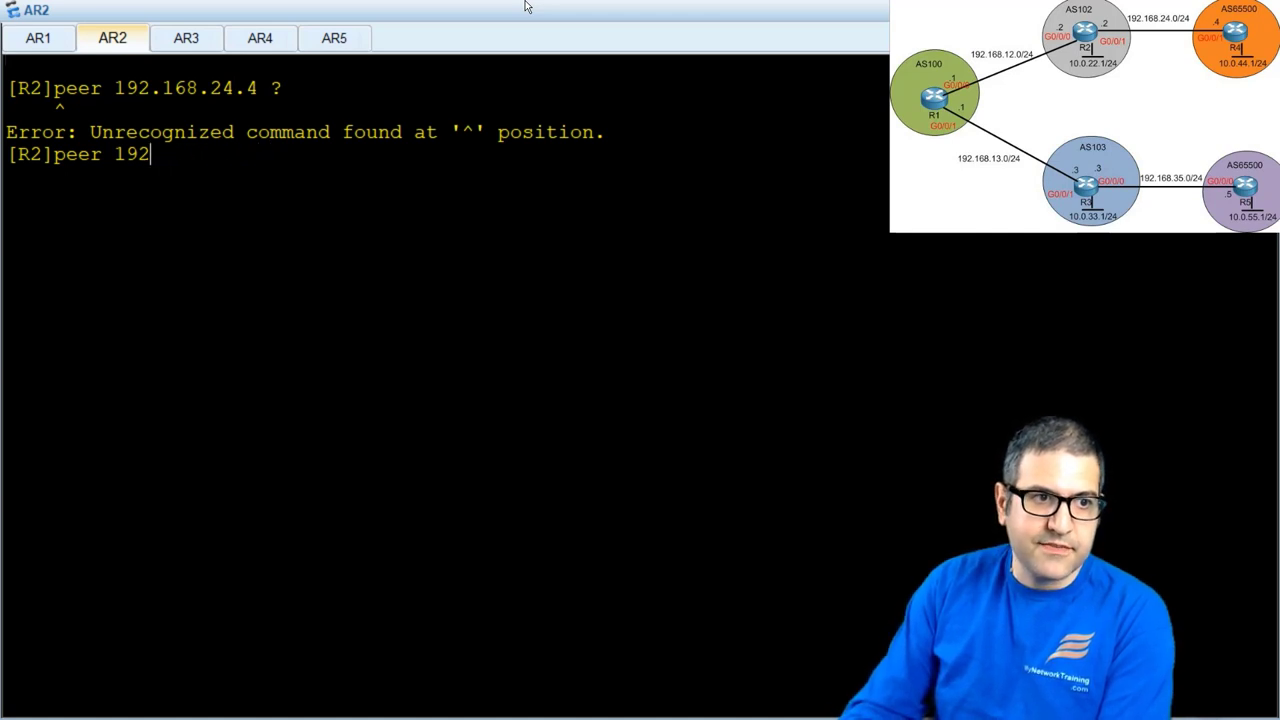
{"action": "key", "text": "BackSpace"}
{"action": "key", "text": "BackSpace"}
{"action": "key", "text": "BackSpace"}
{"action": "key", "text": "BackSpace"}
{"action": "key", "text": "BackSpace"}
{"action": "key", "text": "BackSpace"}
{"action": "key", "text": "BackSpace"}
{"action": "key", "text": "BackSpace"}
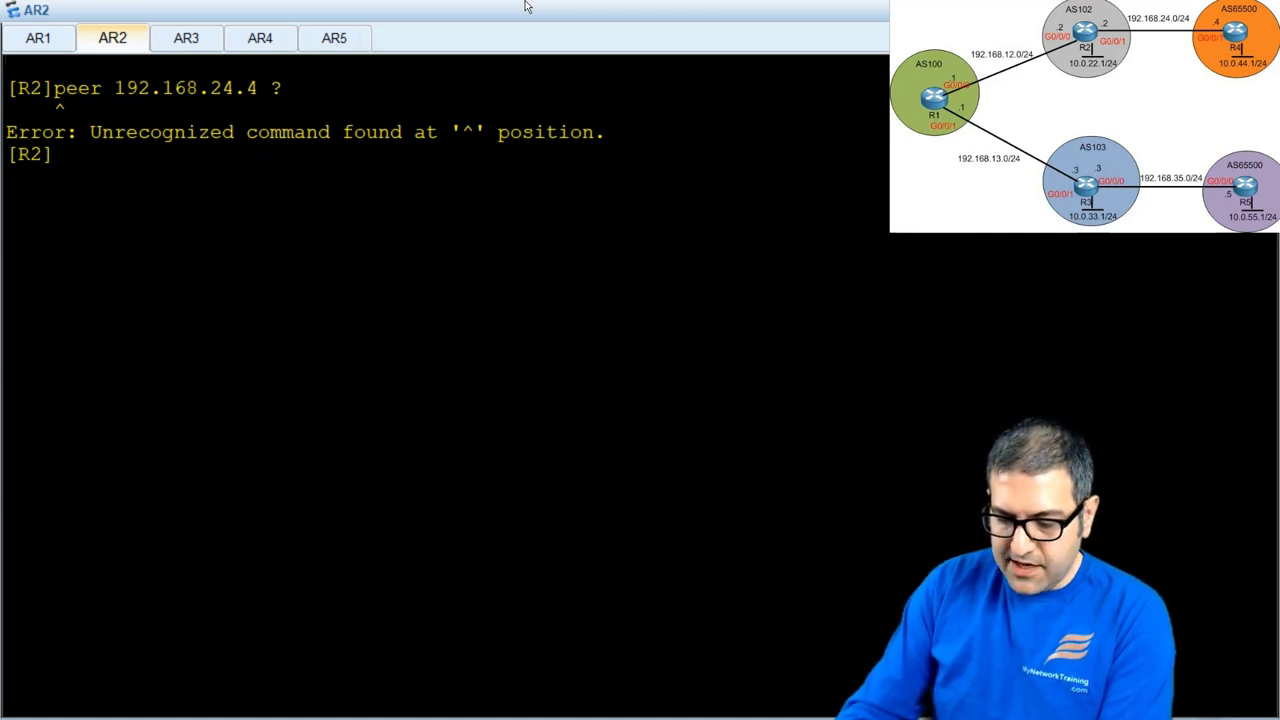
{"action": "type", "text": "bgp 102"}
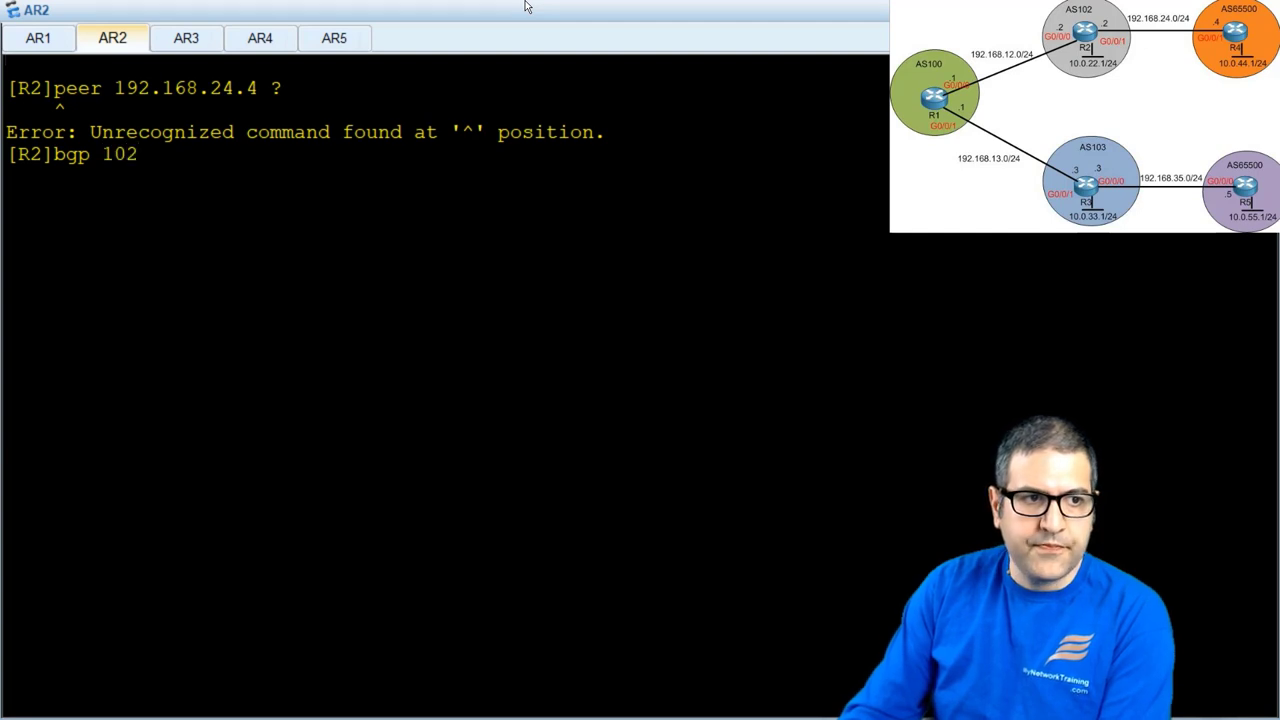
{"action": "key", "text": "Return"}
- List the command options for BGP peer 192.168.24.4 on R2 and look through them
{"action": "type", "text": "peer"}
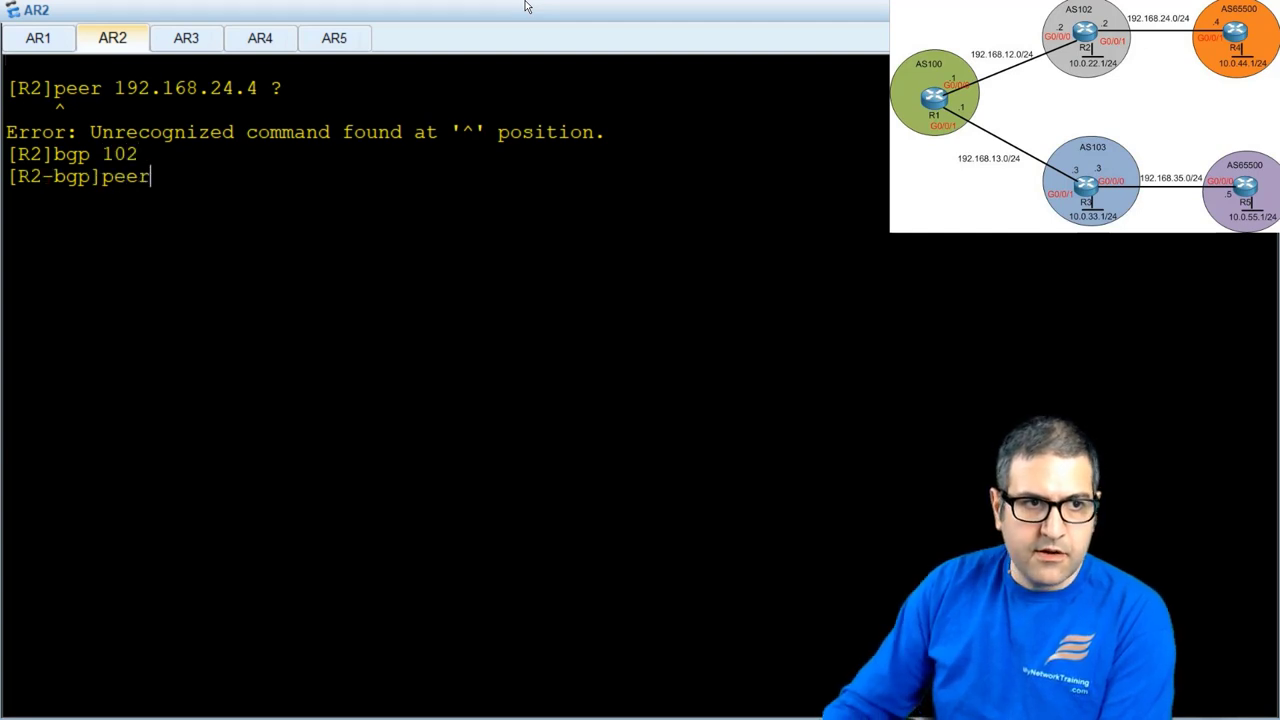
{"action": "type", "text": " 192.16"}
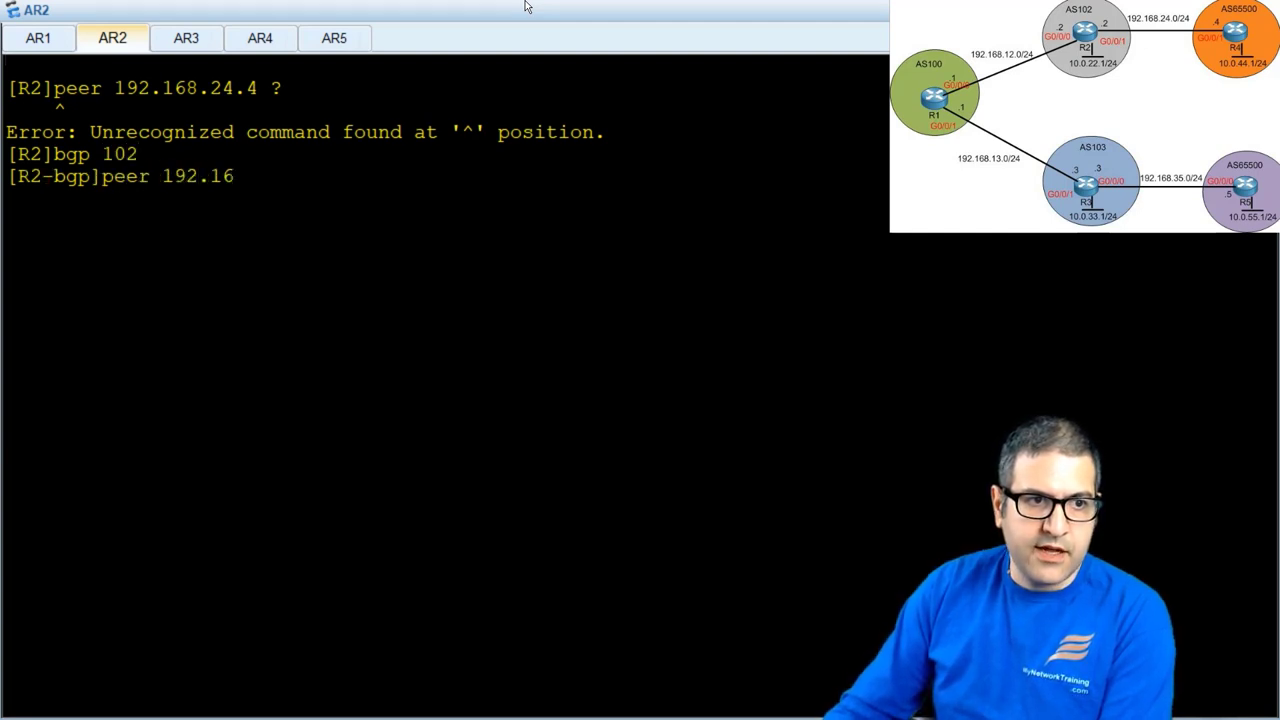
{"action": "type", "text": "8.24"}
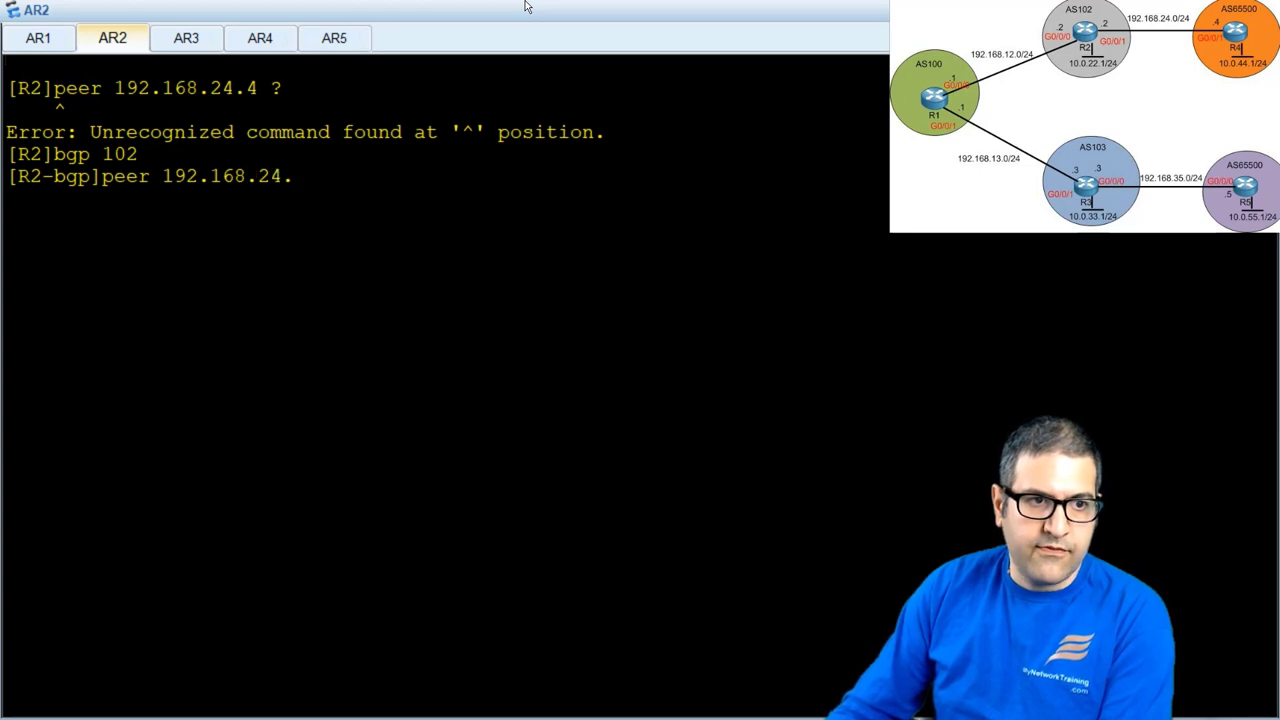
{"action": "type", "text": ".4 ?"}
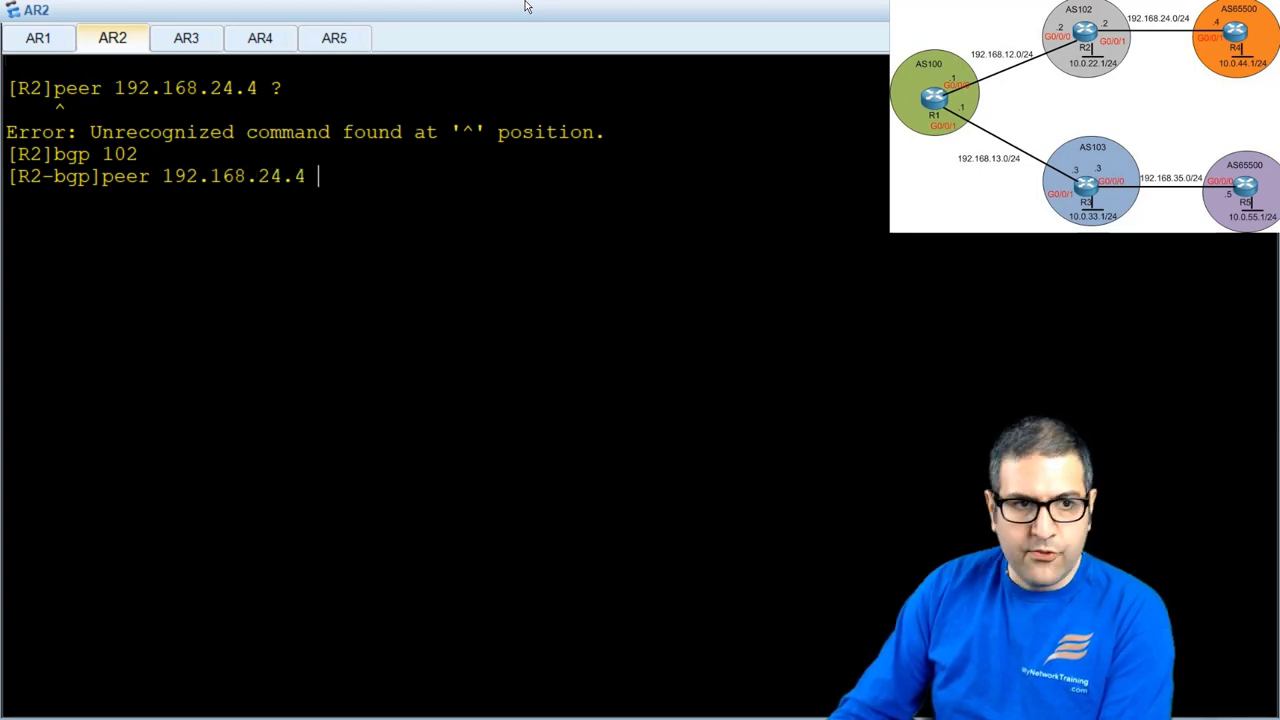
{"action": "key", "text": "space"}
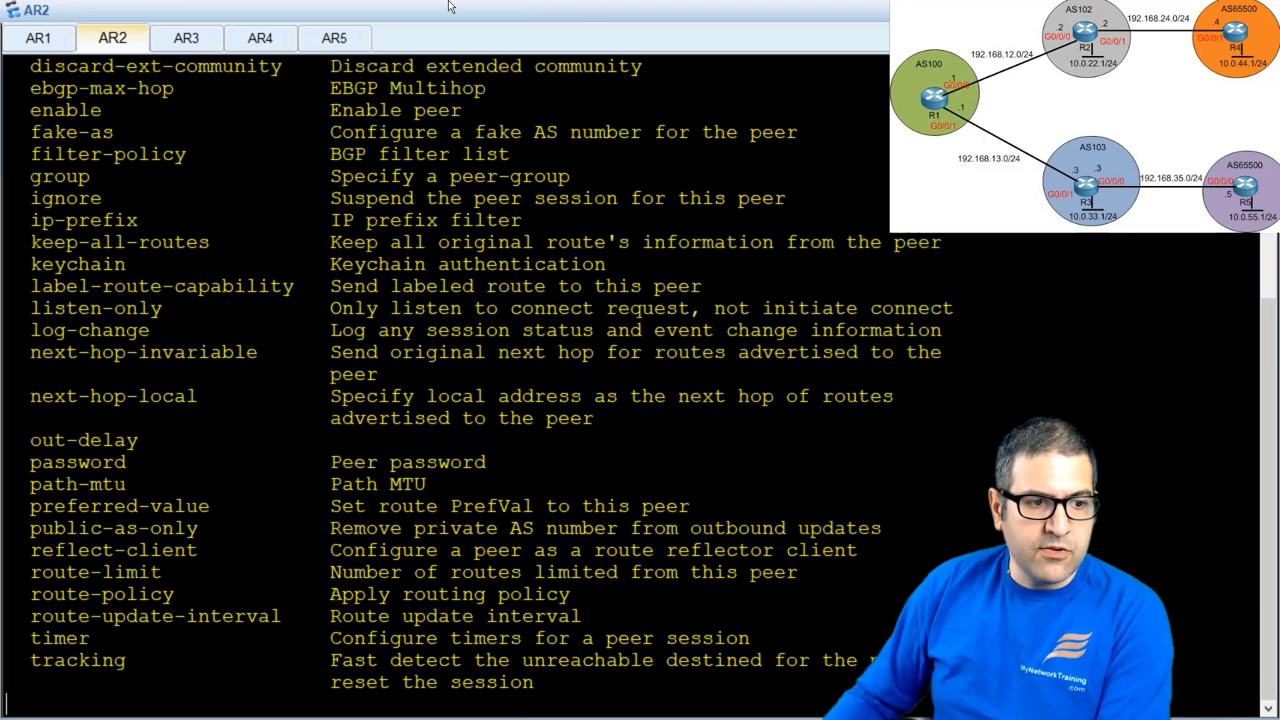
{"action": "scroll", "coordinate": [450, 380], "scroll_direction": "up", "scroll_amount": 2}
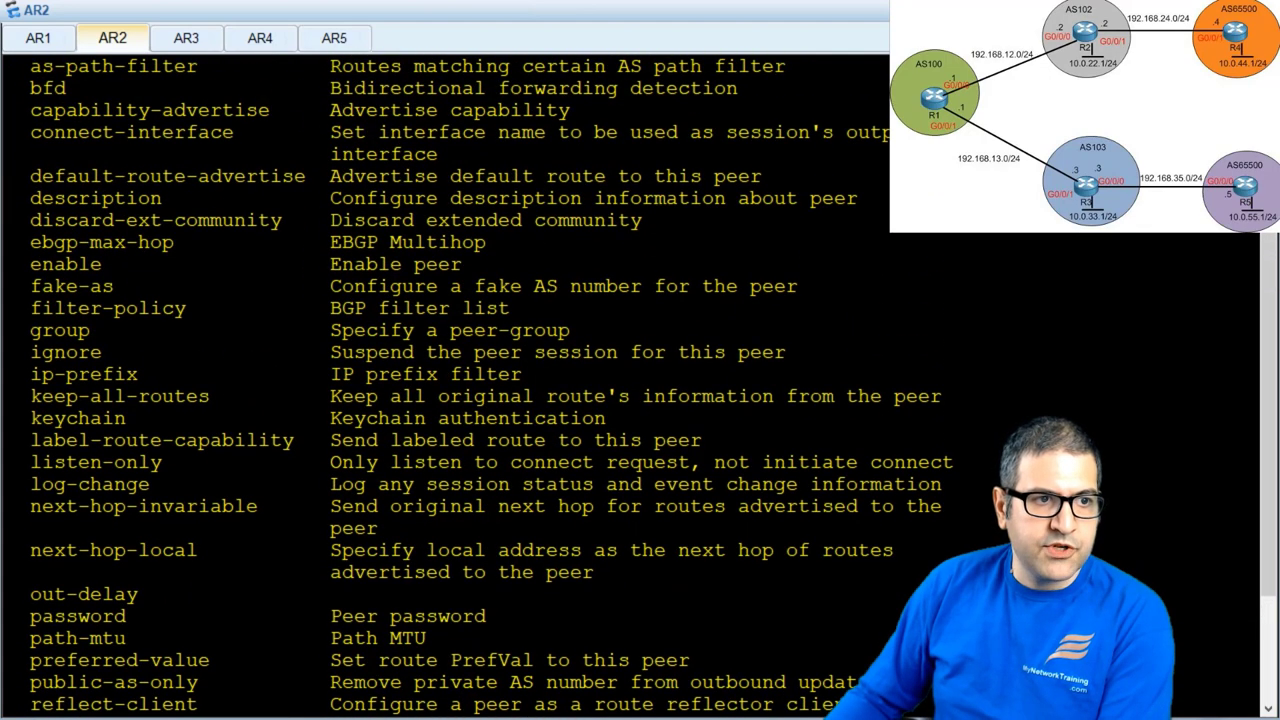
- Highlight the default-route-advertise option in R2's BGP peer option list and look through the remaining options
{"action": "left_click_drag", "start_coordinate": [18, 176], "coordinate": [772, 176]}
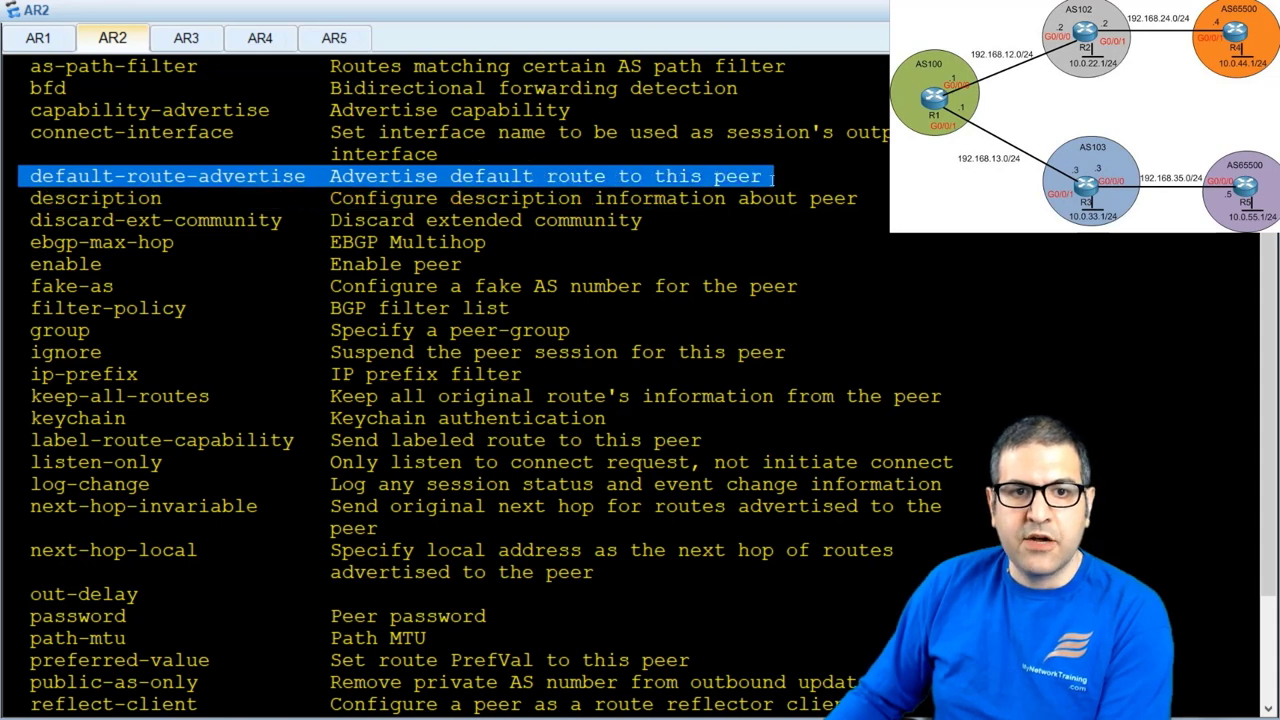
{"action": "scroll", "coordinate": [450, 380], "scroll_direction": "up", "scroll_amount": 3}
{"action": "scroll", "coordinate": [450, 380], "scroll_direction": "down", "scroll_amount": 5}
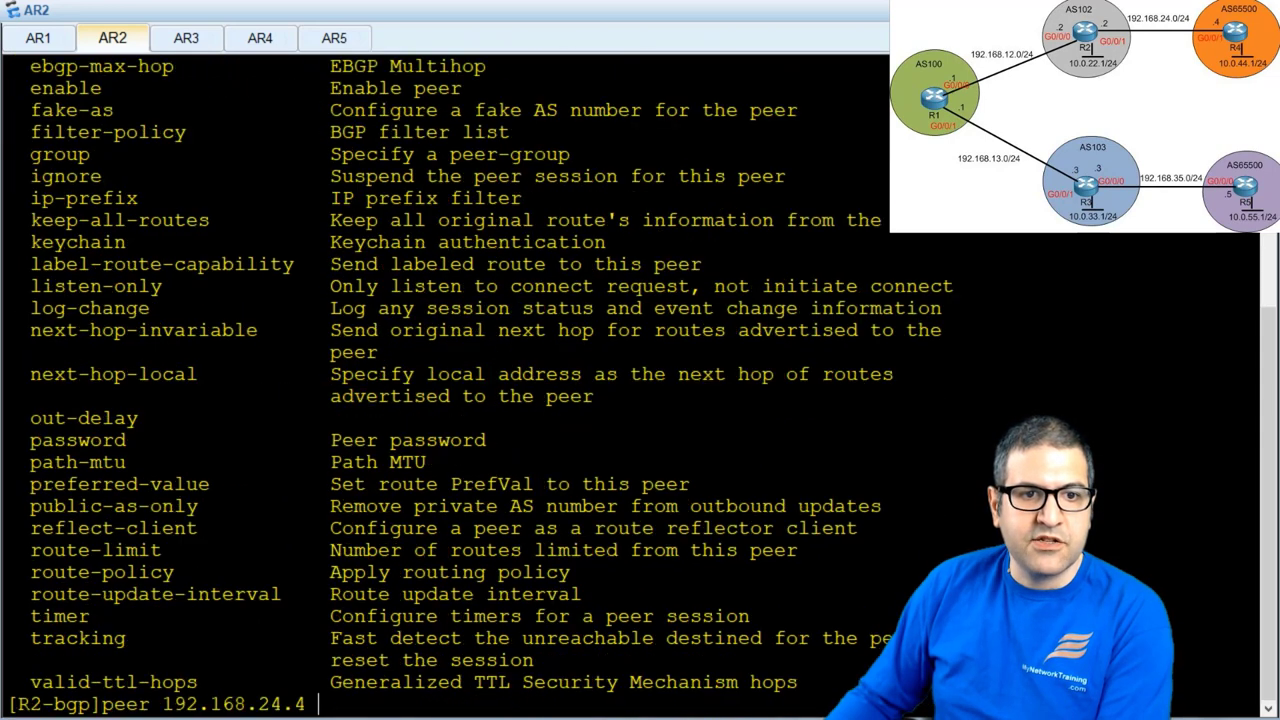
{"action": "scroll", "coordinate": [450, 380], "scroll_direction": "up", "scroll_amount": 2}
{"action": "scroll", "coordinate": [450, 380], "scroll_direction": "down", "scroll_amount": 2}
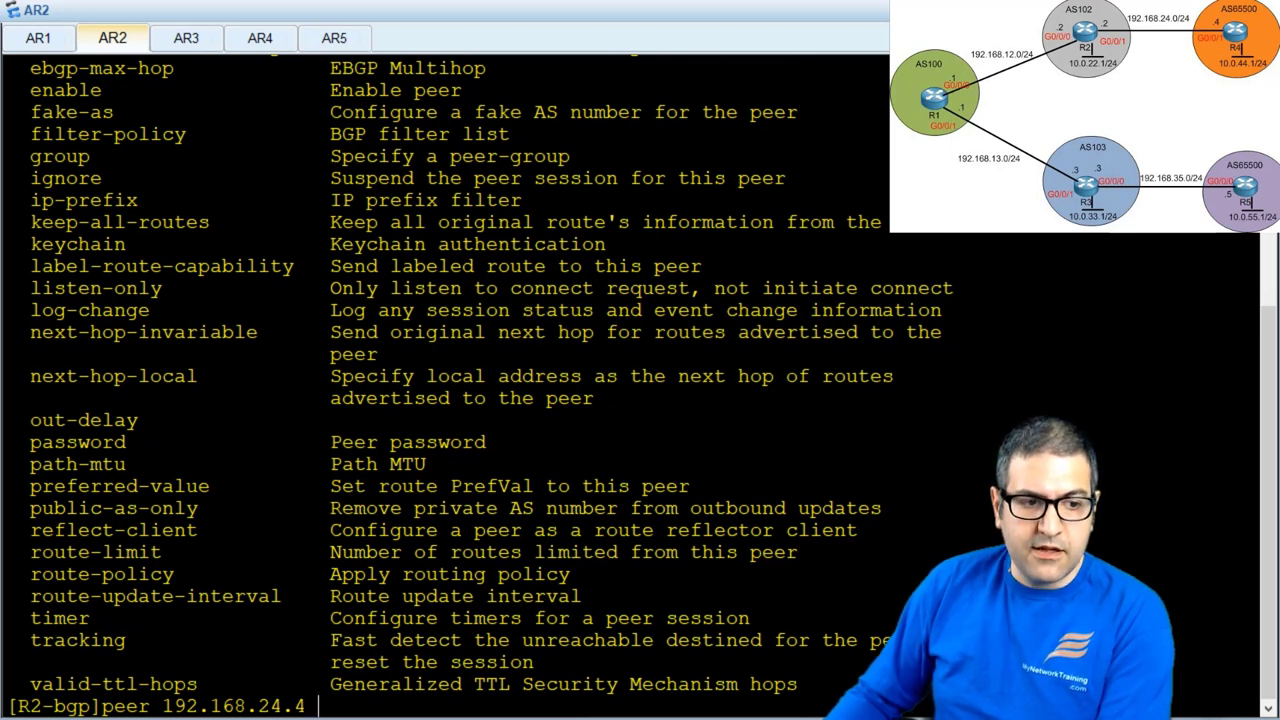
- Erase the unfinished peer 192.168.24.4 command from R2's BGP prompt
{"action": "key", "text": "BackSpace"}
{"action": "key", "text": "BackSpace"}
{"action": "key", "text": "BackSpace"}
{"action": "key", "text": "BackSpace"}
{"action": "key", "text": "BackSpace"}
{"action": "key", "text": "BackSpace"}
{"action": "key", "text": "BackSpace"}
{"action": "key", "text": "BackSpace"}
{"action": "key", "text": "BackSpace"}
{"action": "key", "text": "BackSpace"}
{"action": "key", "text": "BackSpace"}
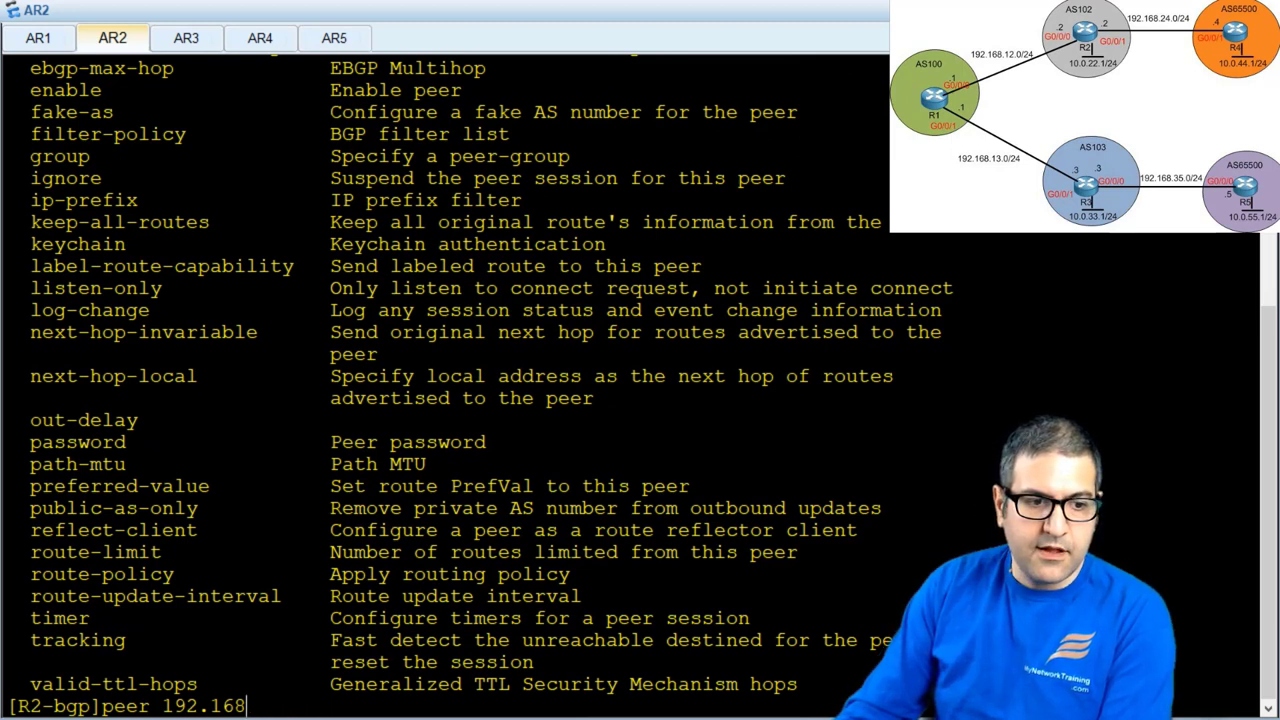
{"action": "key", "text": "BackSpace"}
{"action": "key", "text": "BackSpace"}
{"action": "key", "text": "BackSpace"}
{"action": "key", "text": "BackSpace"}
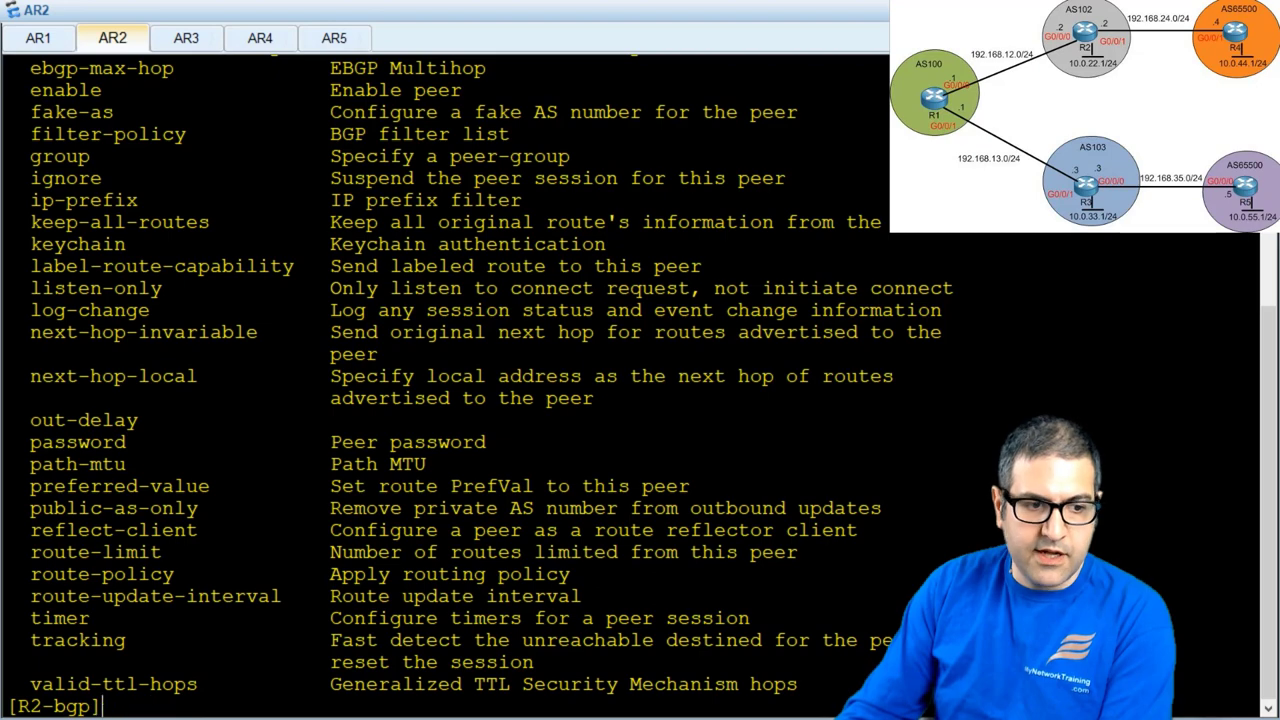
- Display the IP routing table on R2 and examine its 0.0.0.0/0 static route entry
{"action": "type", "text": "dis"}
{"action": "key", "text": "Tab"}
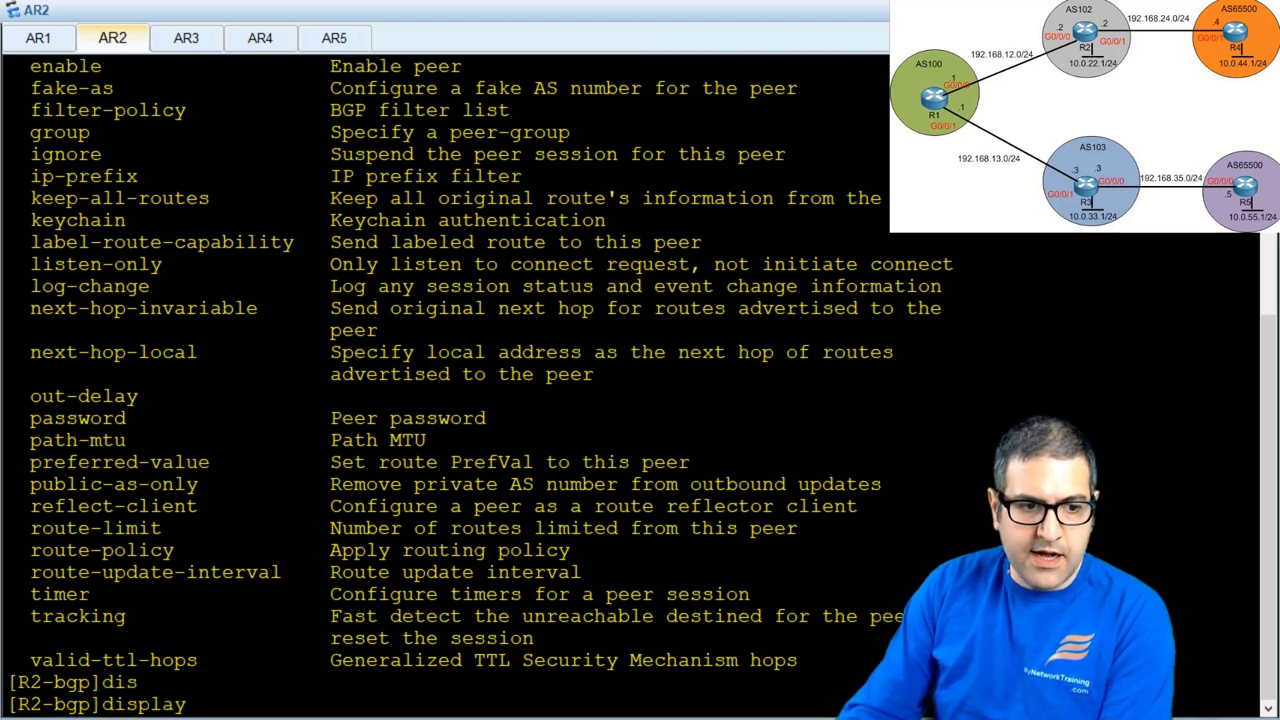
{"action": "type", "text": "ip rou"}
{"action": "key", "text": "Return"}
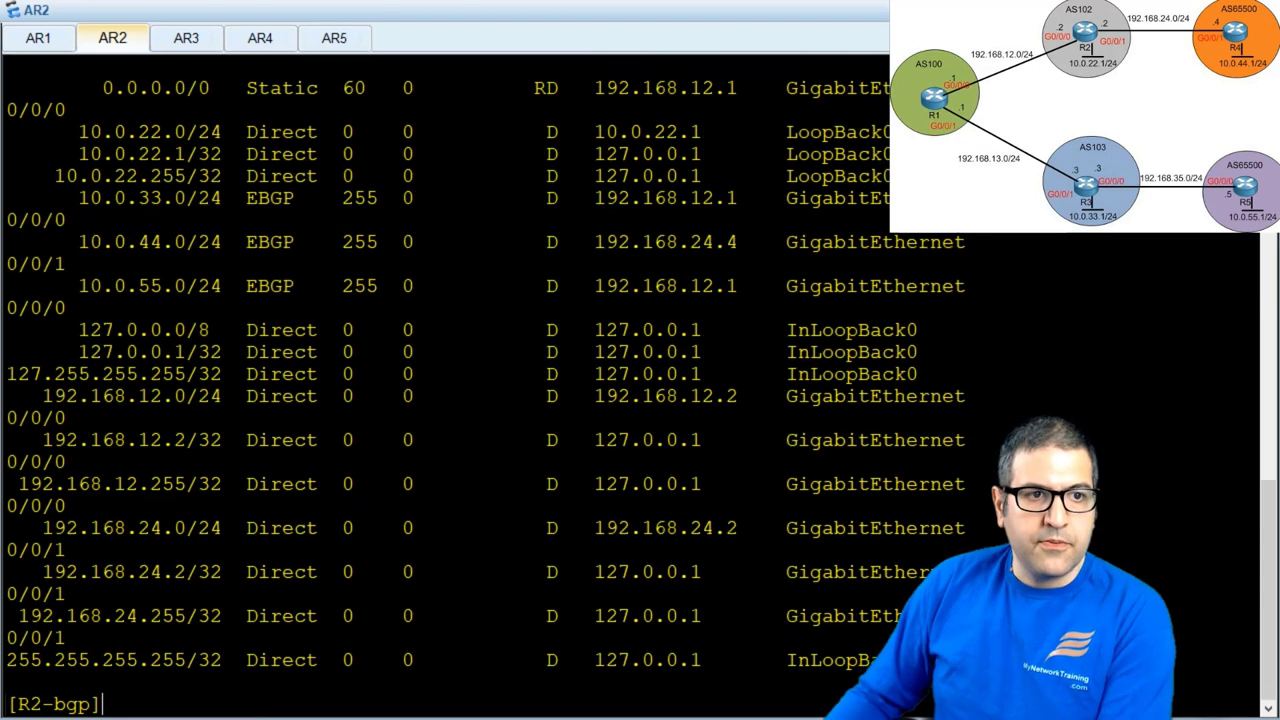
{"action": "scroll", "coordinate": [640, 386], "scroll_direction": "up", "scroll_amount": 2}
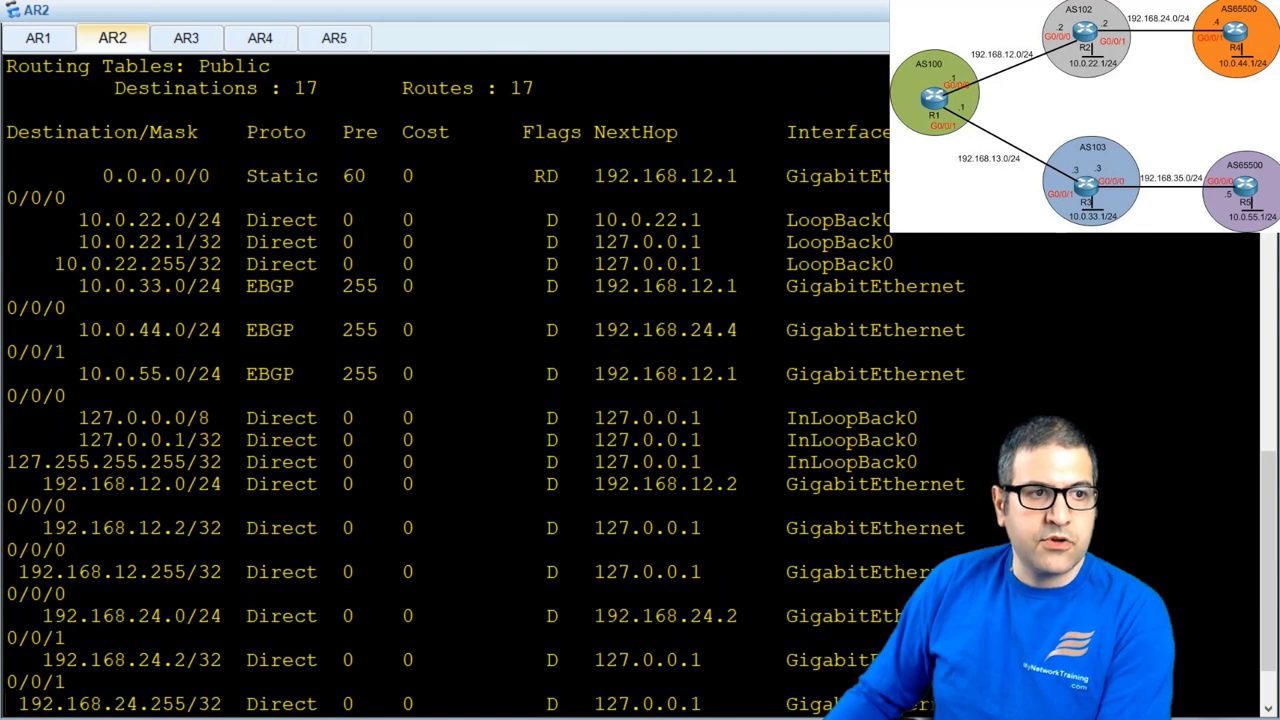
{"action": "left_click_drag", "start_coordinate": [90, 176], "coordinate": [212, 174]}
{"action": "scroll", "coordinate": [640, 380], "scroll_direction": "down", "scroll_amount": 2}
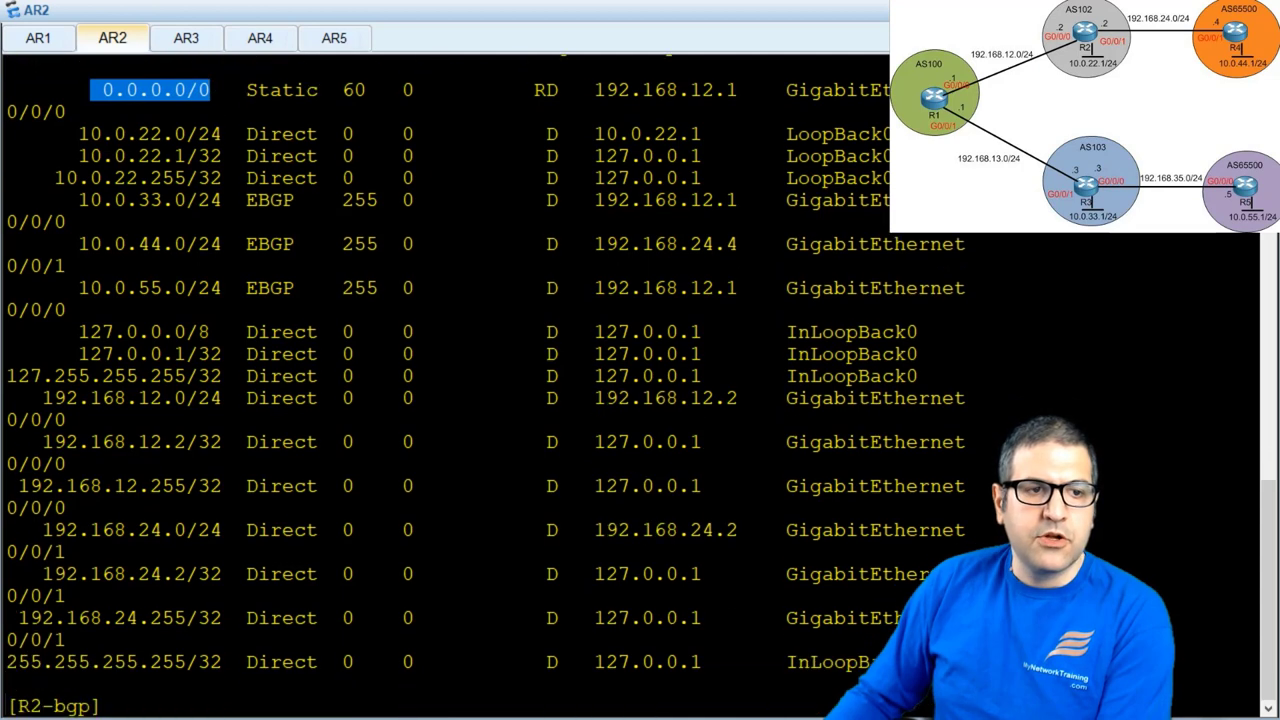
- Clear the R2 console and advertise the default route to BGP peer 192.168.24.4 with default-route-advertise
{"action": "right_click", "coordinate": [252, 210]}
{"action": "left_click", "coordinate": [302, 266]}
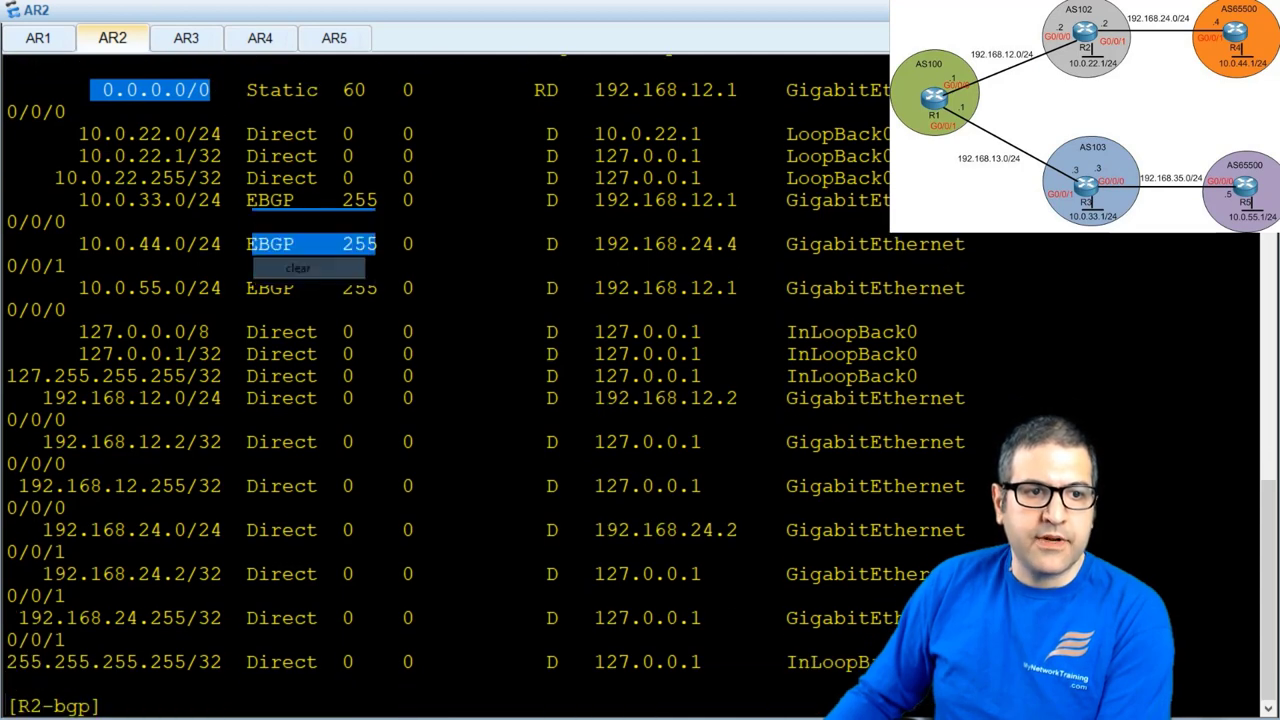
{"action": "key", "text": "Return"}
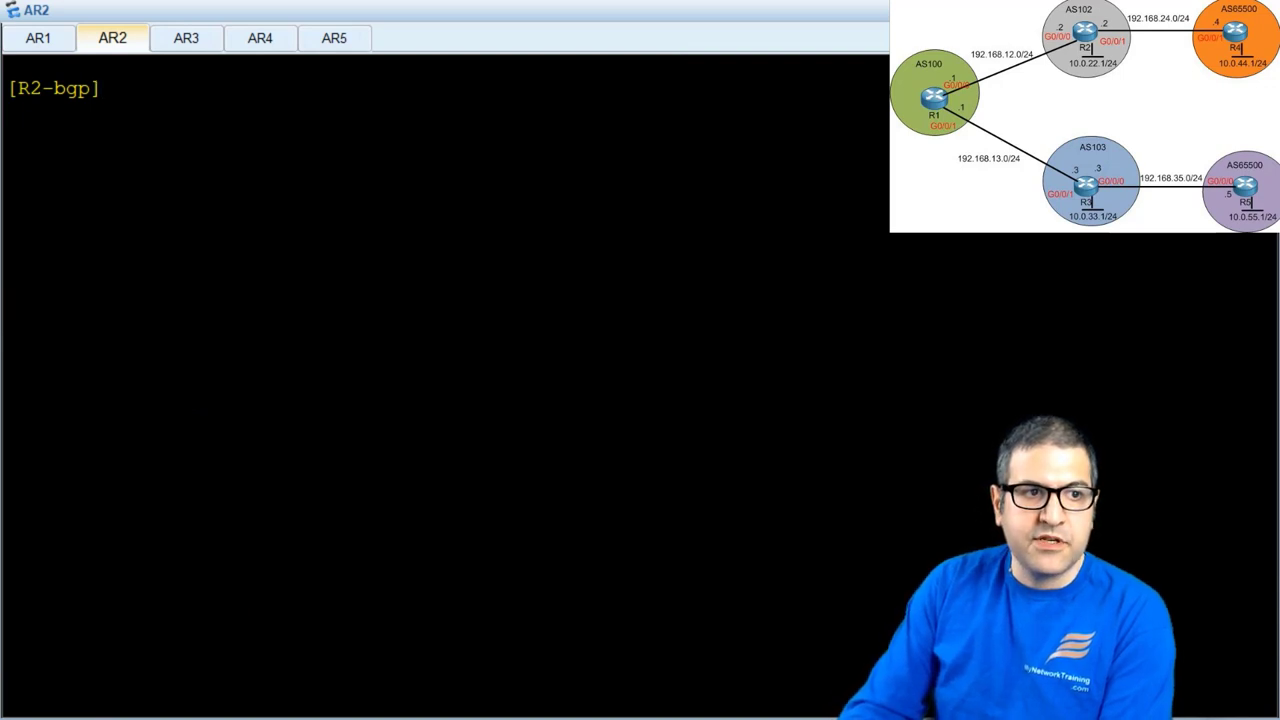
{"action": "type", "text": "peer 1"}
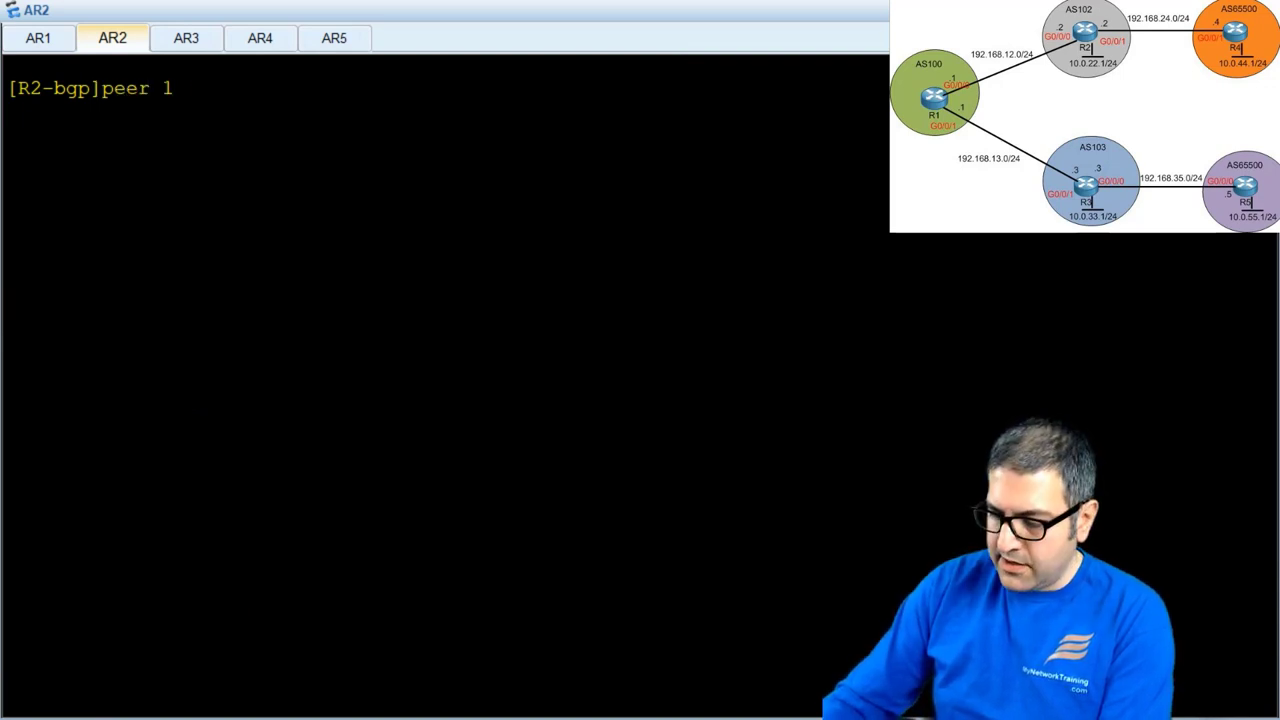
{"action": "type", "text": "92.168.24"}
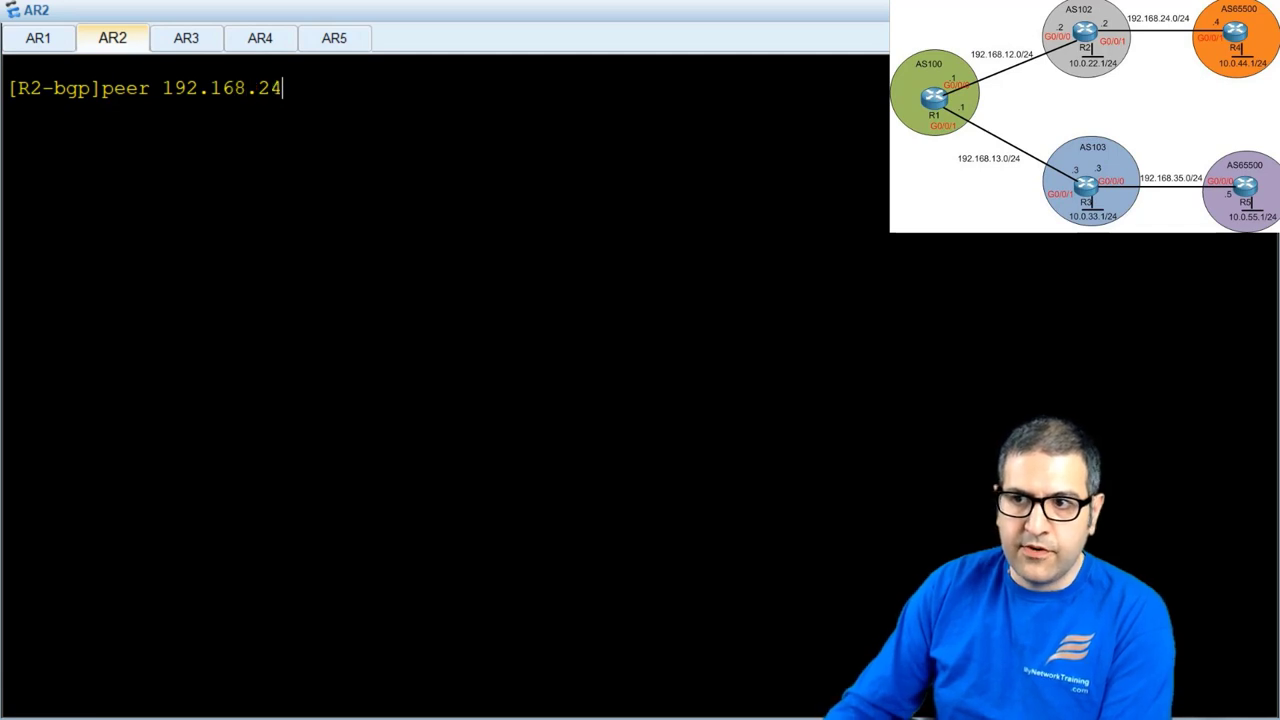
{"action": "type", "text": ".4 def"}
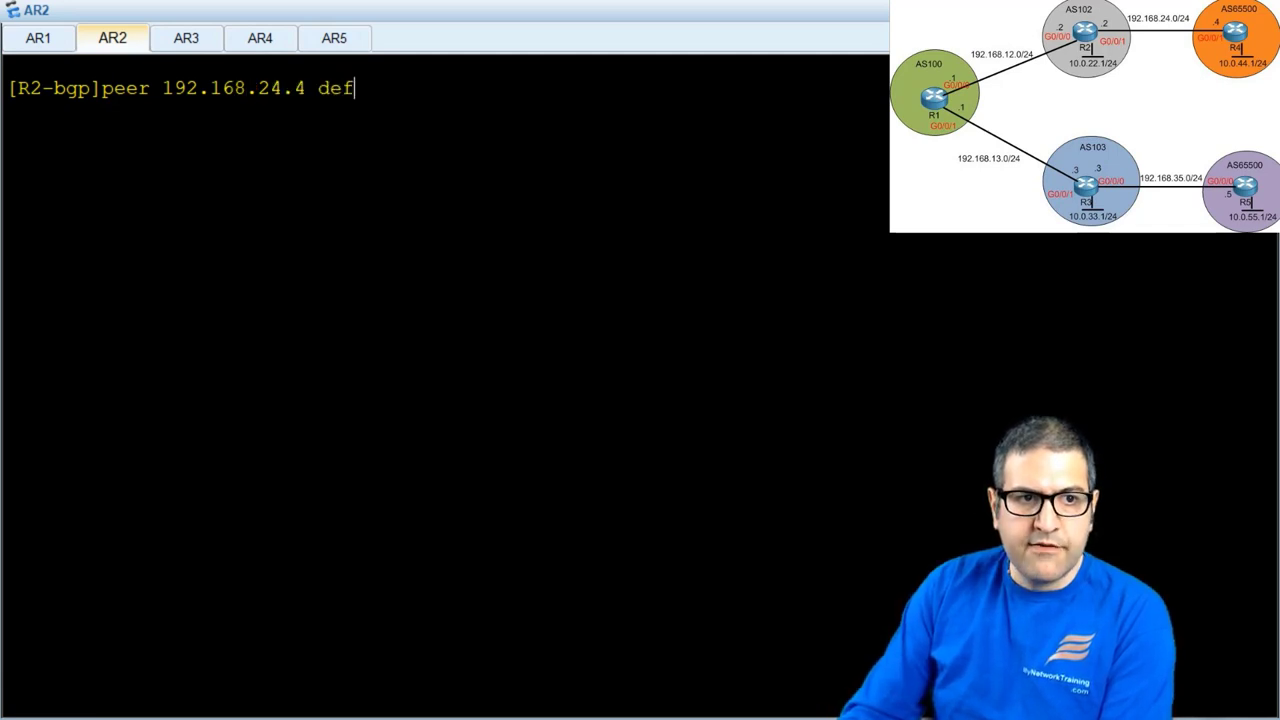
{"action": "key", "text": "Tab"}
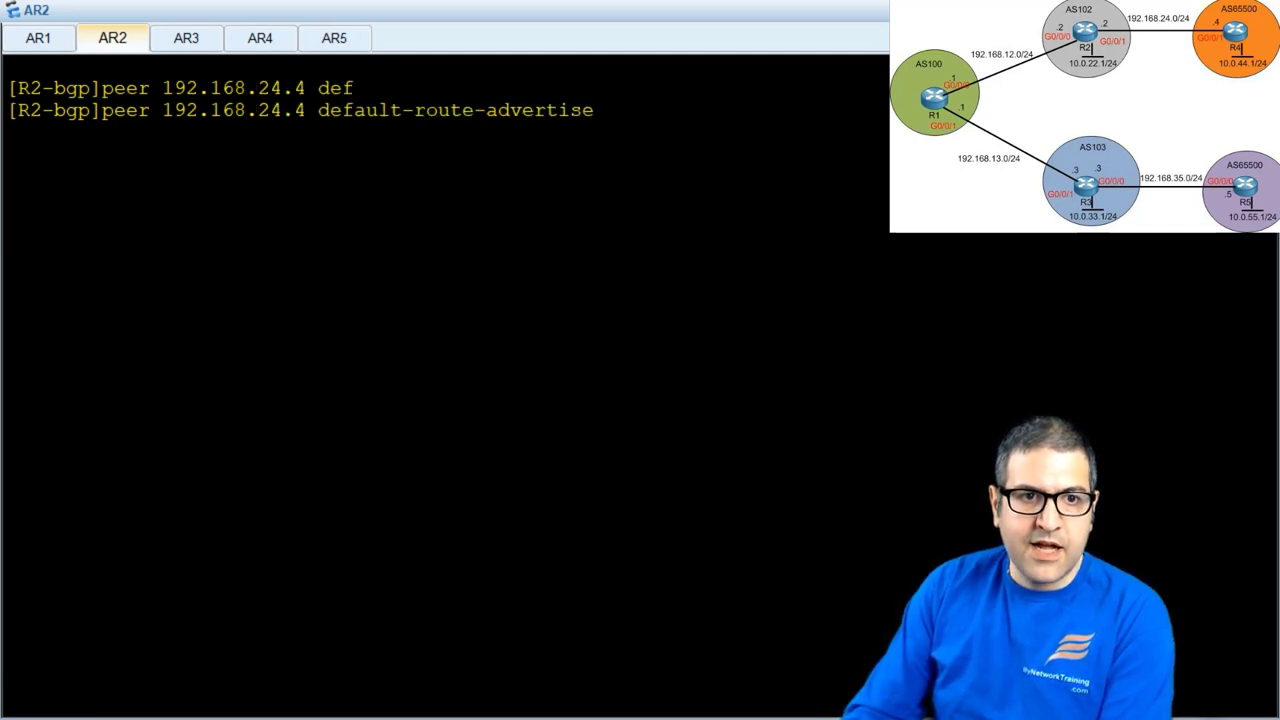
{"action": "key", "text": "Return"}
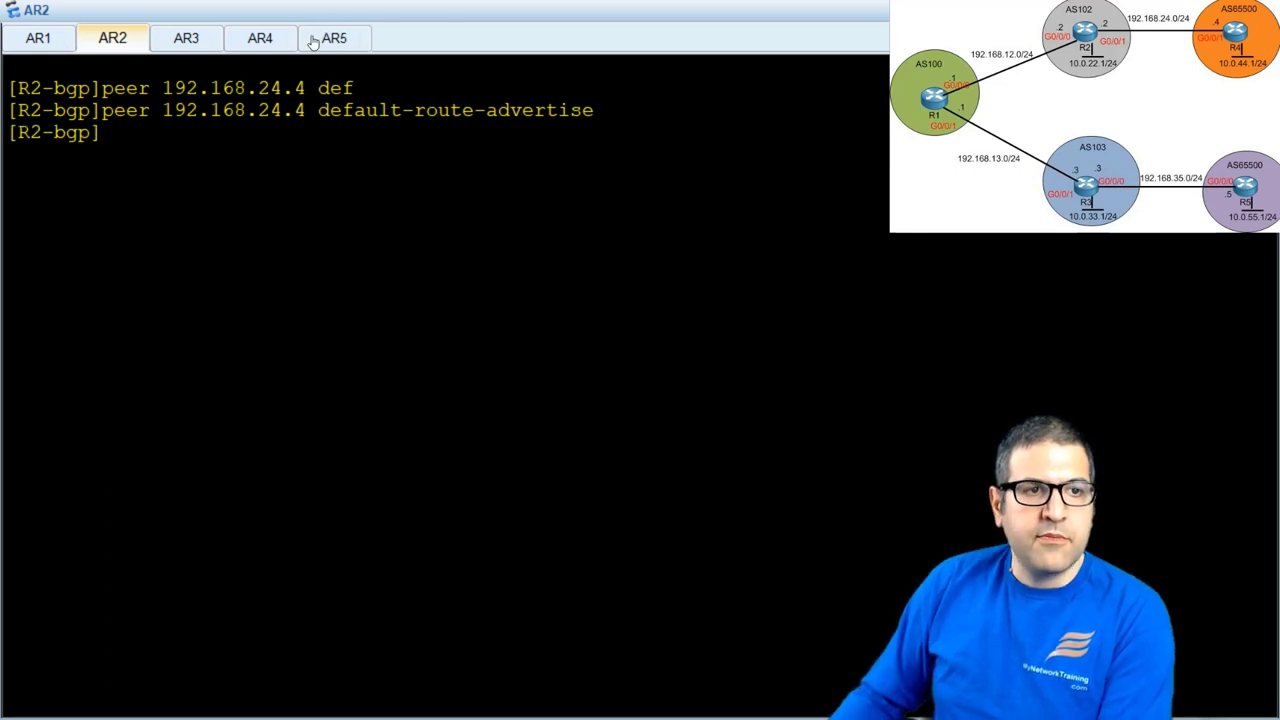
- Resume the R4 console session and display its IP routing table
{"action": "left_click", "coordinate": [262, 40]}
{"action": "key", "text": "Return"}
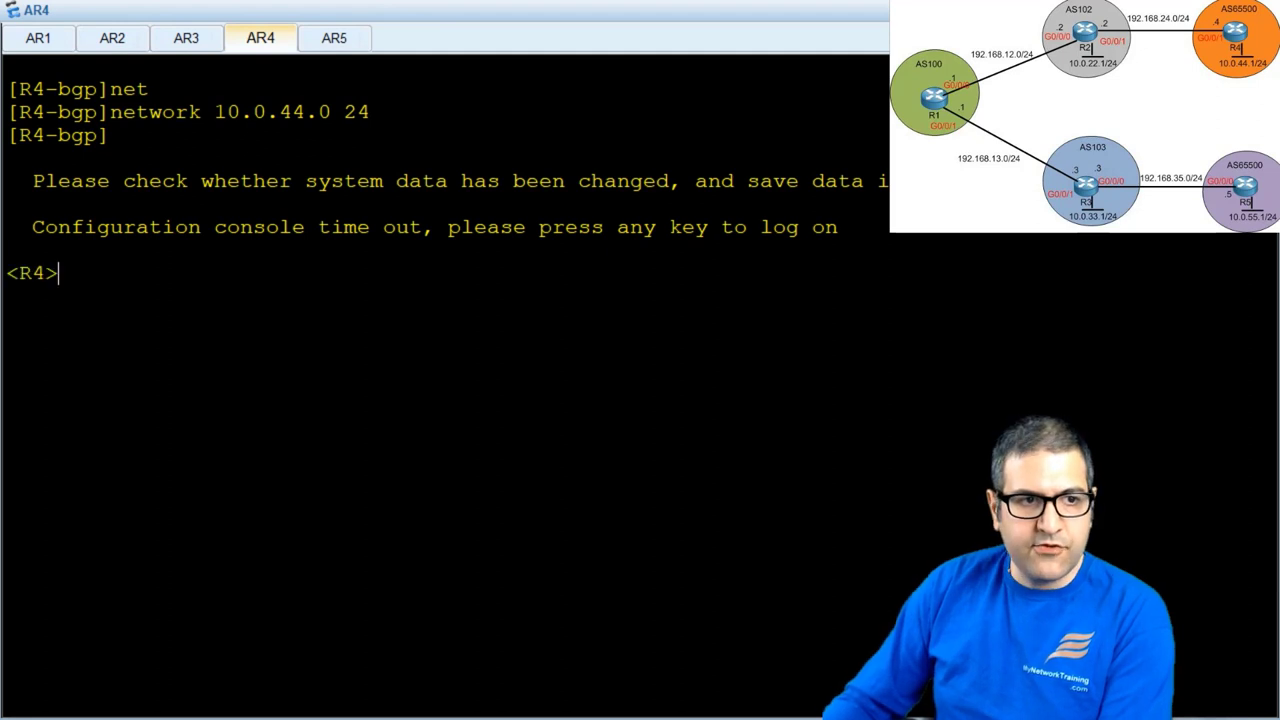
{"action": "type", "text": "dis"}
{"action": "key", "text": "Tab"}
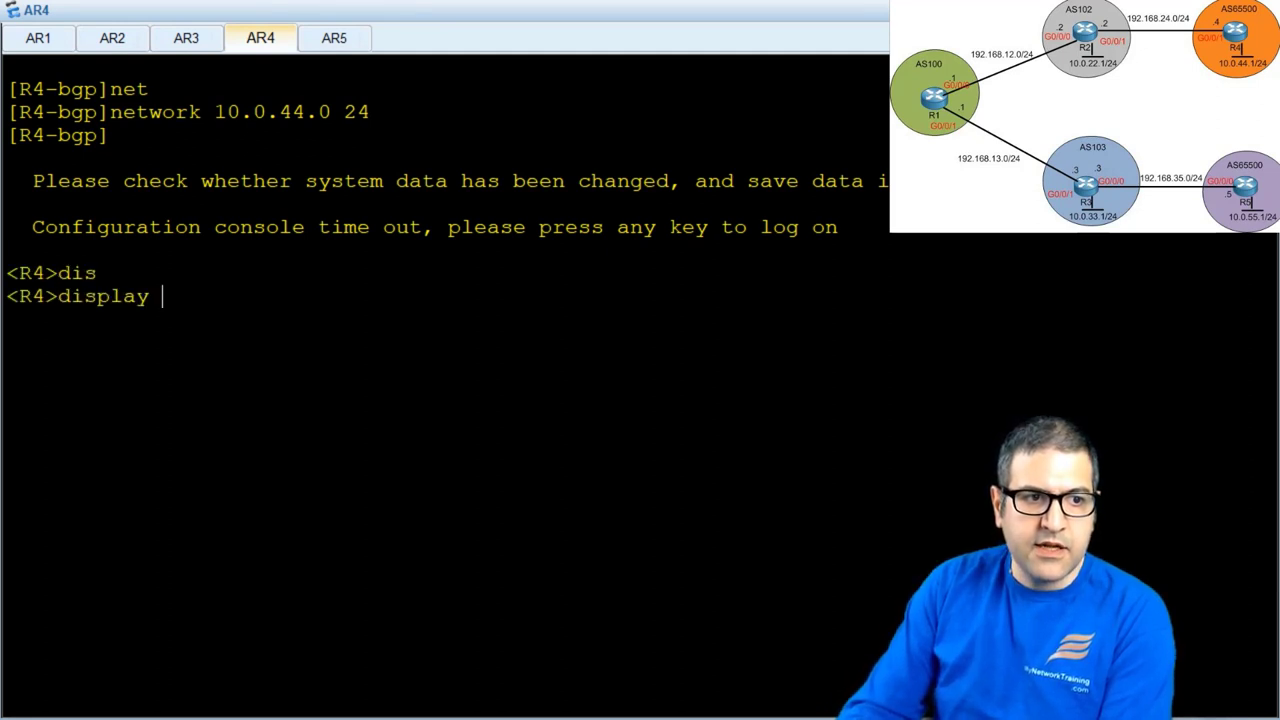
{"action": "type", "text": "ip rou"}
{"action": "key", "text": "Tab"}
{"action": "key", "text": "Return"}
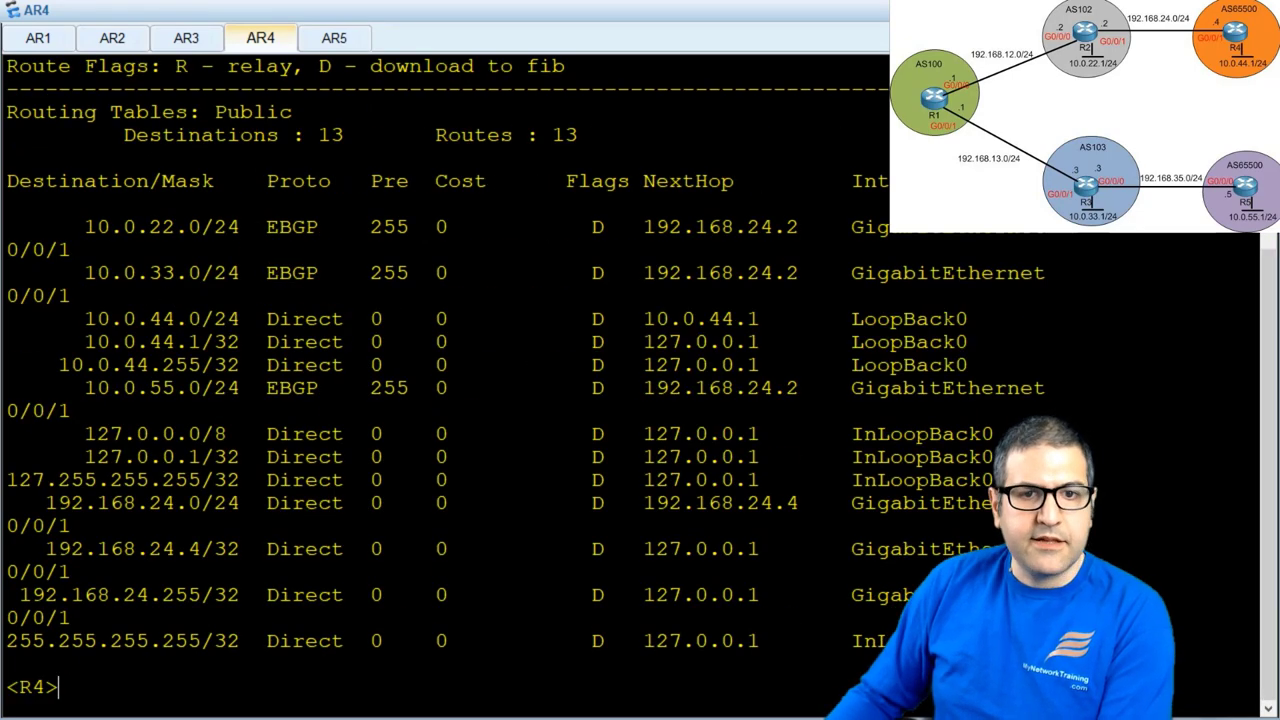
- Clear the R3 console, enter the bgp 103 view, and advertise the default route to peer 192.168.35.5 with default-route-advertise
{"action": "left_click", "coordinate": [190, 42]}
{"action": "right_click", "coordinate": [386, 201]}
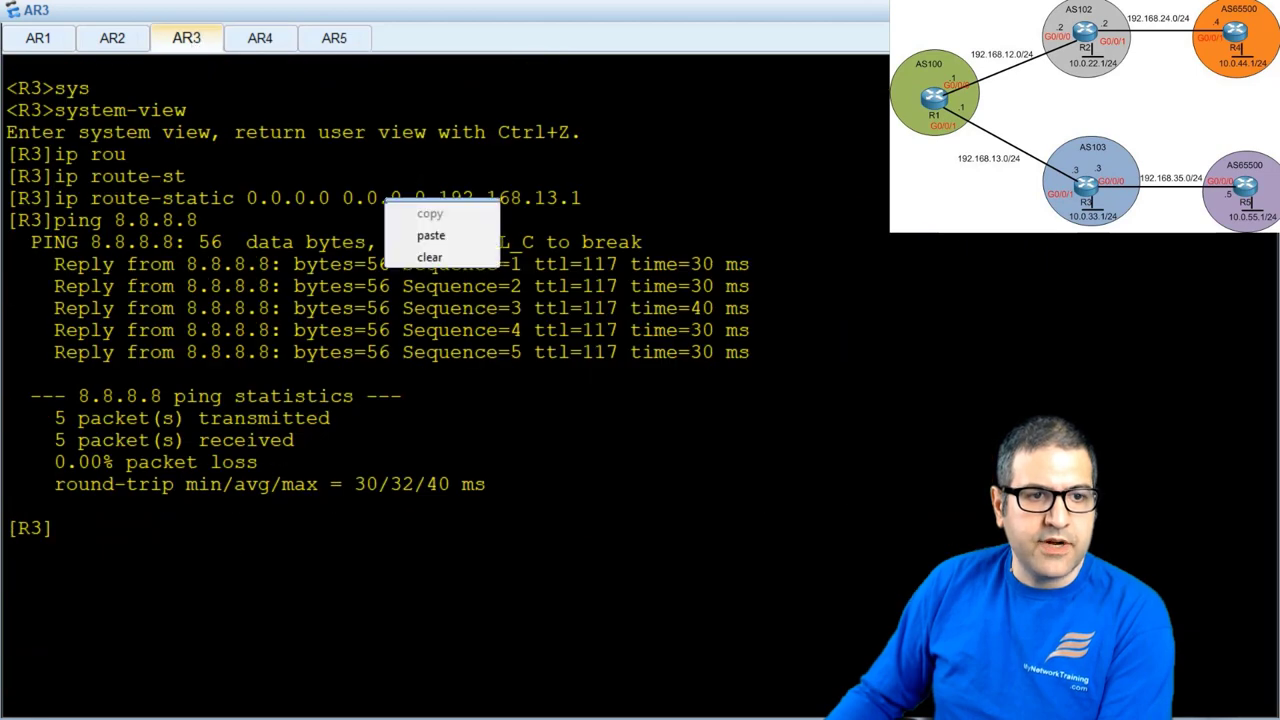
{"action": "left_click", "coordinate": [440, 257]}
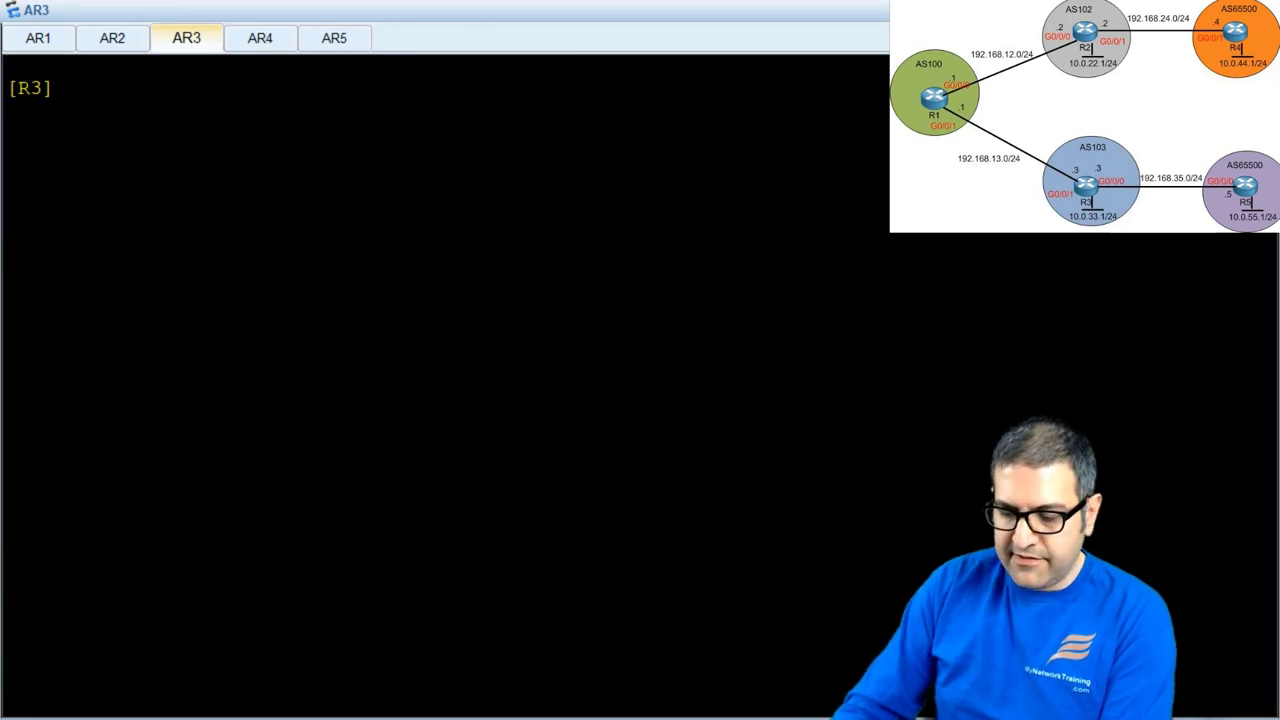
{"action": "type", "text": "bgp 103"}
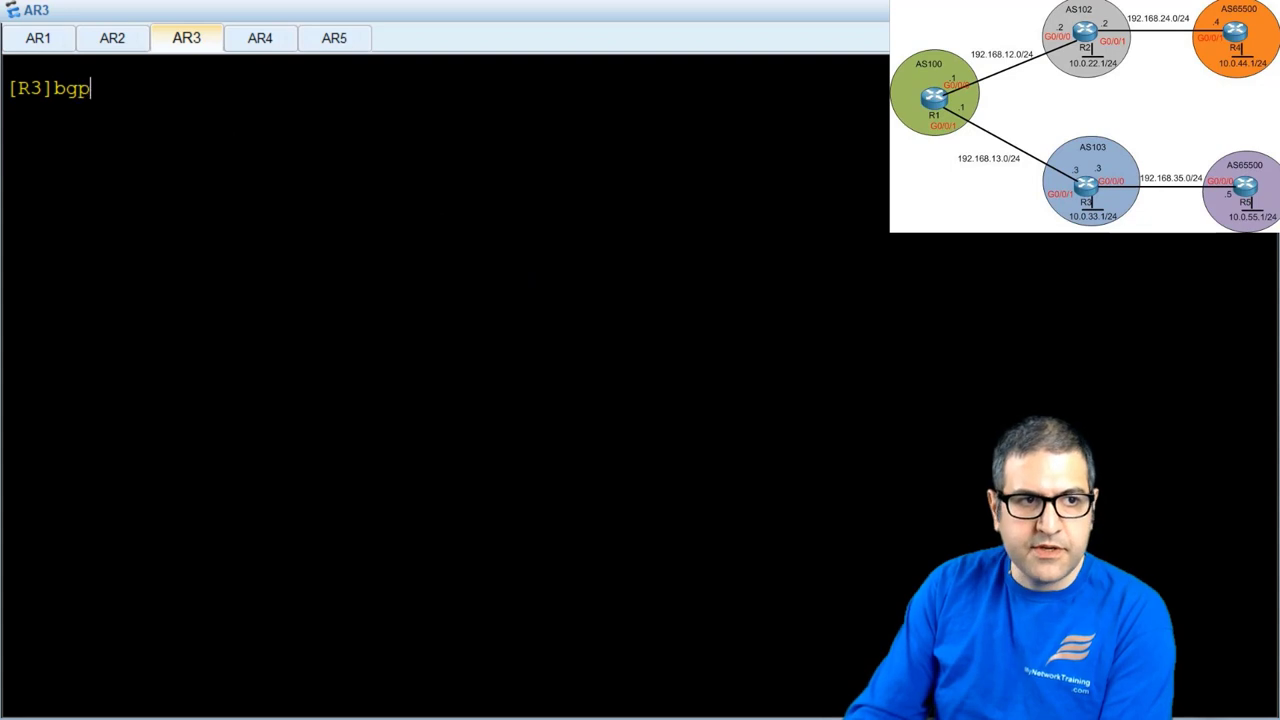
{"action": "key", "text": "Return"}
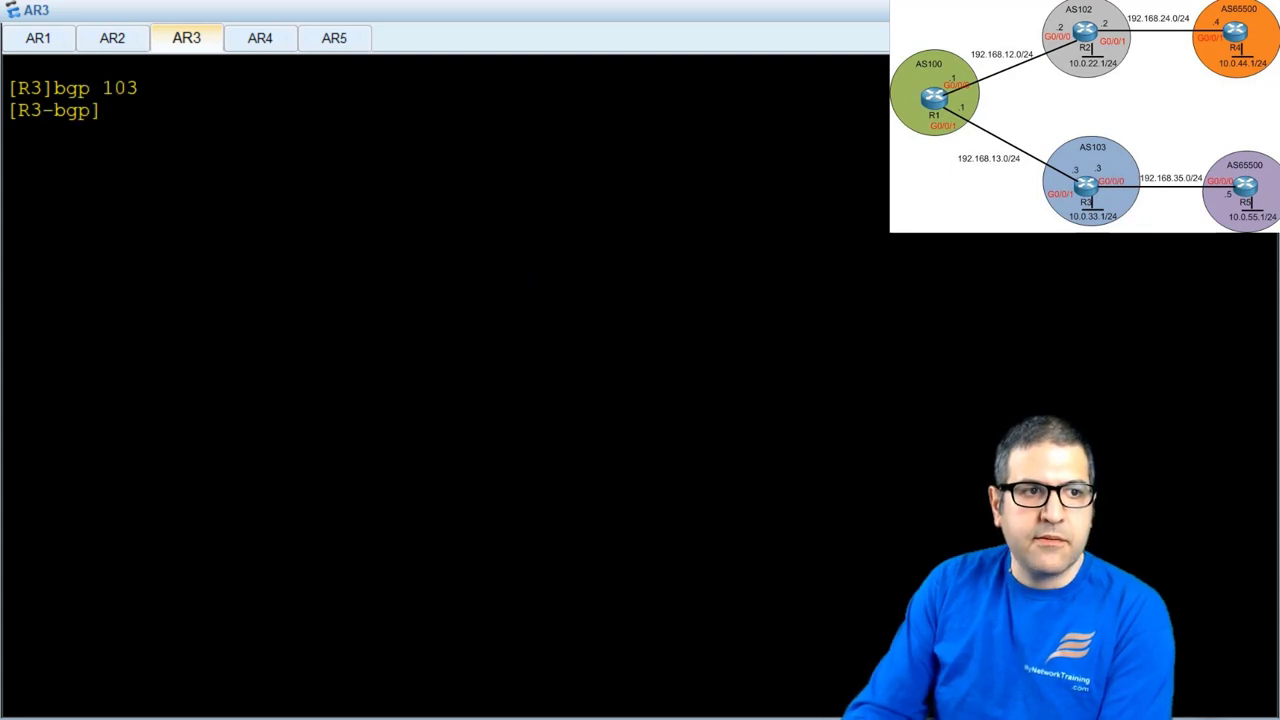
{"action": "type", "text": "peer 192.1"}
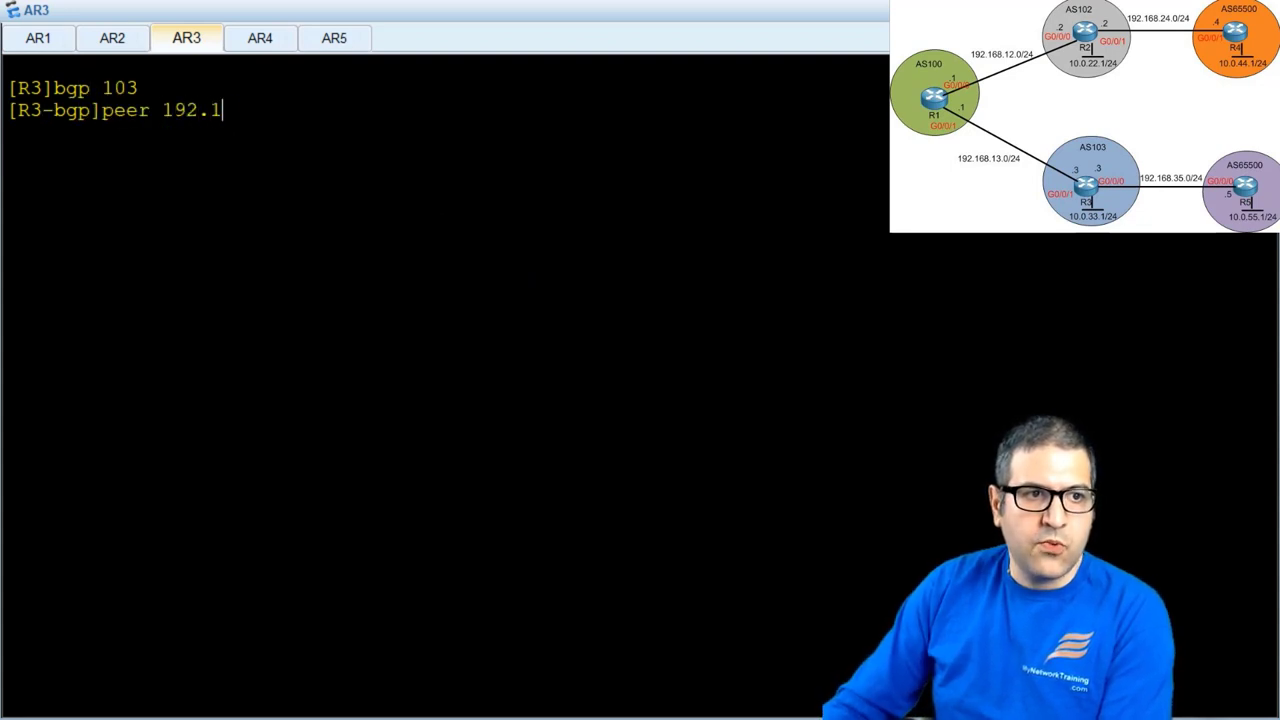
{"action": "type", "text": "68."}
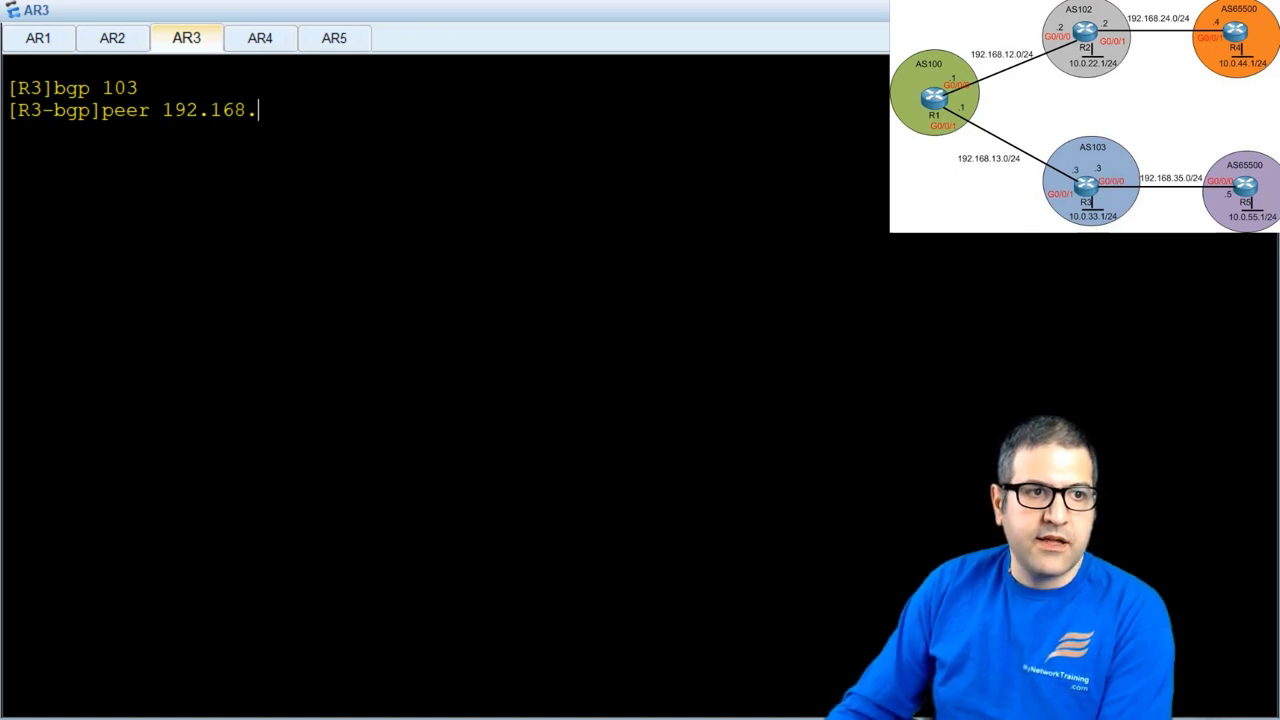
{"action": "type", "text": "35.5 de"}
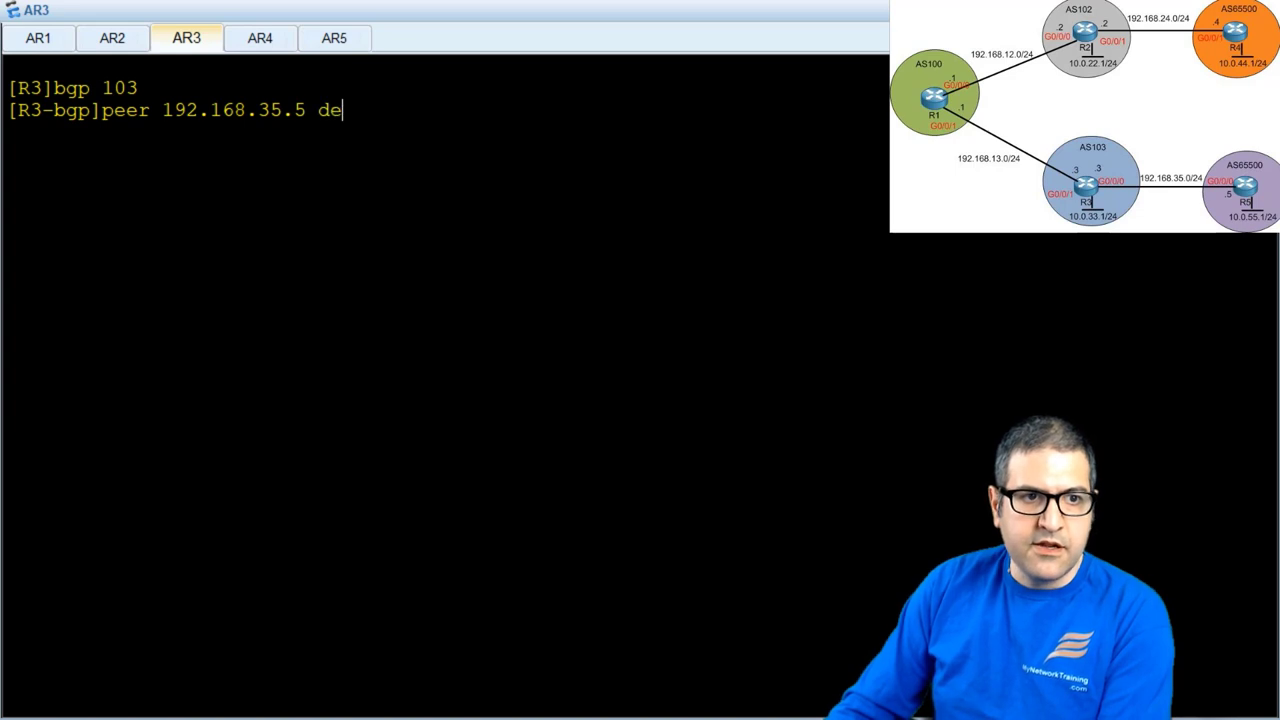
{"action": "key", "text": "Tab"}
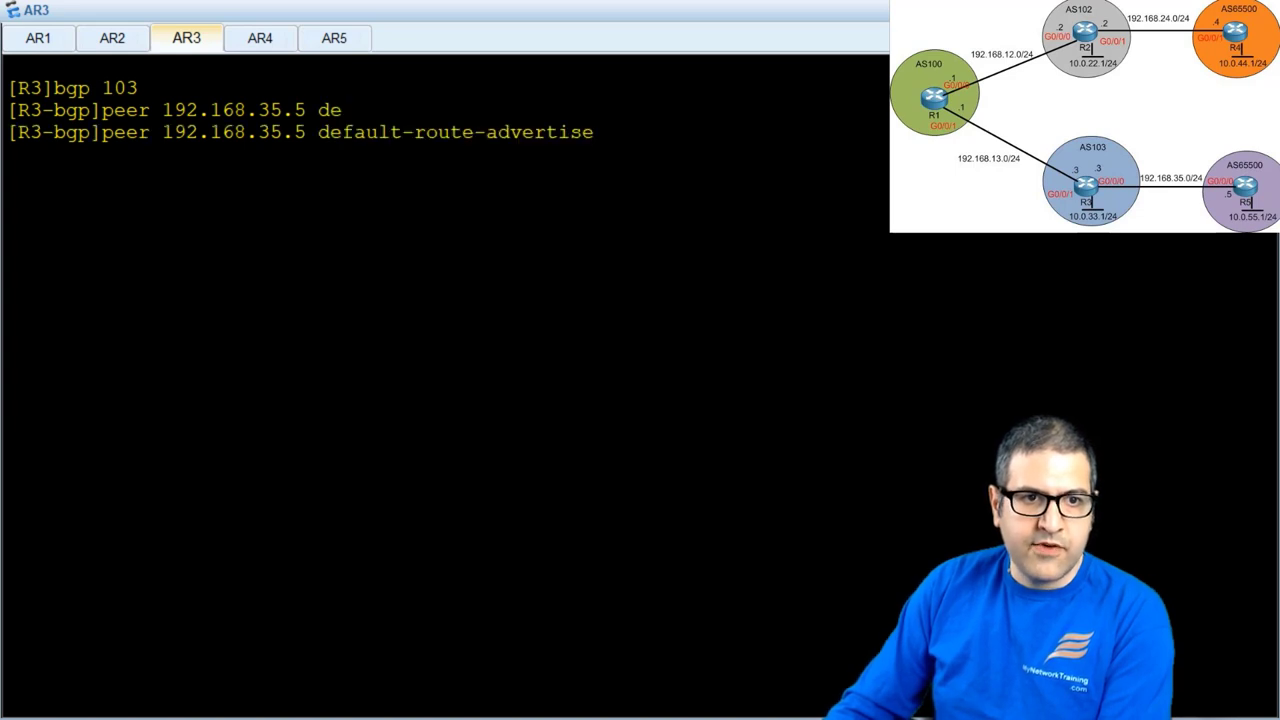
{"action": "key", "text": "Return"}
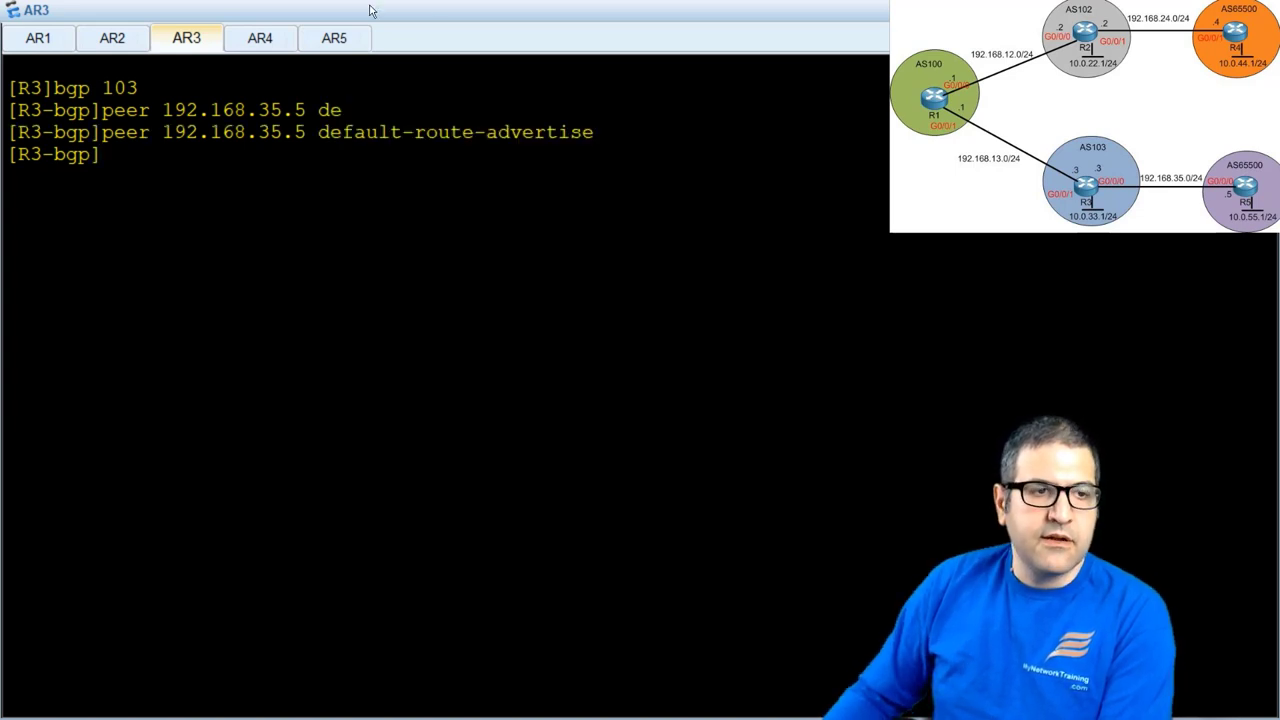
- Display R4's IP routing table again, examine the 0.0.0.0/0 entry and its protocol, and clear the console
{"action": "left_click", "coordinate": [272, 40]}
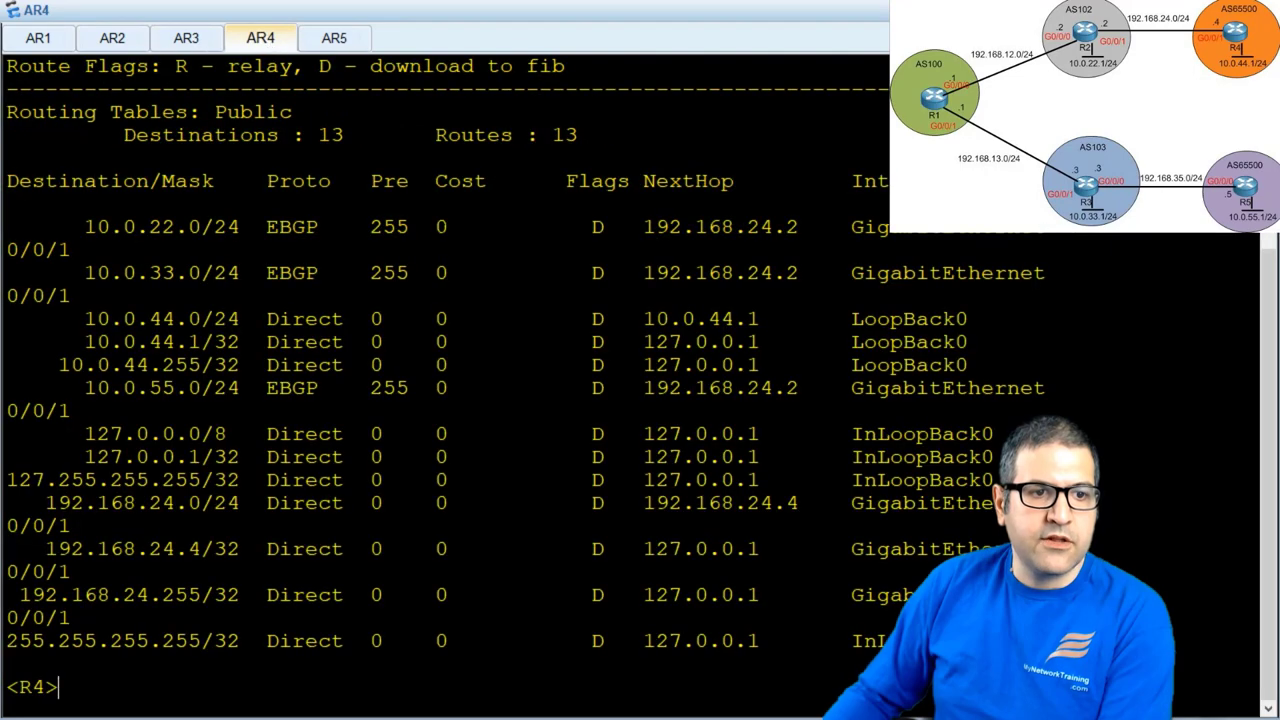
{"action": "key", "text": "Up"}
{"action": "key", "text": "Return"}
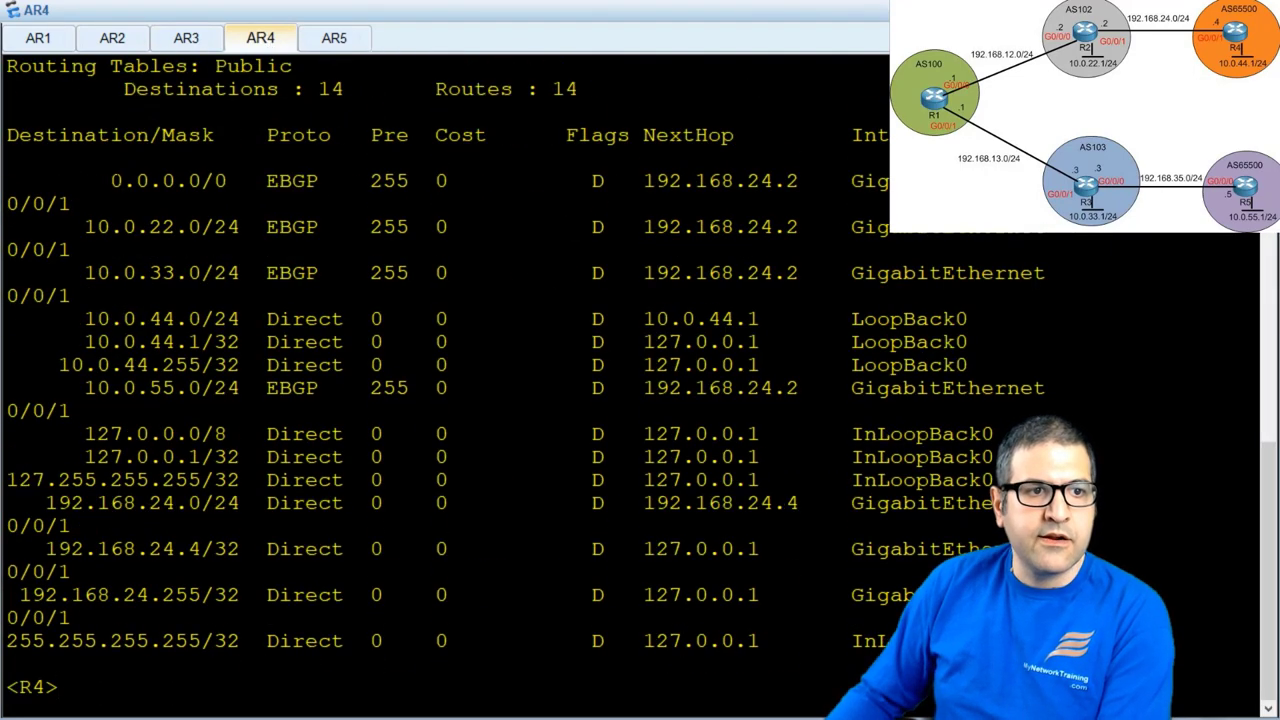
{"action": "left_click_drag", "start_coordinate": [108, 181], "coordinate": [322, 178]}
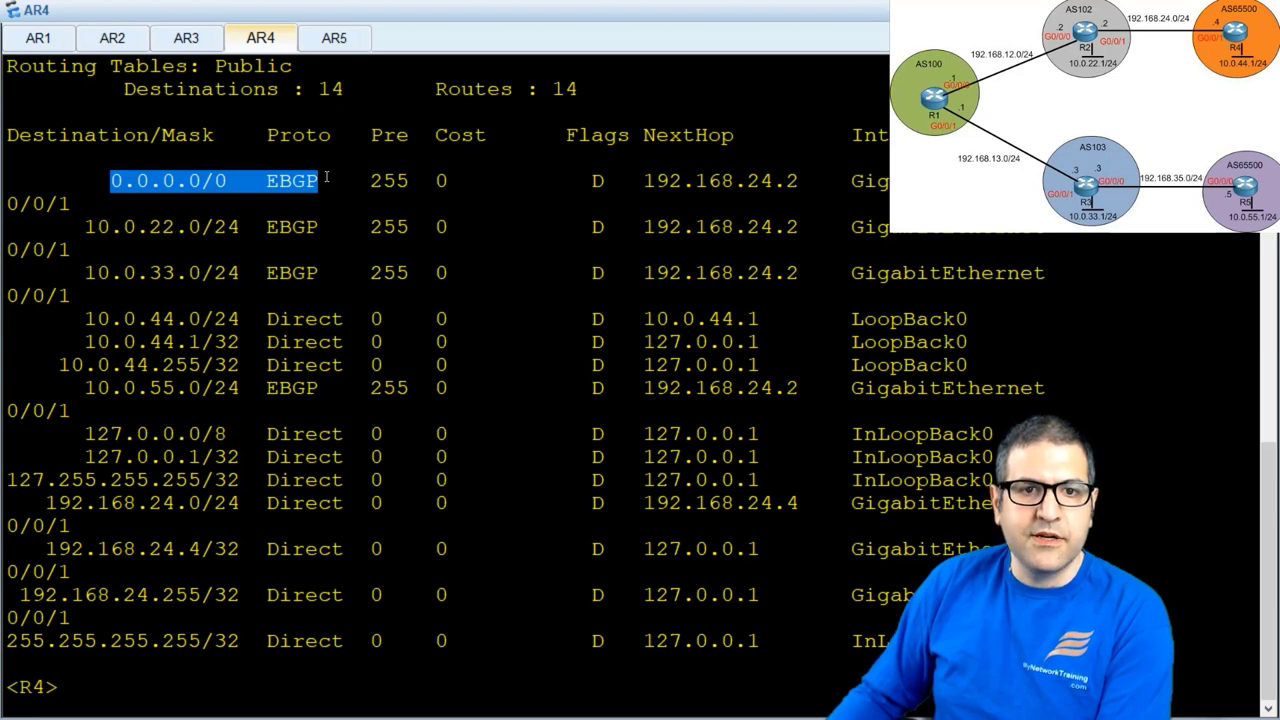
{"action": "right_click", "coordinate": [430, 310]}
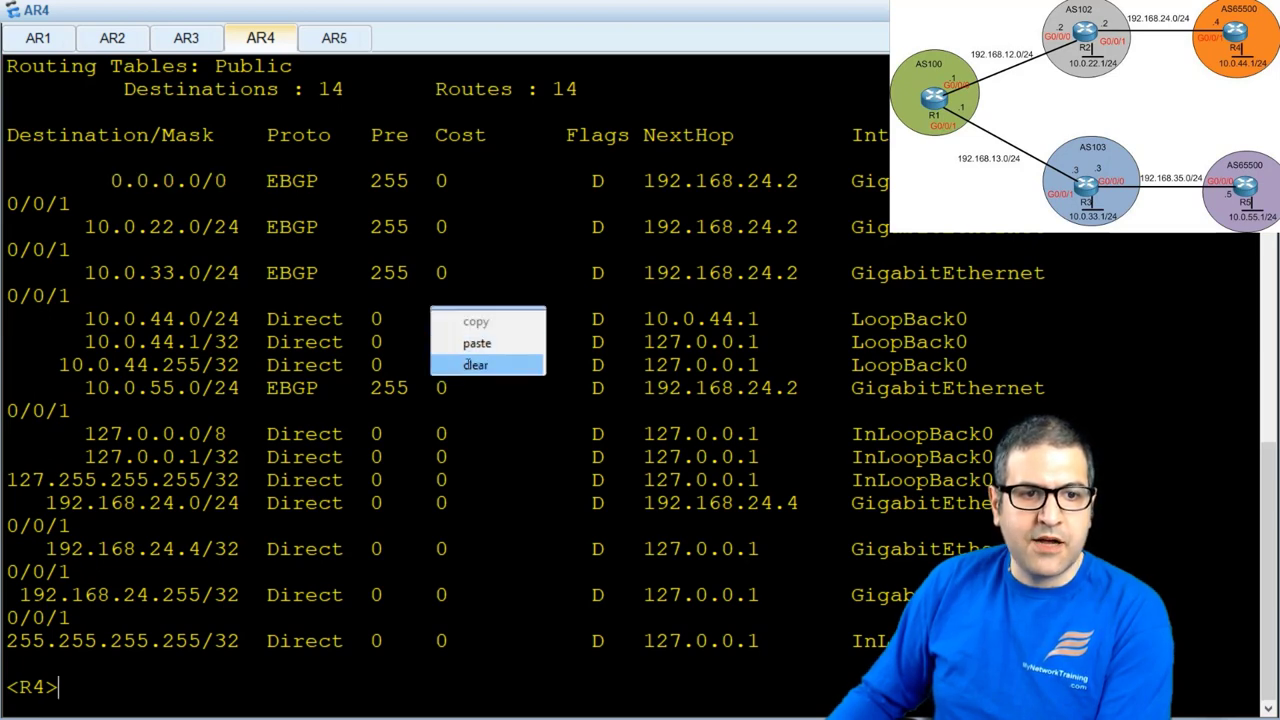
{"action": "left_click", "coordinate": [470, 364]}
{"action": "key", "text": "Return"}
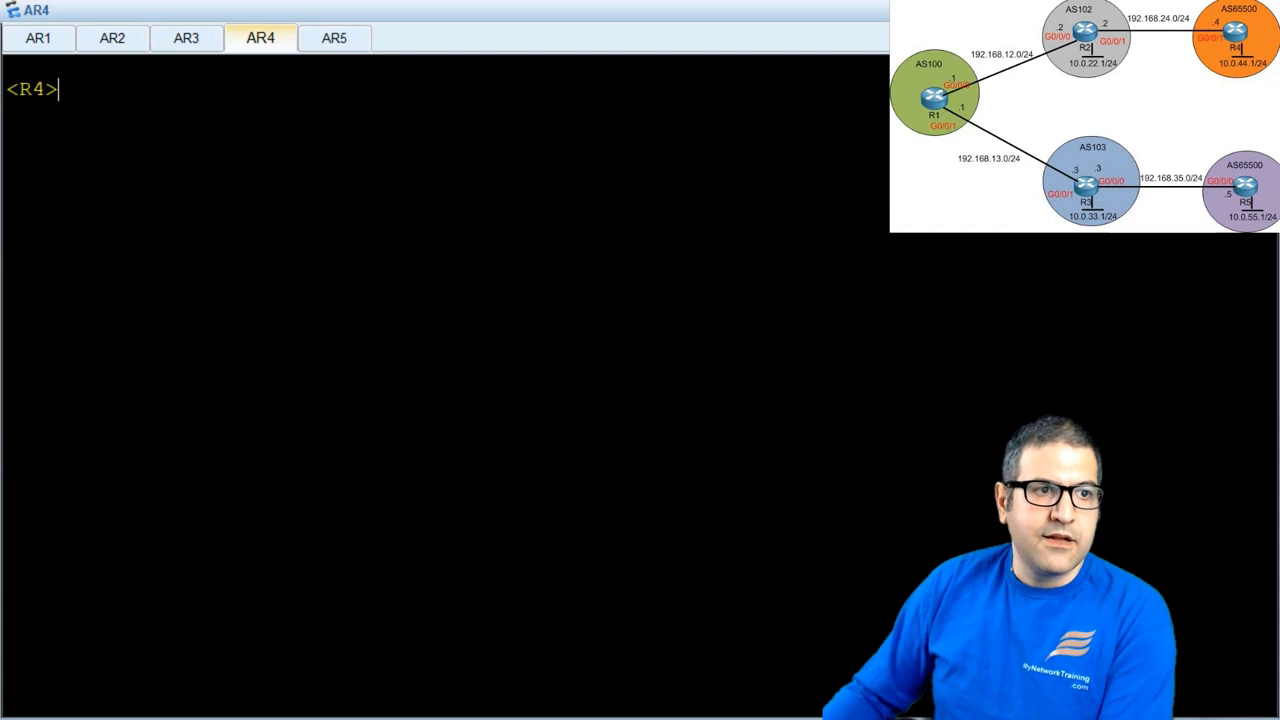
- Resume the R5 console session and display its BGP routing table
{"action": "left_click", "coordinate": [346, 41]}
{"action": "key", "text": "Return"}
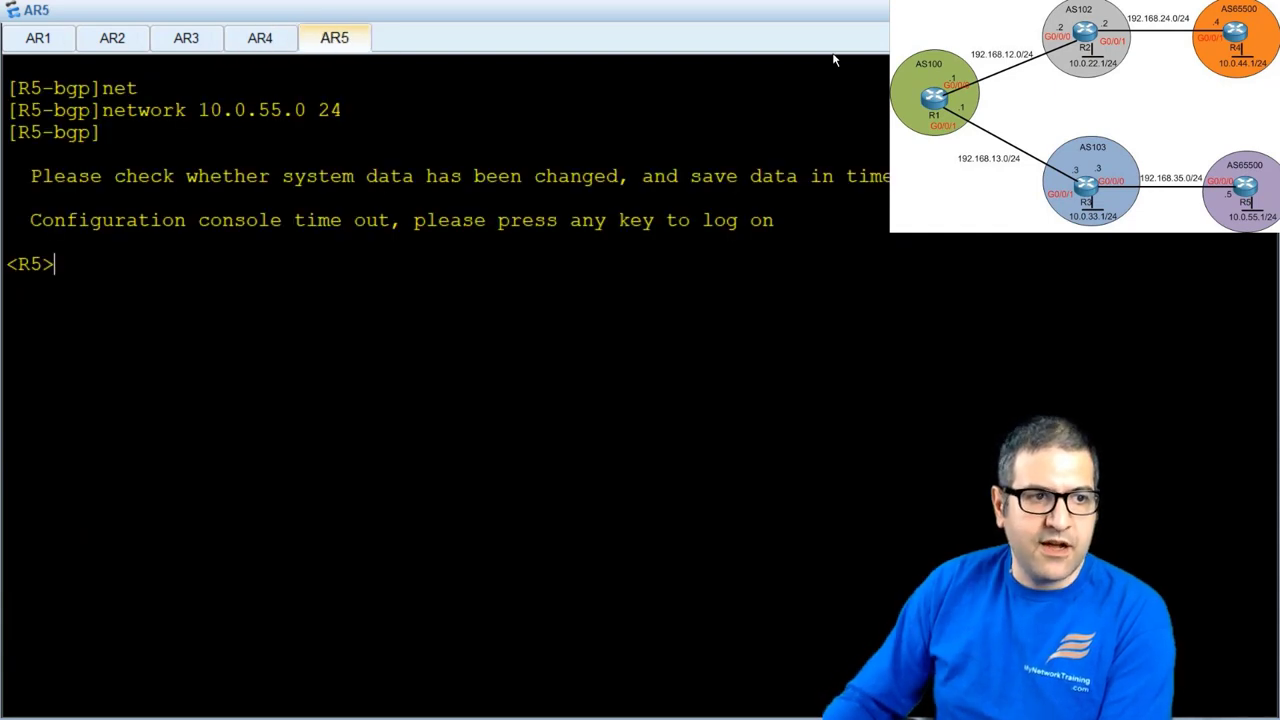
{"action": "type", "text": "dis"}
{"action": "key", "text": "Tab"}
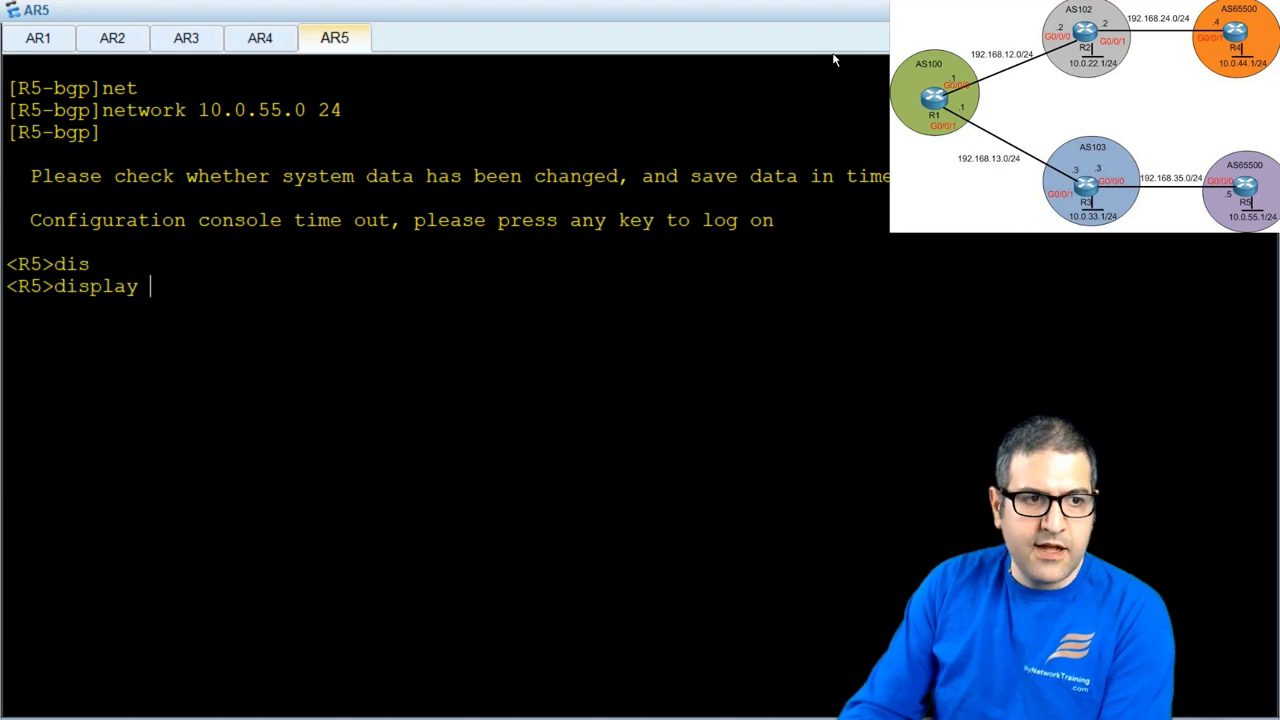
{"action": "type", "text": "bgp rou"}
{"action": "key", "text": "Tab"}
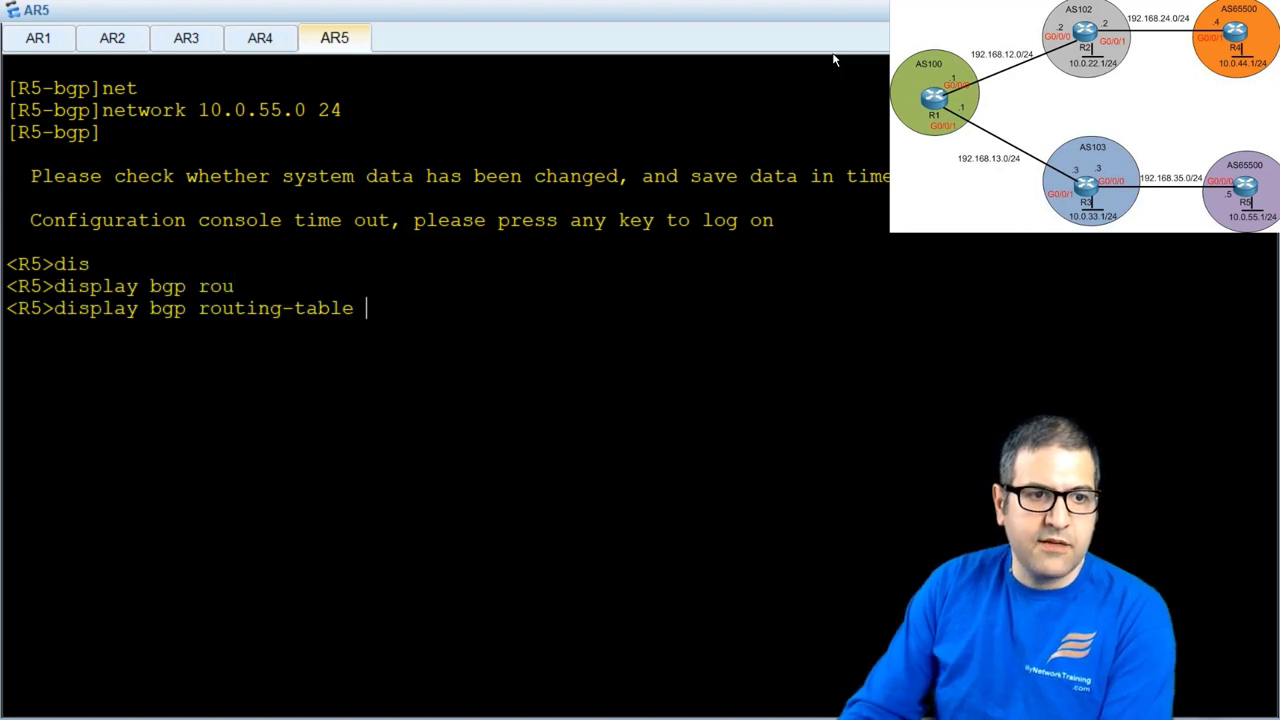
{"action": "key", "text": "Return"}
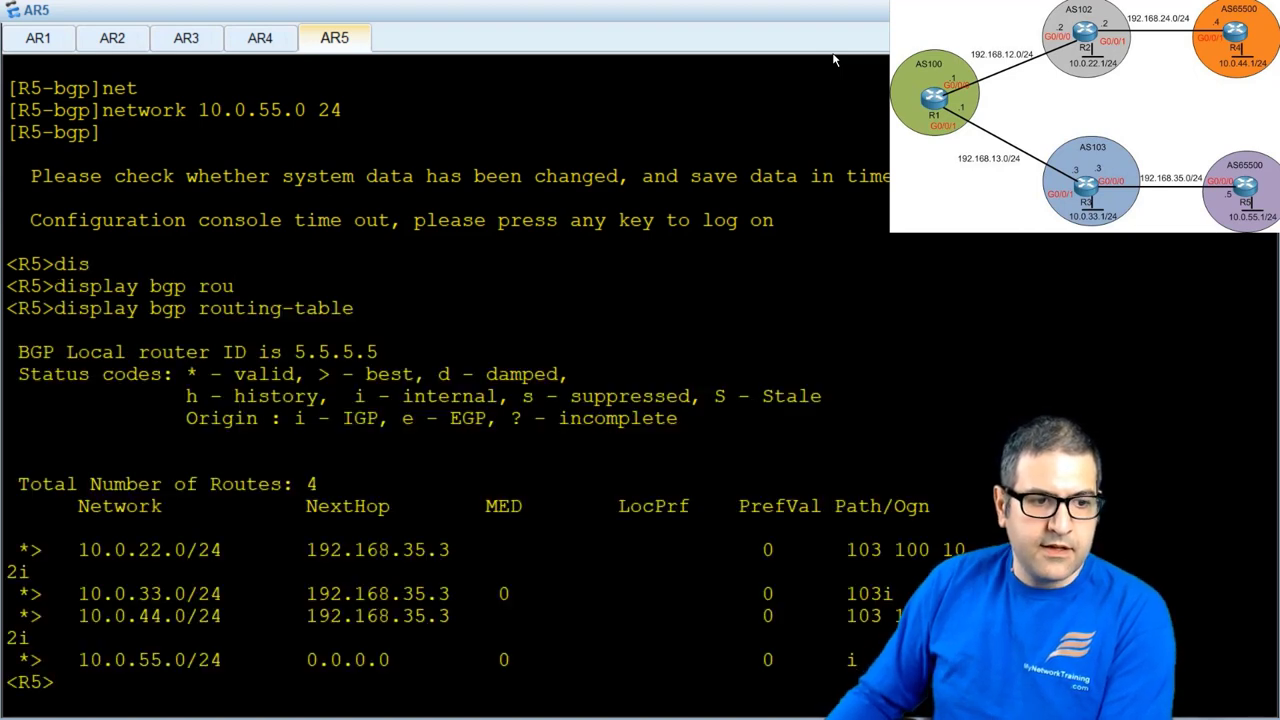
- Display R5's IP routing table and examine the 0.0.0.0/0 entry
{"action": "type", "text": "dis"}
{"action": "key", "text": "Tab"}
{"action": "type", "text": "i"}
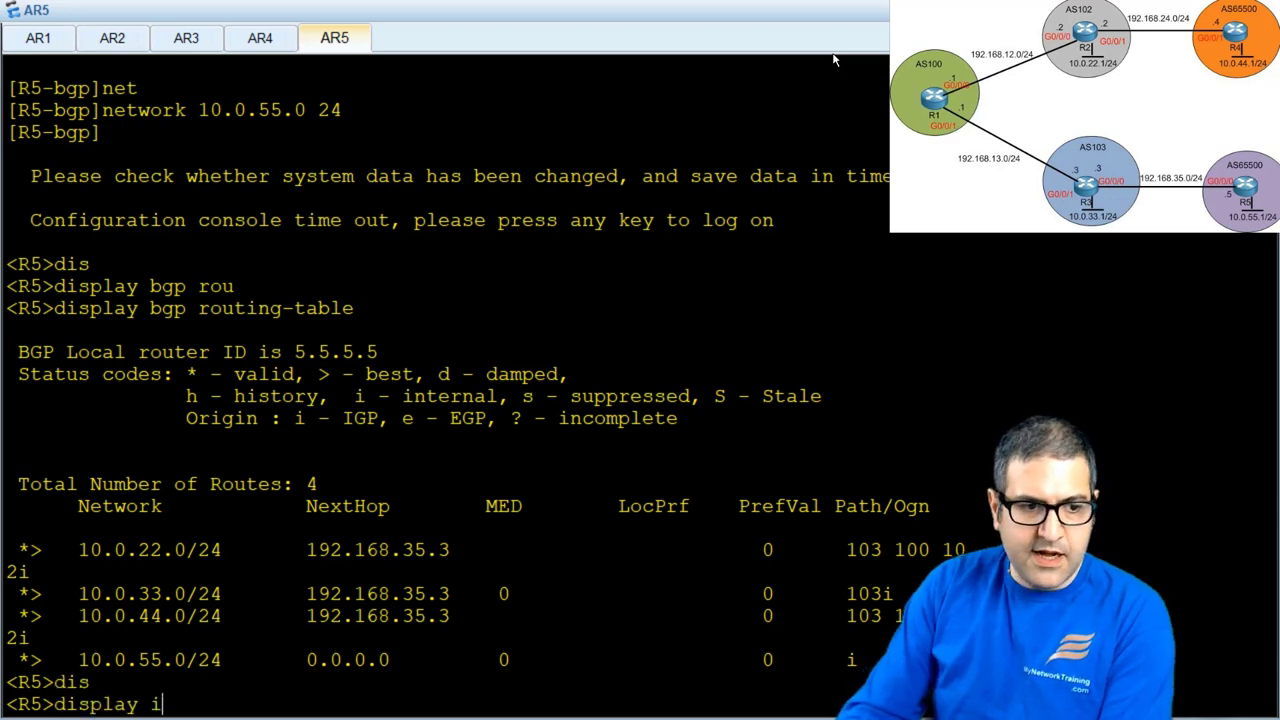
{"action": "type", "text": "p rou"}
{"action": "key", "text": "Tab"}
{"action": "key", "text": "Return"}
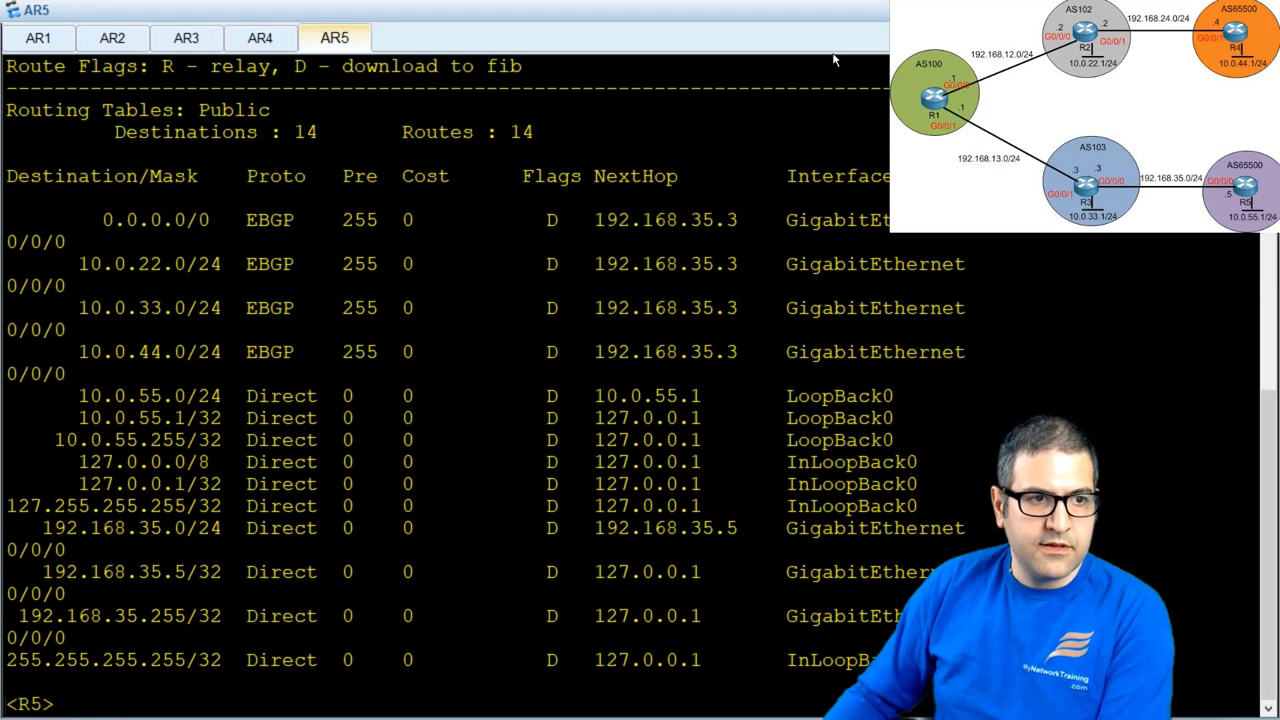
{"action": "left_click_drag", "start_coordinate": [103, 219], "coordinate": [890, 220]}
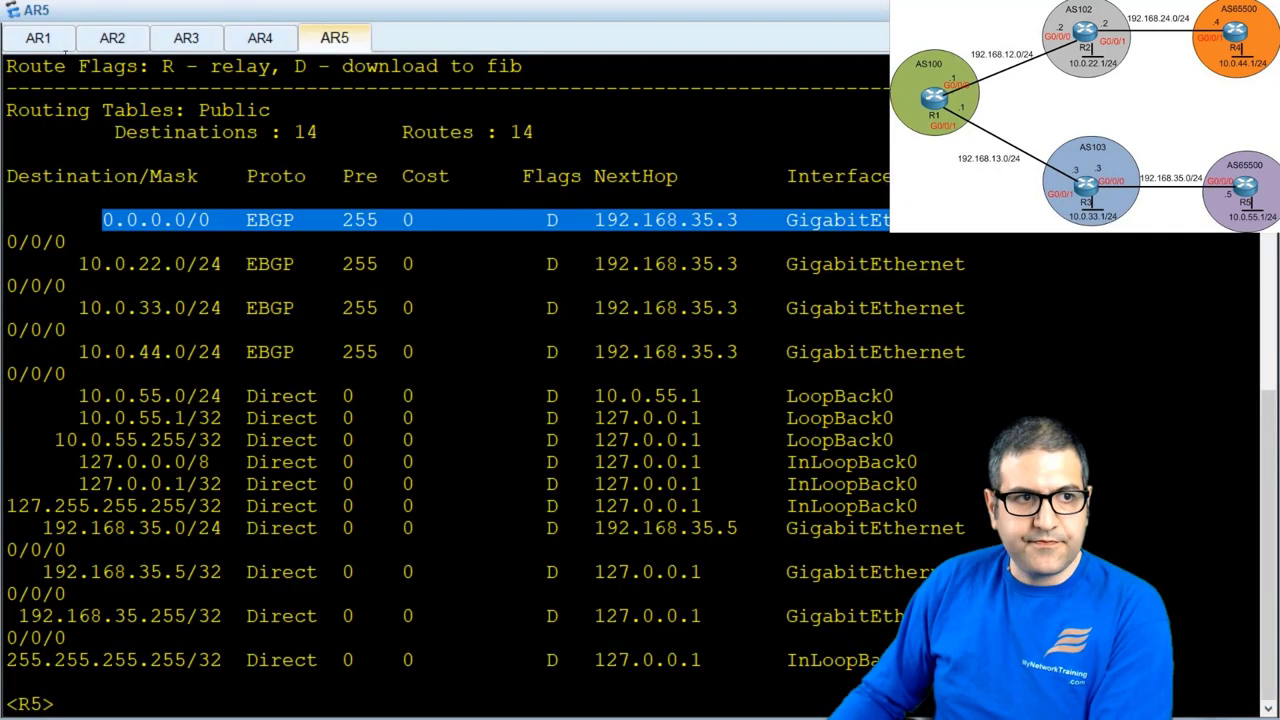
- Resume the R1 console session and begin a display command at its prompt
{"action": "left_click", "coordinate": [51, 36]}
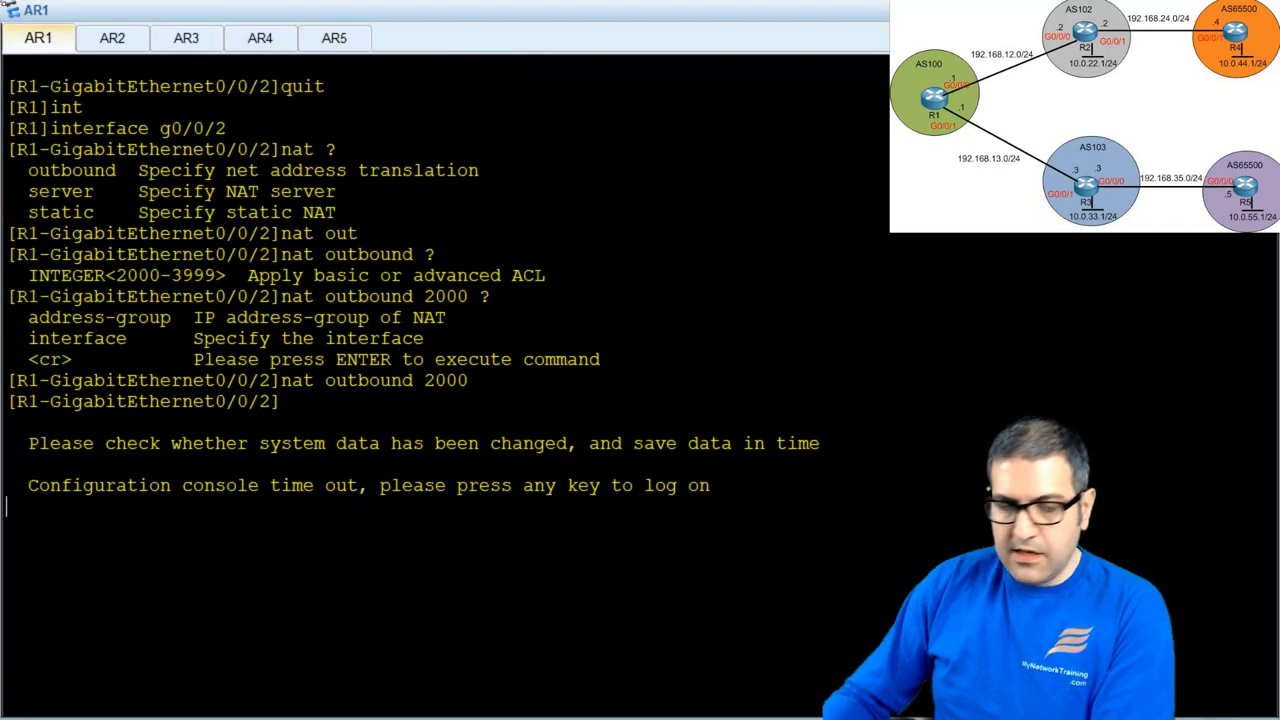
{"action": "key", "text": "Return"}
{"action": "type", "text": "dis"}
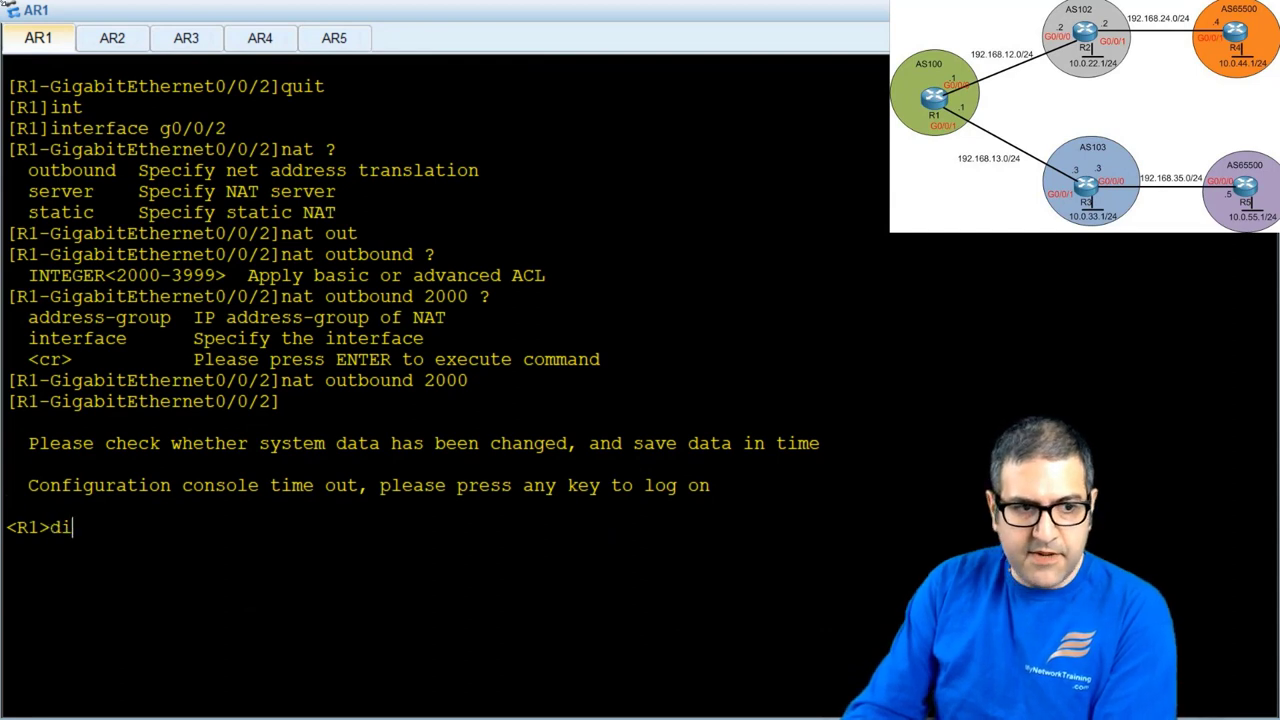
{"action": "key", "text": "Tab"}
{"action": "type", "text": "ip rou"}
{"action": "key", "text": "Tab"}
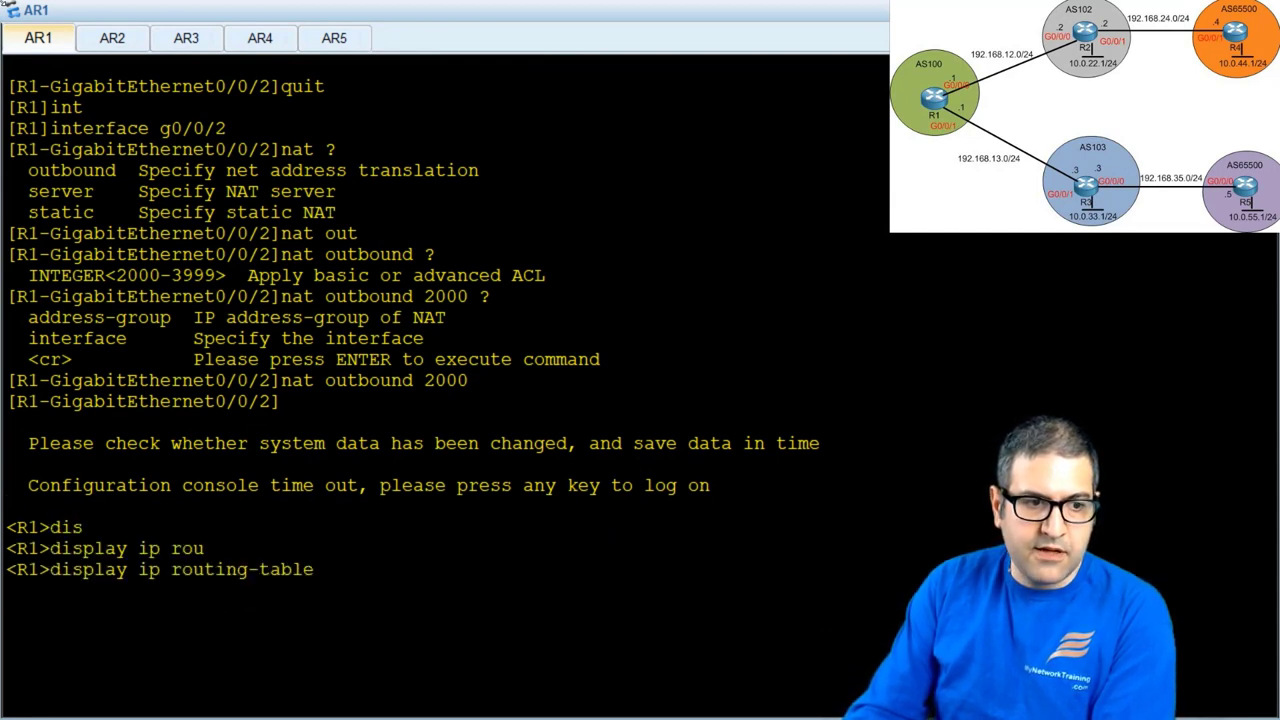
{"action": "key", "text": "BackSpace"}
{"action": "key", "text": "BackSpace"}
{"action": "key", "text": "BackSpace"}
{"action": "key", "text": "BackSpace"}
{"action": "key", "text": "BackSpace"}
{"action": "key", "text": "BackSpace"}
{"action": "key", "text": "BackSpace"}
{"action": "key", "text": "BackSpace"}
{"action": "key", "text": "BackSpace"}
{"action": "key", "text": "BackSpace"}
{"action": "key", "text": "BackSpace"}
{"action": "key", "text": "BackSpace"}
{"action": "key", "text": "BackSpace"}
{"action": "key", "text": "BackSpace"}
{"action": "key", "text": "BackSpace"}
{"action": "key", "text": "BackSpace"}
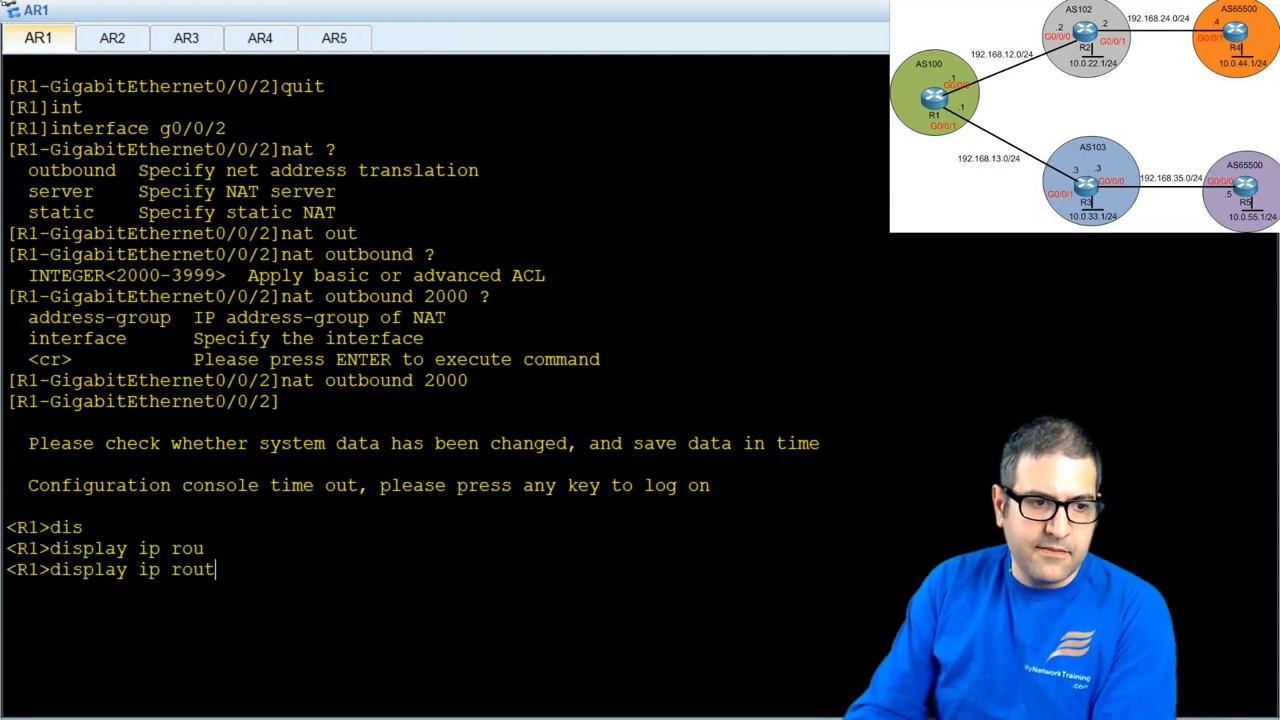
{"action": "key", "text": "BackSpace"}
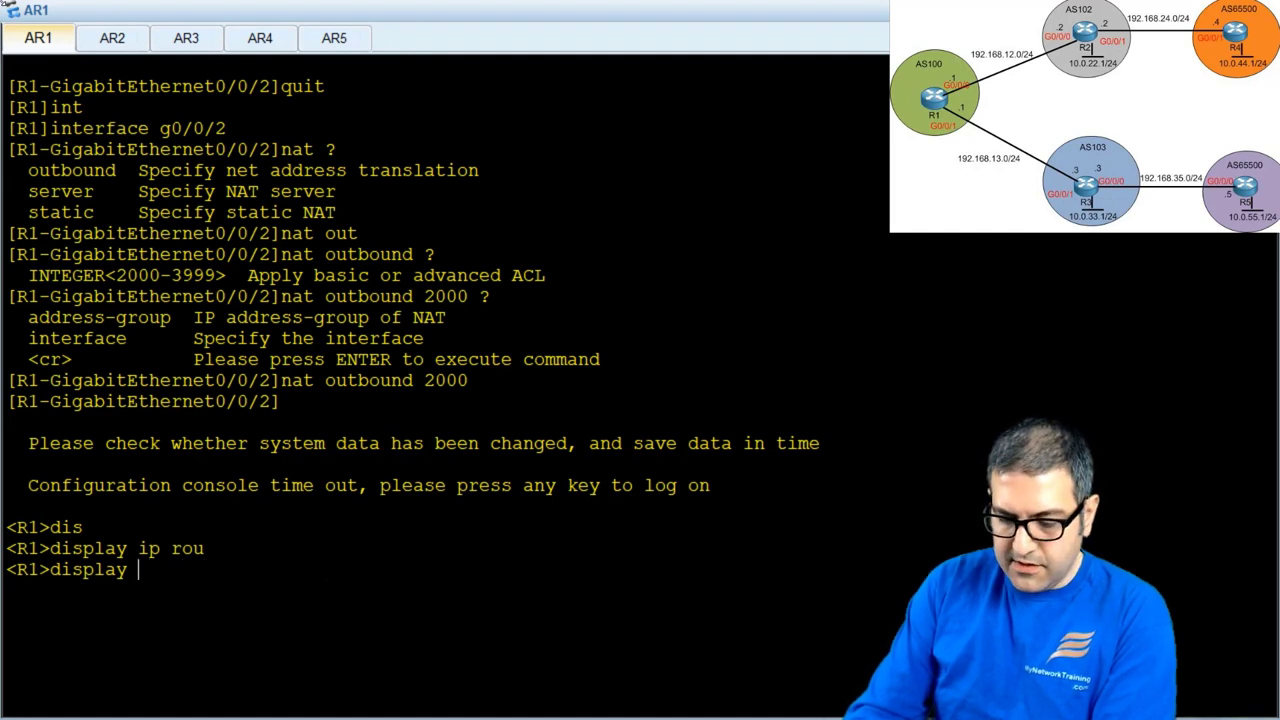
- Display R1's BGP routing table and examine the networks listed in it
{"action": "type", "text": "bgp rou"}
{"action": "key", "text": "Tab"}
{"action": "key", "text": "Return"}
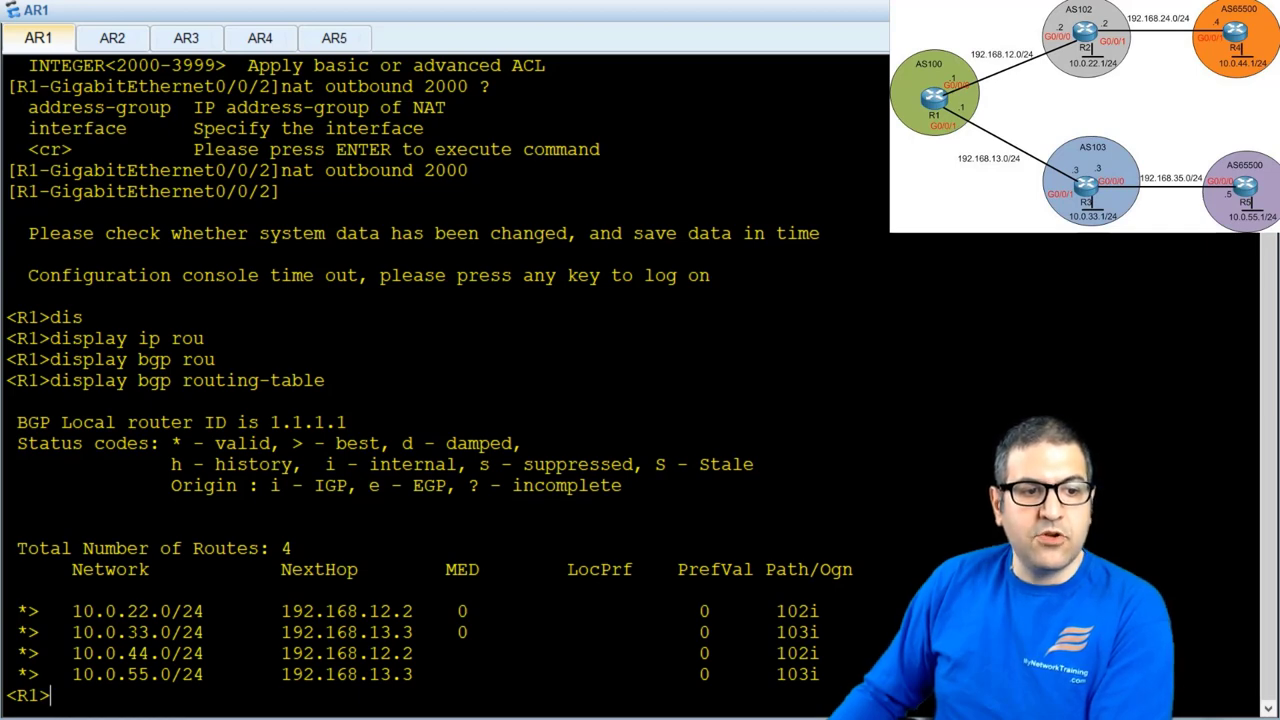
{"action": "left_click_drag", "start_coordinate": [205, 677], "coordinate": [58, 616]}
{"action": "left_click", "coordinate": [135, 635]}
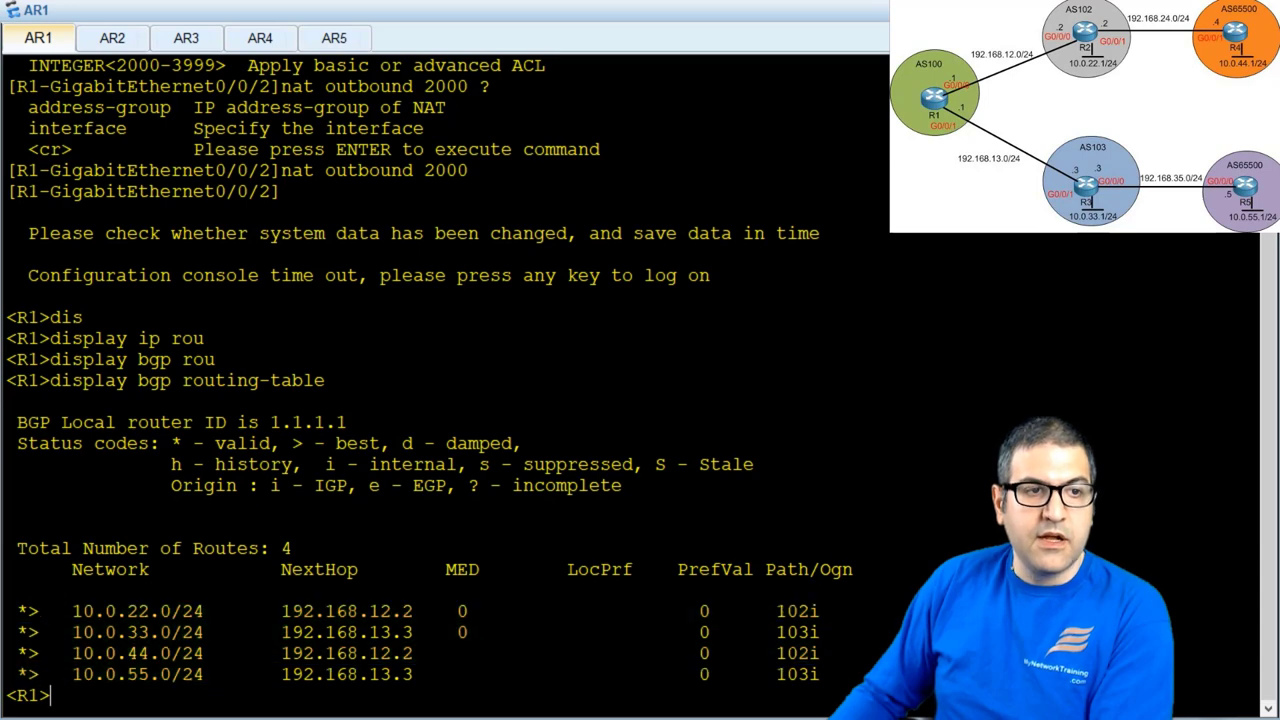
- Ping 8.8.8.8 from the R4 console without specifying a source address
{"action": "left_click", "coordinate": [259, 37]}
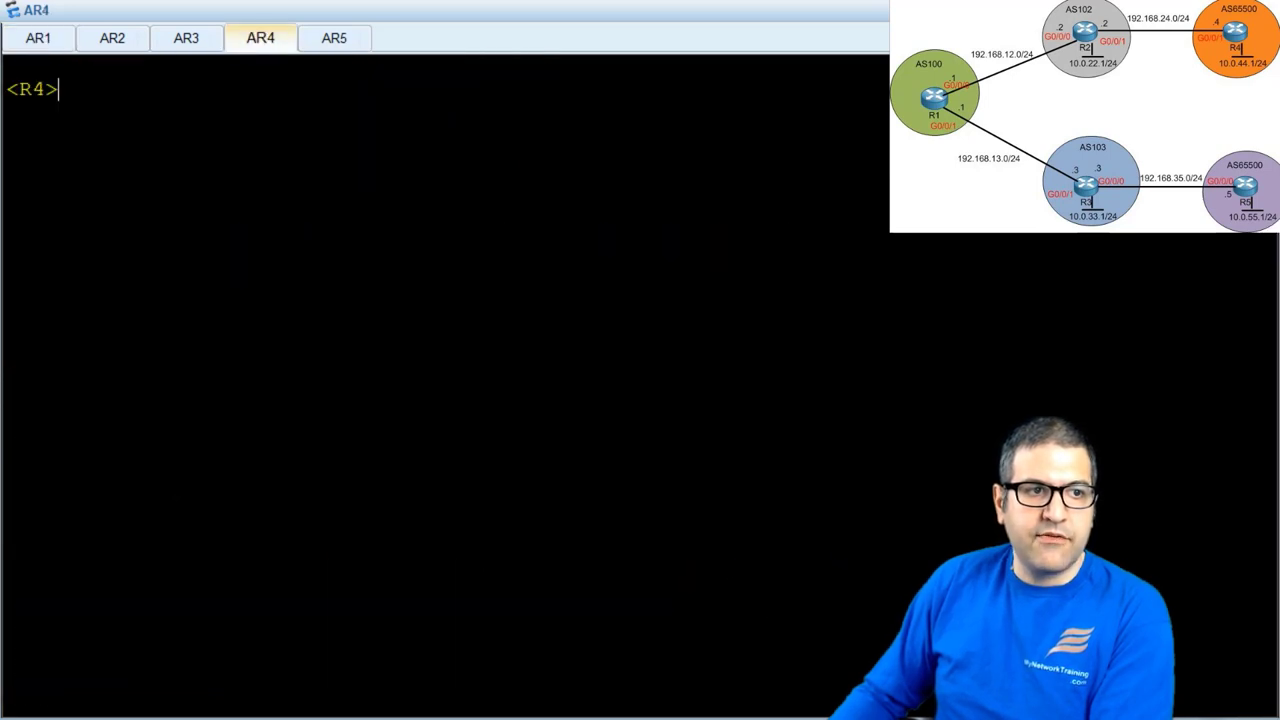
{"action": "type", "text": "pin"}
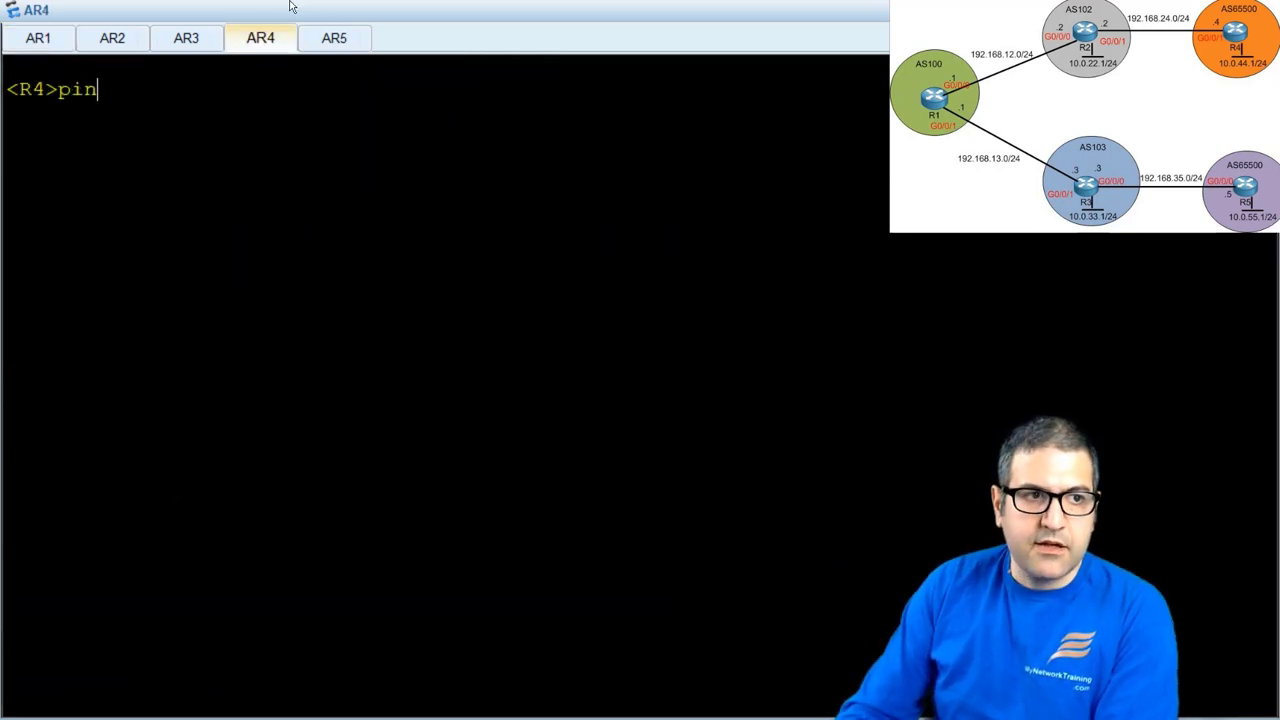
{"action": "type", "text": "g 8.8.8.8"}
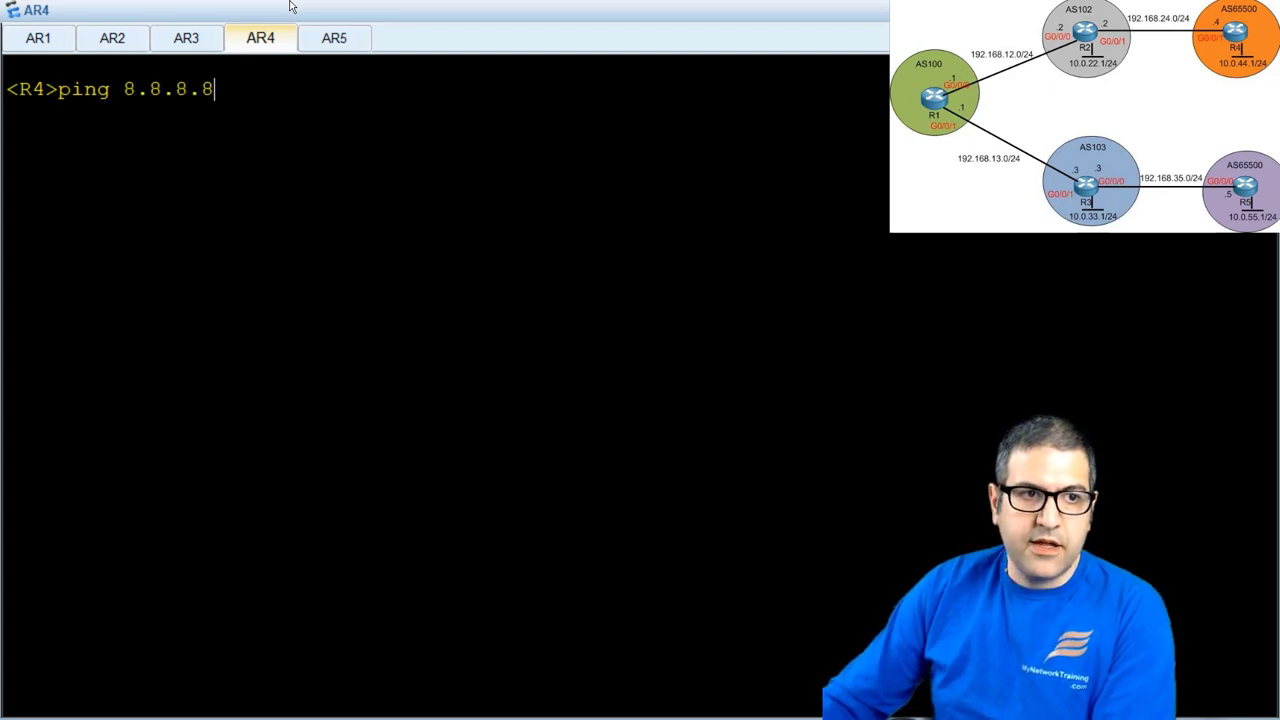
{"action": "key", "text": "Return"}
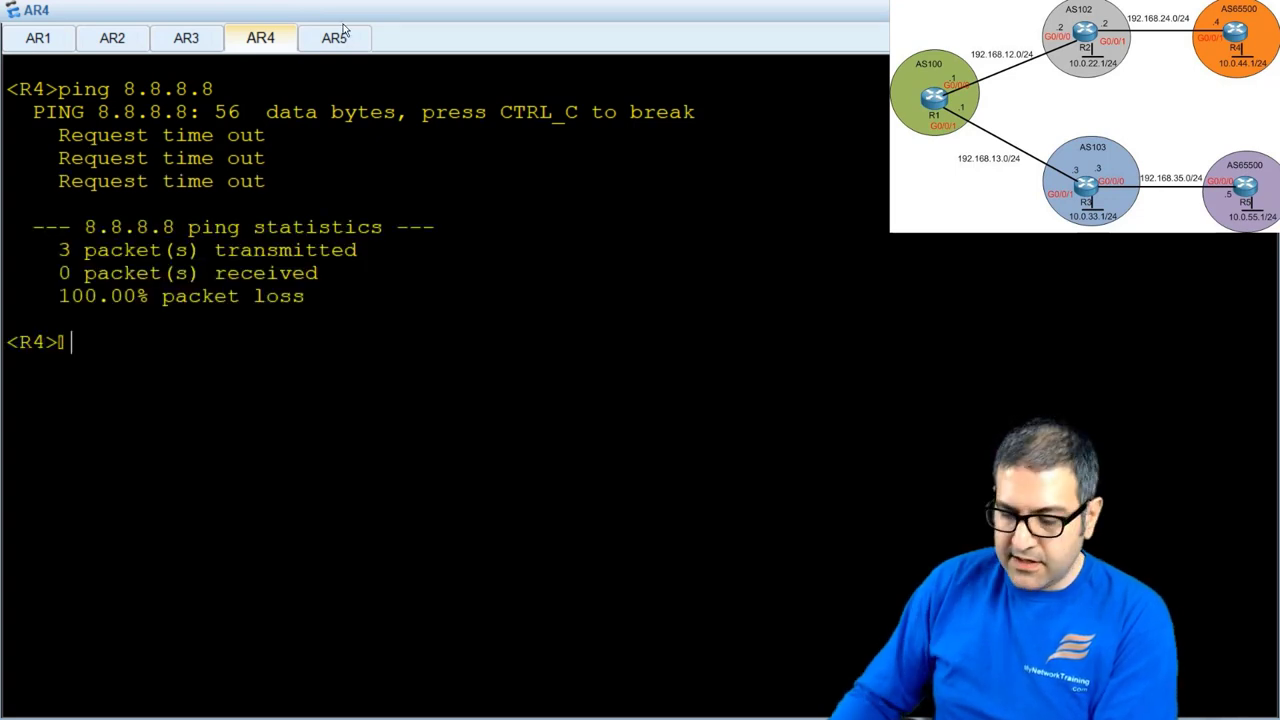
{"action": "type", "text": "ping"}
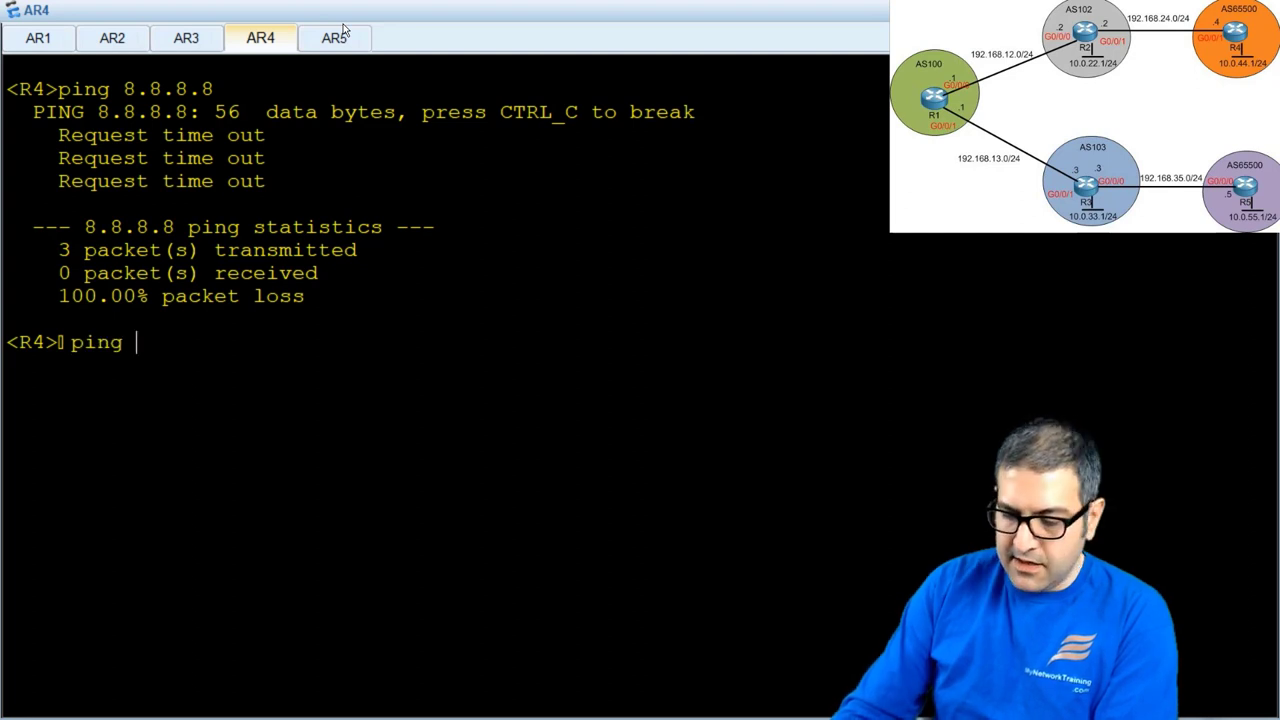
{"action": "key", "text": "BackSpace"}
{"action": "key", "text": "BackSpace"}
{"action": "key", "text": "BackSpace"}
{"action": "key", "text": "BackSpace"}
{"action": "key", "text": "BackSpace"}
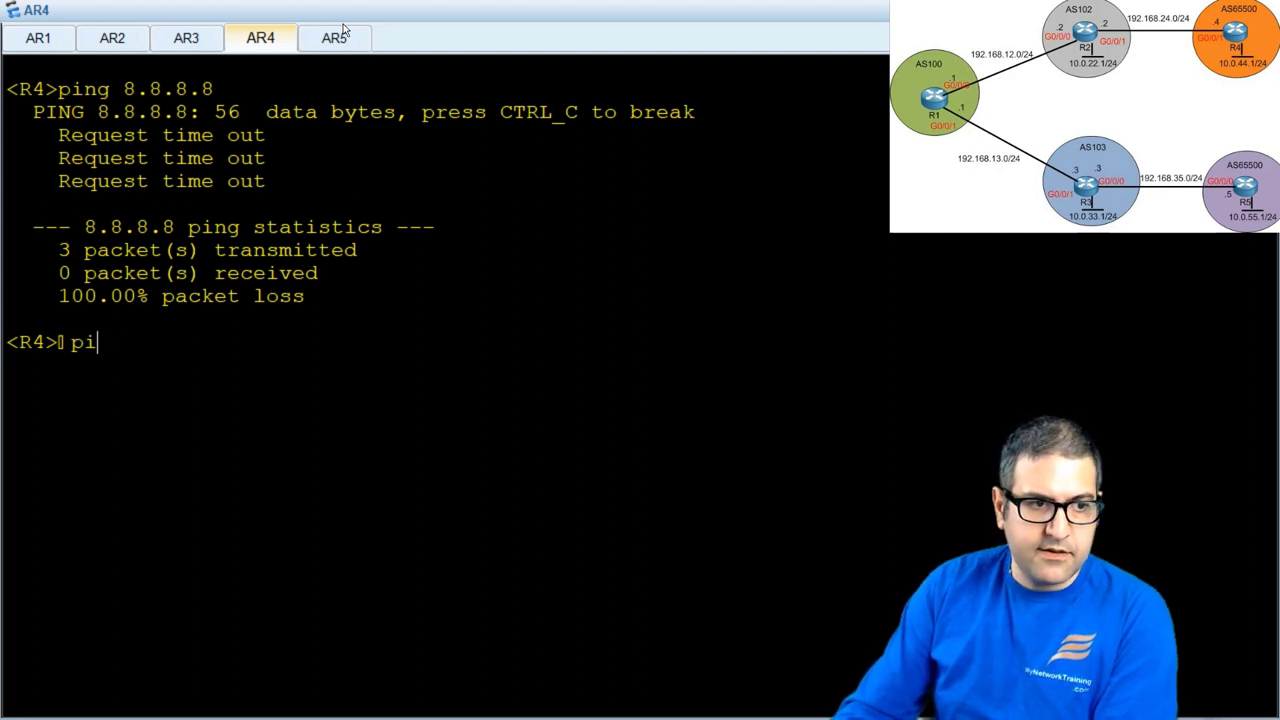
{"action": "key", "text": "Return"}
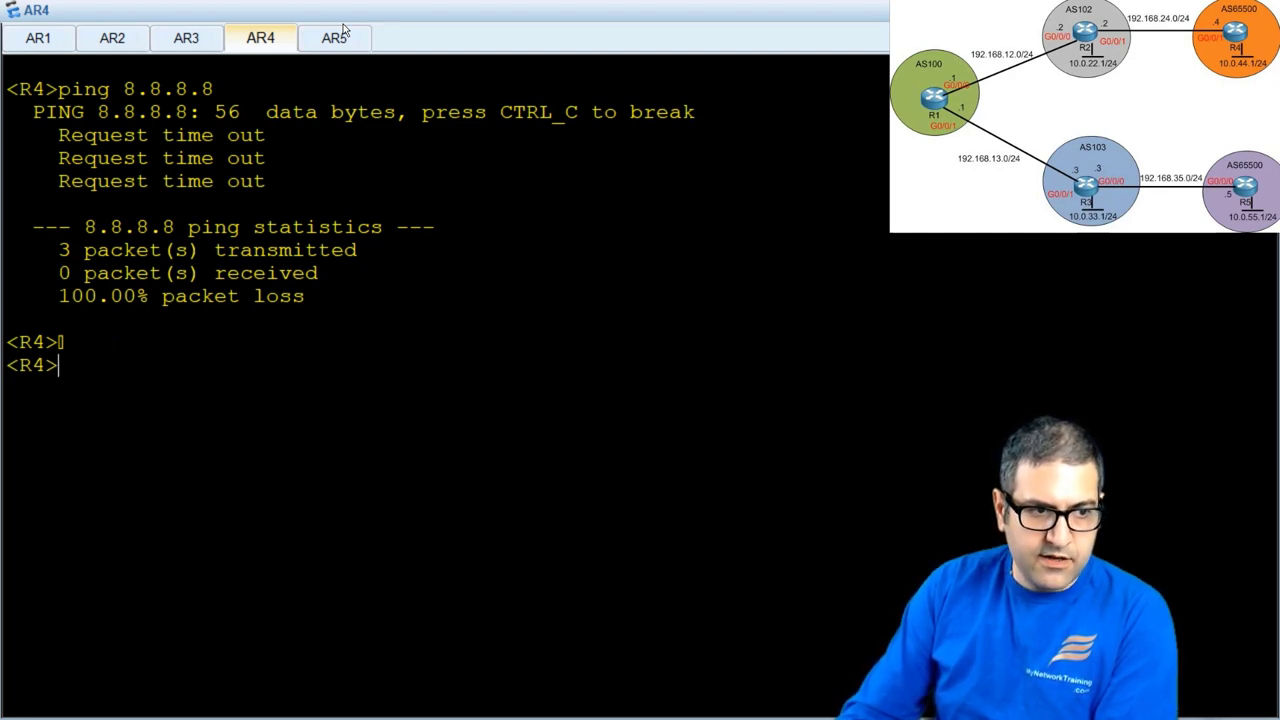
- Ping 8.8.8.8 from R4 using 10.0.44.1 as the source address with the -a option
{"action": "type", "text": "ping -a "}
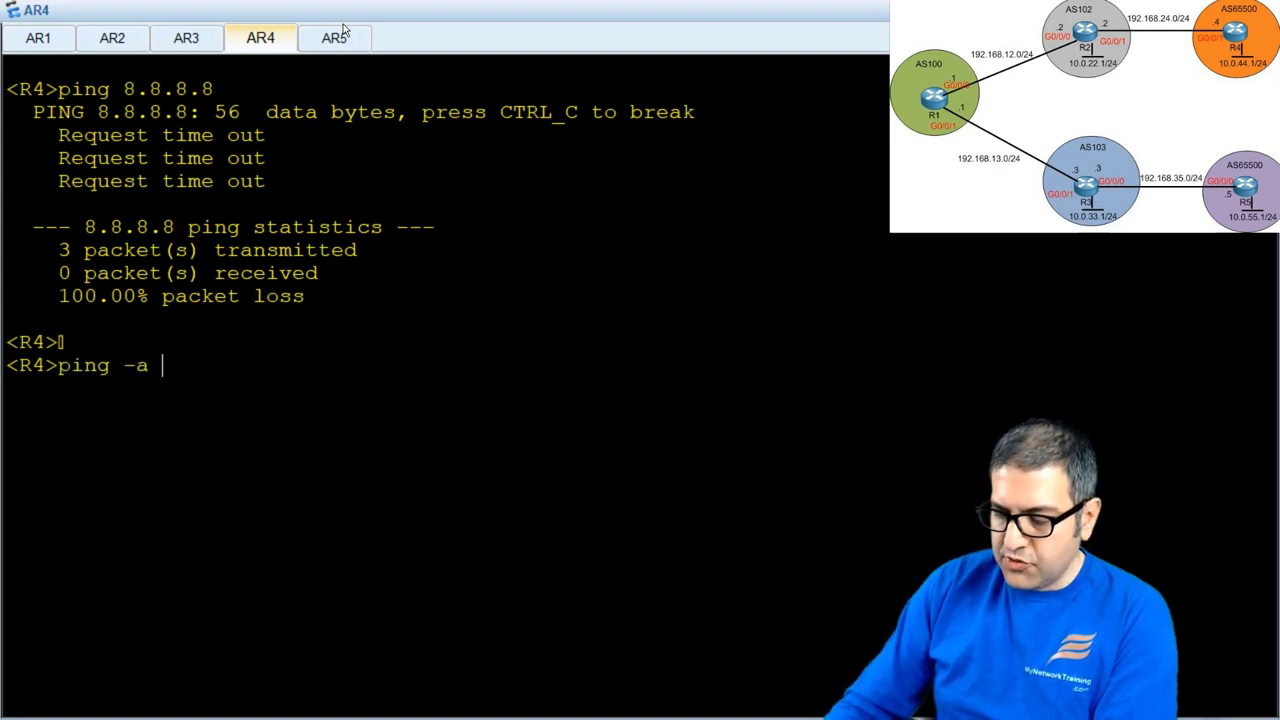
{"action": "type", "text": "10.0.44."}
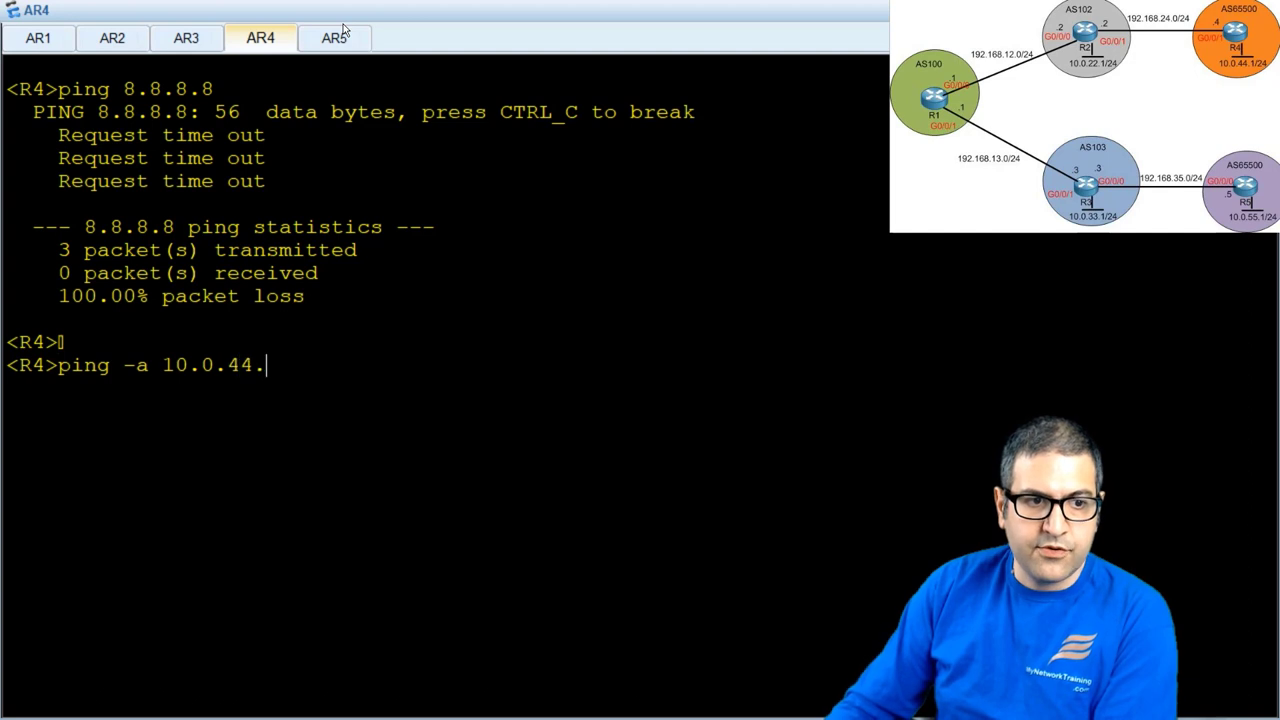
{"action": "type", "text": "1 8.8.8.8"}
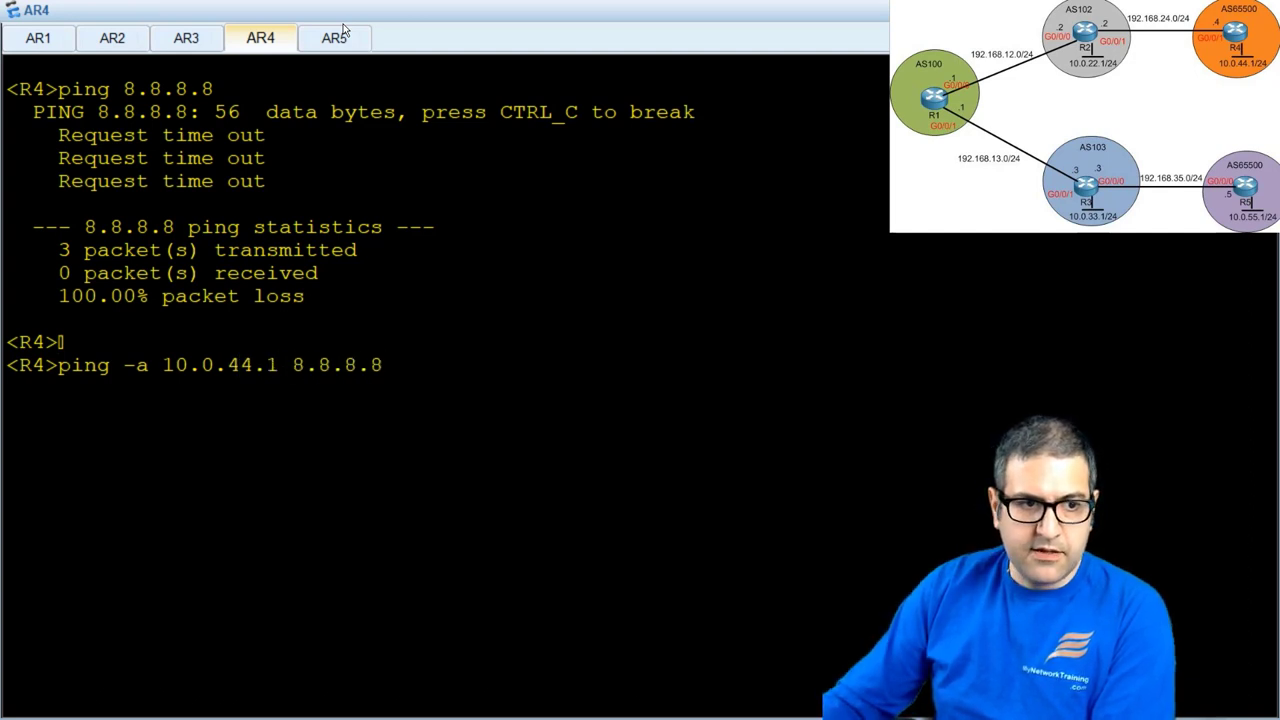
{"action": "key", "text": "Return"}
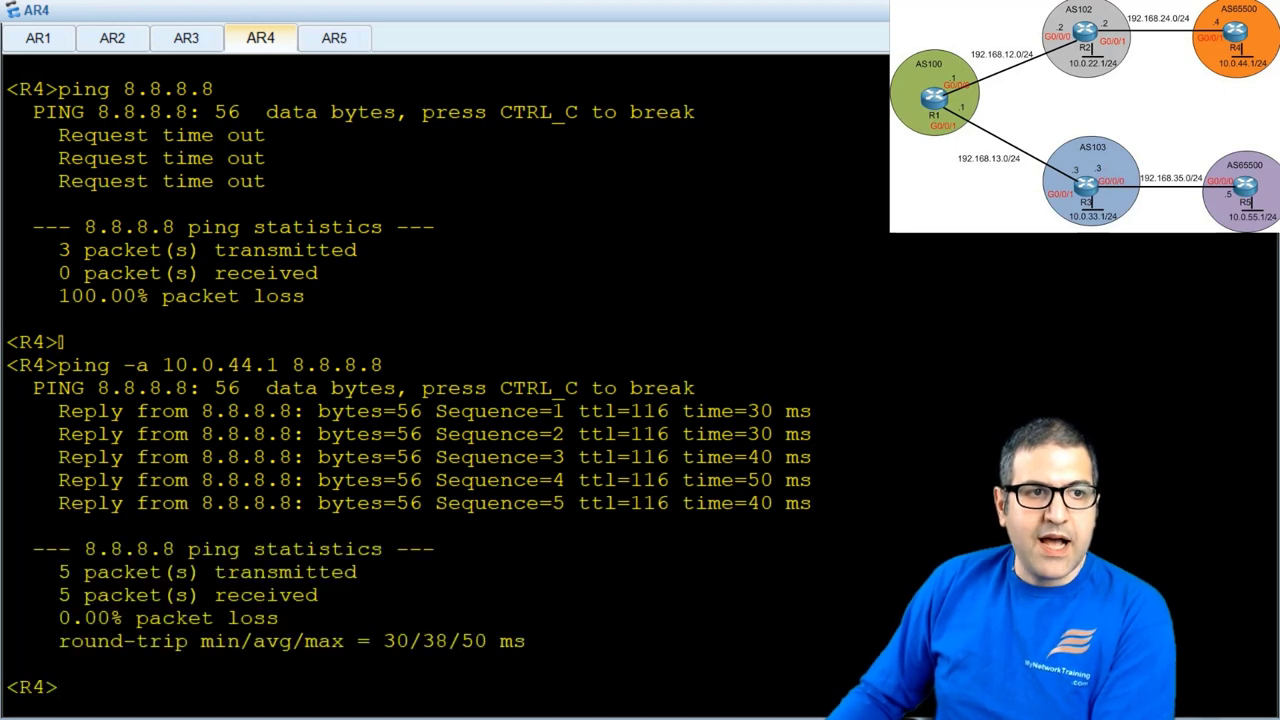
- Compare R4's two ping commands and check the source 10.0.44.1 against the 10.0.44.0/24 entry in R1's BGP routing table
{"action": "left_click_drag", "start_coordinate": [84, 89], "coordinate": [232, 89]}
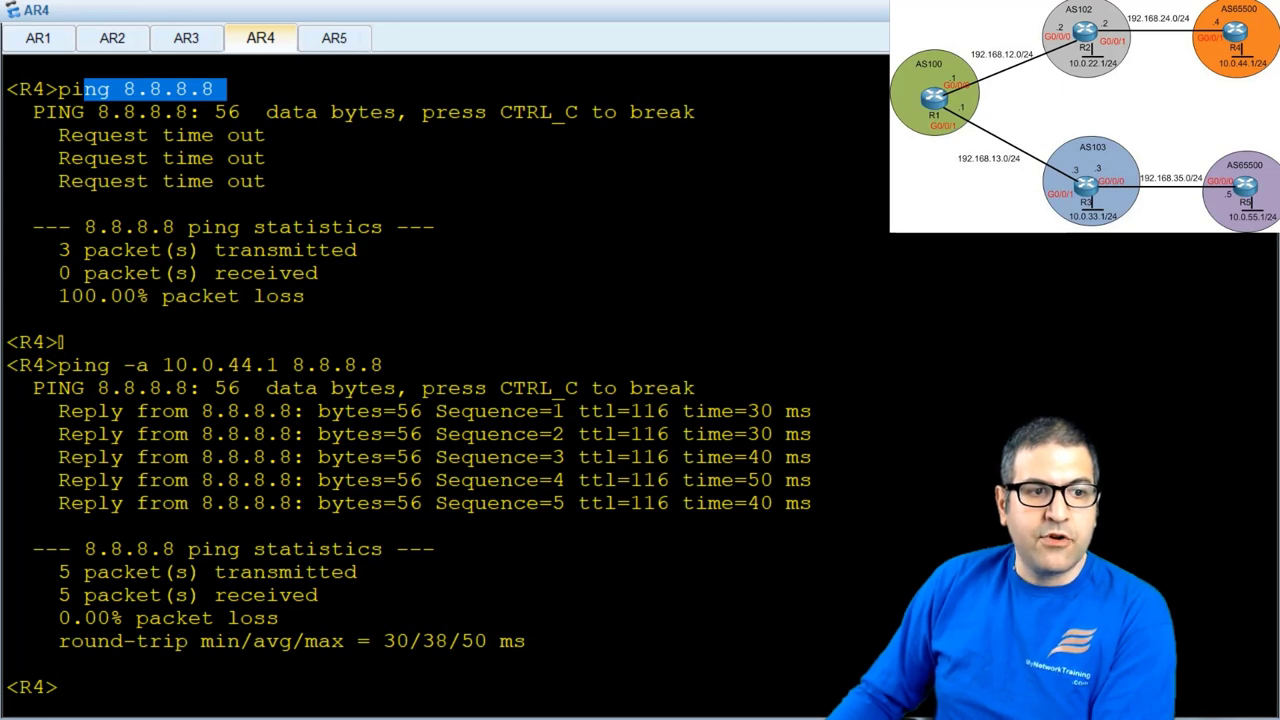
{"action": "left_click_drag", "start_coordinate": [162, 365], "coordinate": [290, 365]}
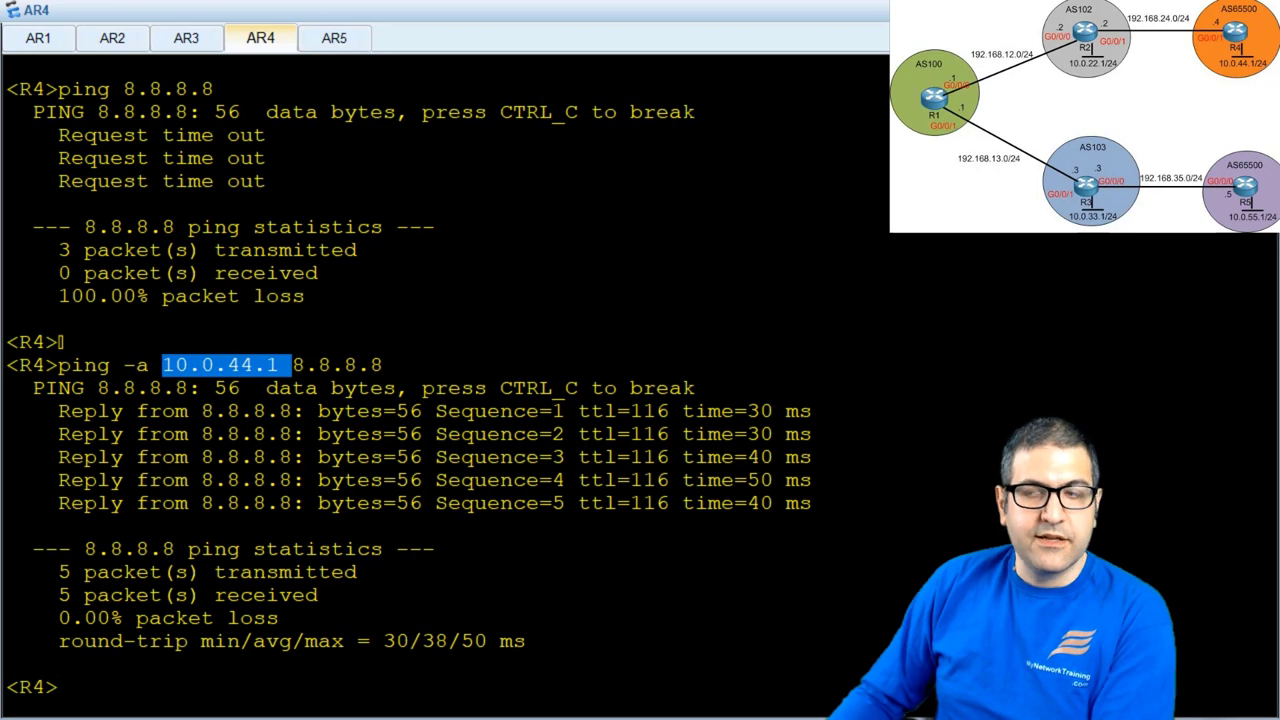
{"action": "left_click", "coordinate": [37, 40]}
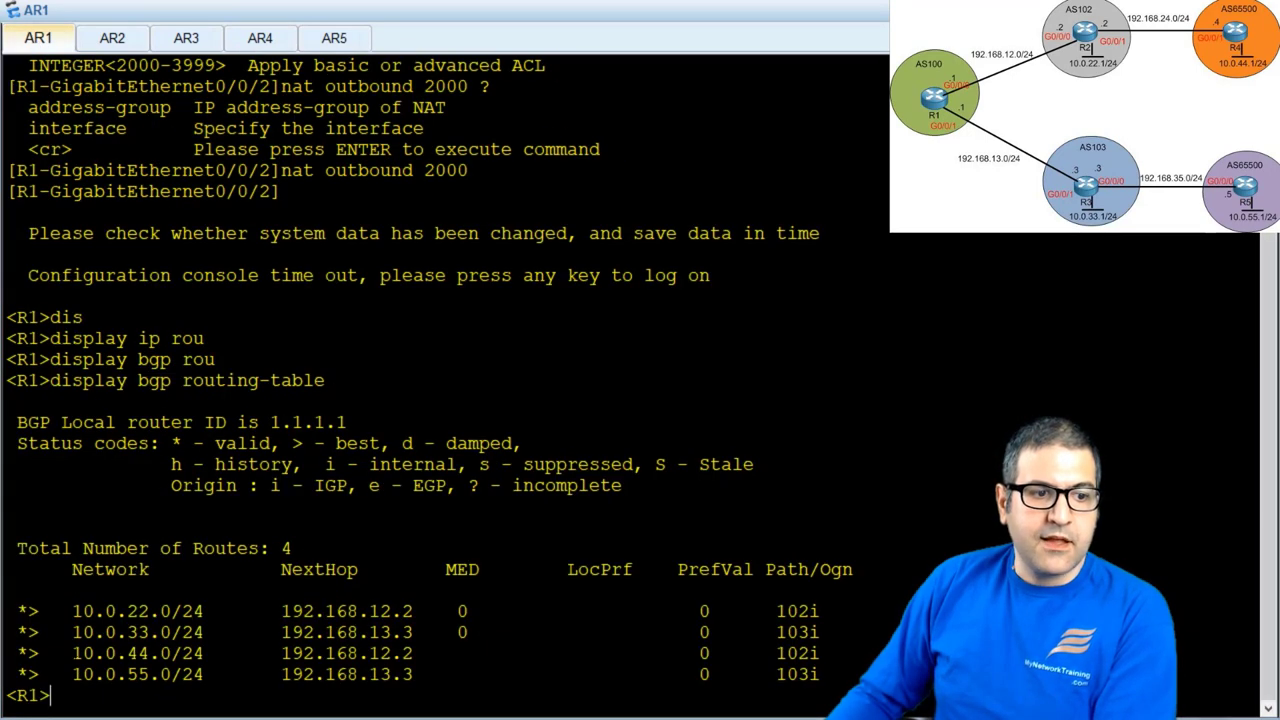
{"action": "left_click_drag", "start_coordinate": [50, 653], "coordinate": [182, 653]}
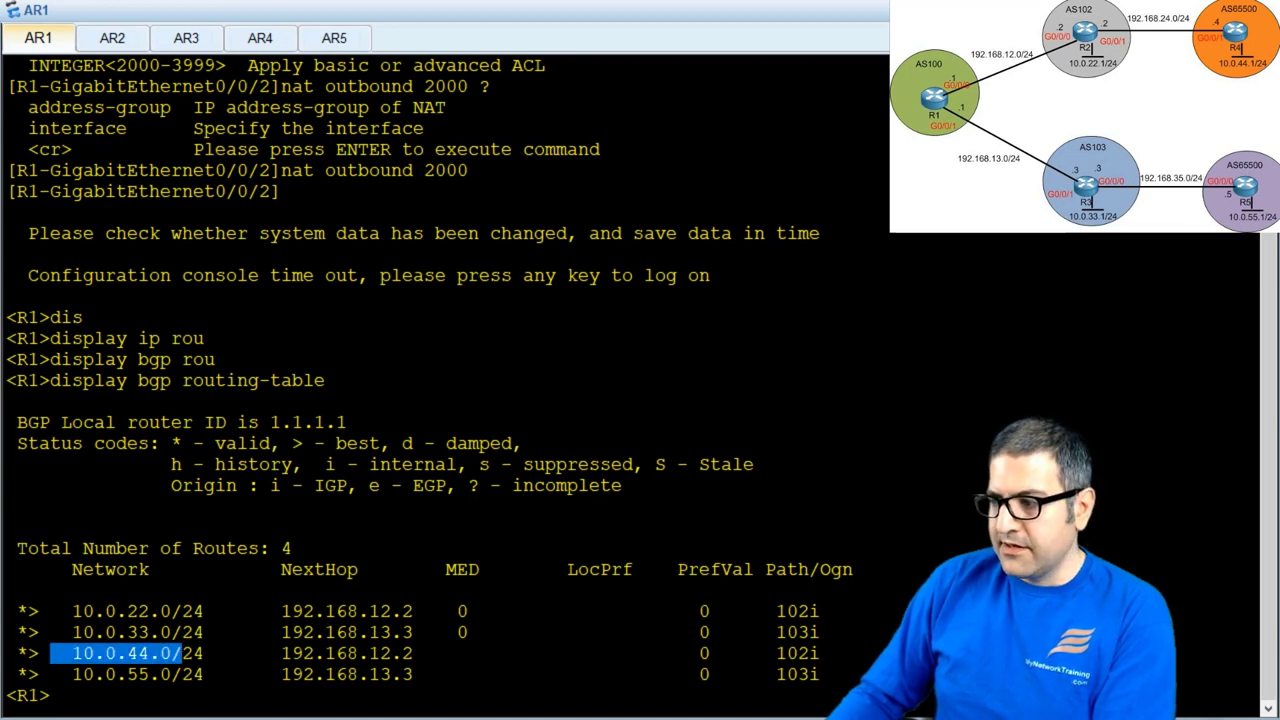
- Switch to the OneNote topology page, underline R4's 10.0.44.1/24 in thick red ink, and draw red arrows from R4 through R2 to R1
{"action": "key", "text": "alt+Tab"}
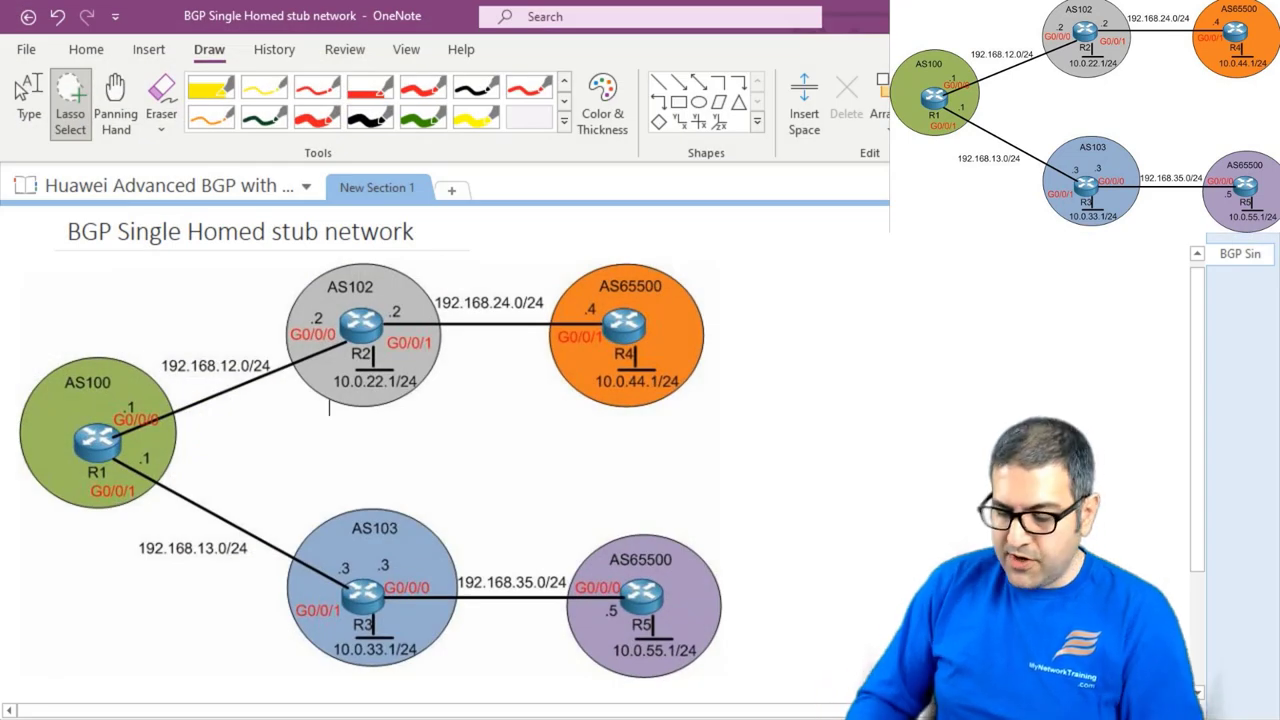
{"action": "left_click", "coordinate": [320, 128]}
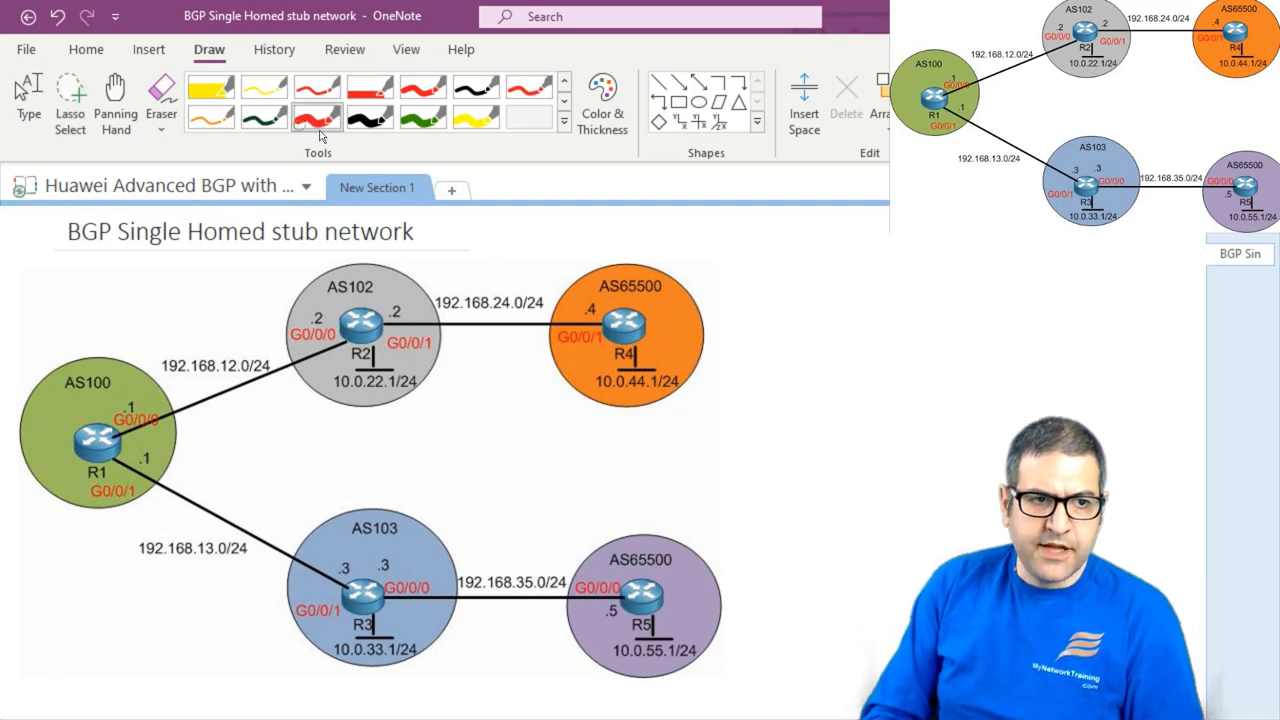
{"action": "left_click_drag", "start_coordinate": [588, 394], "coordinate": [697, 398]}
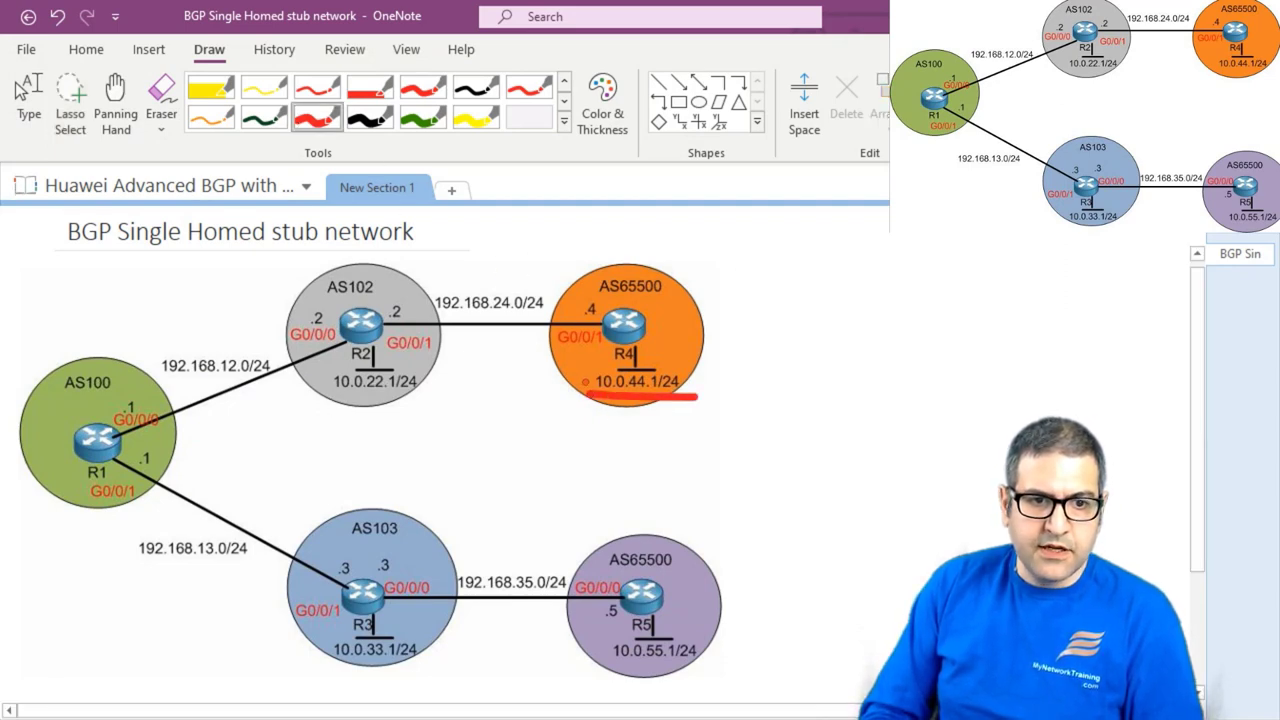
{"action": "mouse_move", "coordinate": [585, 382]}
{"action": "left_mouse_down"}
{"action": "mouse_move", "coordinate": [563, 360]}
{"action": "mouse_move", "coordinate": [512, 350]}
{"action": "mouse_move", "coordinate": [378, 352]}
{"action": "mouse_move", "coordinate": [266, 386]}
{"action": "mouse_move", "coordinate": [163, 442]}
{"action": "left_mouse_up"}
- Draw a red routing-table box below R1 on the topology, with a short entry line inside it
{"action": "left_click_drag", "start_coordinate": [30, 513], "coordinate": [37, 604]}
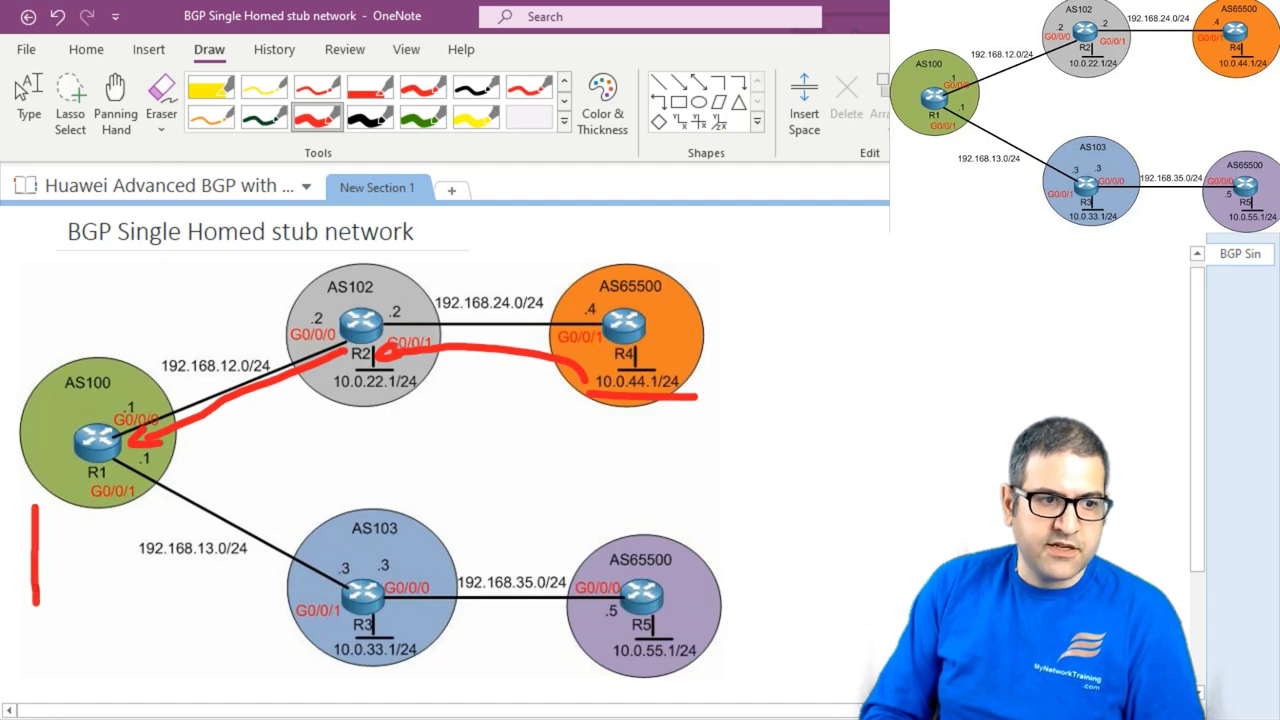
{"action": "mouse_move", "coordinate": [33, 506]}
{"action": "left_mouse_down"}
{"action": "mouse_move", "coordinate": [99, 600]}
{"action": "mouse_move", "coordinate": [38, 619]}
{"action": "mouse_move", "coordinate": [30, 590]}
{"action": "left_mouse_up"}
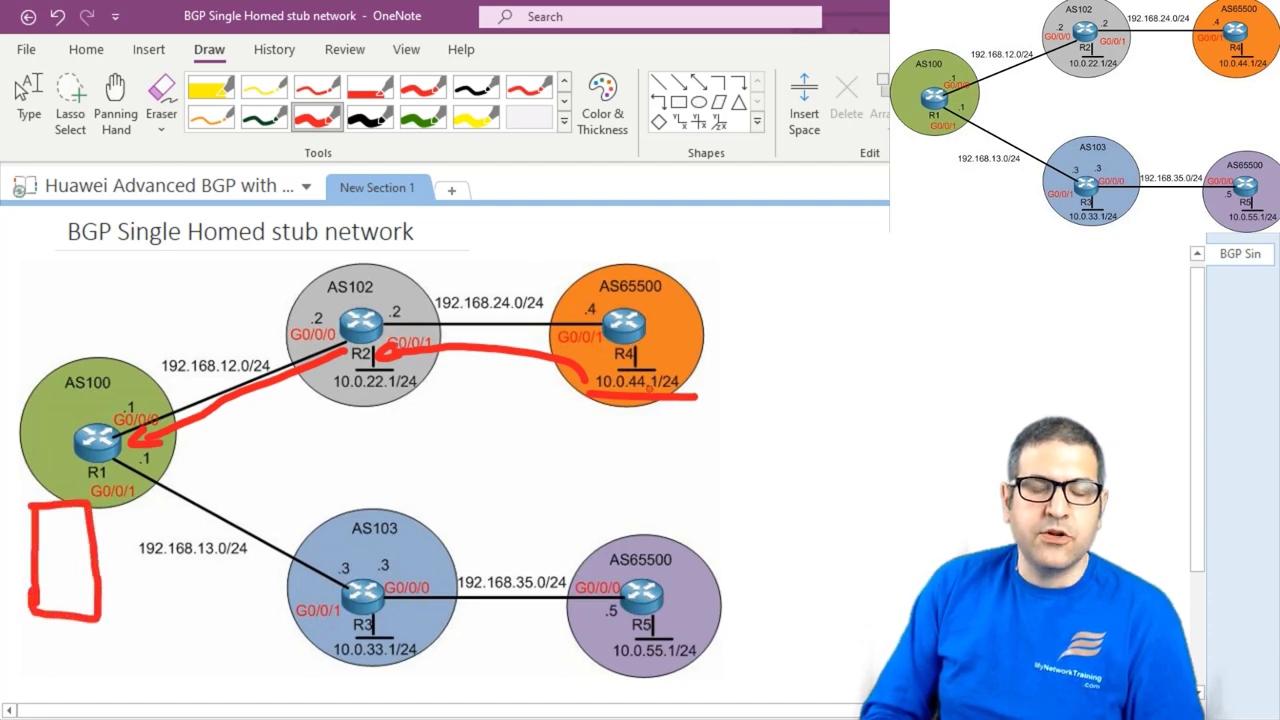
{"action": "left_click_drag", "start_coordinate": [39, 526], "coordinate": [79, 524]}
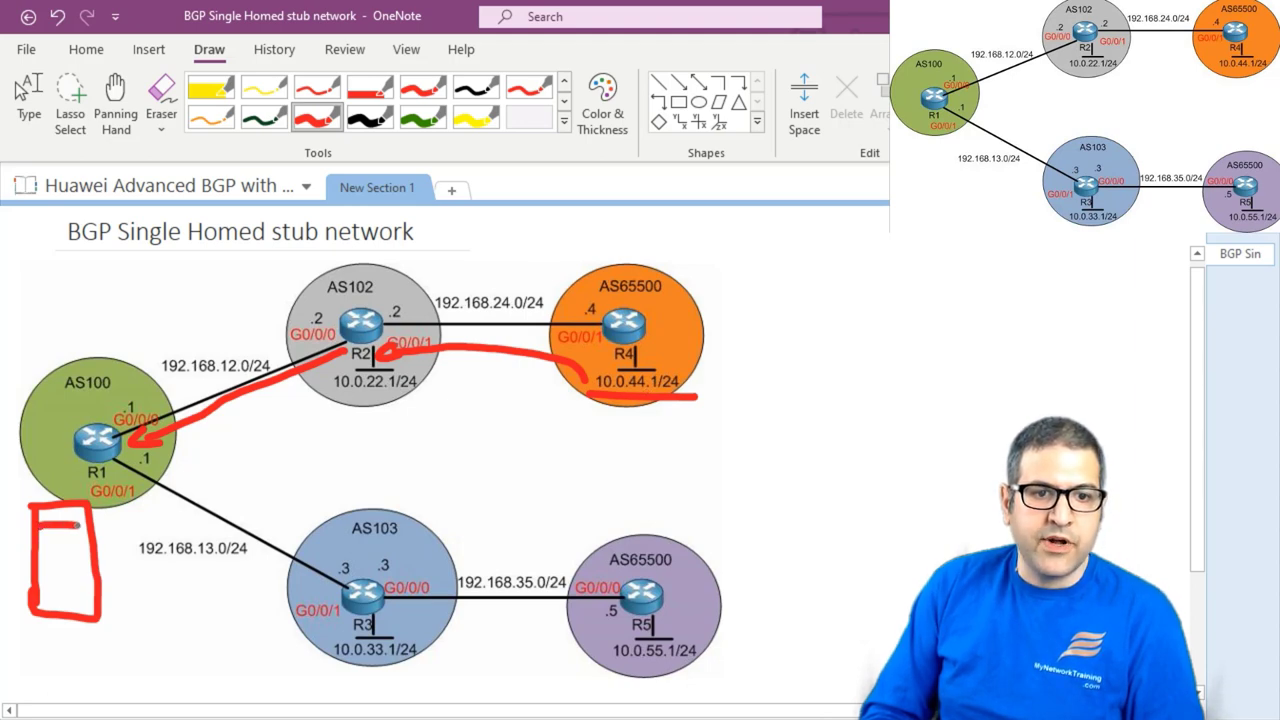
- Draw red return arrows from R1 through R2 to R4 and a red arrow pointing at 10.0.44.1/24
{"action": "mouse_move", "coordinate": [84, 424]}
{"action": "left_mouse_down"}
{"action": "mouse_move", "coordinate": [132, 379]}
{"action": "mouse_move", "coordinate": [220, 337]}
{"action": "mouse_move", "coordinate": [322, 317]}
{"action": "mouse_move", "coordinate": [330, 303]}
{"action": "mouse_move", "coordinate": [360, 327]}
{"action": "mouse_move", "coordinate": [383, 276]}
{"action": "mouse_move", "coordinate": [518, 275]}
{"action": "mouse_move", "coordinate": [590, 300]}
{"action": "left_mouse_up"}
{"action": "left_click_drag", "start_coordinate": [705, 357], "coordinate": [797, 352]}
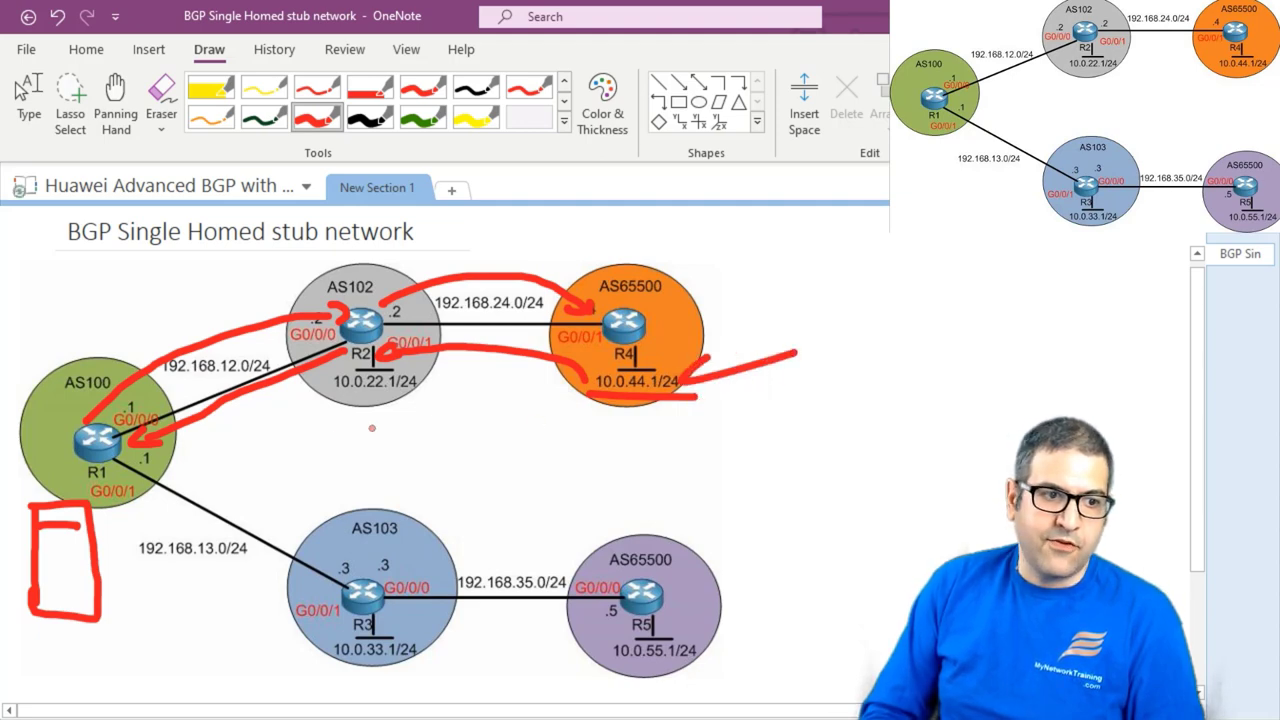
- Sketch a red loop attached to R1's outer side, mark R4's G0/0/1, and underline the 192.168.24.0/24 link label
{"action": "mouse_move", "coordinate": [40, 428]}
{"action": "left_mouse_down"}
{"action": "mouse_move", "coordinate": [8, 456]}
{"action": "mouse_move", "coordinate": [42, 430]}
{"action": "left_mouse_up"}
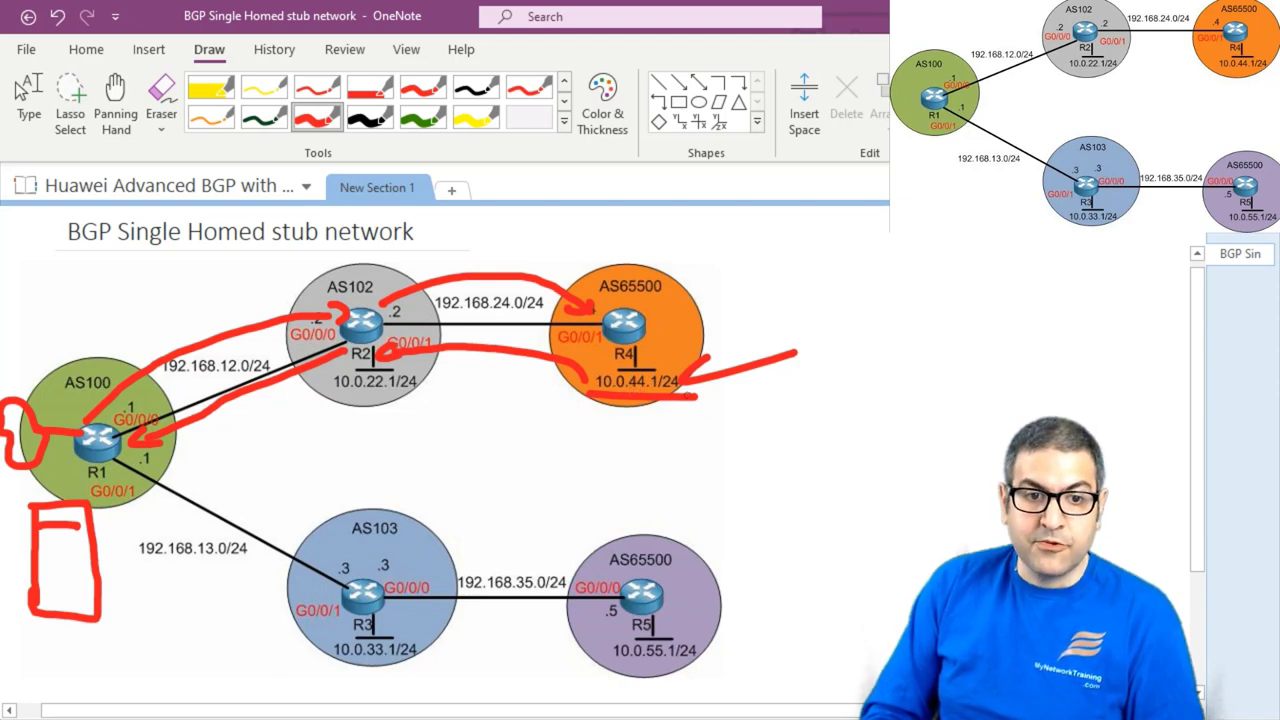
{"action": "right_click", "coordinate": [597, 322]}
{"action": "key", "text": "Escape"}
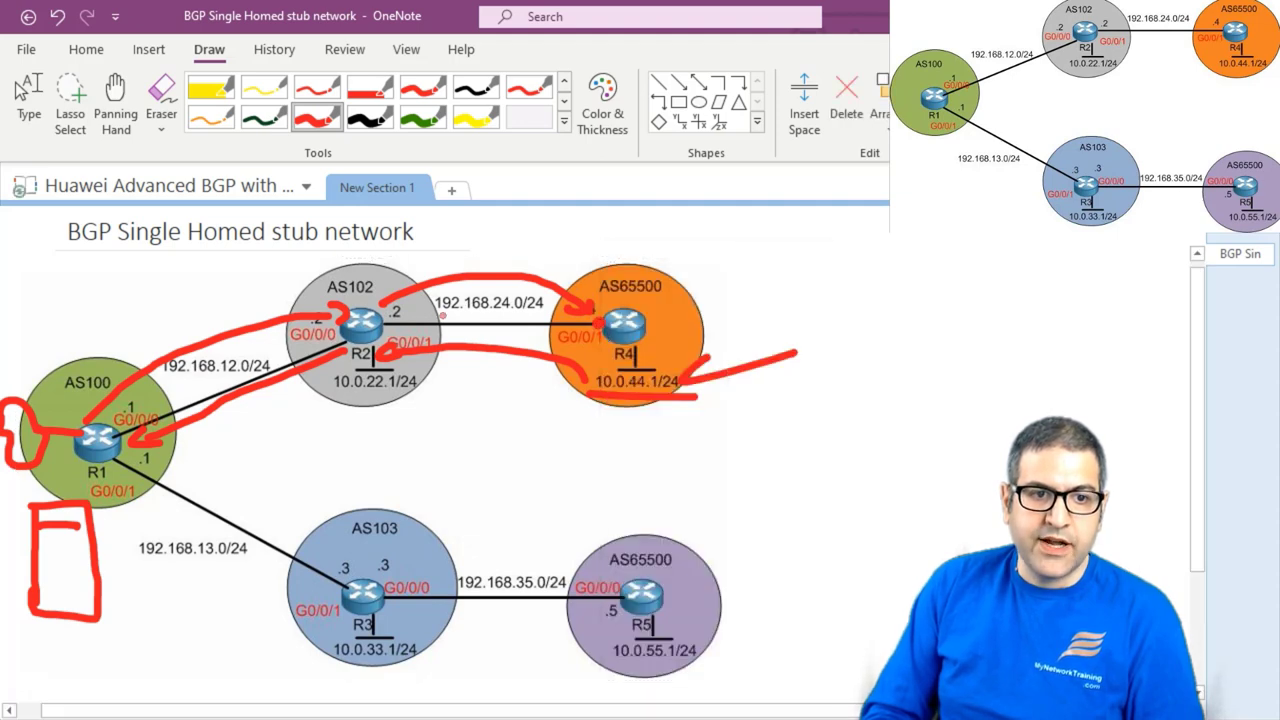
{"action": "left_click_drag", "start_coordinate": [452, 318], "coordinate": [537, 318]}
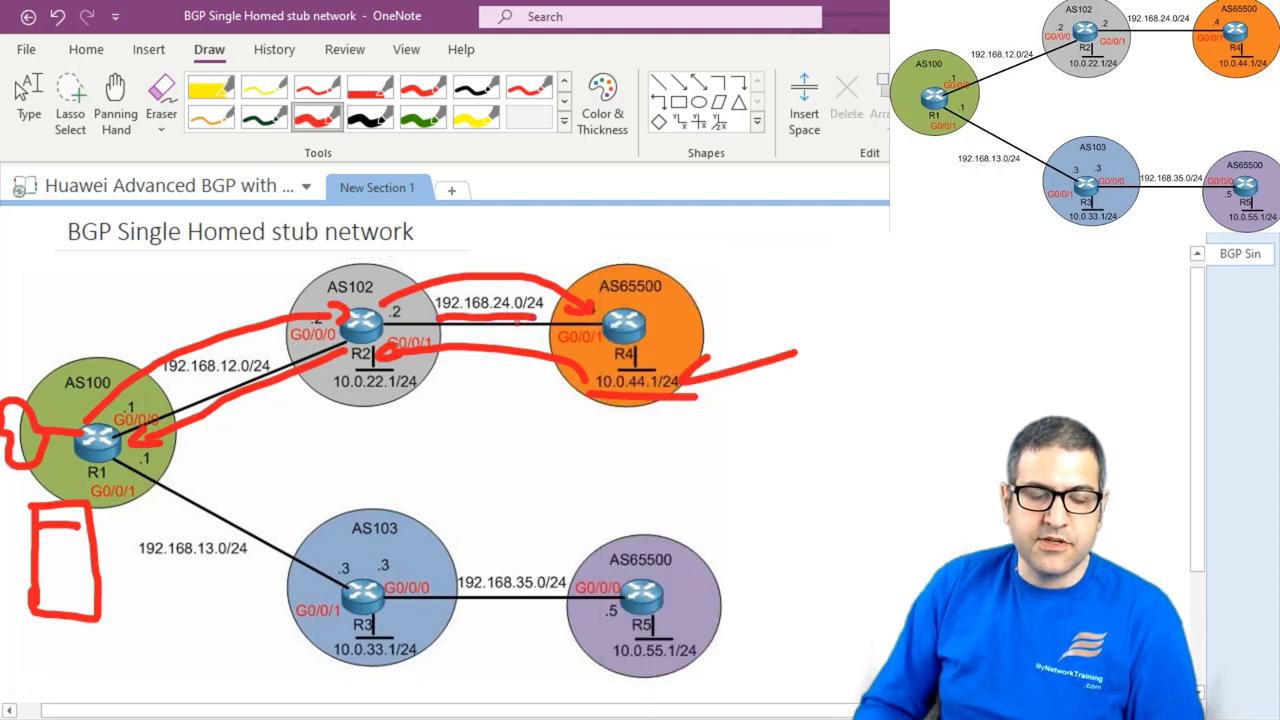
{"action": "left_click", "coordinate": [22, 92]}
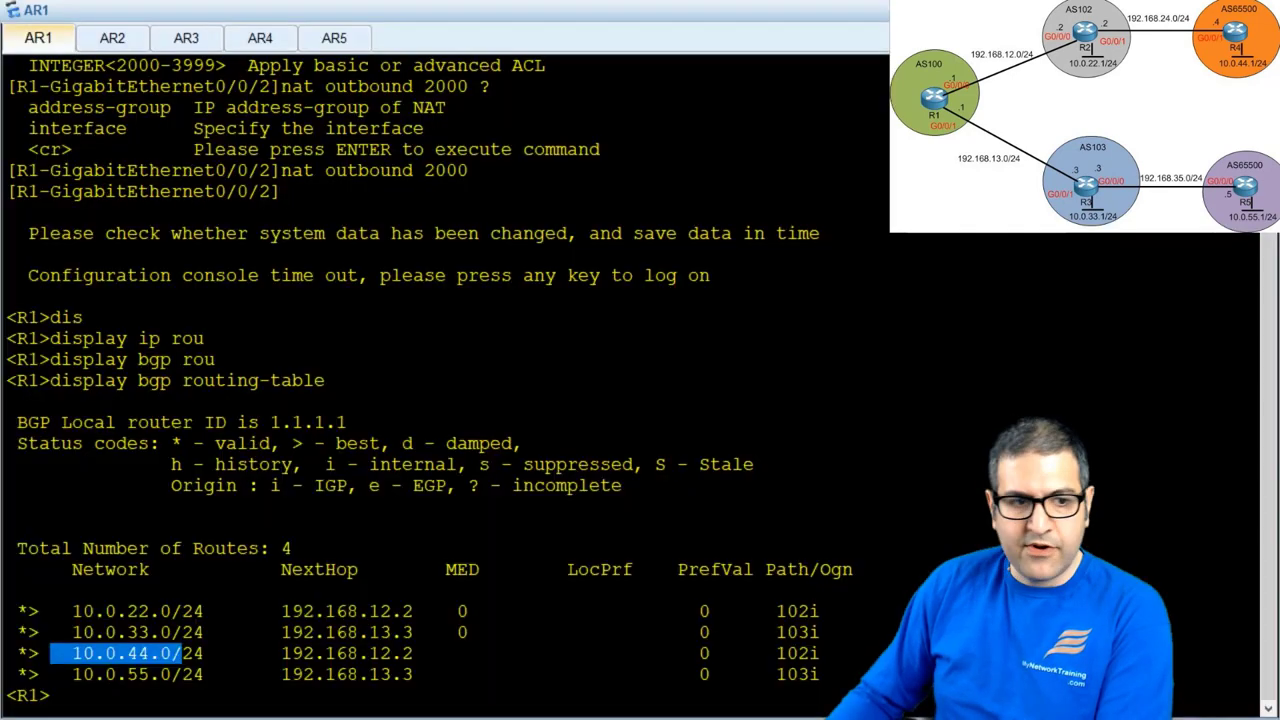
- In the eNSP consoles, check the networks in R1's BGP routing table against R4's ping to 8.8.8.8 without a source address
{"action": "left_click", "coordinate": [50, 695]}
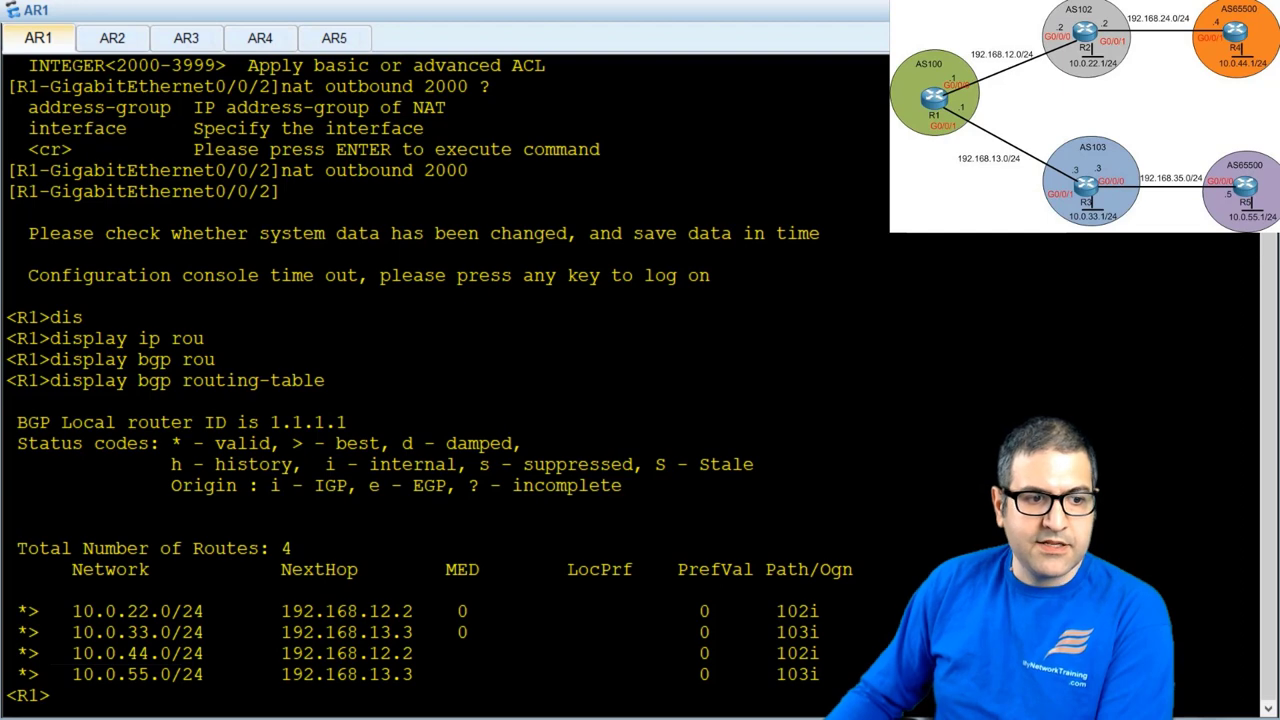
{"action": "left_click_drag", "start_coordinate": [62, 611], "coordinate": [209, 676]}
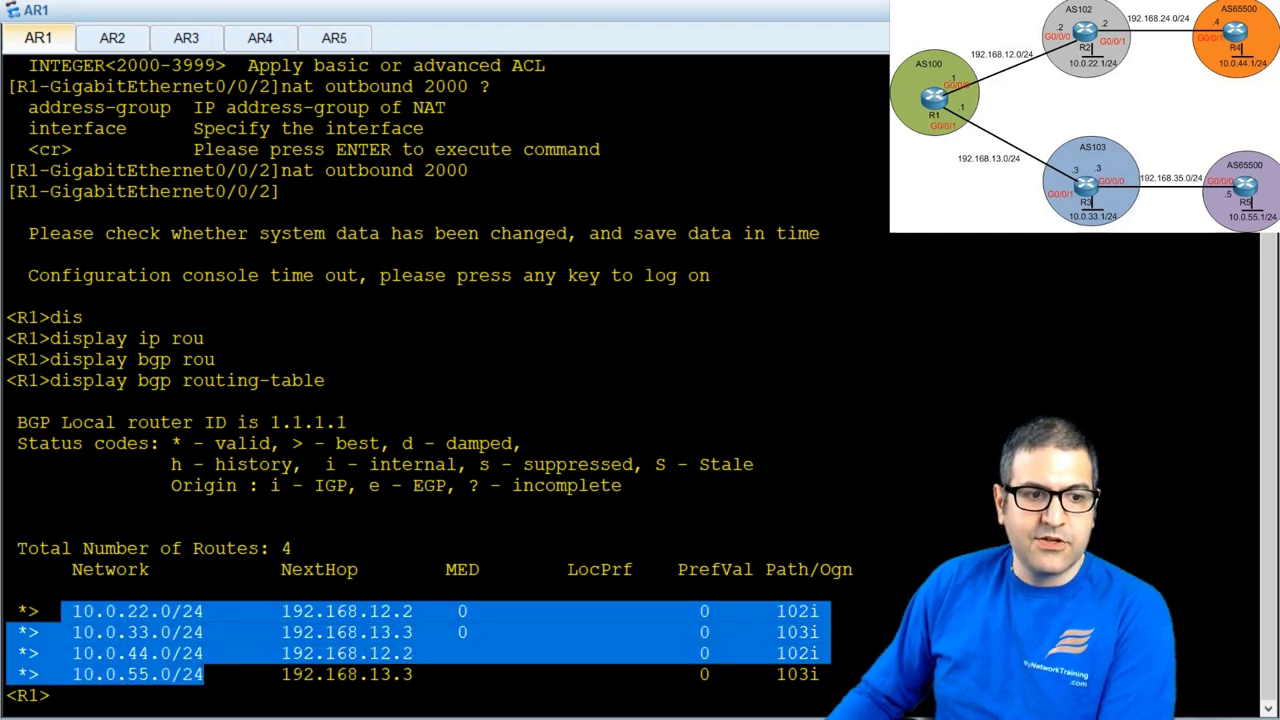
{"action": "left_click", "coordinate": [50, 695]}
{"action": "left_click", "coordinate": [262, 38]}
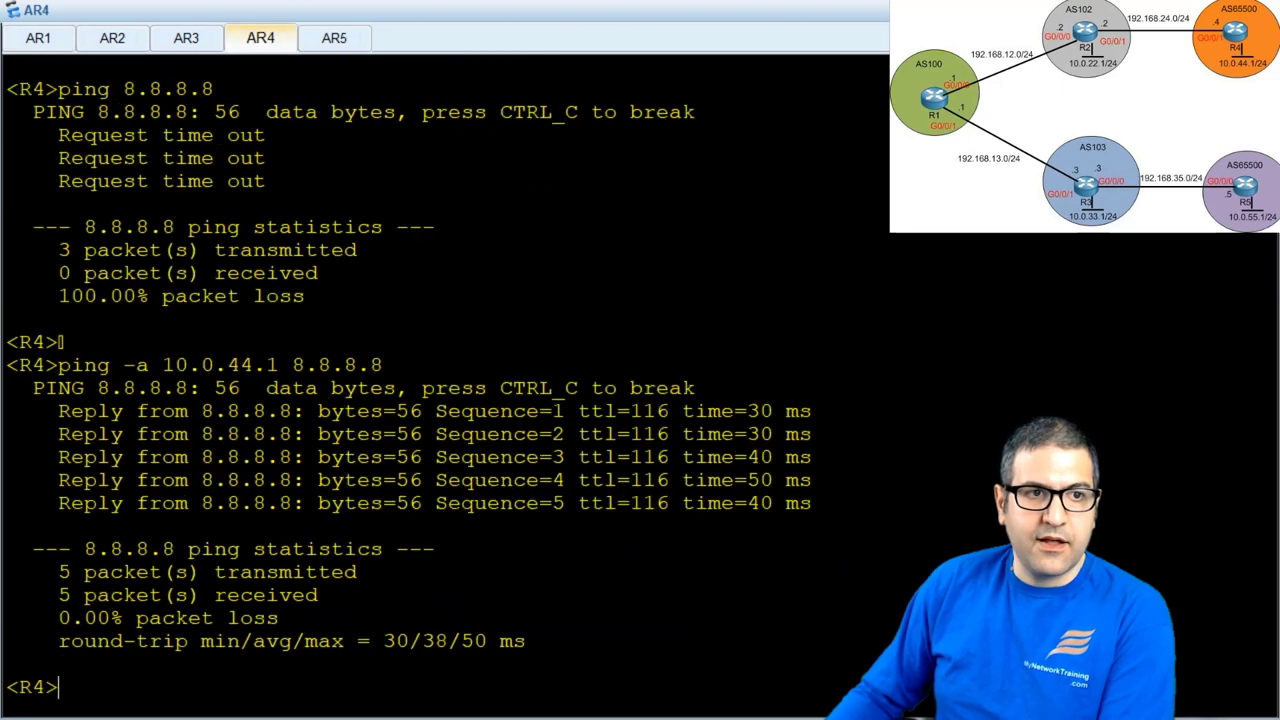
{"action": "left_click_drag", "start_coordinate": [19, 89], "coordinate": [250, 124]}
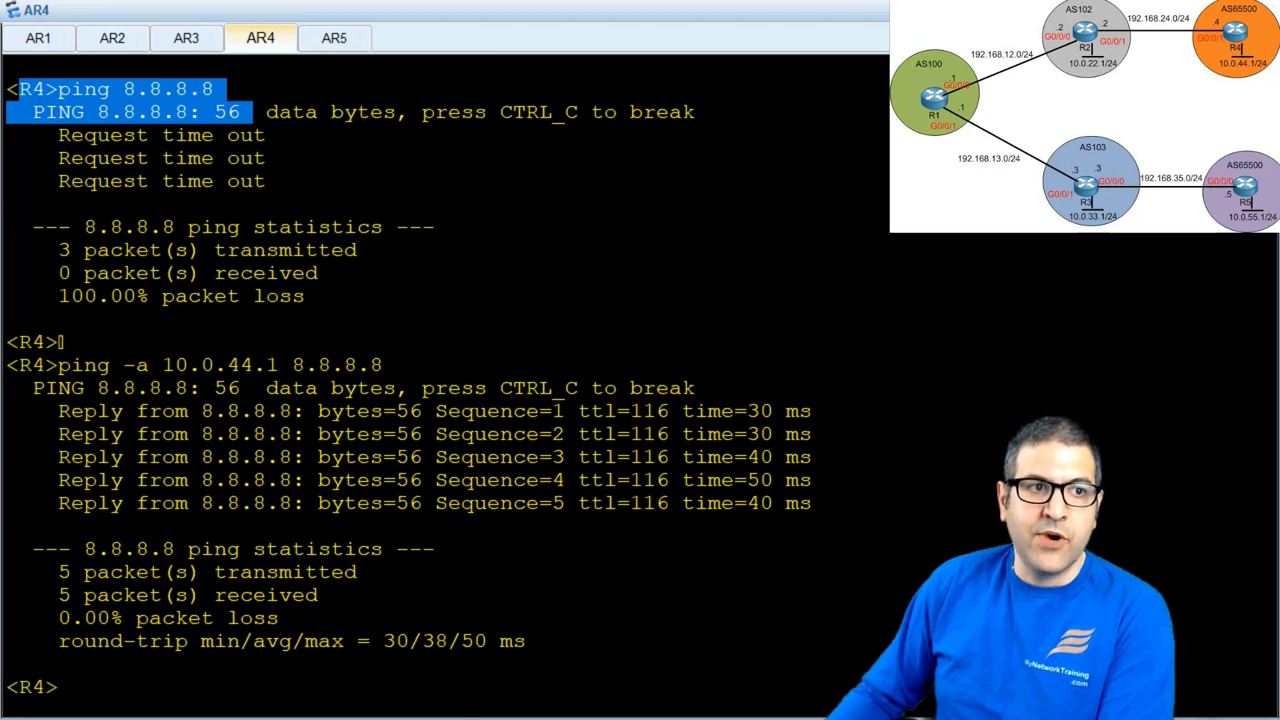
{"action": "left_click", "coordinate": [311, 162]}
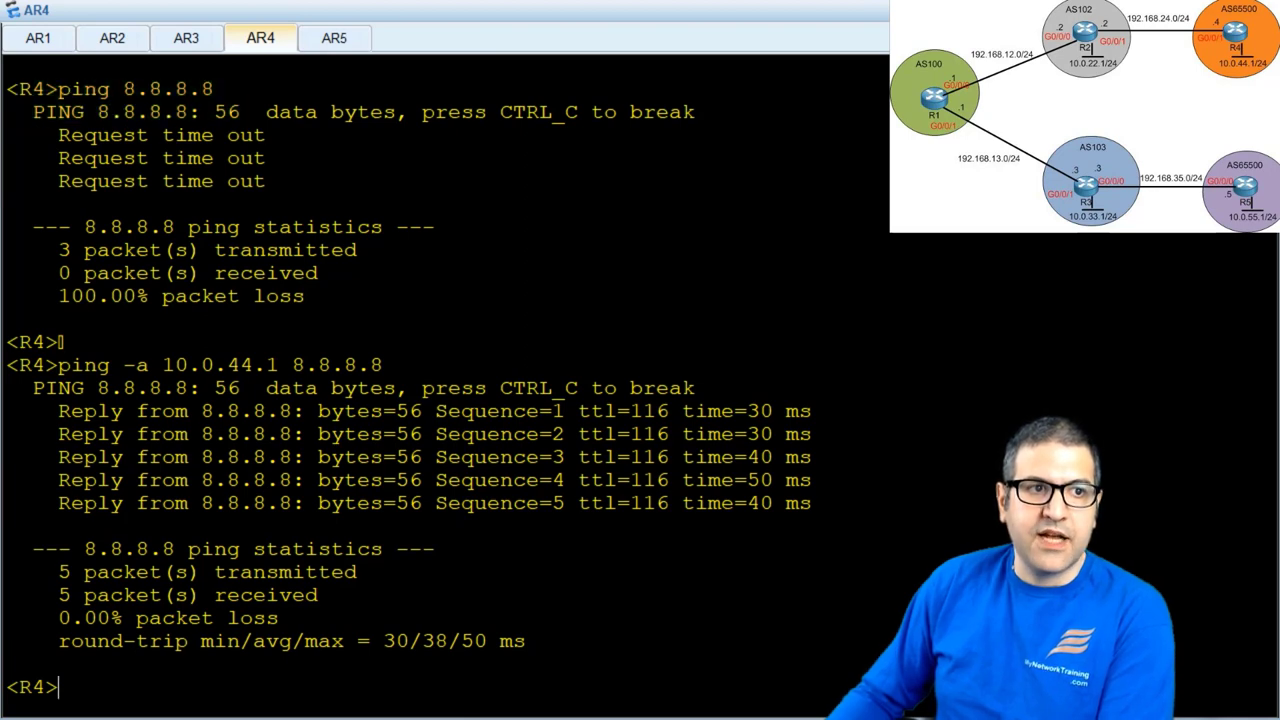
- Advertise the R2–R4 link network 192.168.24.0 with mask length 24 in R2's BGP configuration
{"action": "left_click", "coordinate": [127, 44]}
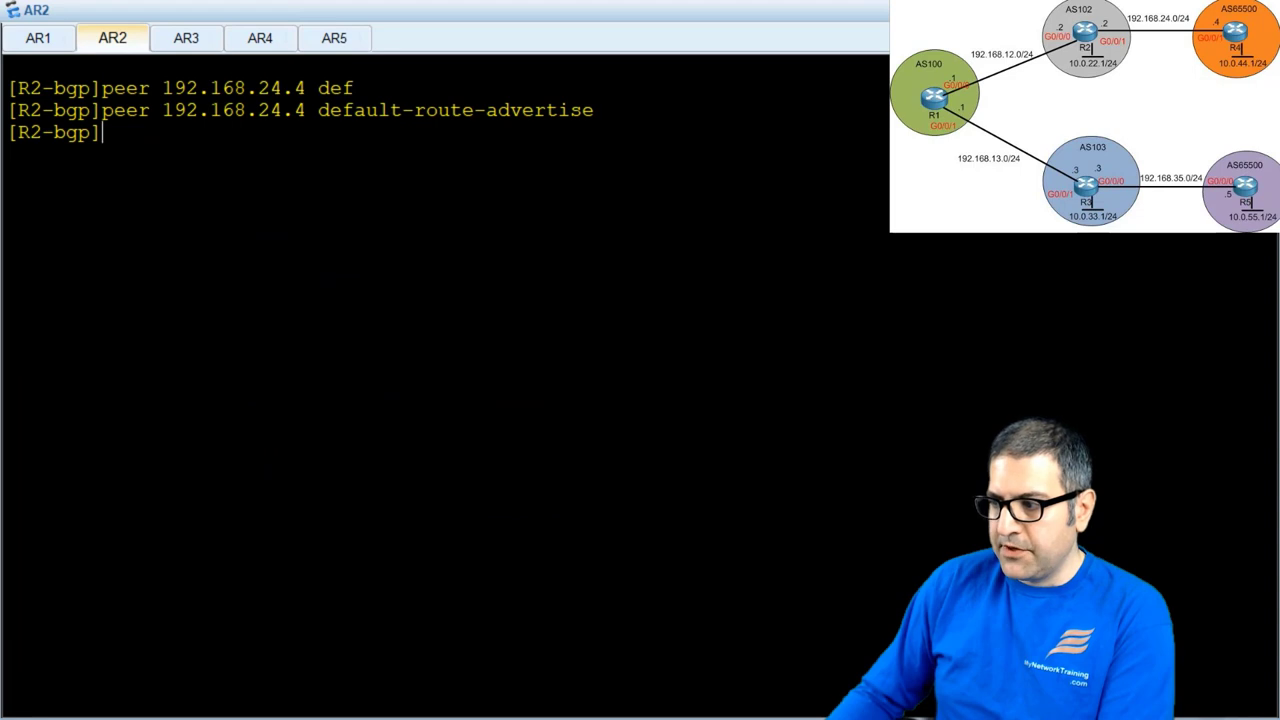
{"action": "key", "text": "alt+Tab"}
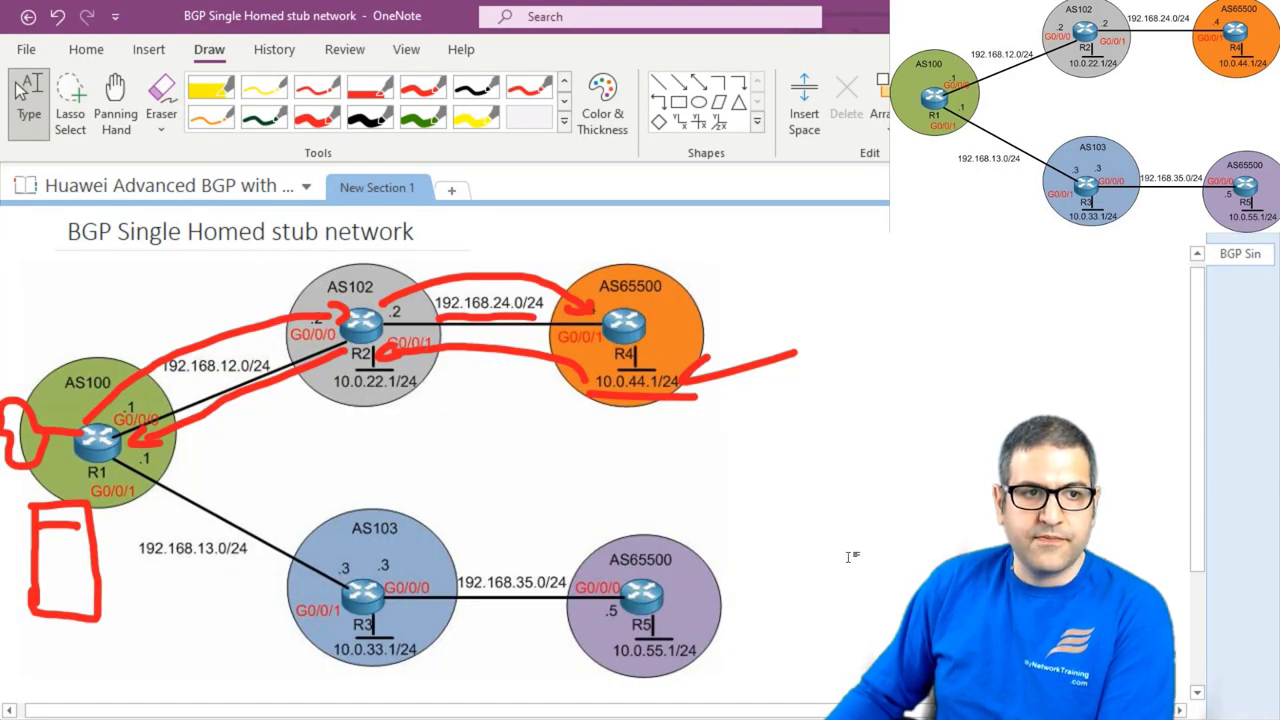
{"action": "key", "text": "alt+Tab"}
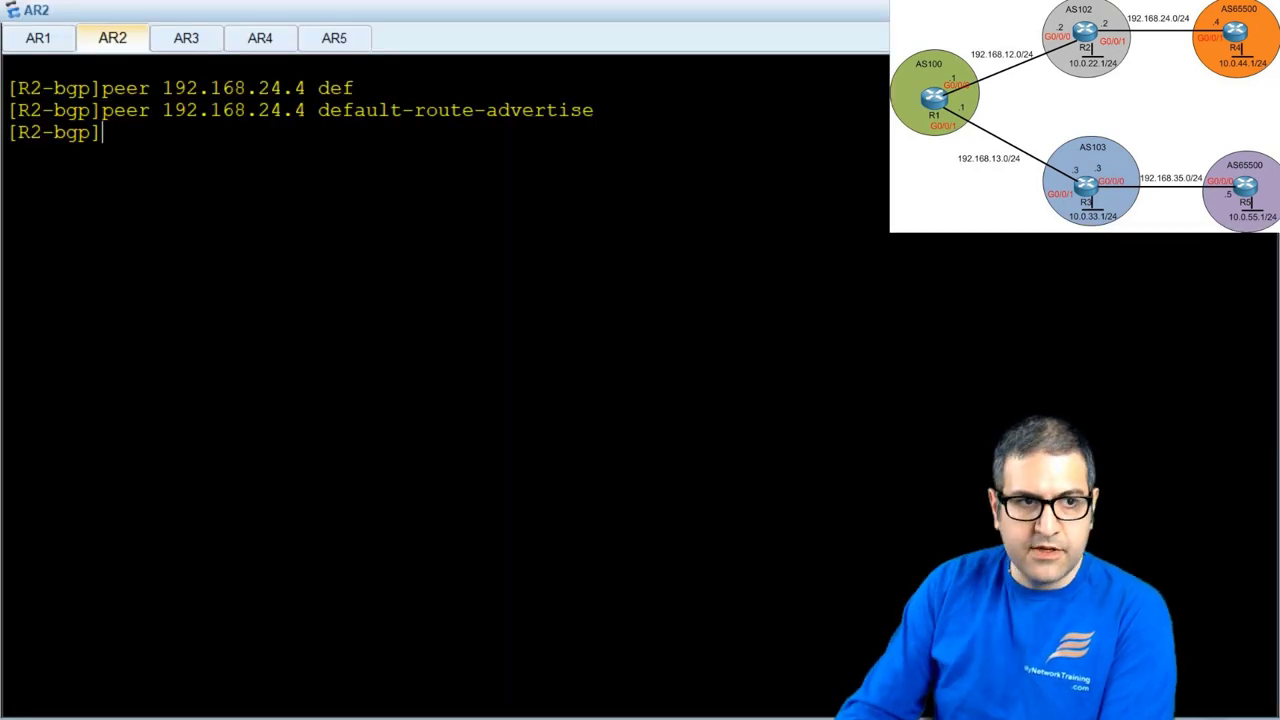
{"action": "type", "text": "net"}
{"action": "key", "text": "Tab"}
{"action": "type", "text": "192"}
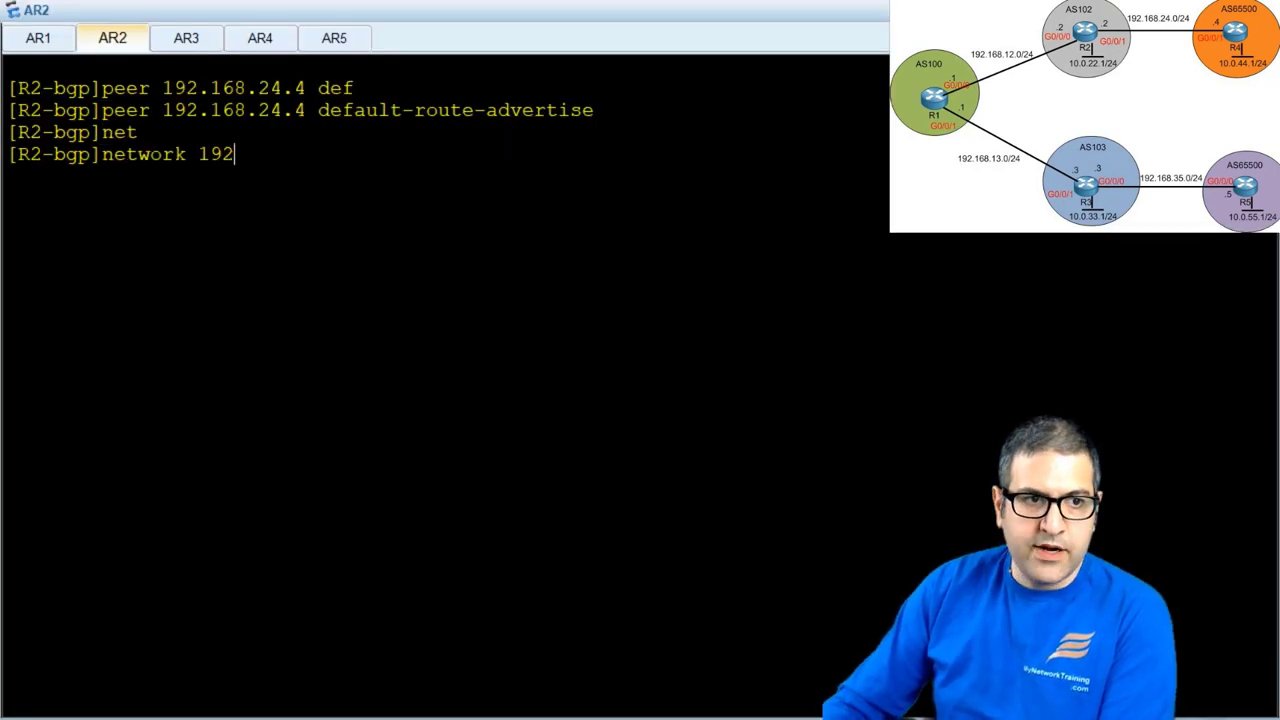
{"action": "type", "text": ".168.4"}
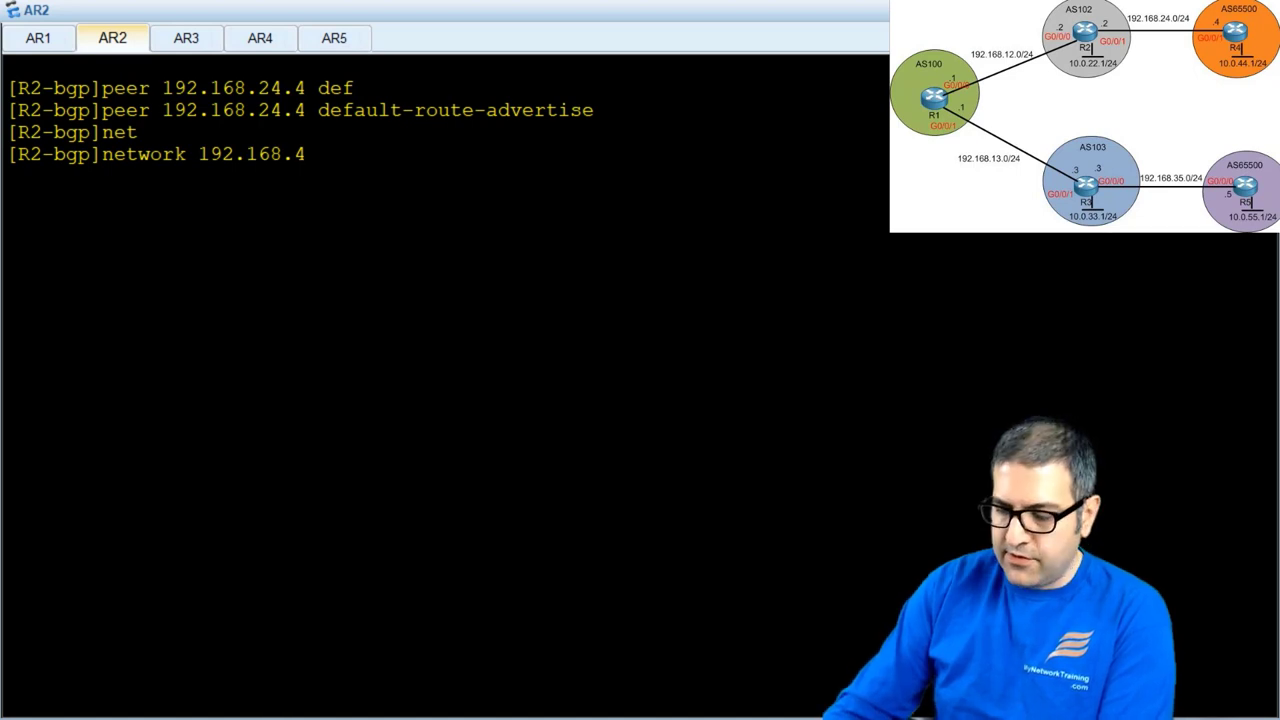
{"action": "key", "text": "BackSpace"}
{"action": "type", "text": "24"}
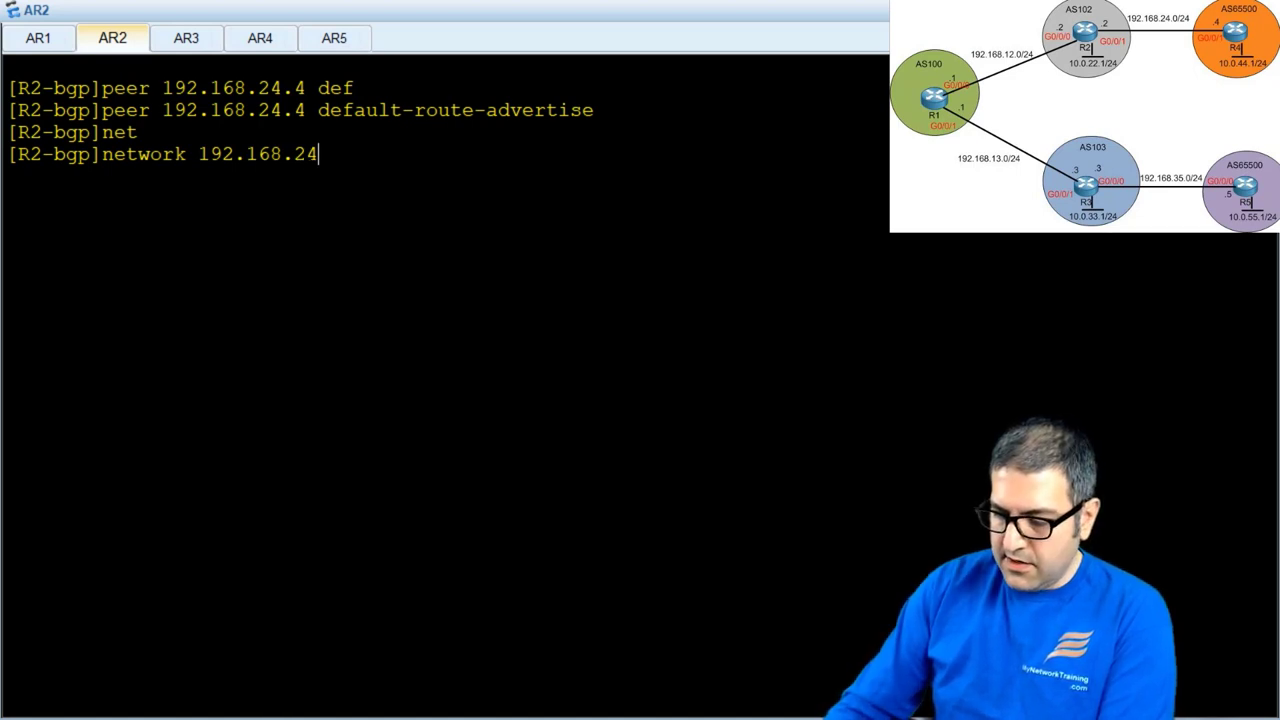
{"action": "type", "text": ".0 24"}
{"action": "key", "text": "Return"}
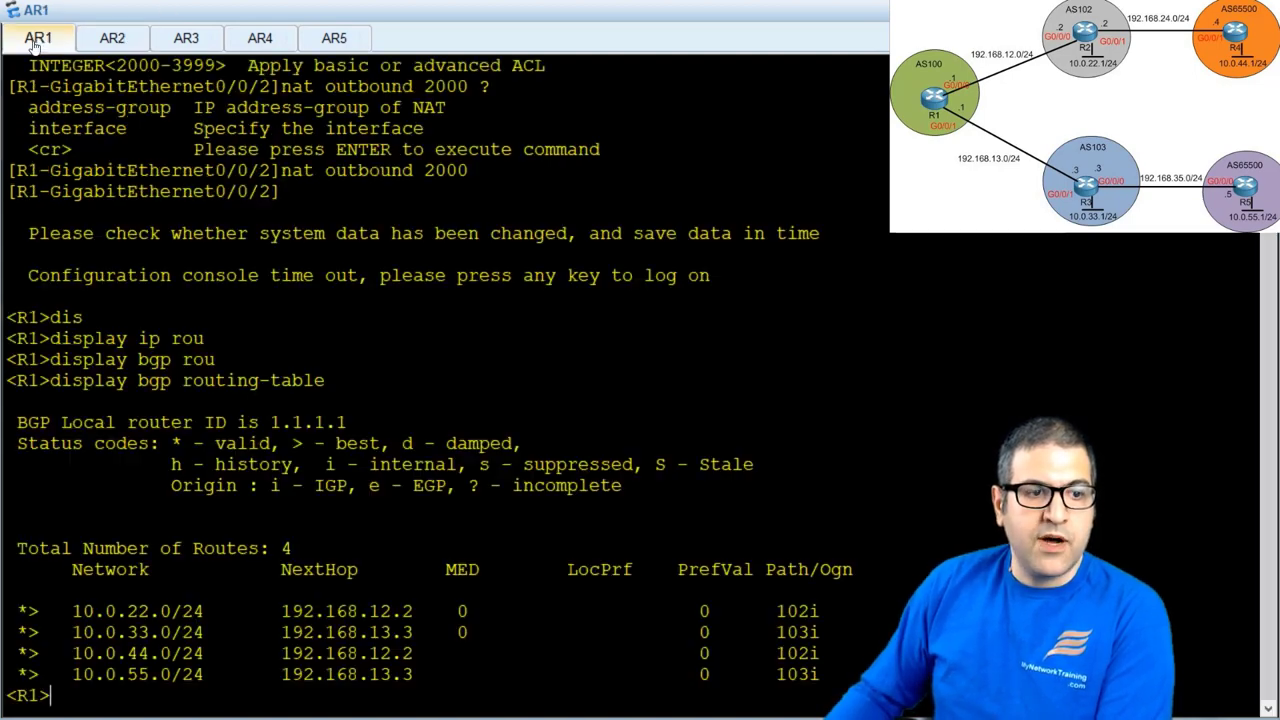
- Display R1's BGP routing table again and check for the 192.168.24.0 entry
{"action": "left_click", "coordinate": [36, 42]}
{"action": "key", "text": "Up"}
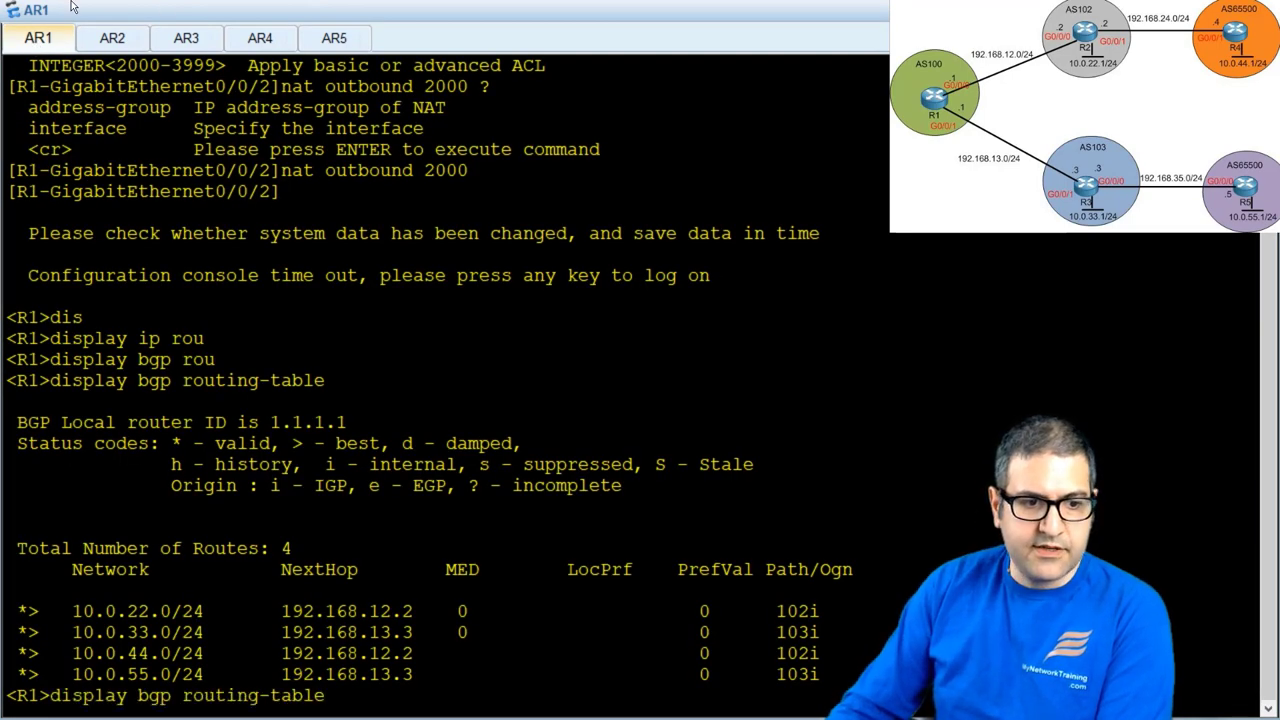
{"action": "key", "text": "Return"}
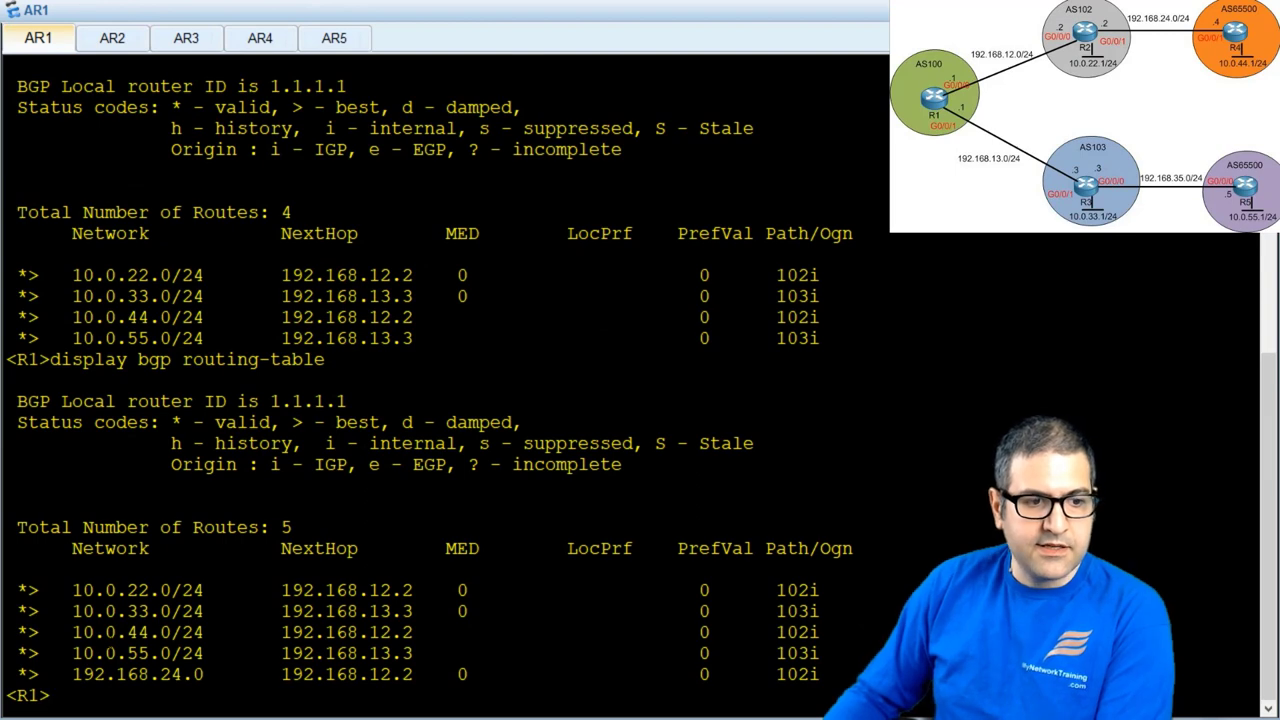
{"action": "left_click_drag", "start_coordinate": [74, 674], "coordinate": [205, 675]}
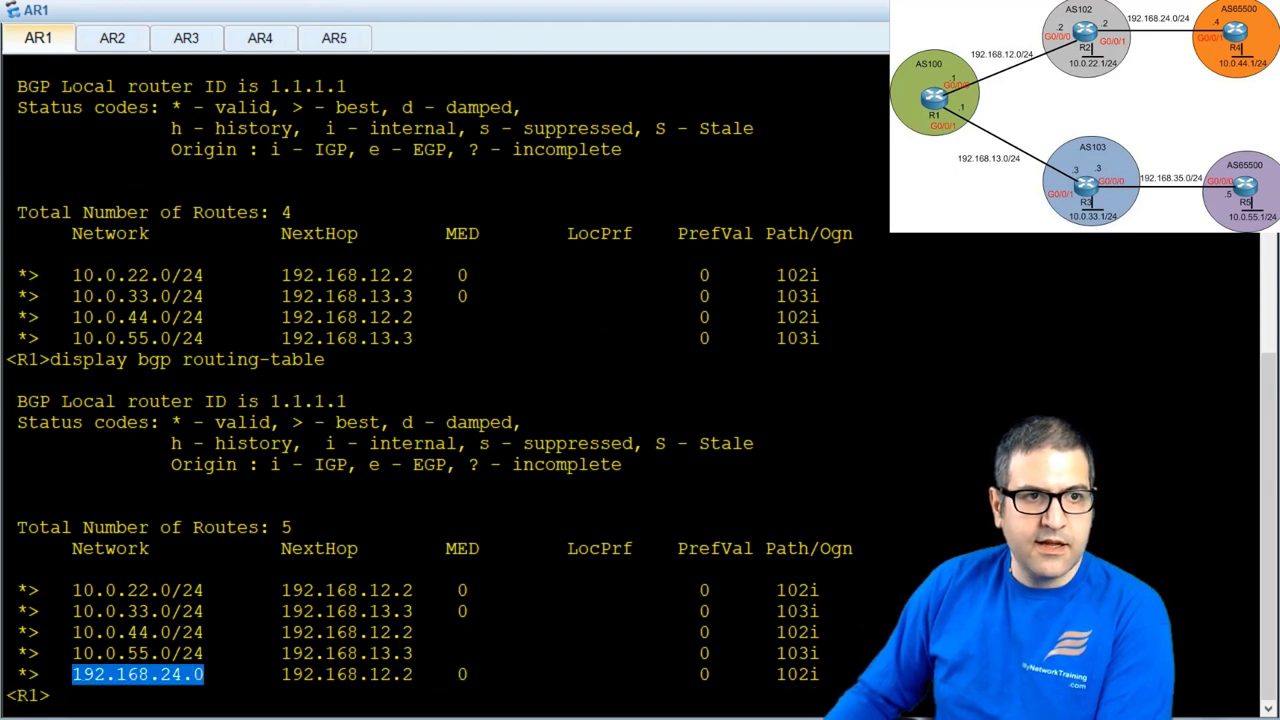
- Repeat the ping to 8.8.8.8 from R4 without specifying a source address
{"action": "left_click", "coordinate": [262, 38]}
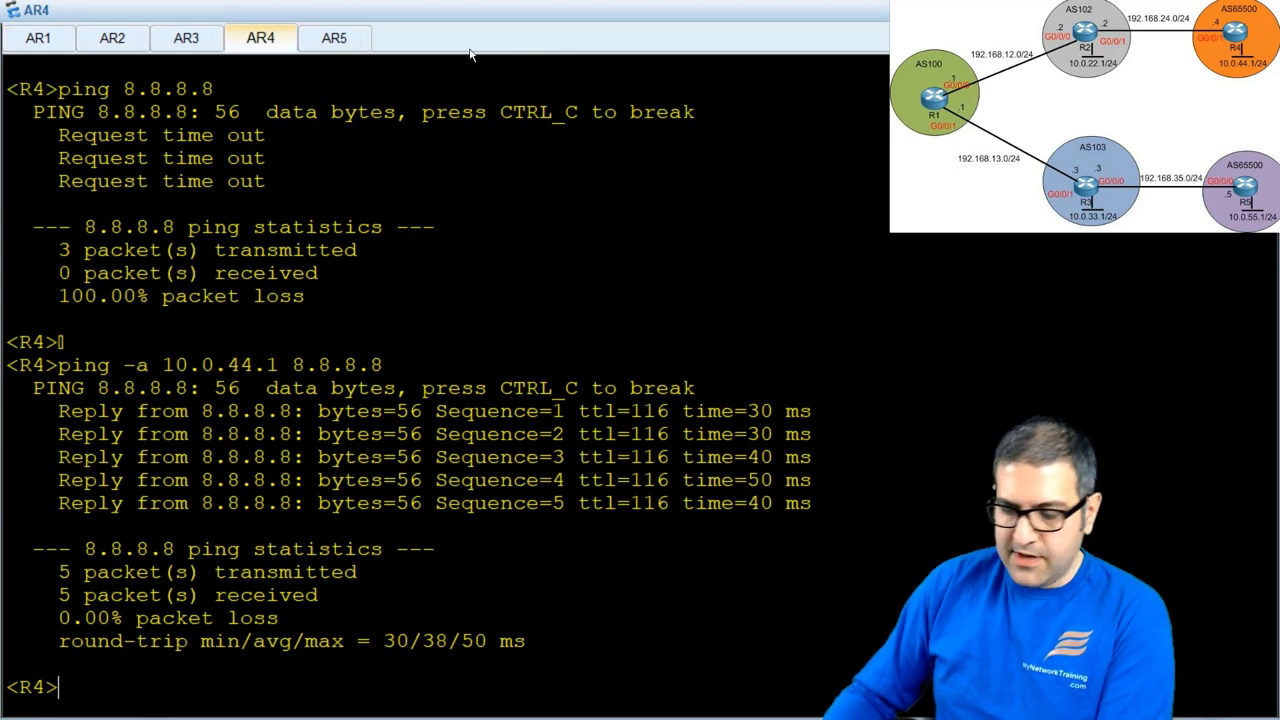
{"action": "key", "text": "Up"}
{"action": "key", "text": "Up"}
{"action": "key", "text": "Return"}
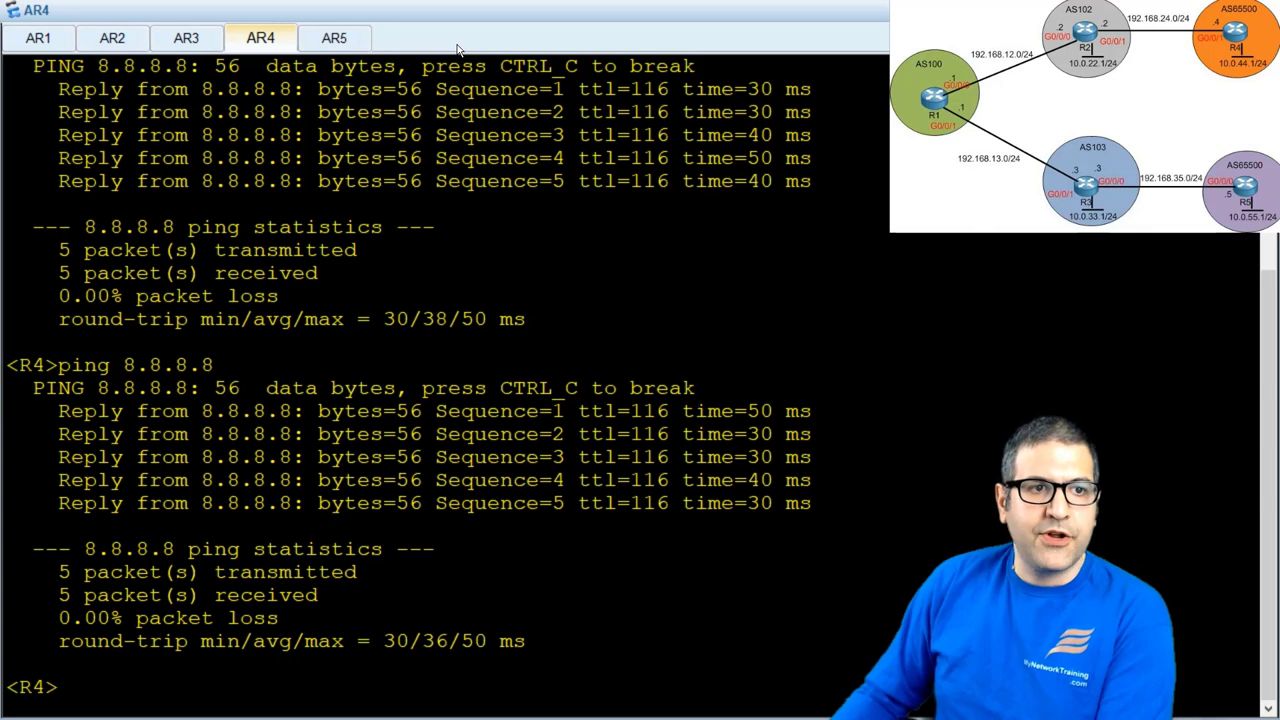
- Clear the R5 console and ping 8.8.8.8 from R5 without specifying a source address
{"action": "left_click", "coordinate": [336, 40]}
{"action": "right_click", "coordinate": [502, 176]}
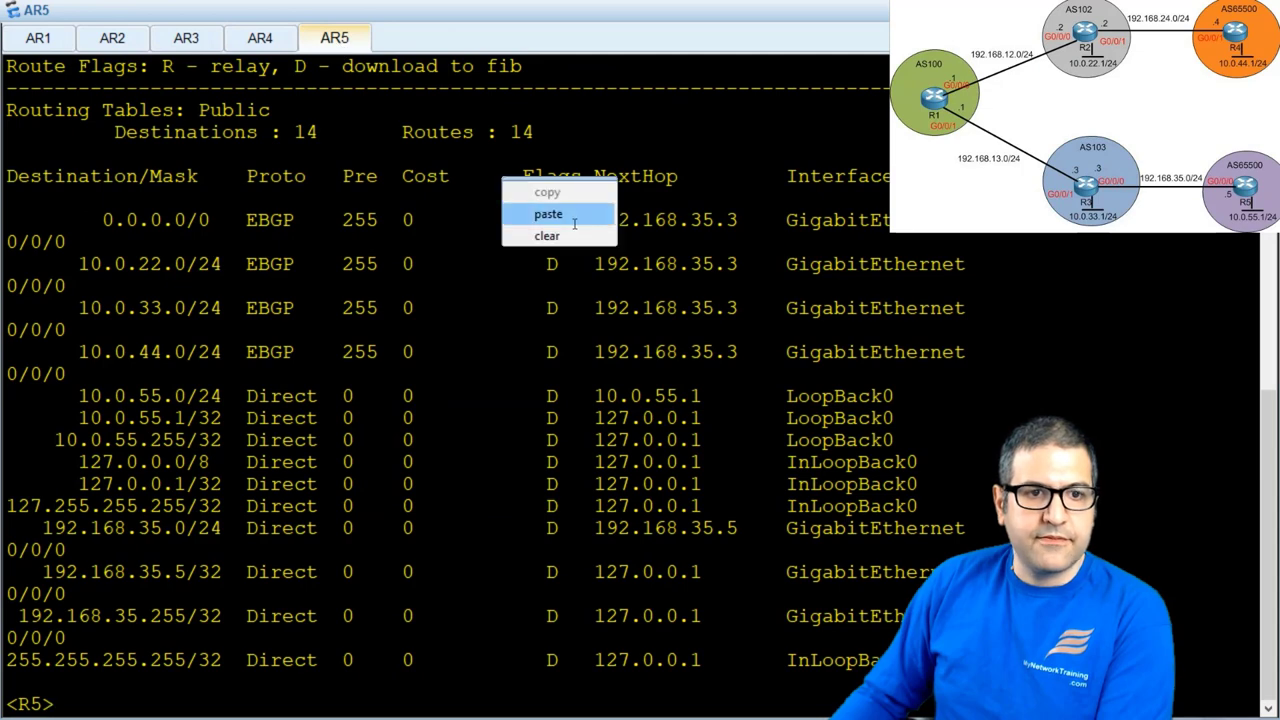
{"action": "left_click", "coordinate": [567, 231]}
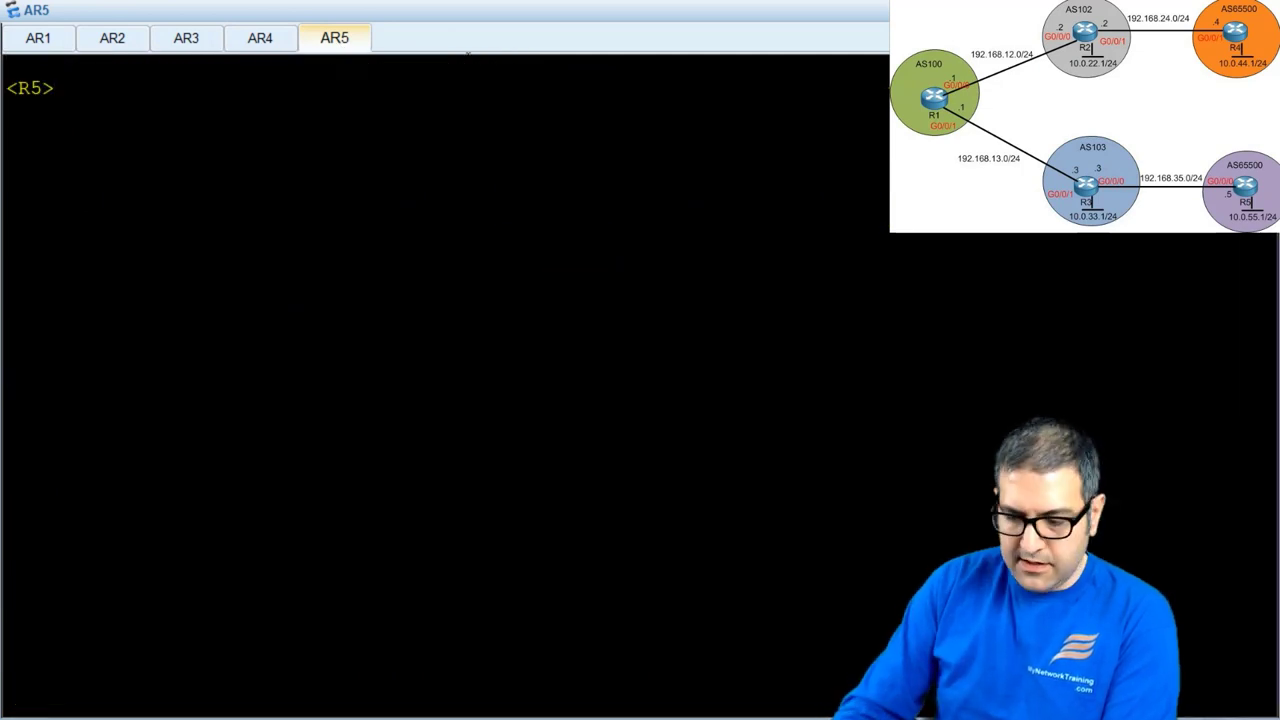
{"action": "type", "text": "ping 8."}
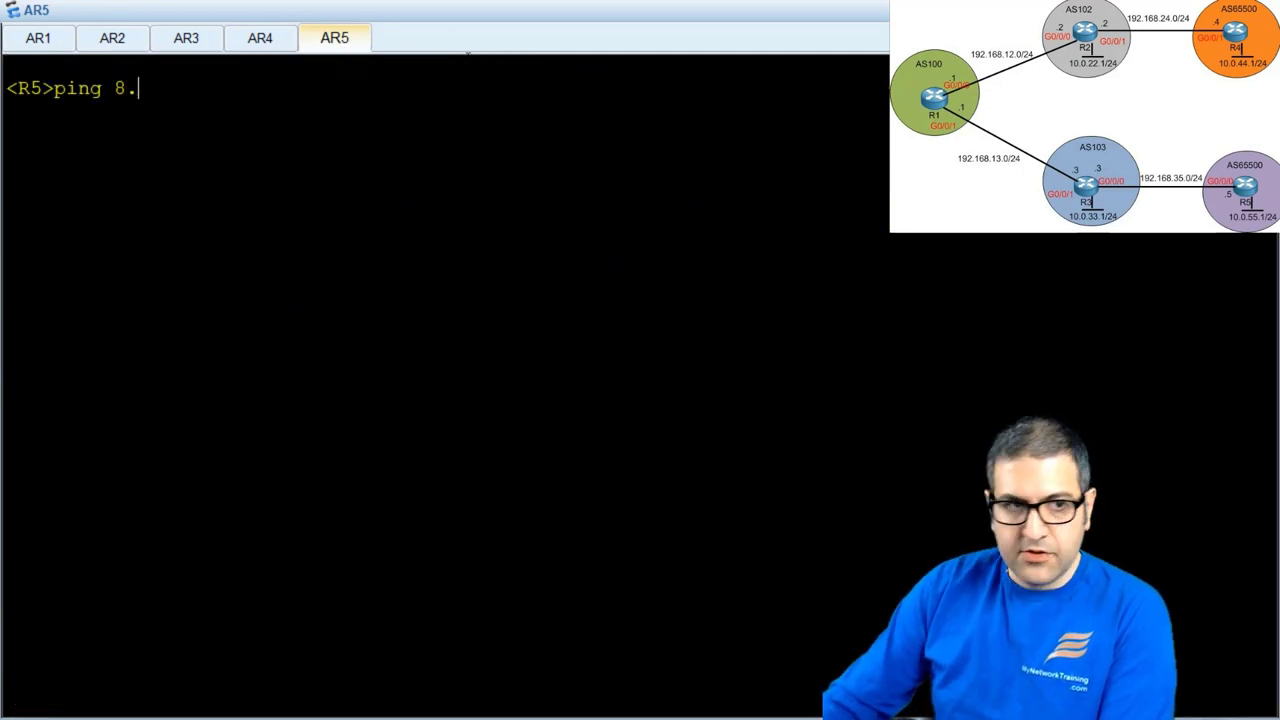
{"action": "type", "text": "8.8.8"}
{"action": "key", "text": "Return"}
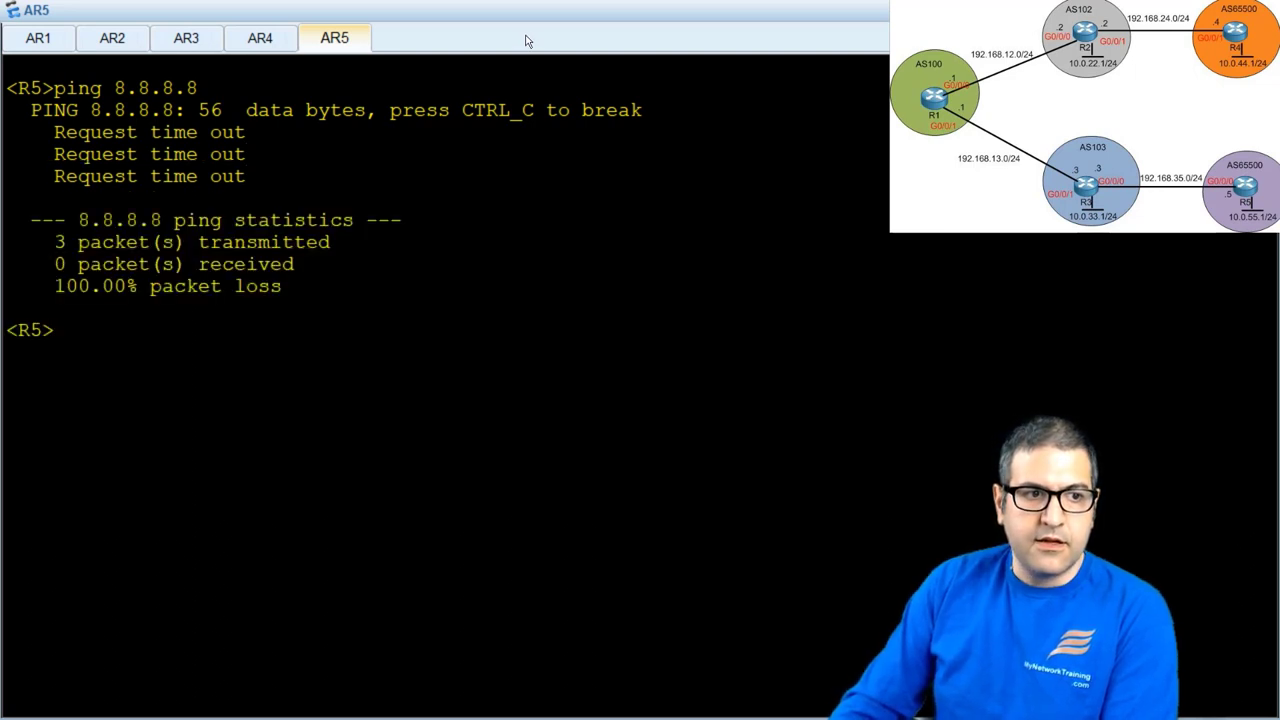
- Ping 8.8.8.8 from R5 using 10.0.55.1 as the source address with the -a option
{"action": "key", "text": "Up"}
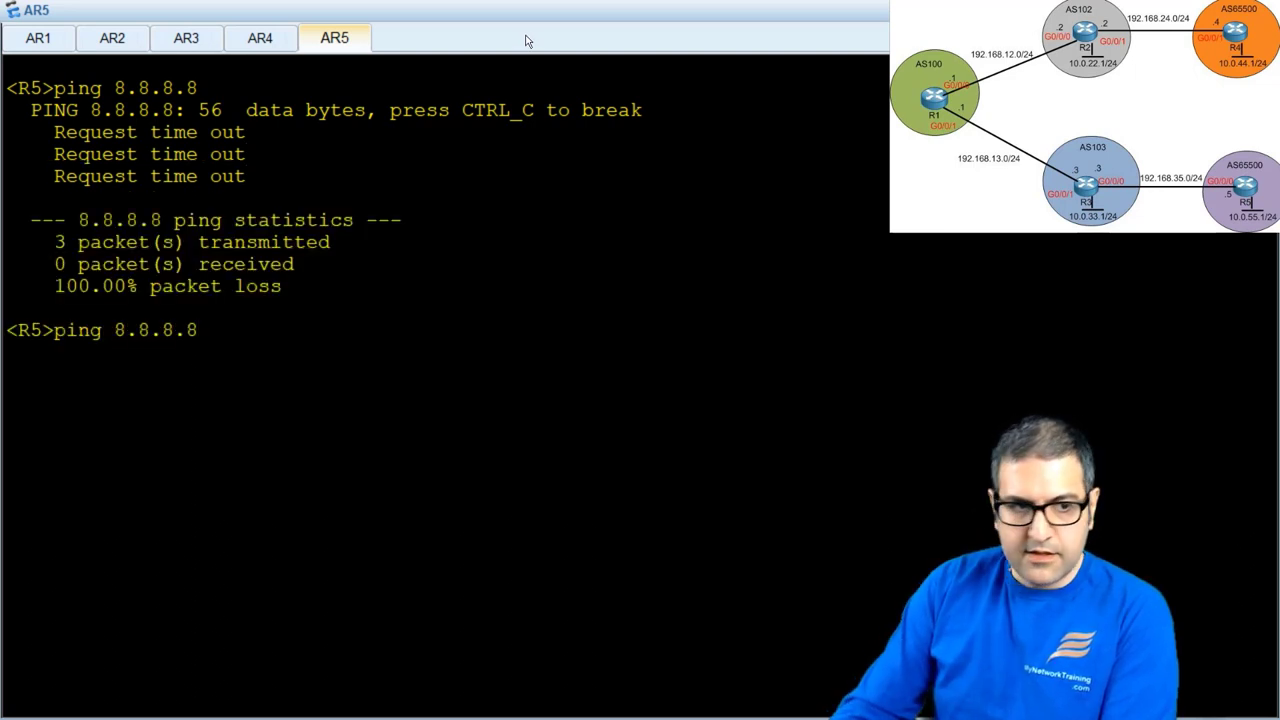
{"action": "key", "text": "BackSpace"}
{"action": "key", "text": "BackSpace"}
{"action": "key", "text": "BackSpace"}
{"action": "key", "text": "BackSpace"}
{"action": "key", "text": "BackSpace"}
{"action": "key", "text": "BackSpace"}
{"action": "key", "text": "BackSpace"}
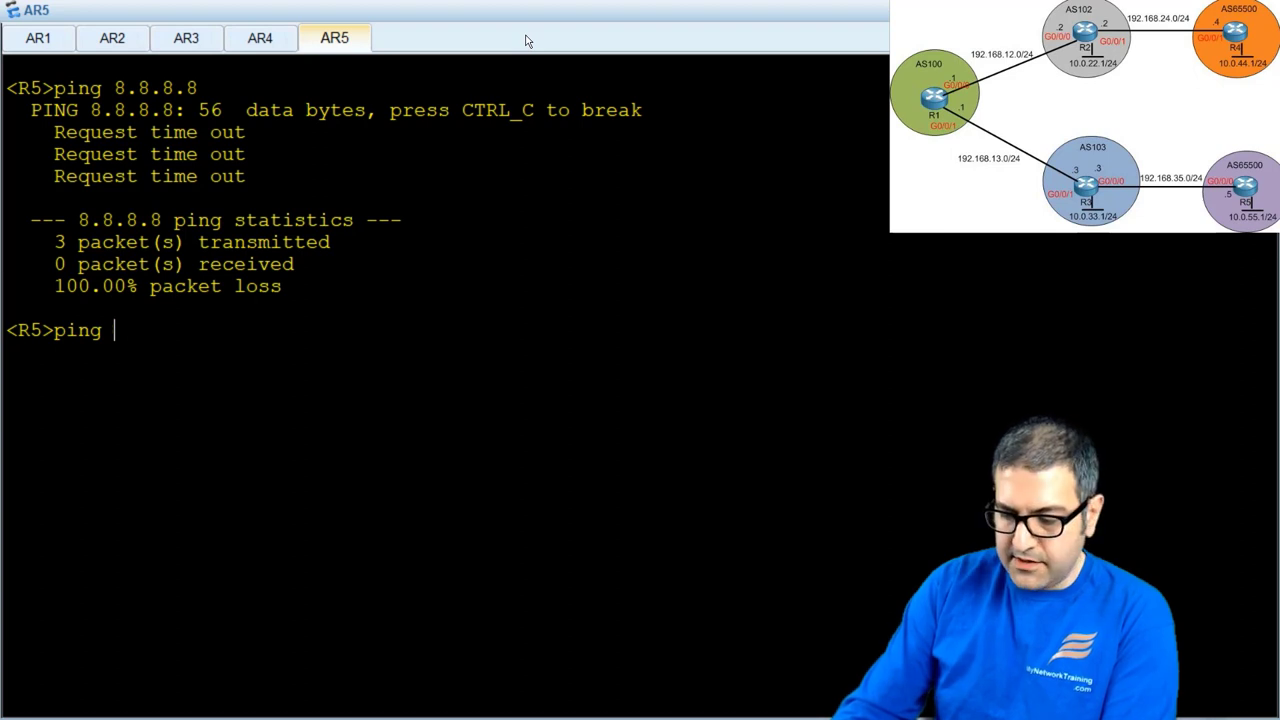
{"action": "type", "text": "-a 10.0.55"}
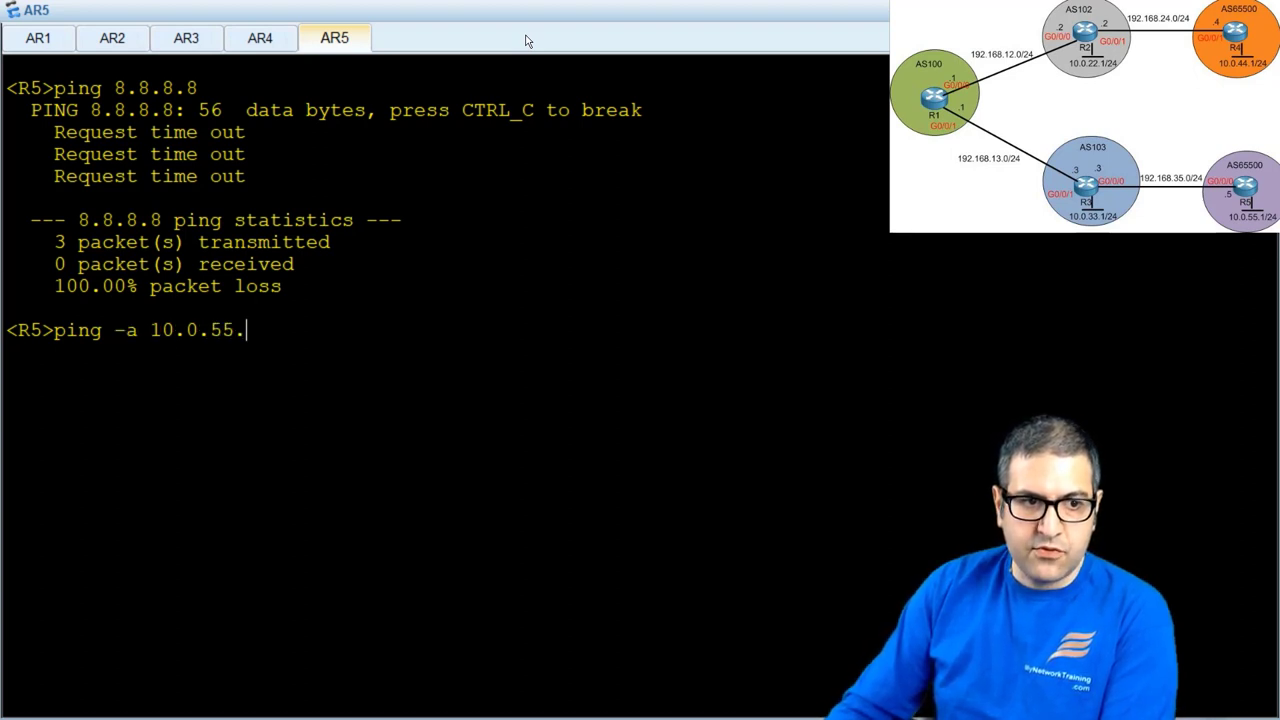
{"action": "type", "text": "."}
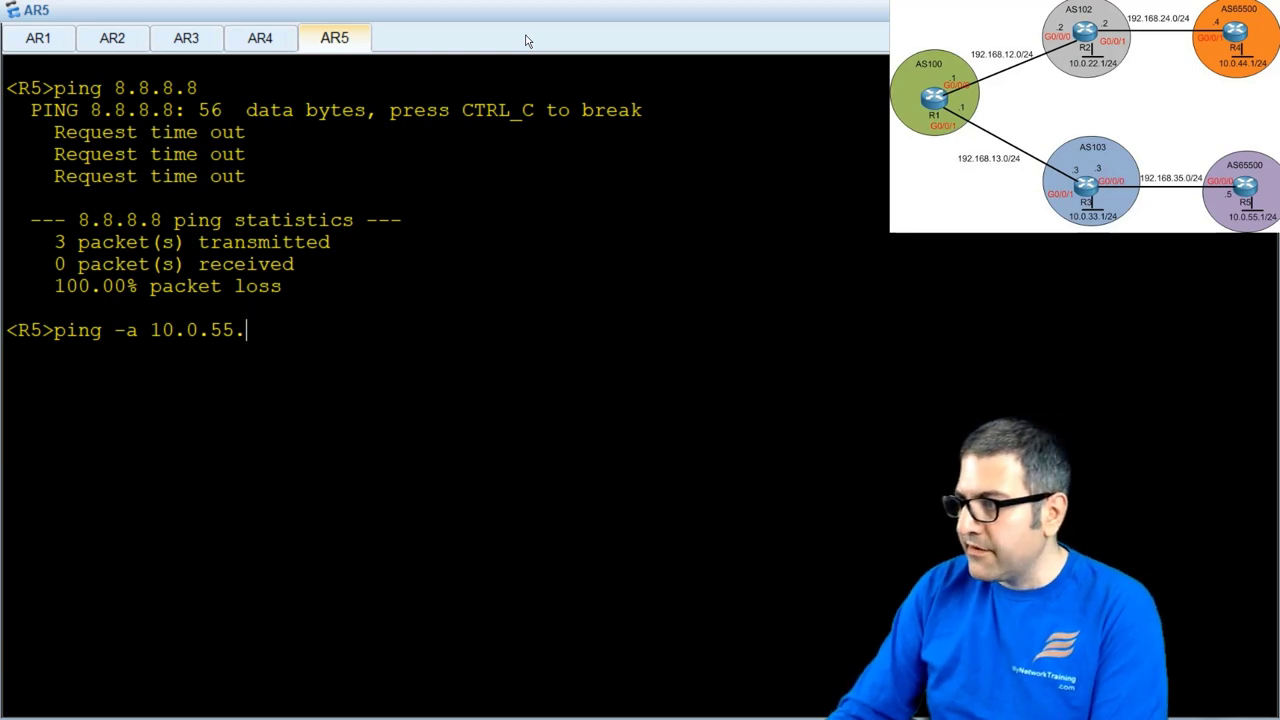
{"action": "type", "text": "1 8.8.8.8"}
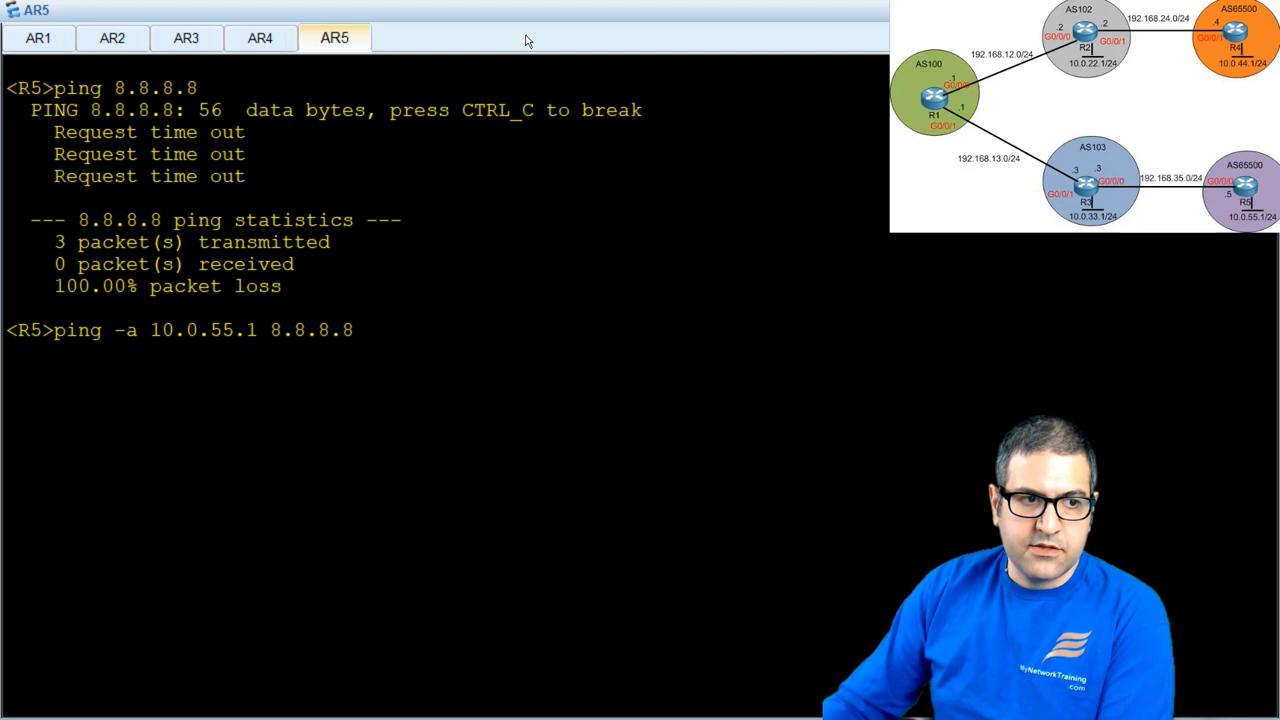
{"action": "key", "text": "Return"}
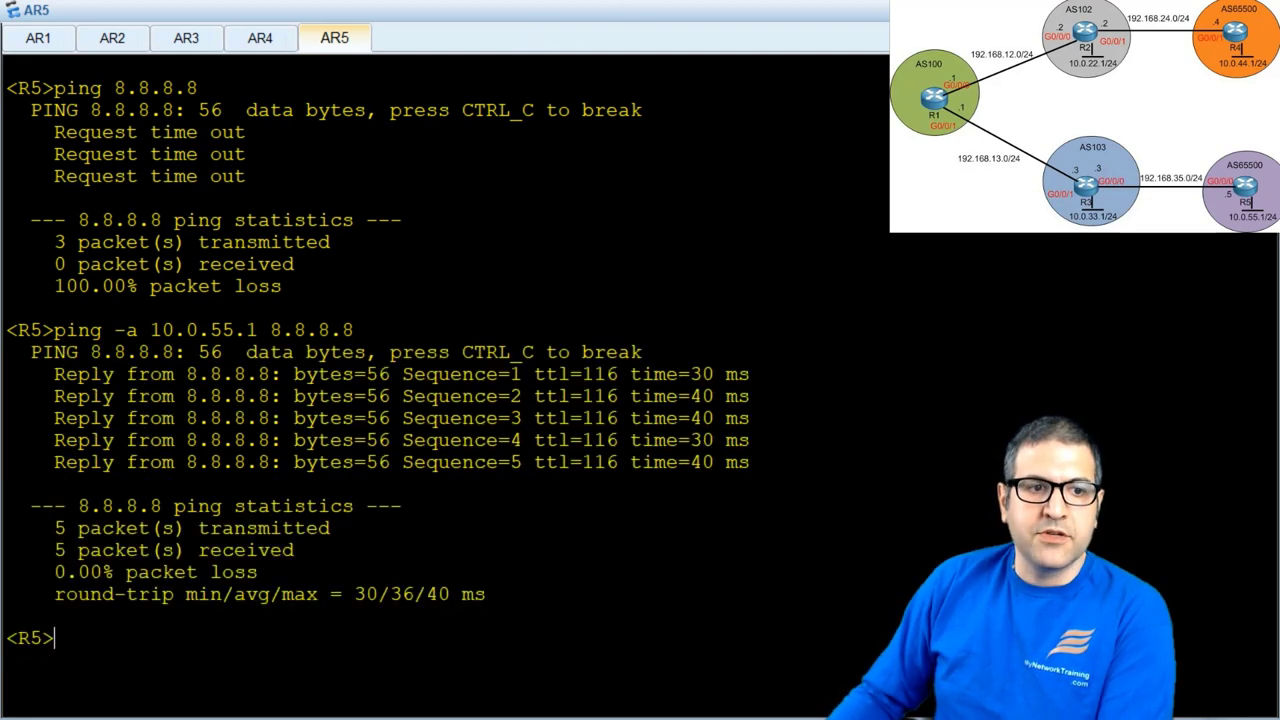
- Highlight R5's ping source address and plain ping command, and draw a red arrow at the 192.168.35.0/24 link in the OneNote topology
{"action": "left_click_drag", "start_coordinate": [150, 330], "coordinate": [227, 338]}
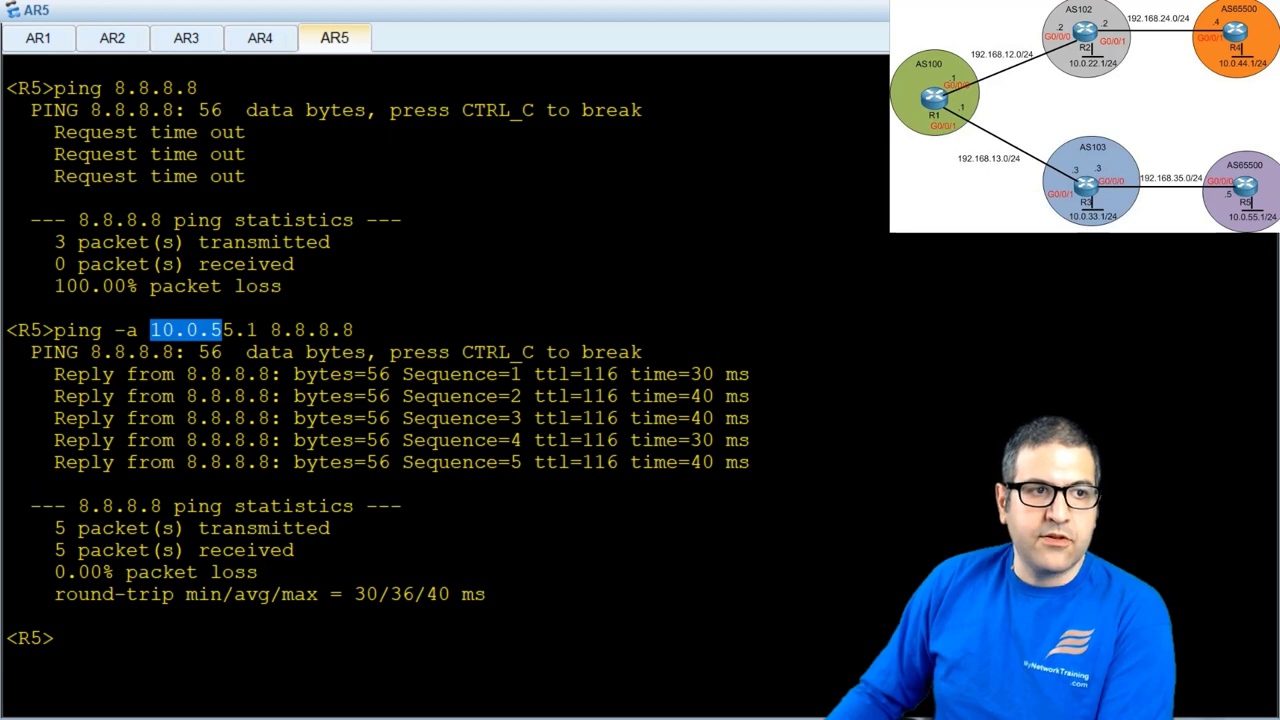
{"action": "left_click_drag", "start_coordinate": [78, 88], "coordinate": [207, 88]}
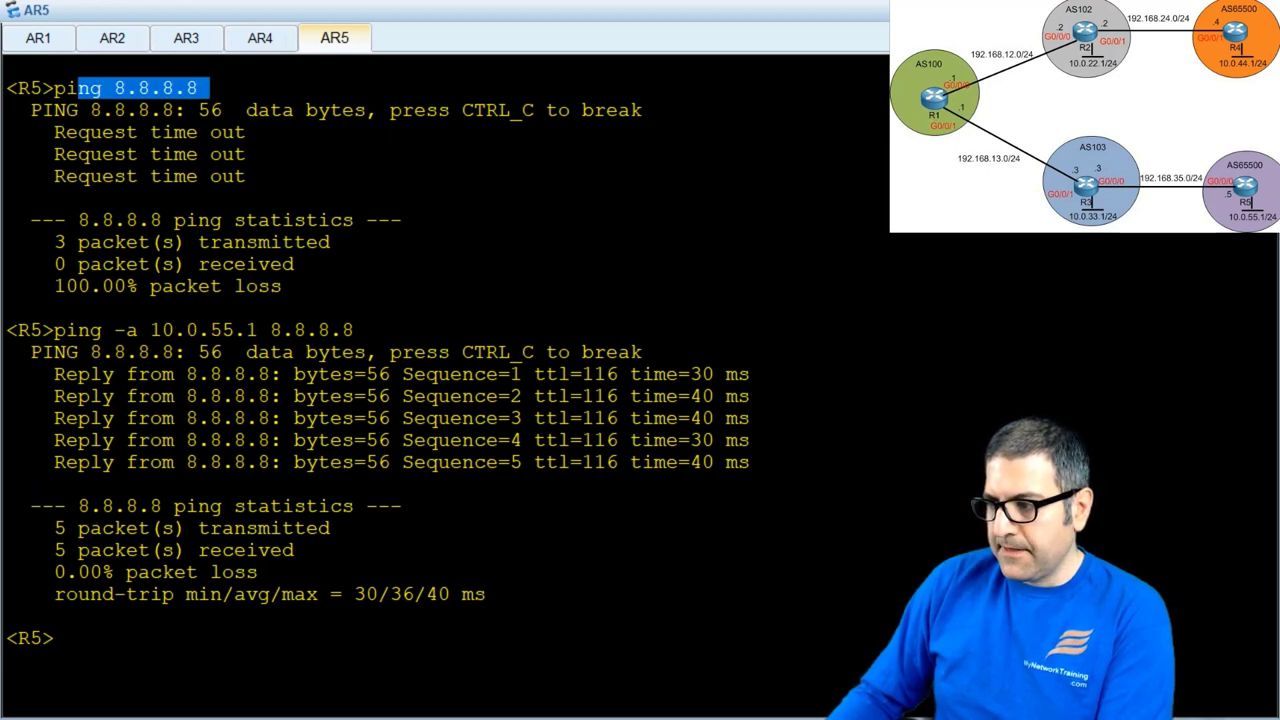
{"action": "key", "text": "alt+Tab"}
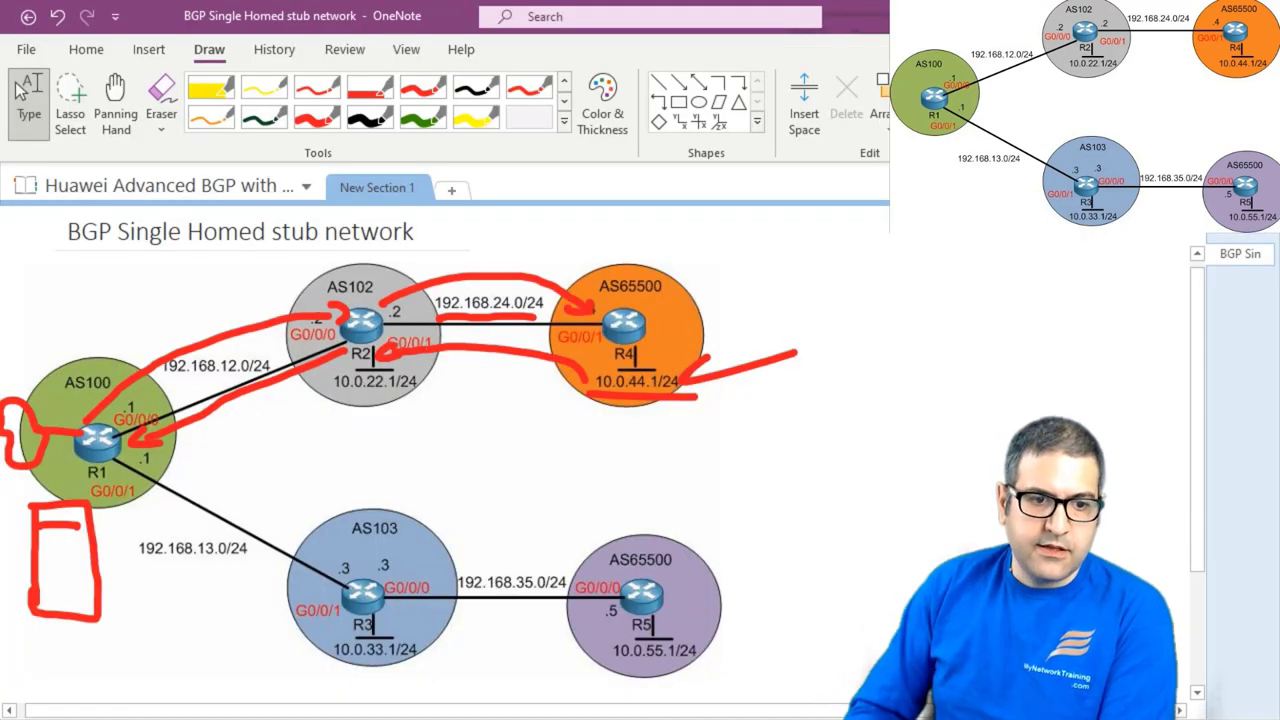
{"action": "left_click", "coordinate": [317, 117]}
{"action": "mouse_move", "coordinate": [470, 505]}
{"action": "left_mouse_down"}
{"action": "mouse_move", "coordinate": [460, 535]}
{"action": "mouse_move", "coordinate": [484, 560]}
{"action": "left_mouse_up"}
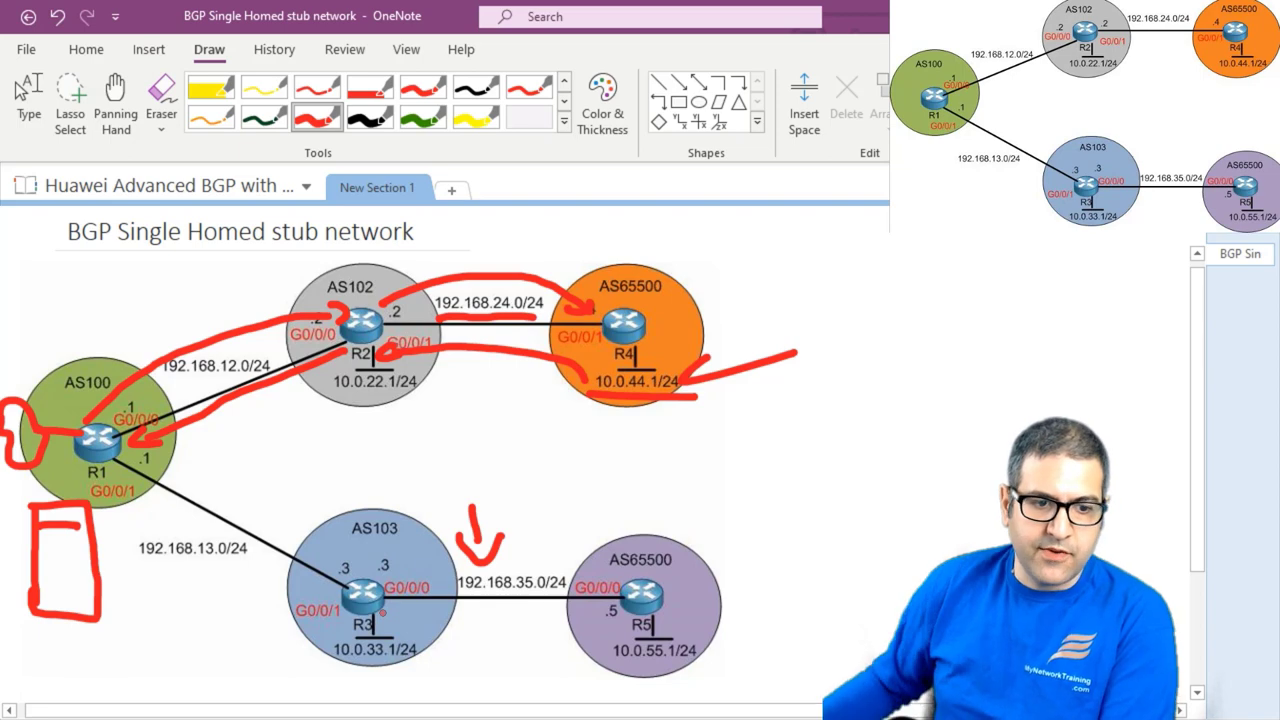
{"action": "left_click", "coordinate": [29, 100]}
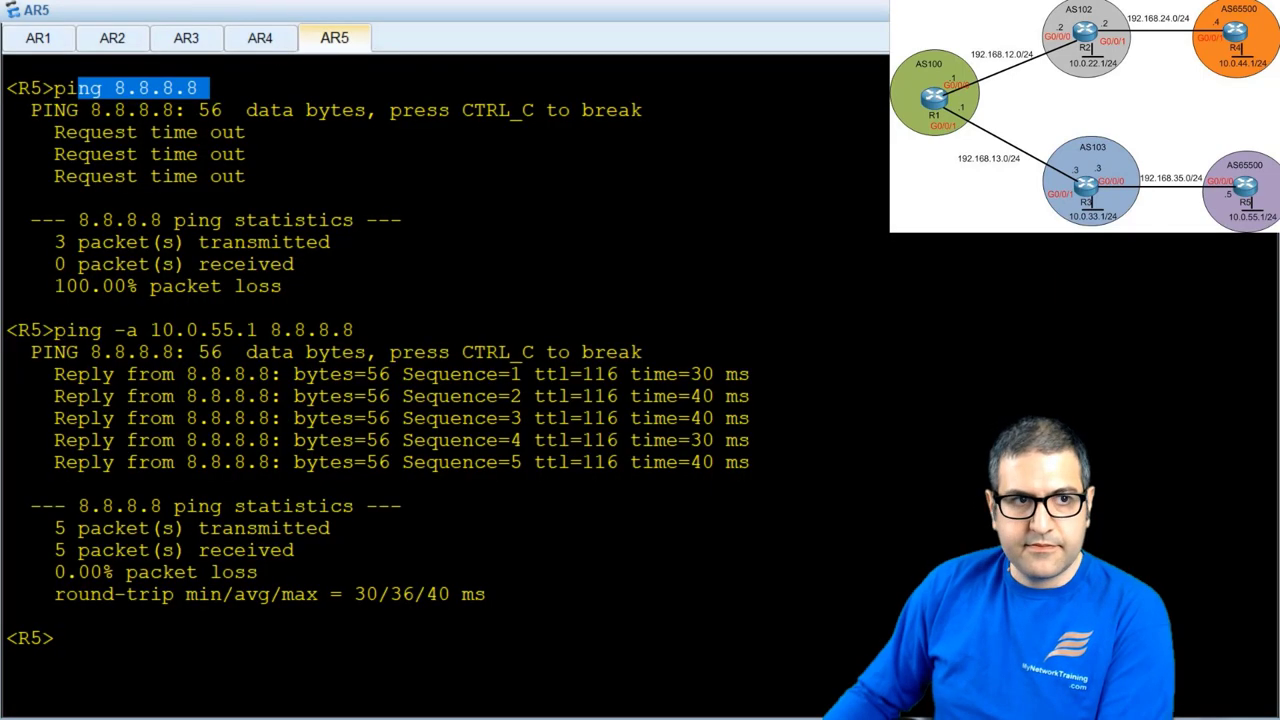
- Log back on to the R3 console and enter the system view and its BGP 103 configuration
{"action": "left_click", "coordinate": [186, 37]}
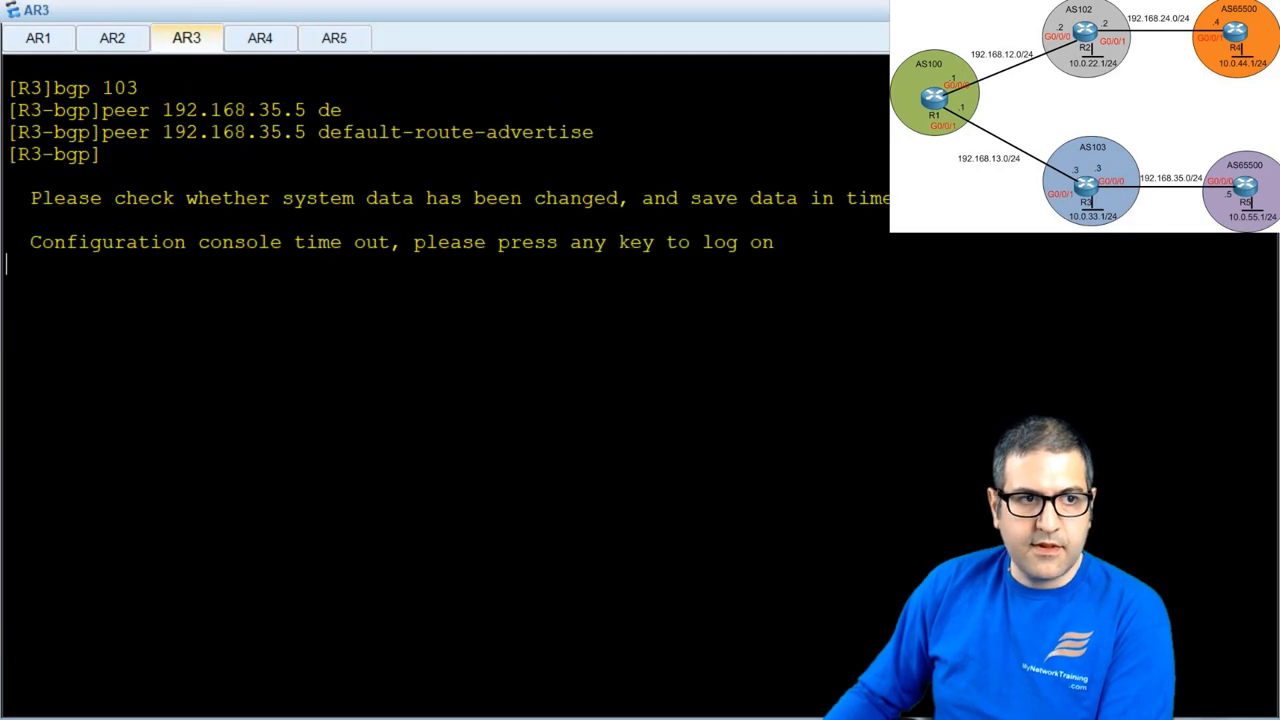
{"action": "key", "text": "Return"}
{"action": "type", "text": "sys"}
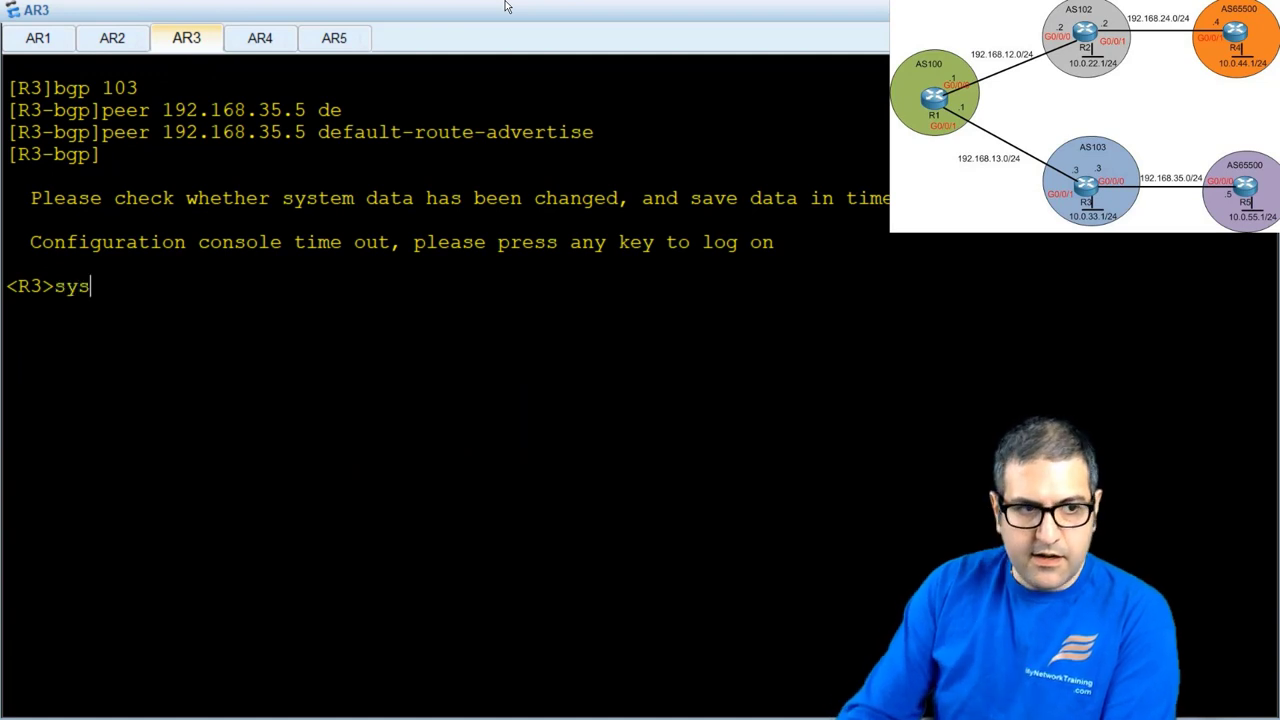
{"action": "key", "text": "Tab"}
{"action": "key", "text": "Return"}
{"action": "type", "text": "bgp 10 3"}
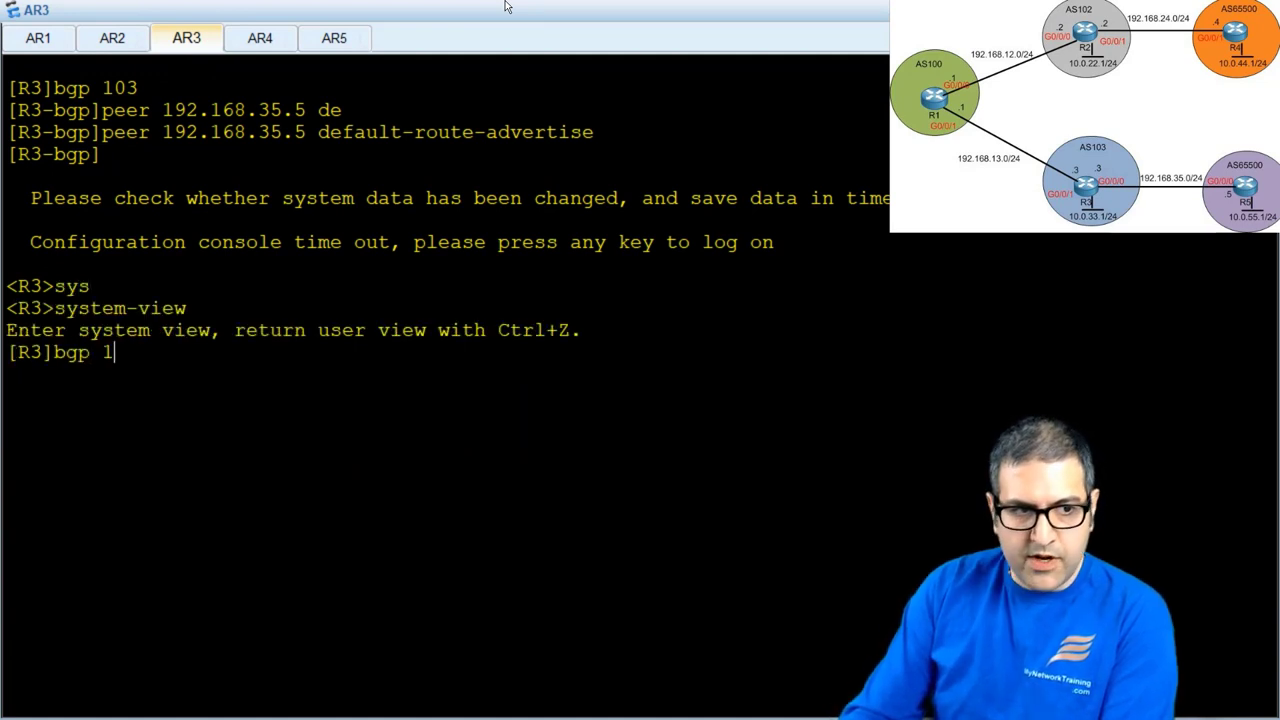
{"action": "key", "text": "BackSpace"}
{"action": "key", "text": "BackSpace"}
{"action": "type", "text": "3"}
{"action": "key", "text": "Return"}
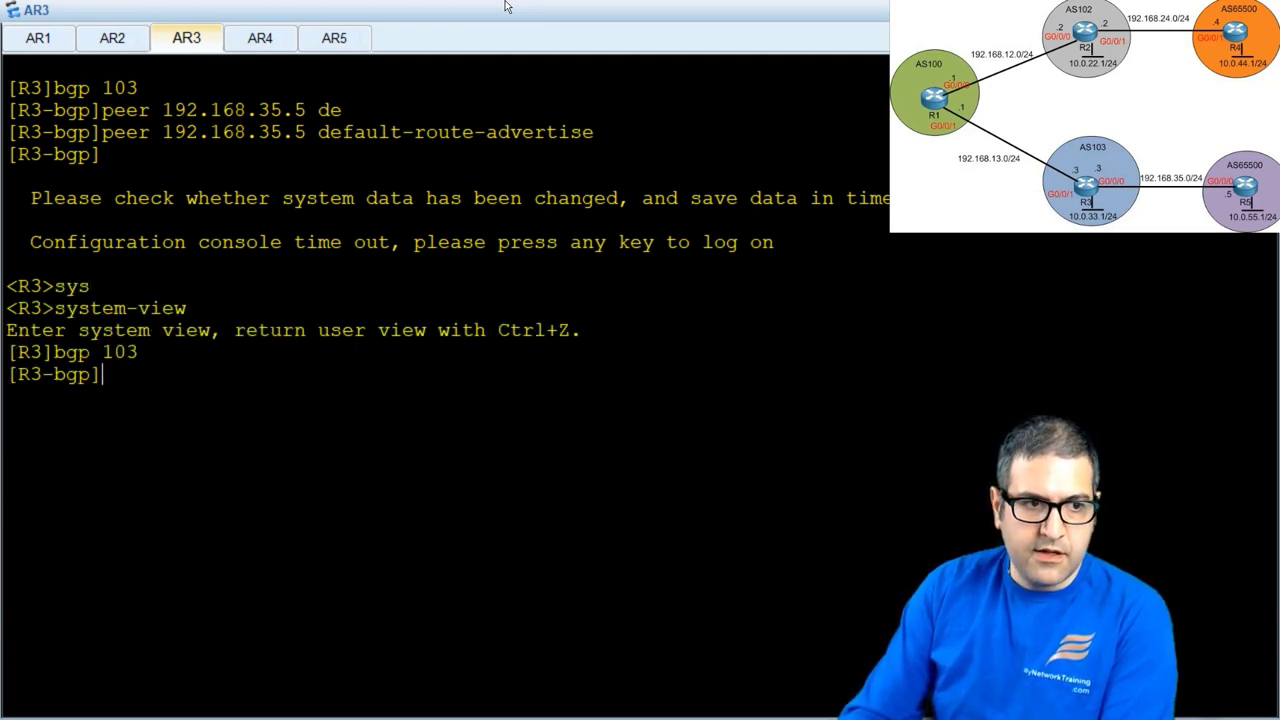
- Advertise the network 192.168.35.0 with mask length 24 in R3's BGP process
{"action": "type", "text": "net"}
{"action": "key", "text": "Tab"}
{"action": "type", "text": "192."}
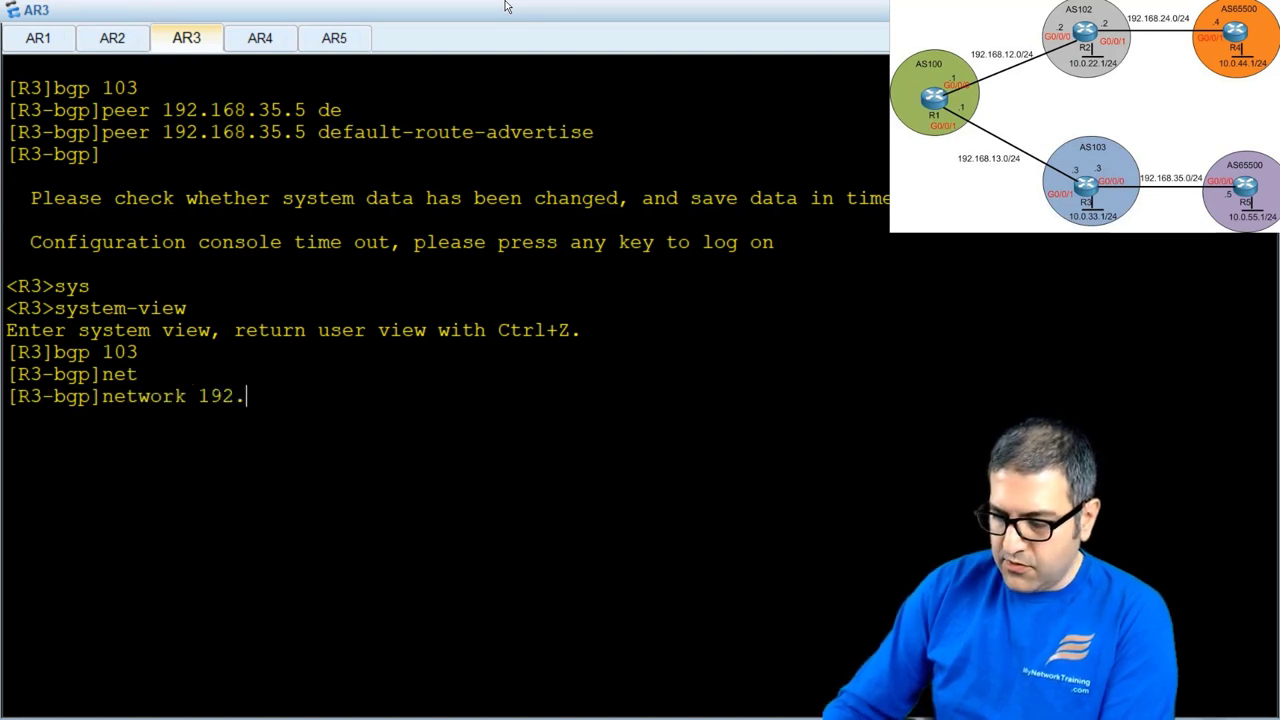
{"action": "type", "text": "168.35.0 24"}
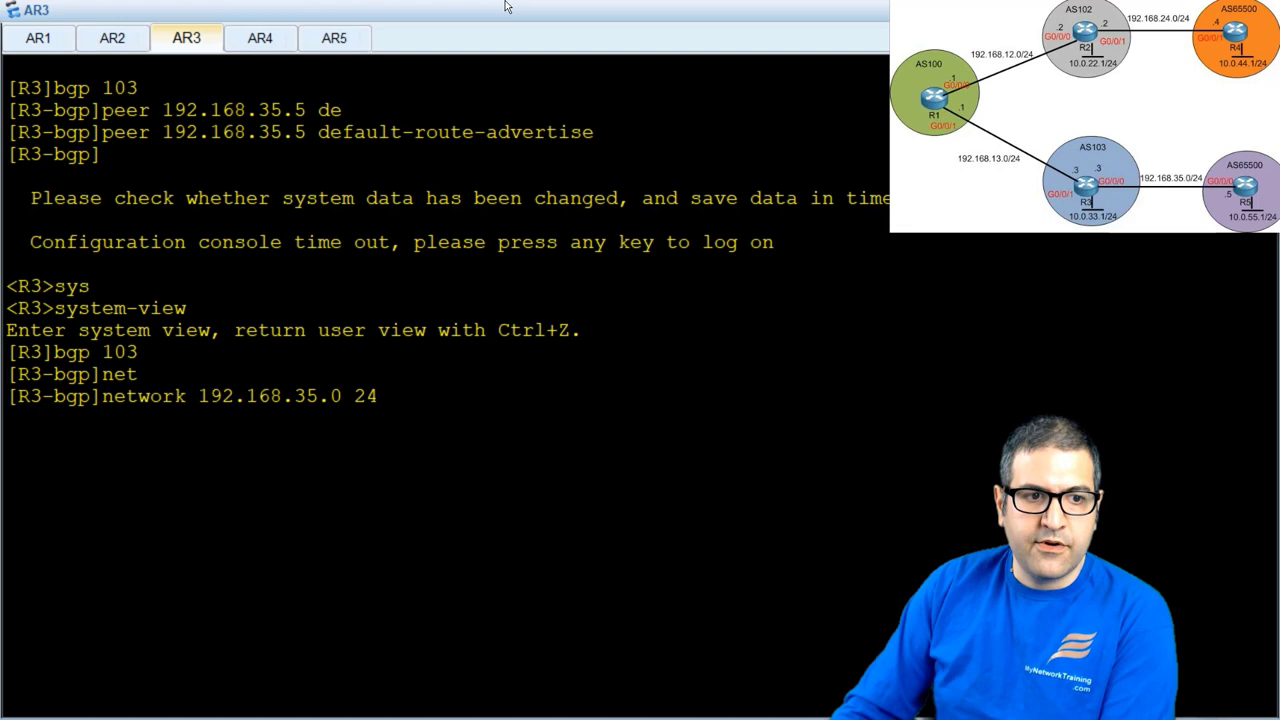
{"action": "key", "text": "Return"}
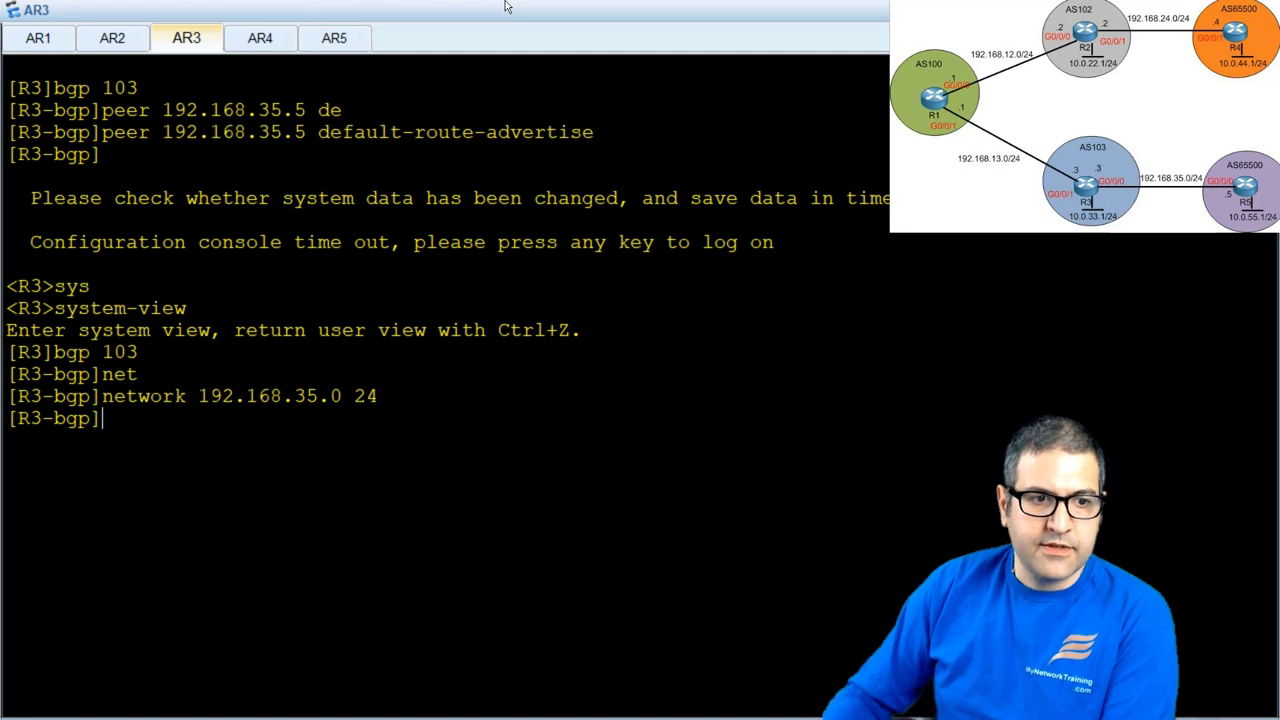
- Display R1's BGP routing table again and check for the 192.168.35.0 entry
{"action": "left_click", "coordinate": [40, 42]}
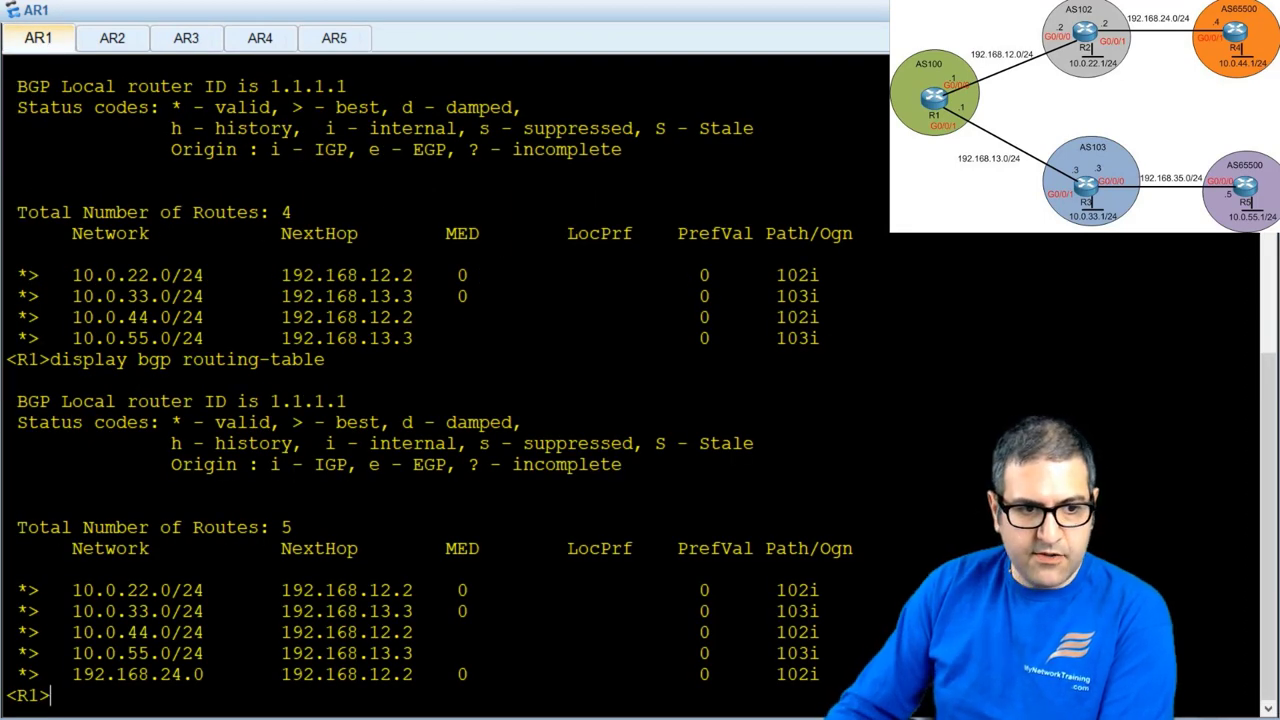
{"action": "key", "text": "Up"}
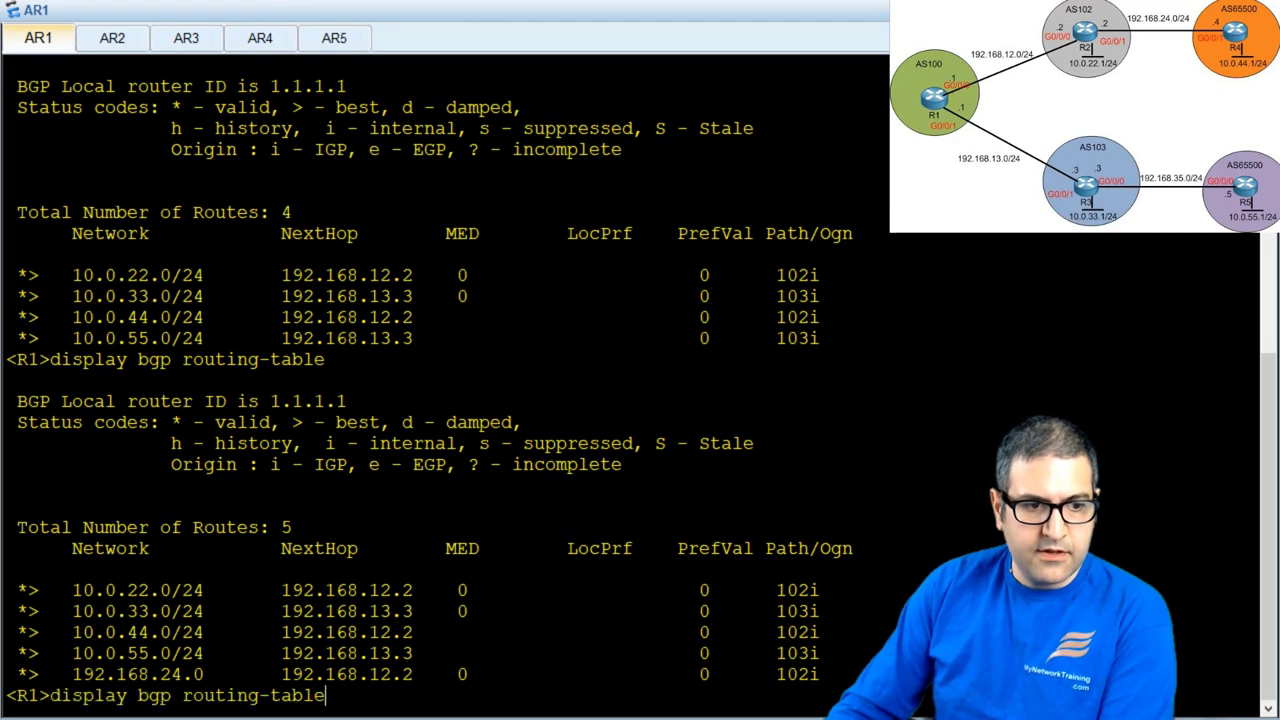
{"action": "key", "text": "Return"}
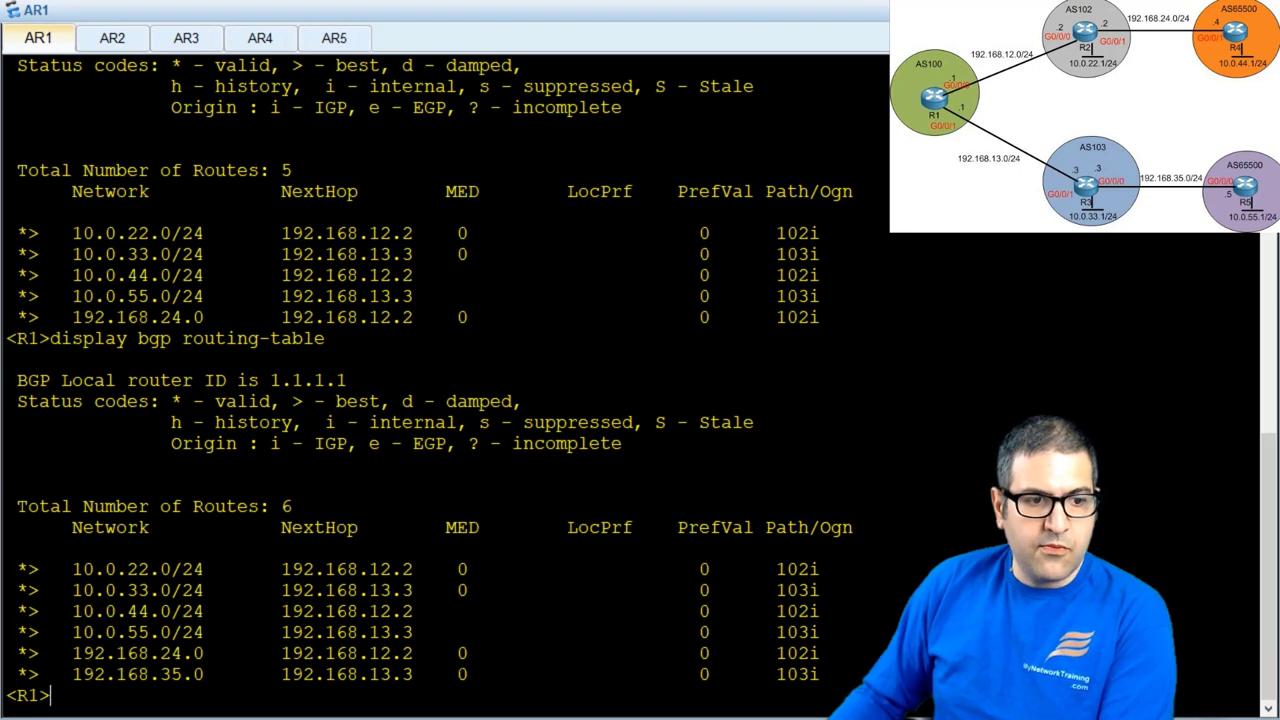
- Repeat the ping to 8.8.8.8 from R5 without a source address and mark task 11 on the PowerPoint slide with a red check mark
{"action": "left_click", "coordinate": [334, 37]}
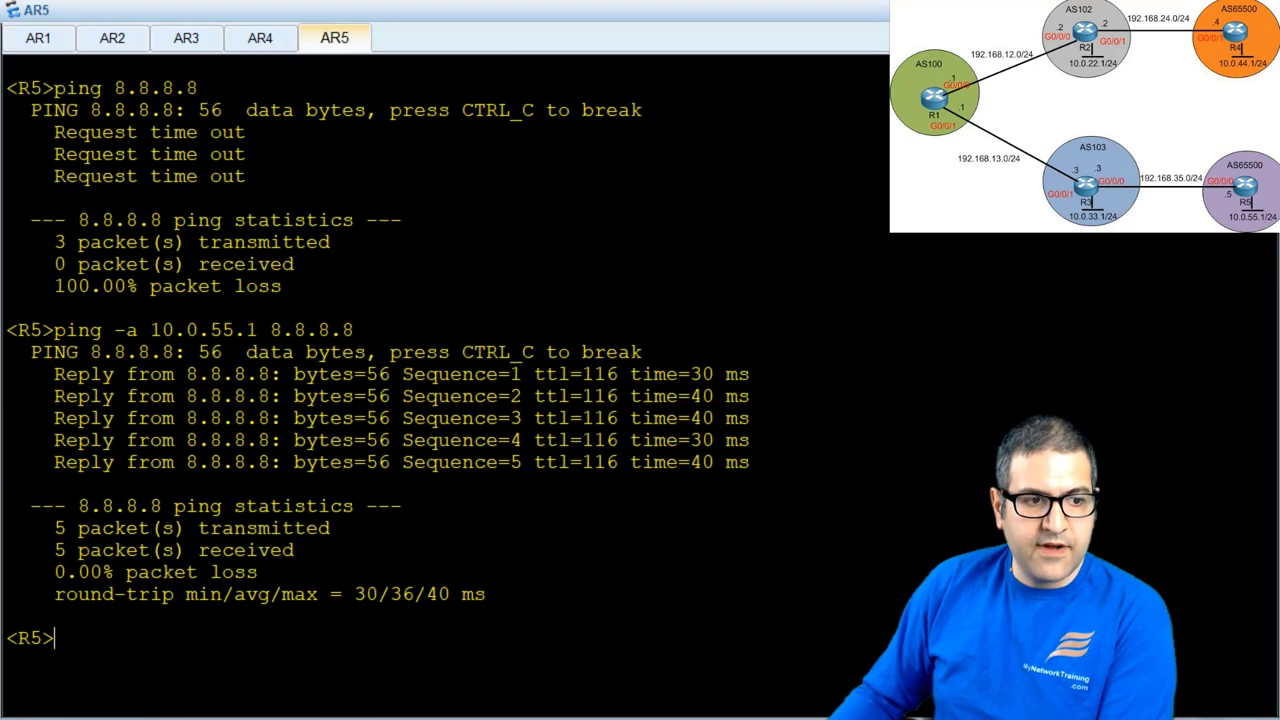
{"action": "key", "text": "Up"}
{"action": "key", "text": "Up"}
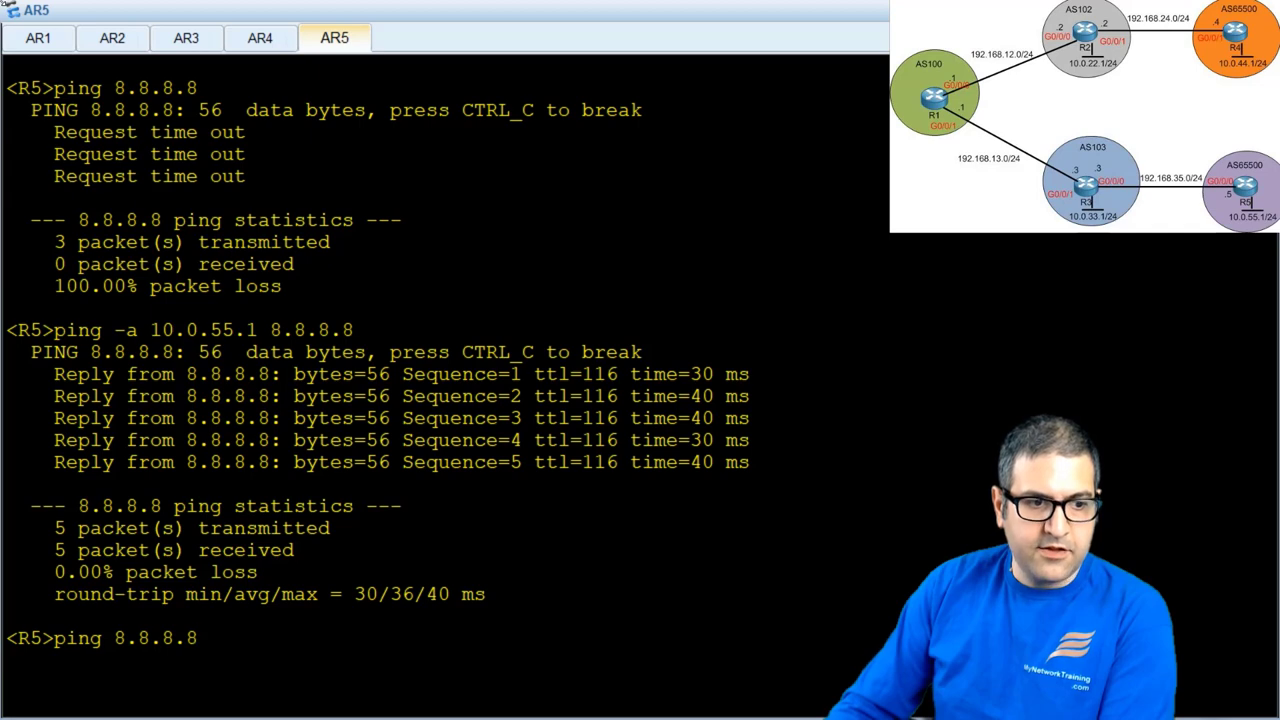
{"action": "key", "text": "Return"}
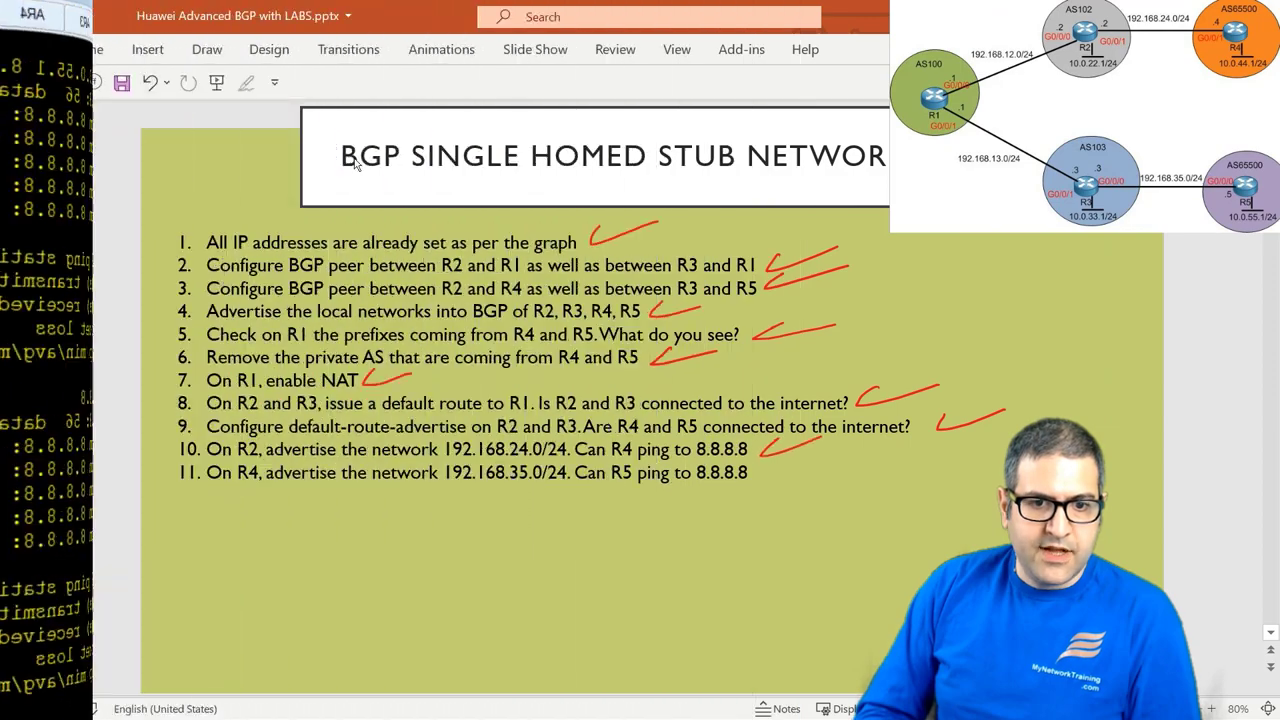
{"action": "left_click_drag", "start_coordinate": [746, 480], "coordinate": [833, 459]}
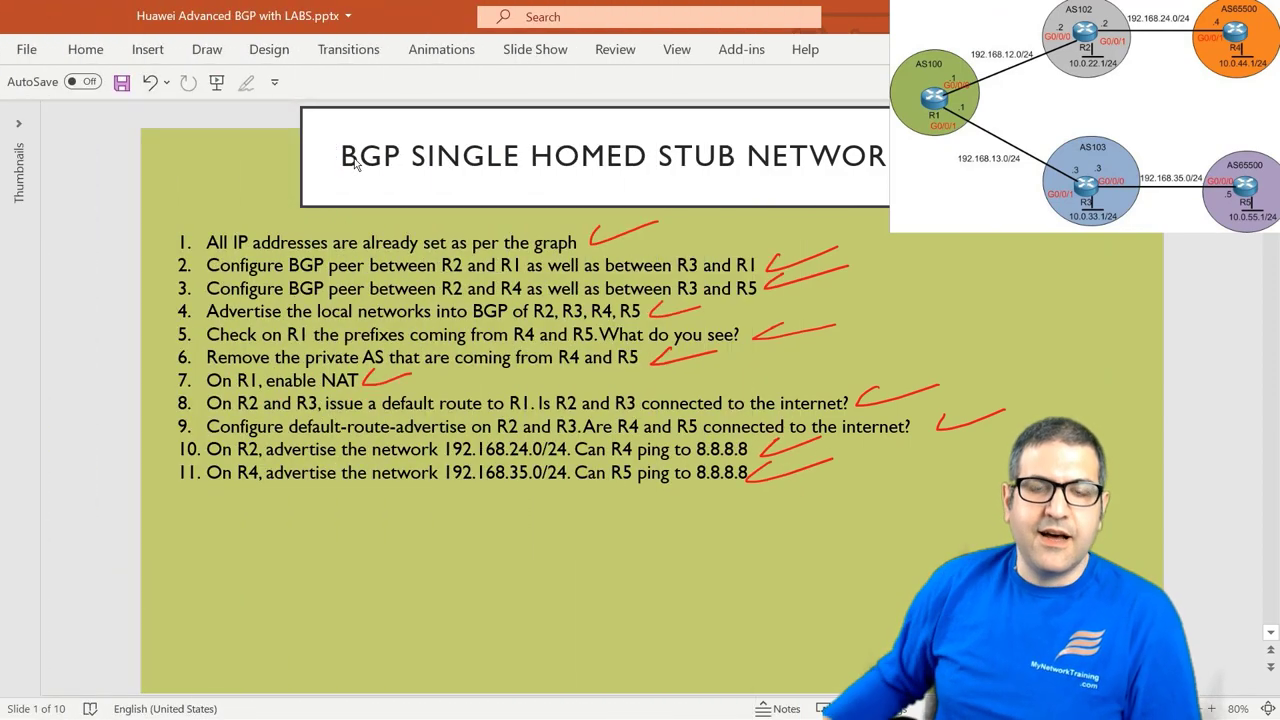